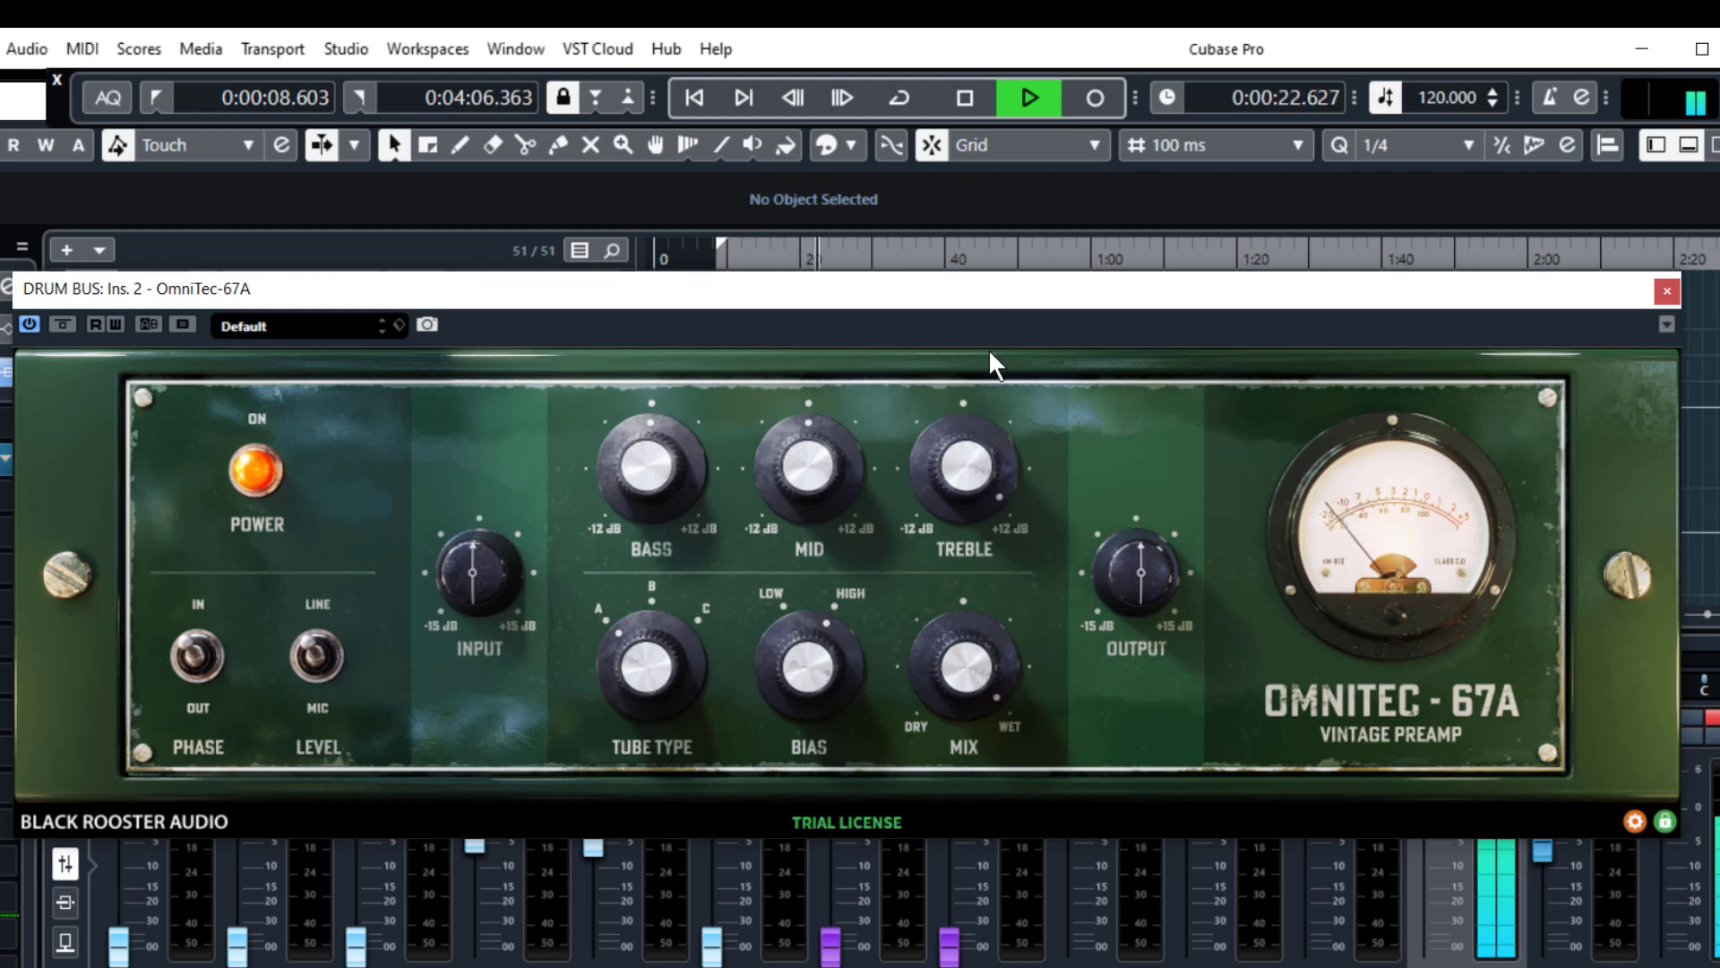
# Boost the mid and bass on the drum bus OmniTec-67A preamp by roughly a third of their range.
pyautogui.moveTo(800, 480); pyautogui.dragTo(831, 422)
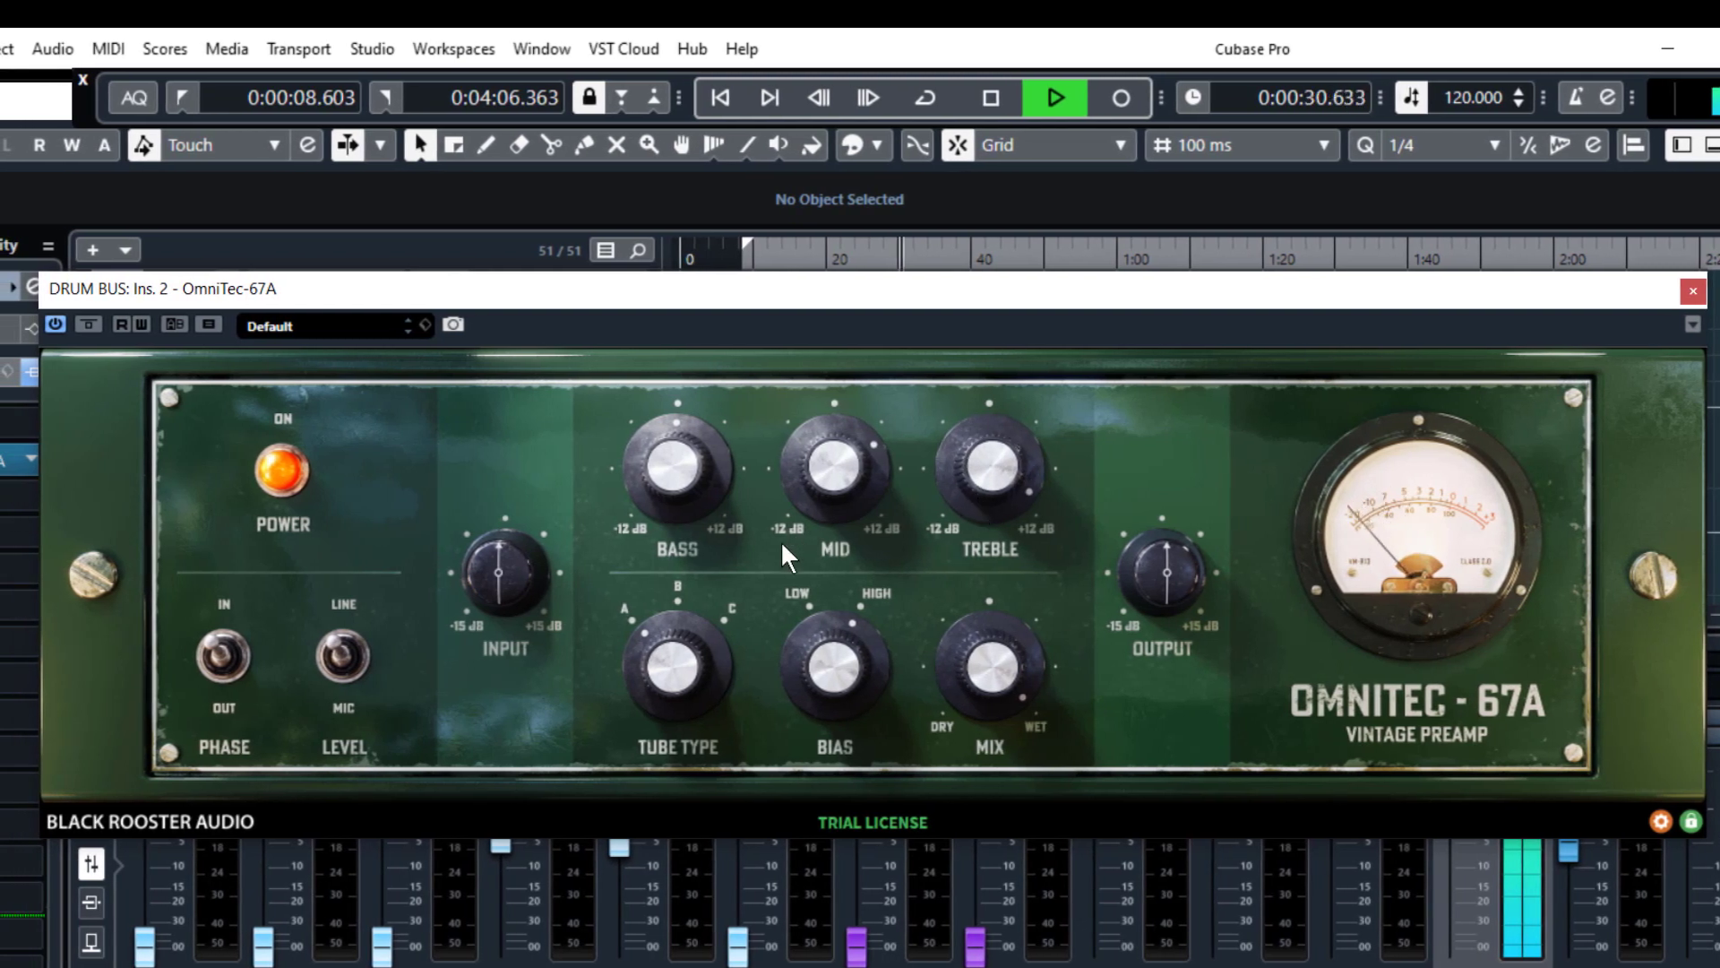
pyautogui.moveTo(679, 484); pyautogui.dragTo(694, 417)
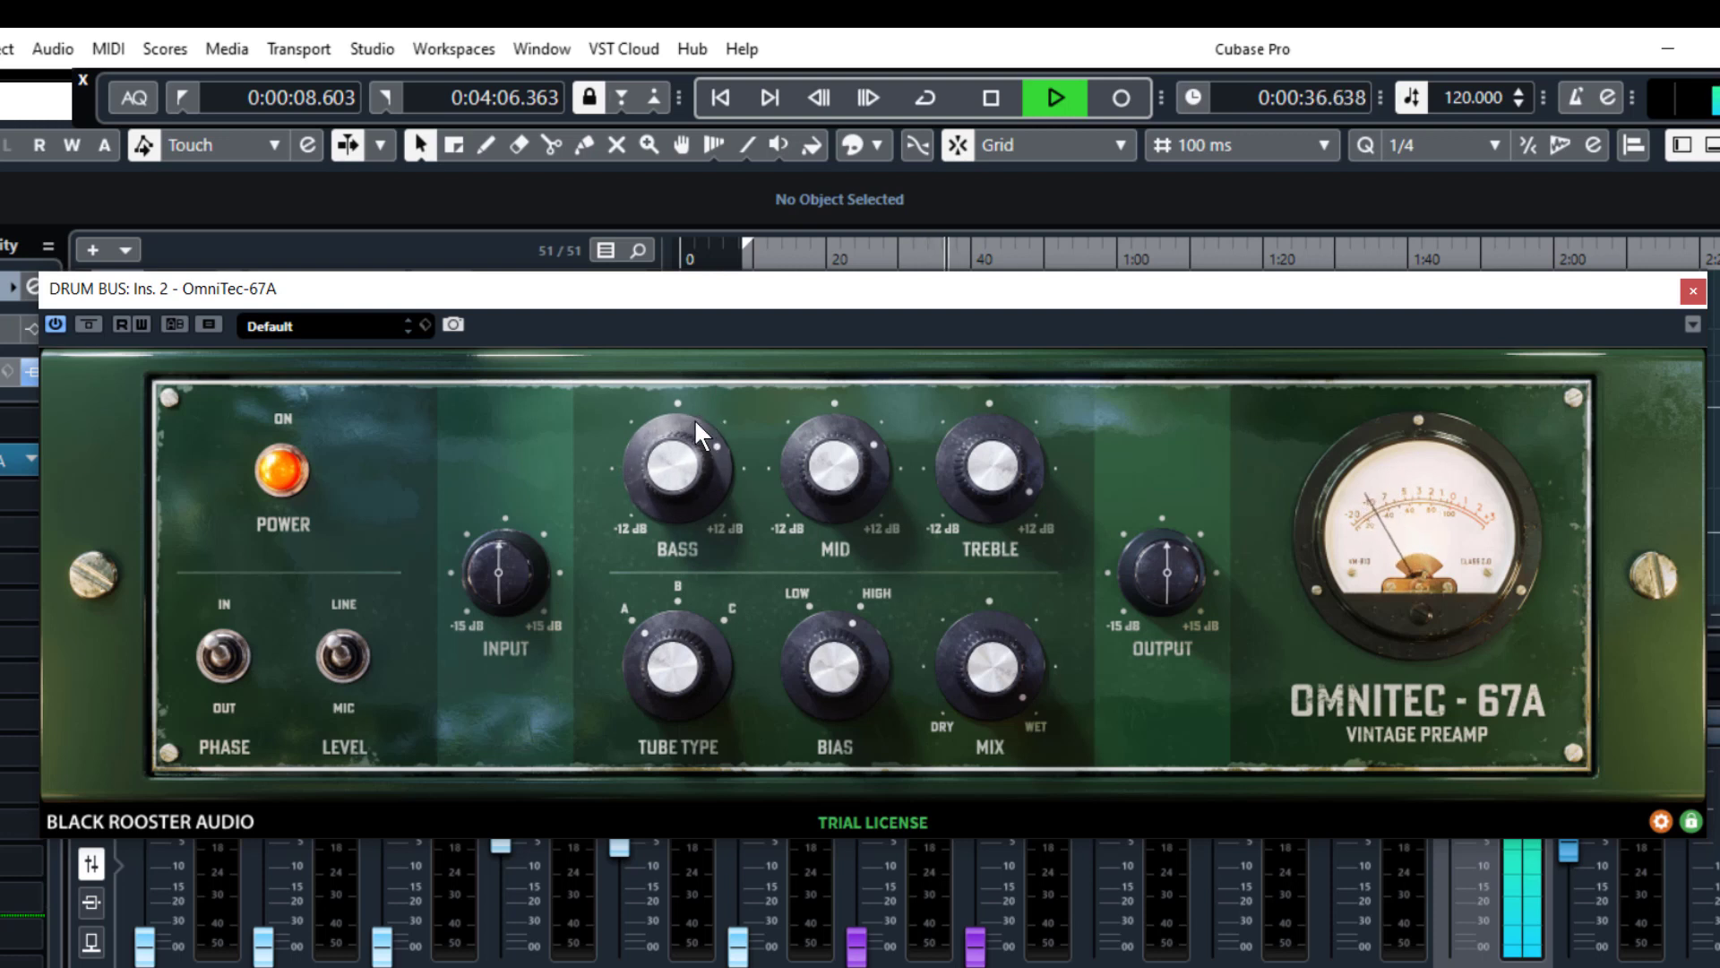
# Compare the drum bus with the preamp powered off and on, trimming the output slightly below centre to match levels.
pyautogui.click(266, 472)
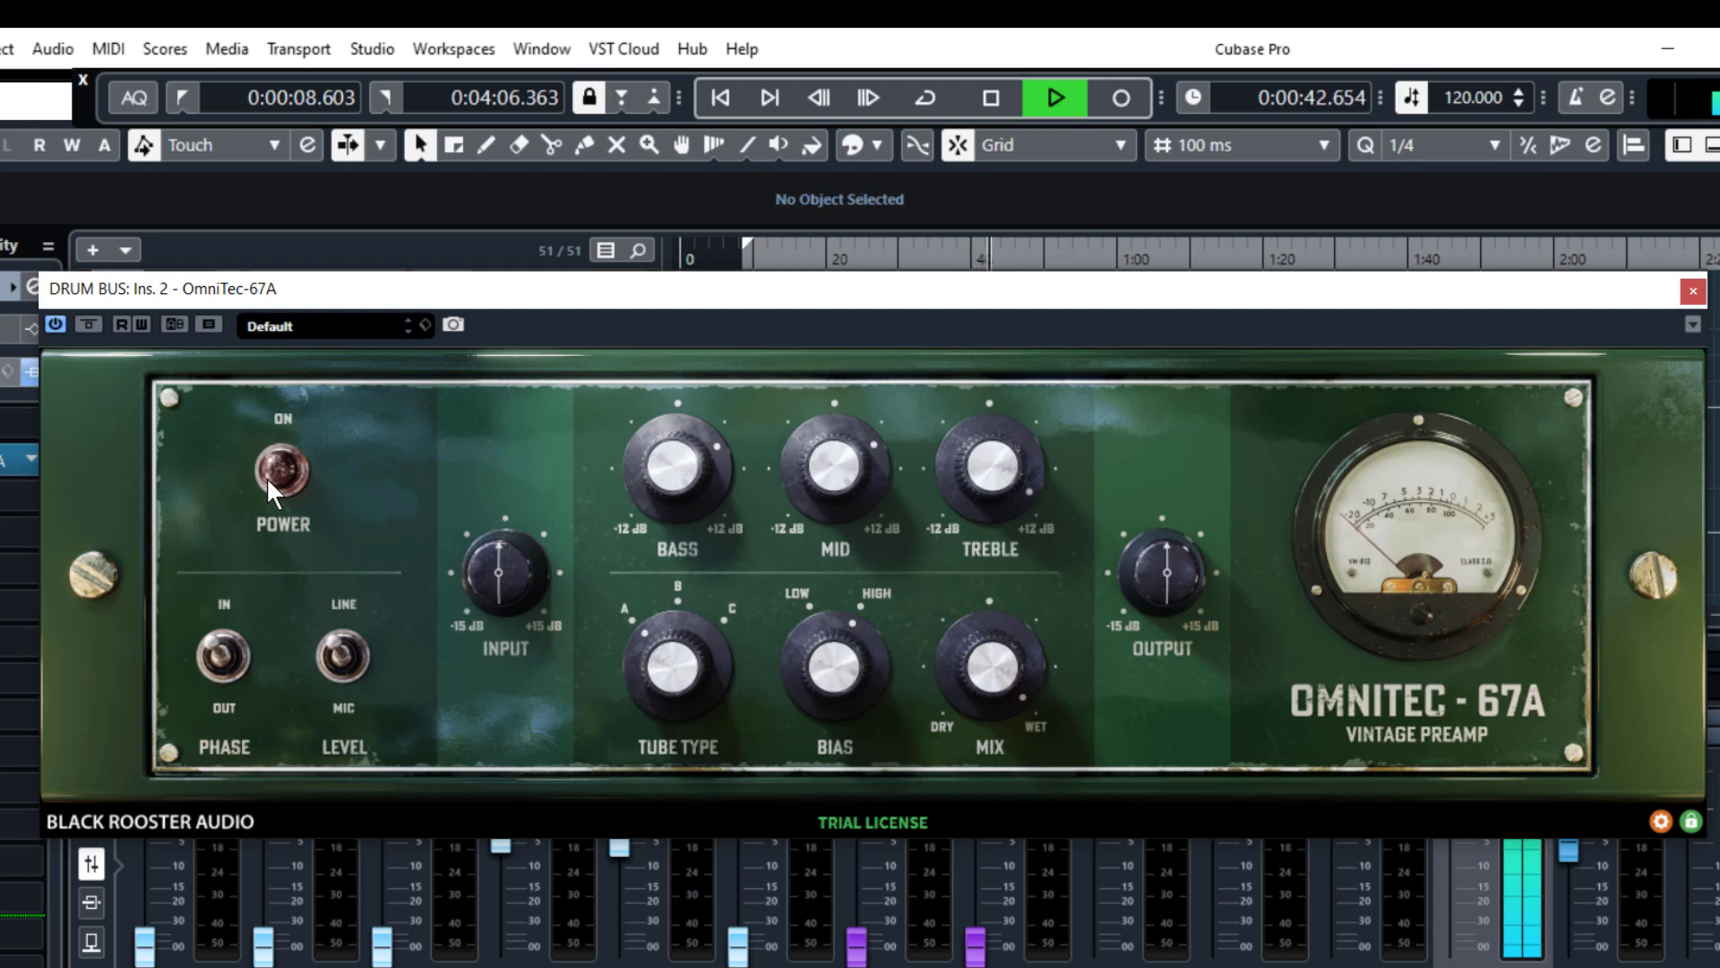
pyautogui.click(266, 477)
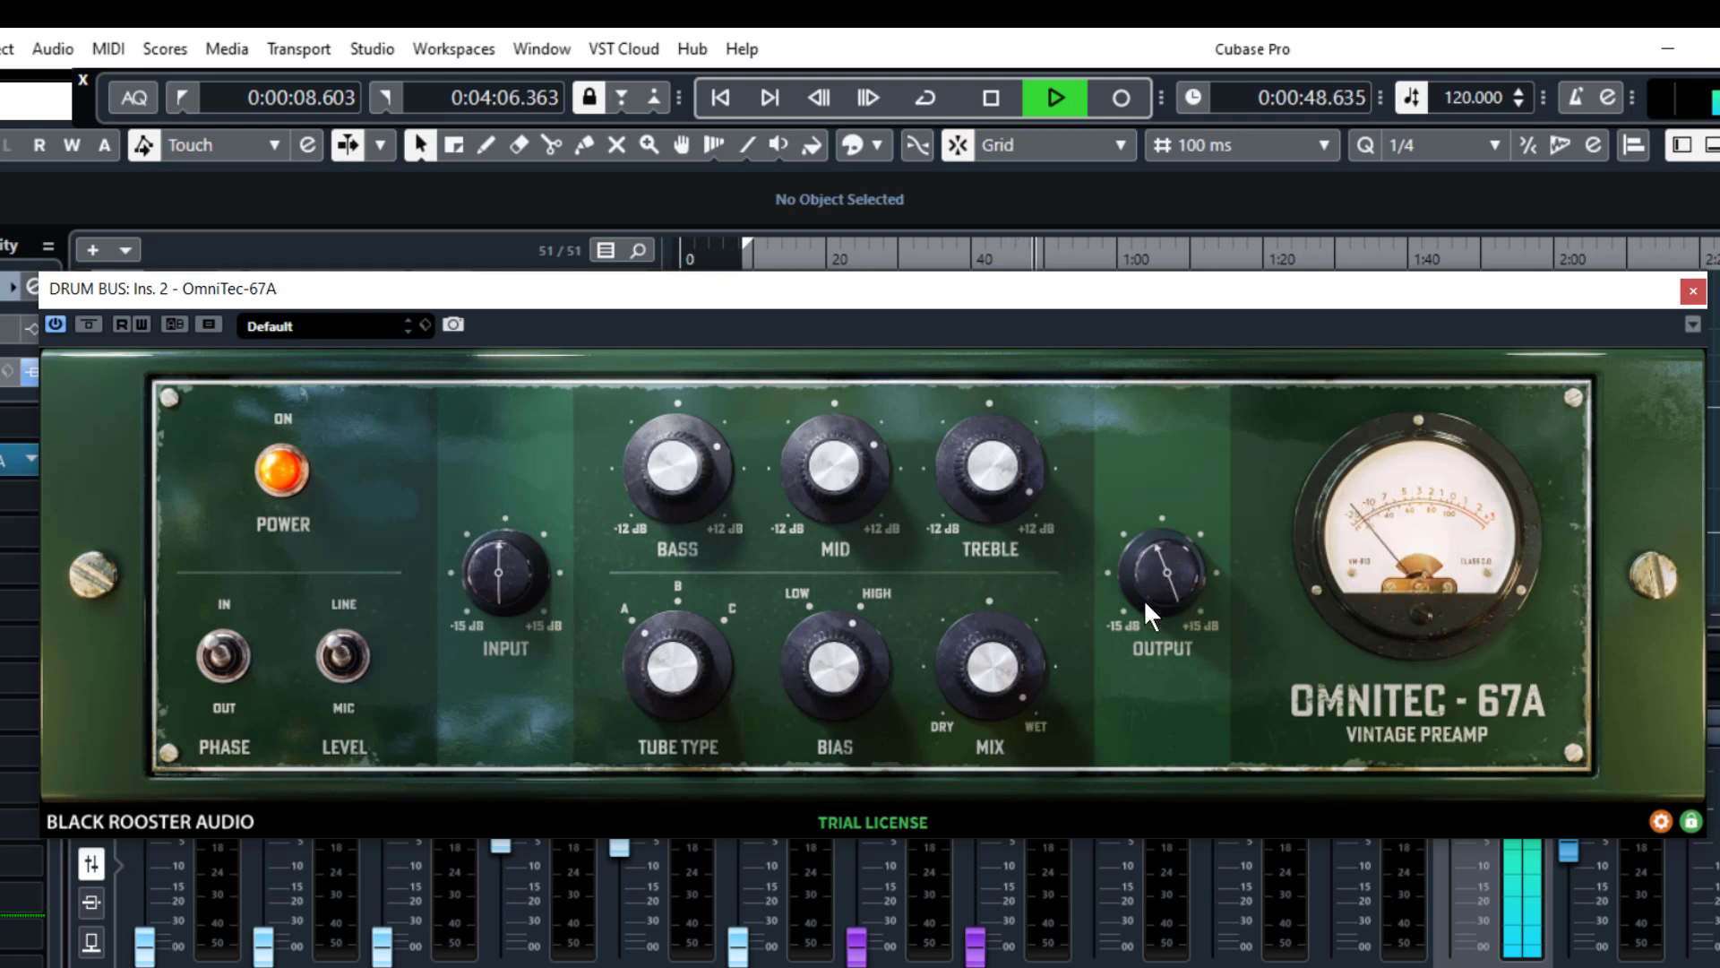
pyautogui.click(286, 491)
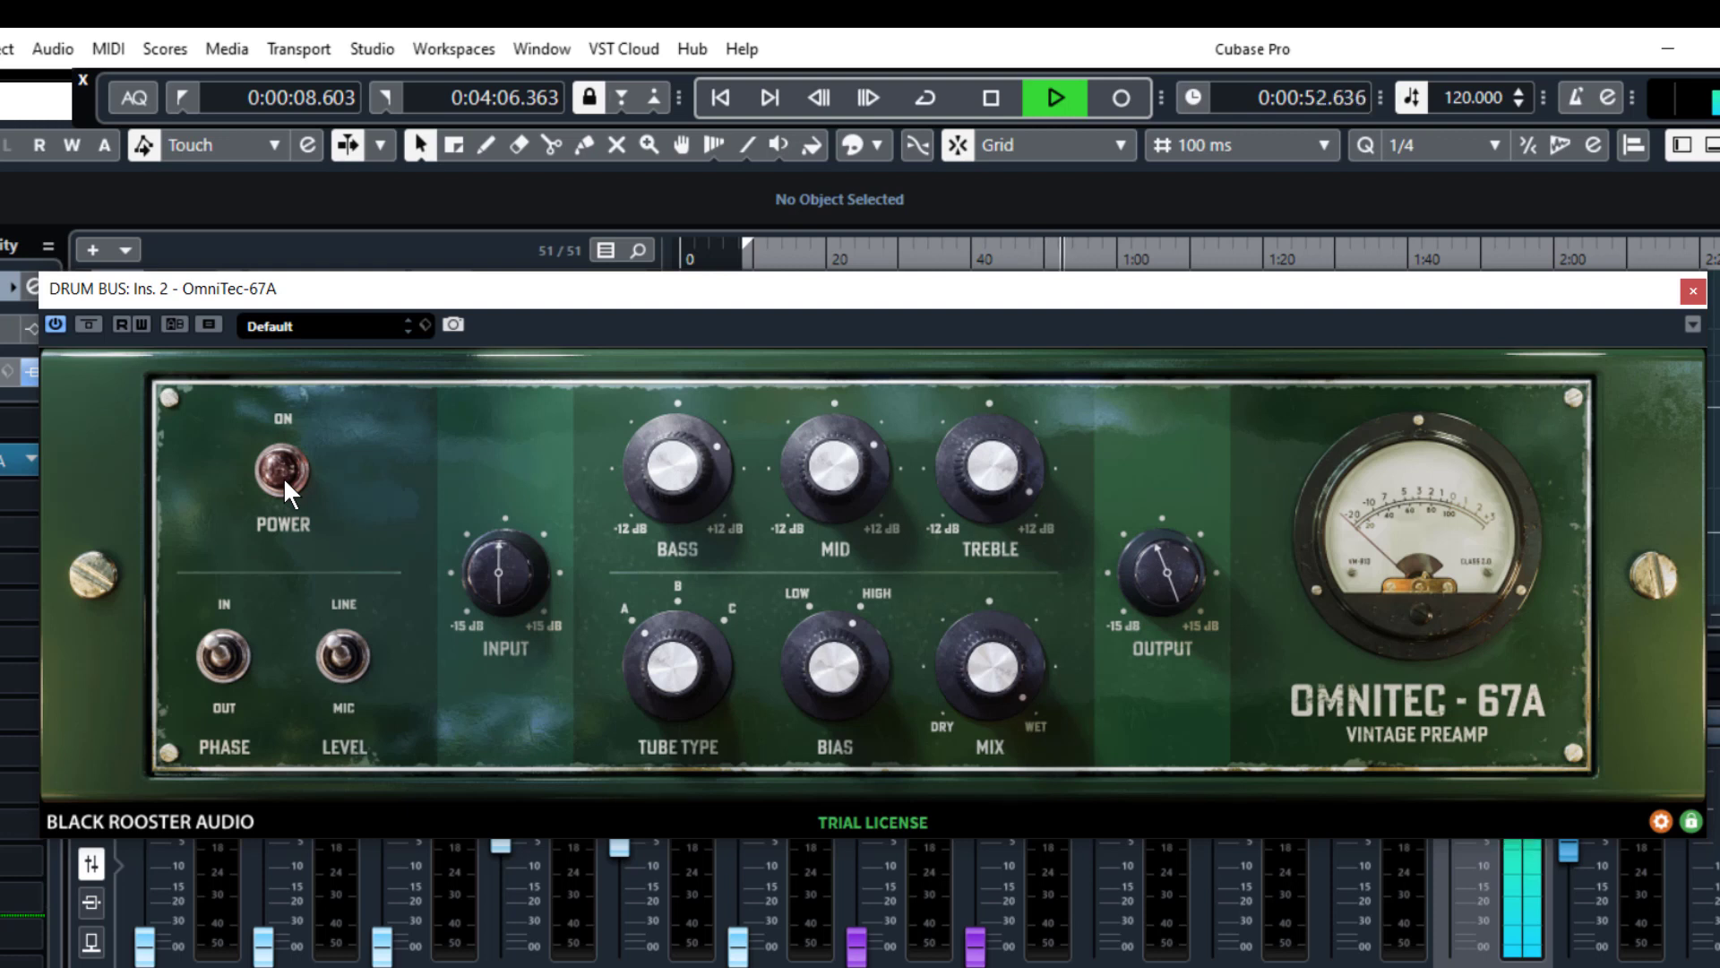
pyautogui.click(287, 491)
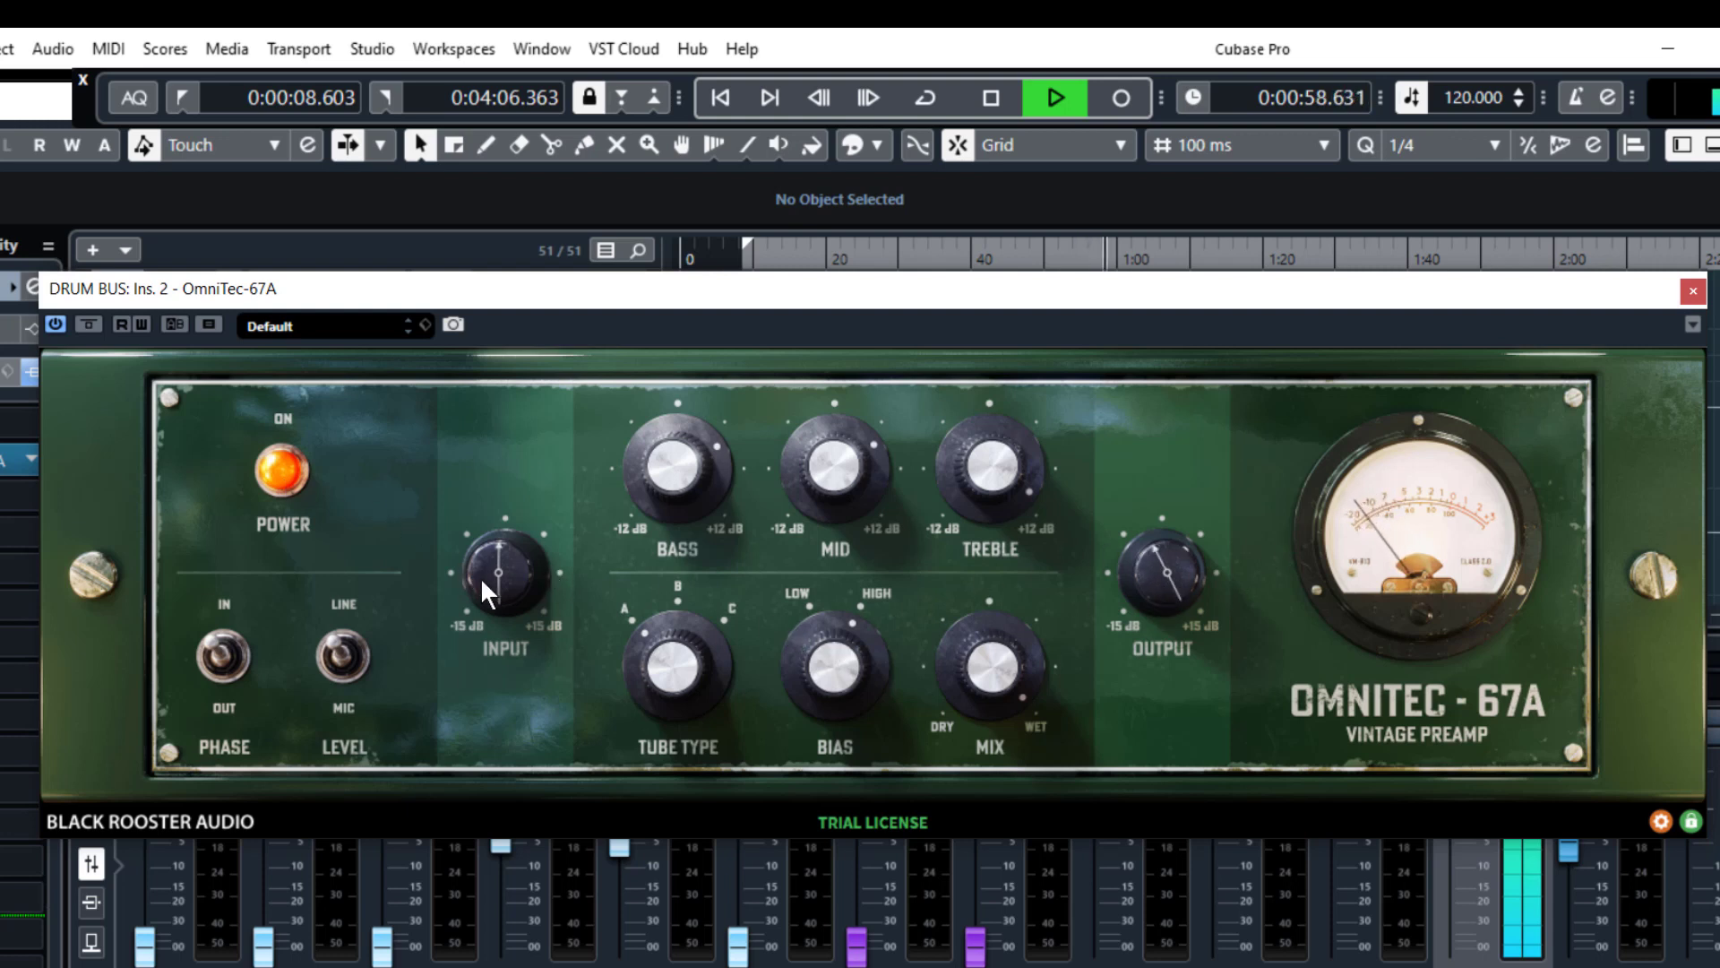
# Drive the drum preamp's input harder and lower its output to compensate, checking the level against the powered-off preamp.
pyautogui.moveTo(498, 580); pyautogui.dragTo(518, 532)
pyautogui.moveTo(1161, 576); pyautogui.dragTo(1170, 596)
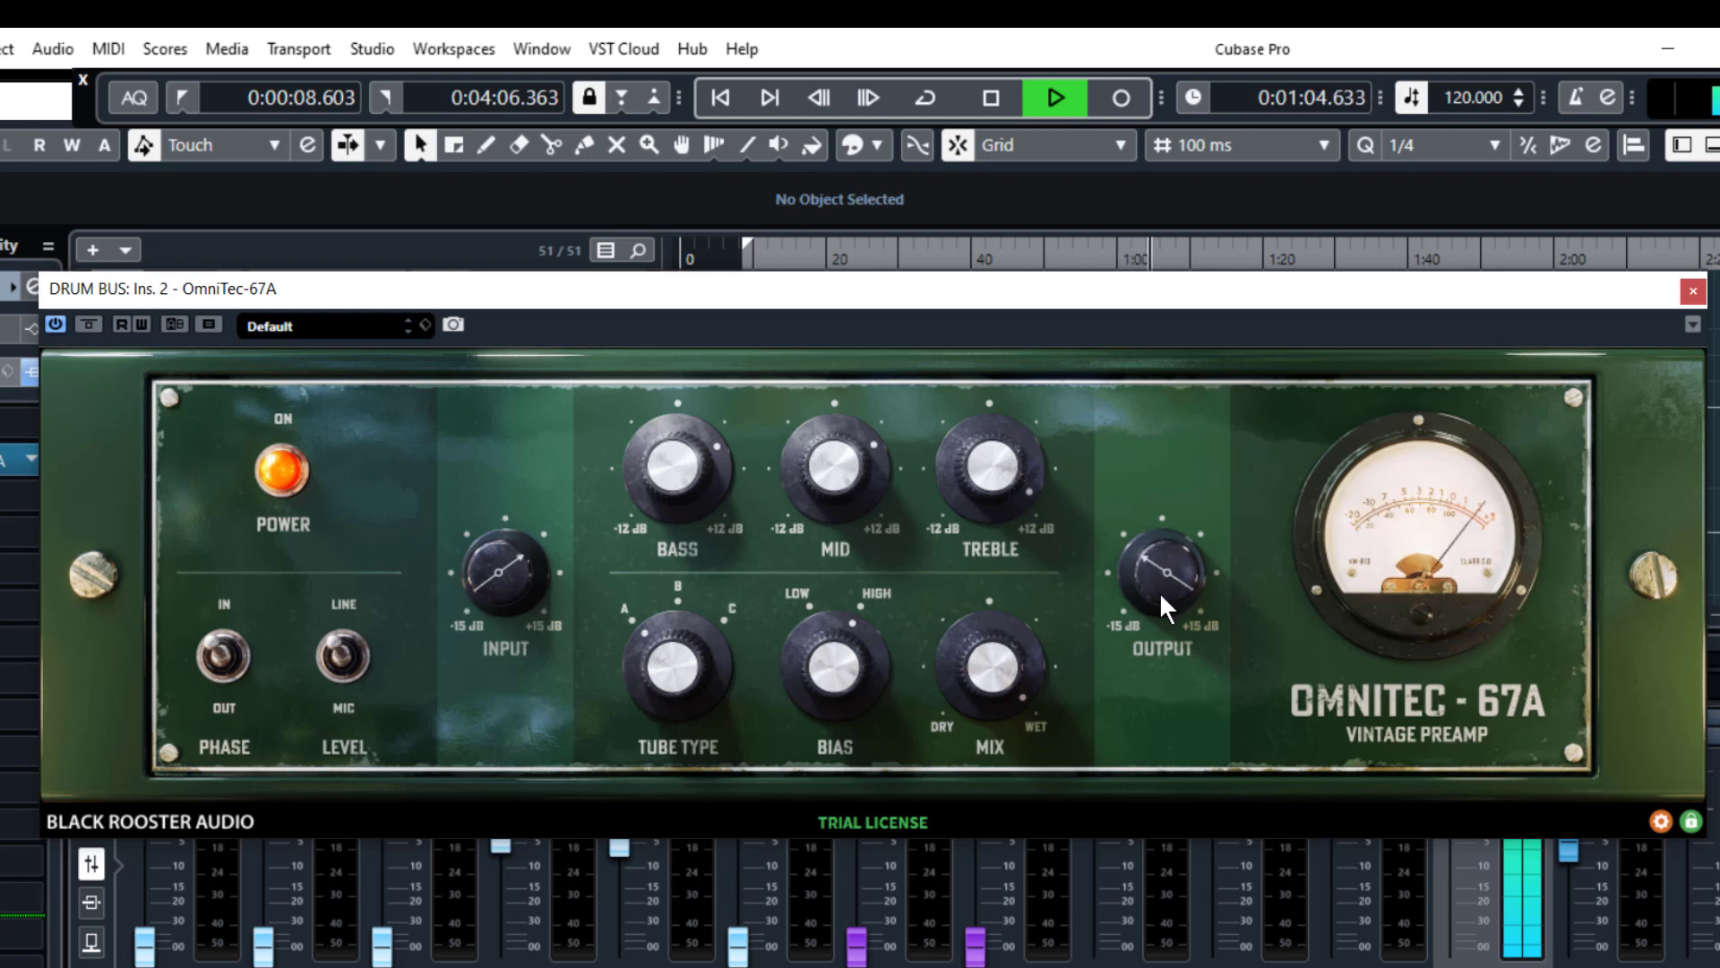
pyautogui.moveTo(862, 497); pyautogui.dragTo(837, 473)
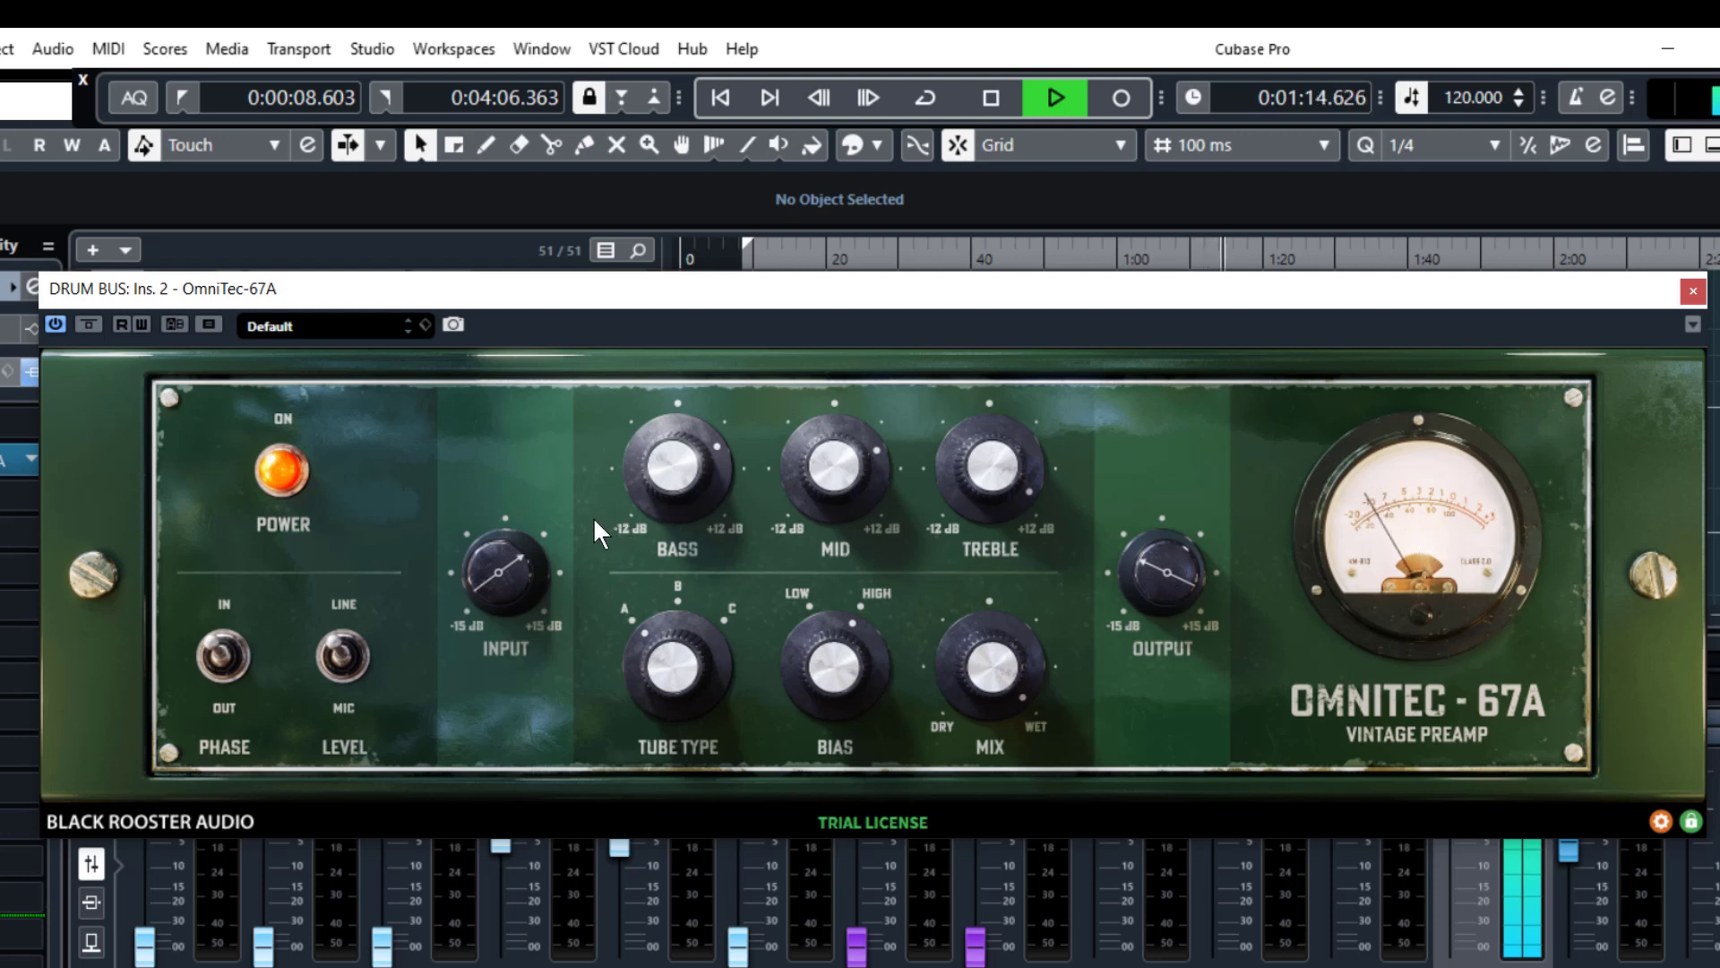
pyautogui.click(284, 470)
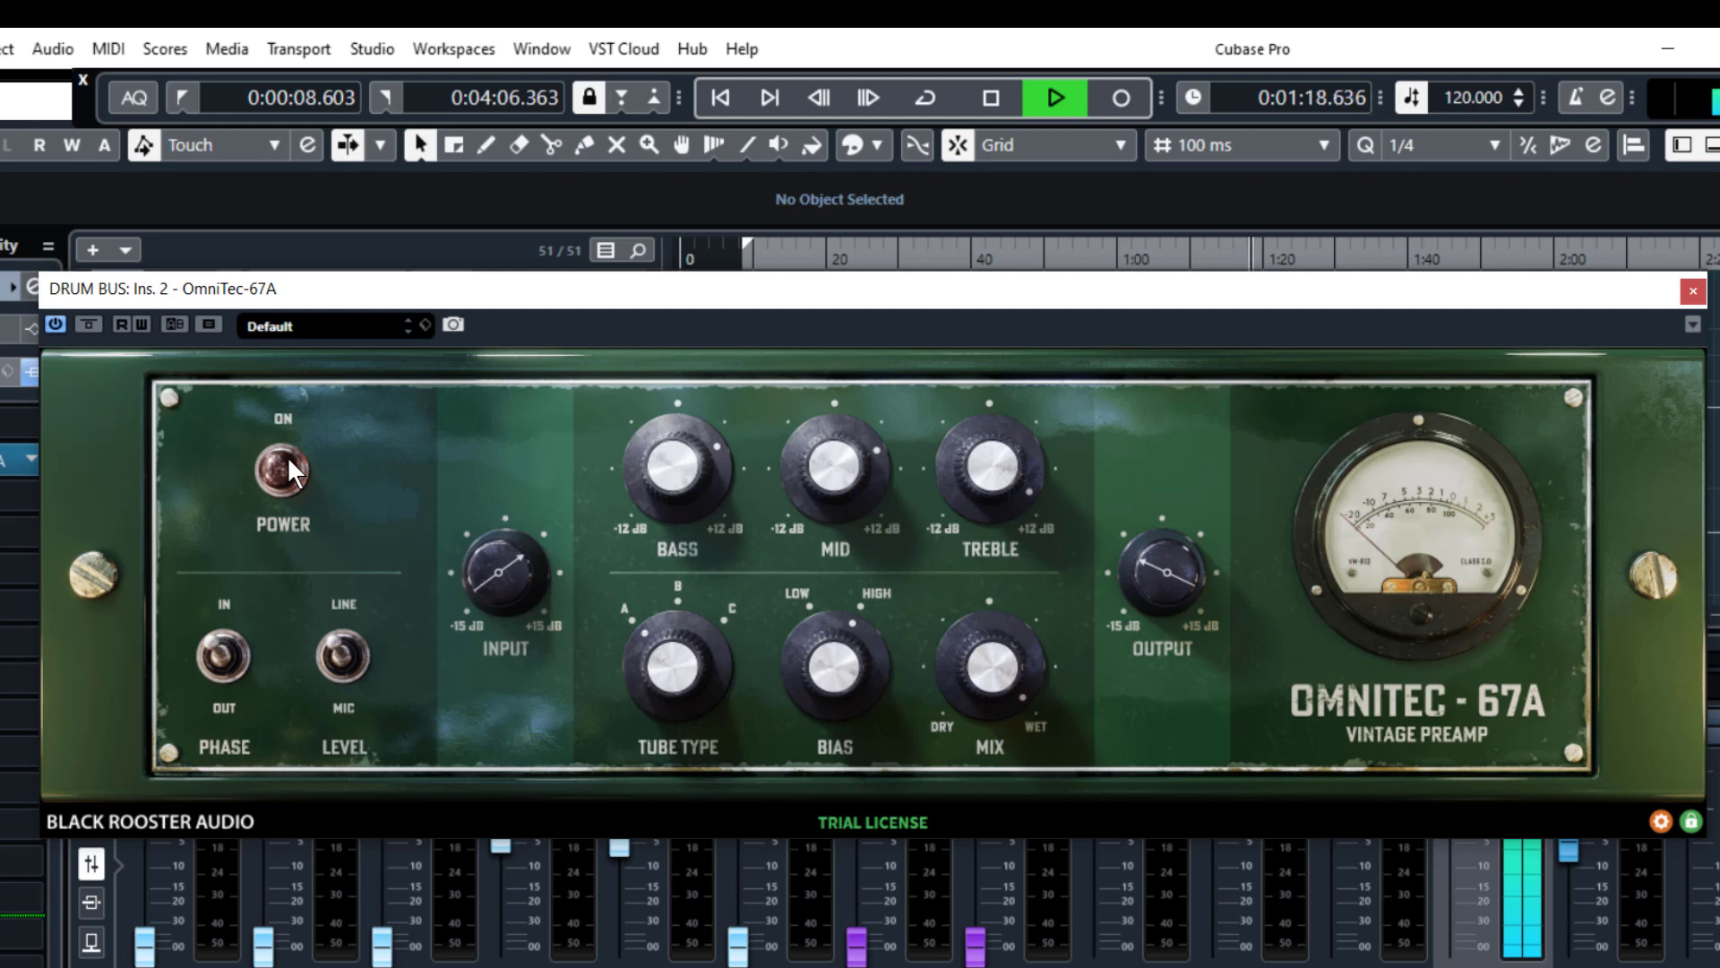
pyautogui.click(285, 471)
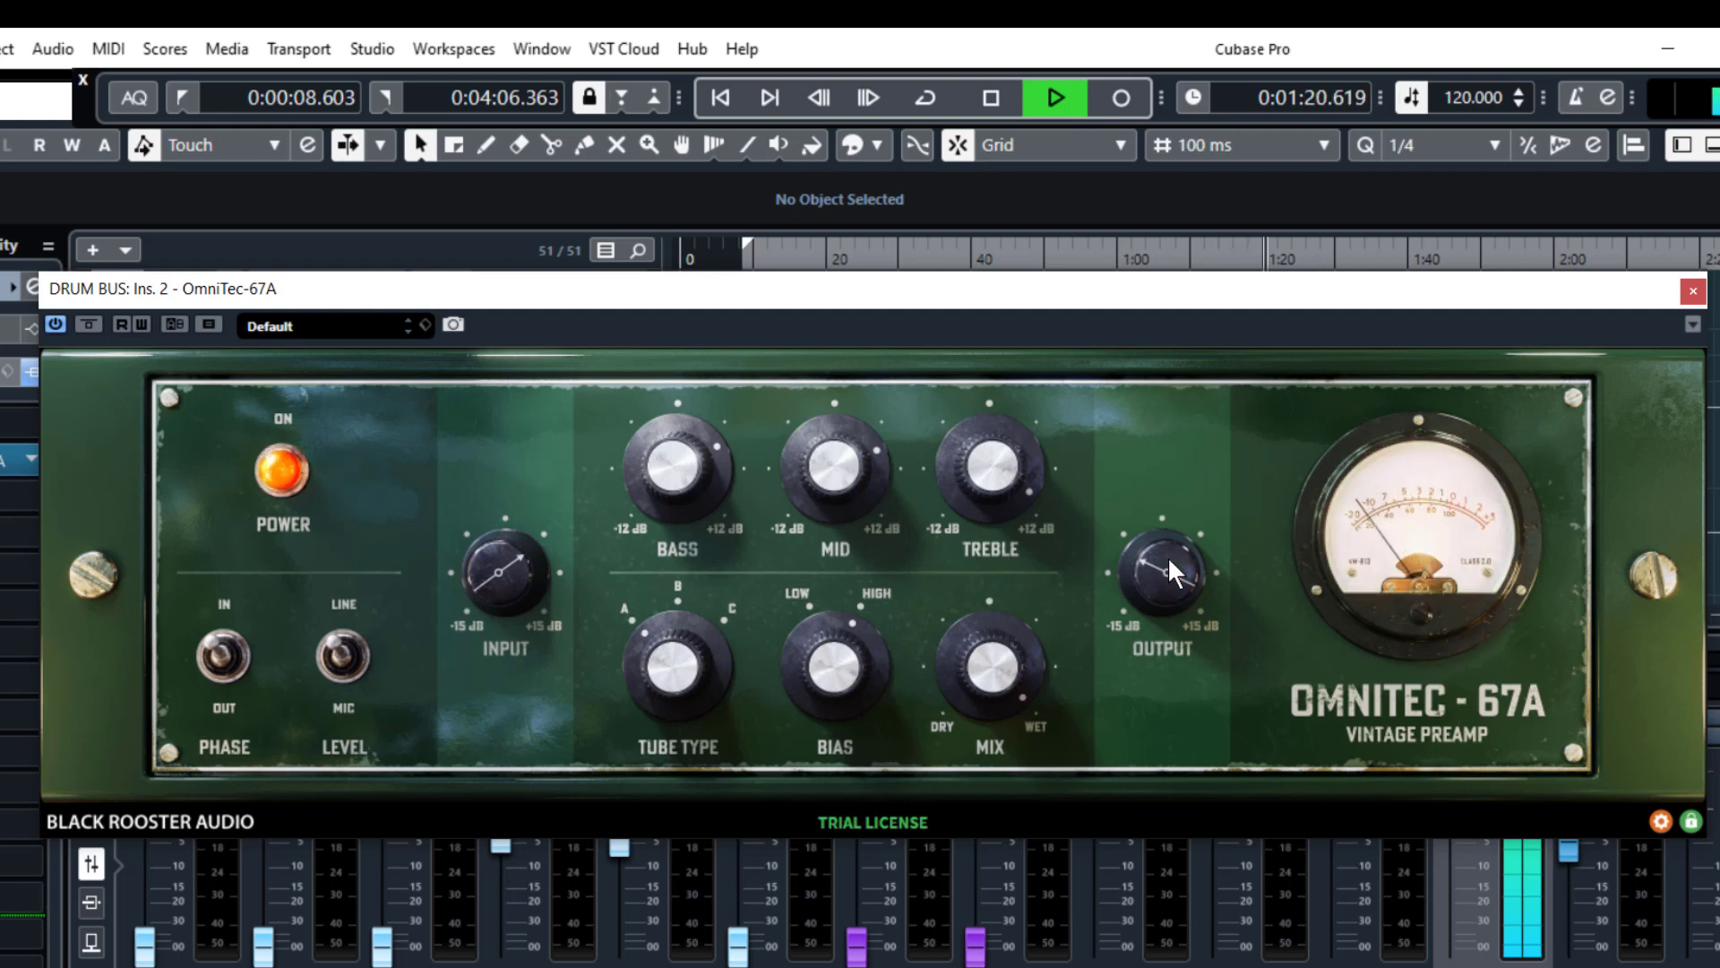
pyautogui.moveTo(1169, 580); pyautogui.dragTo(1164, 597)
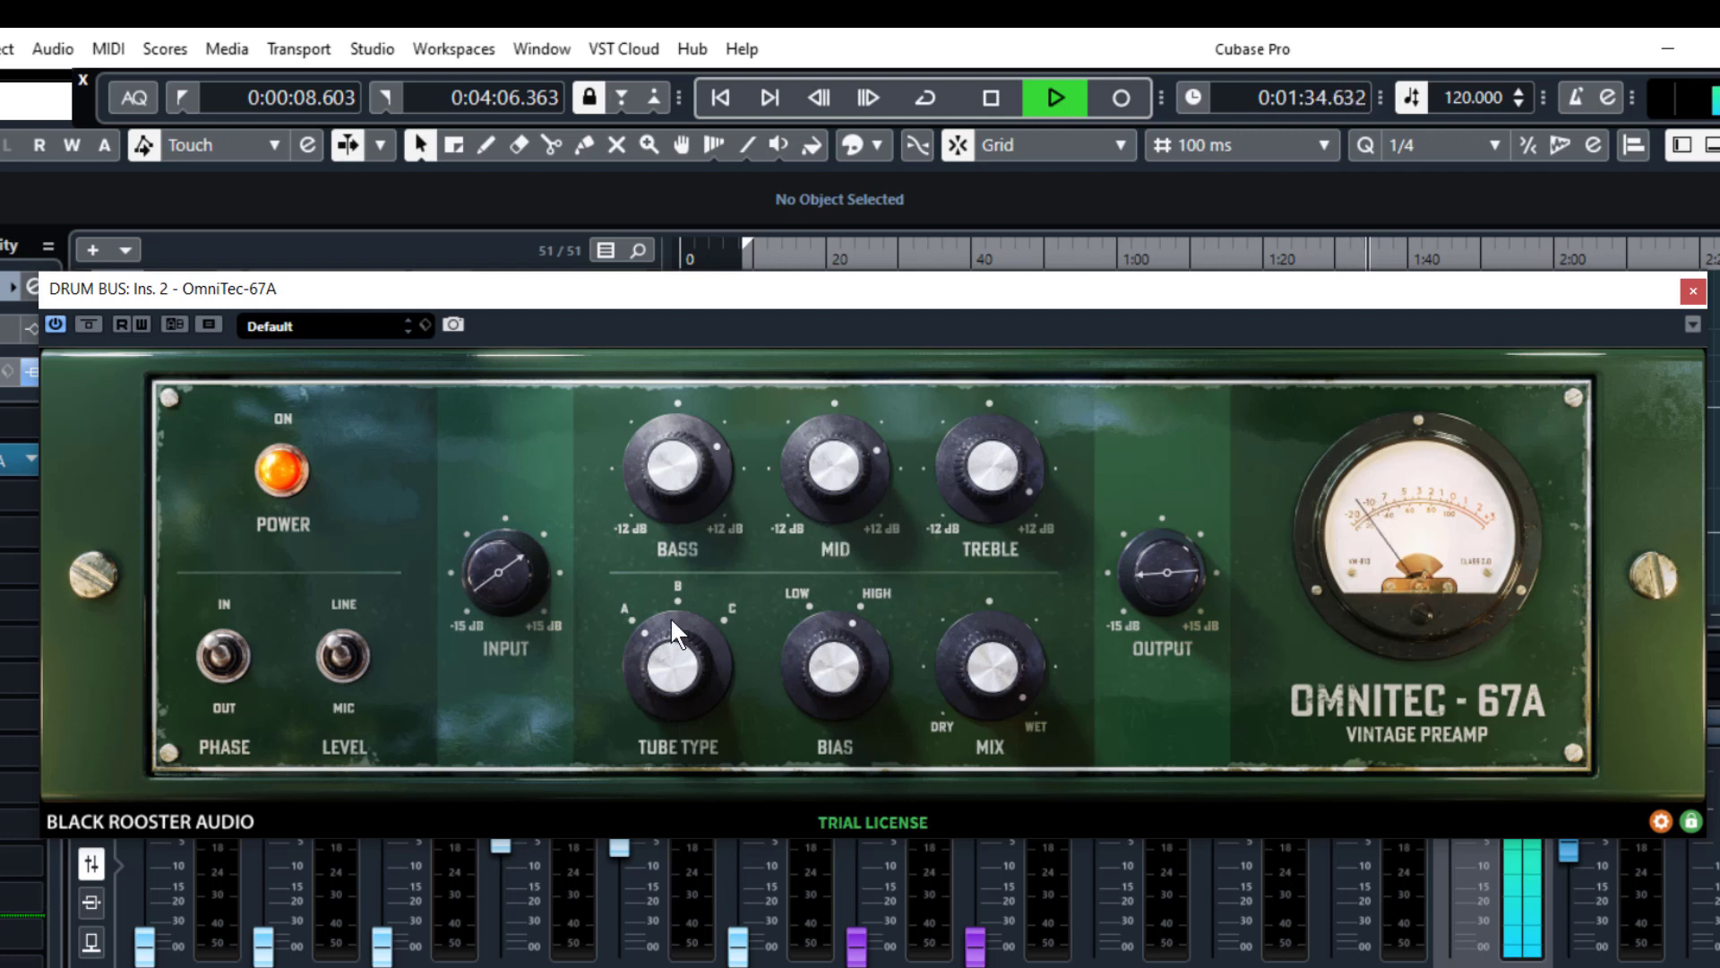
# Audition tube types B and C on the drum bus preamp.
pyautogui.moveTo(672, 663); pyautogui.dragTo(705, 593)
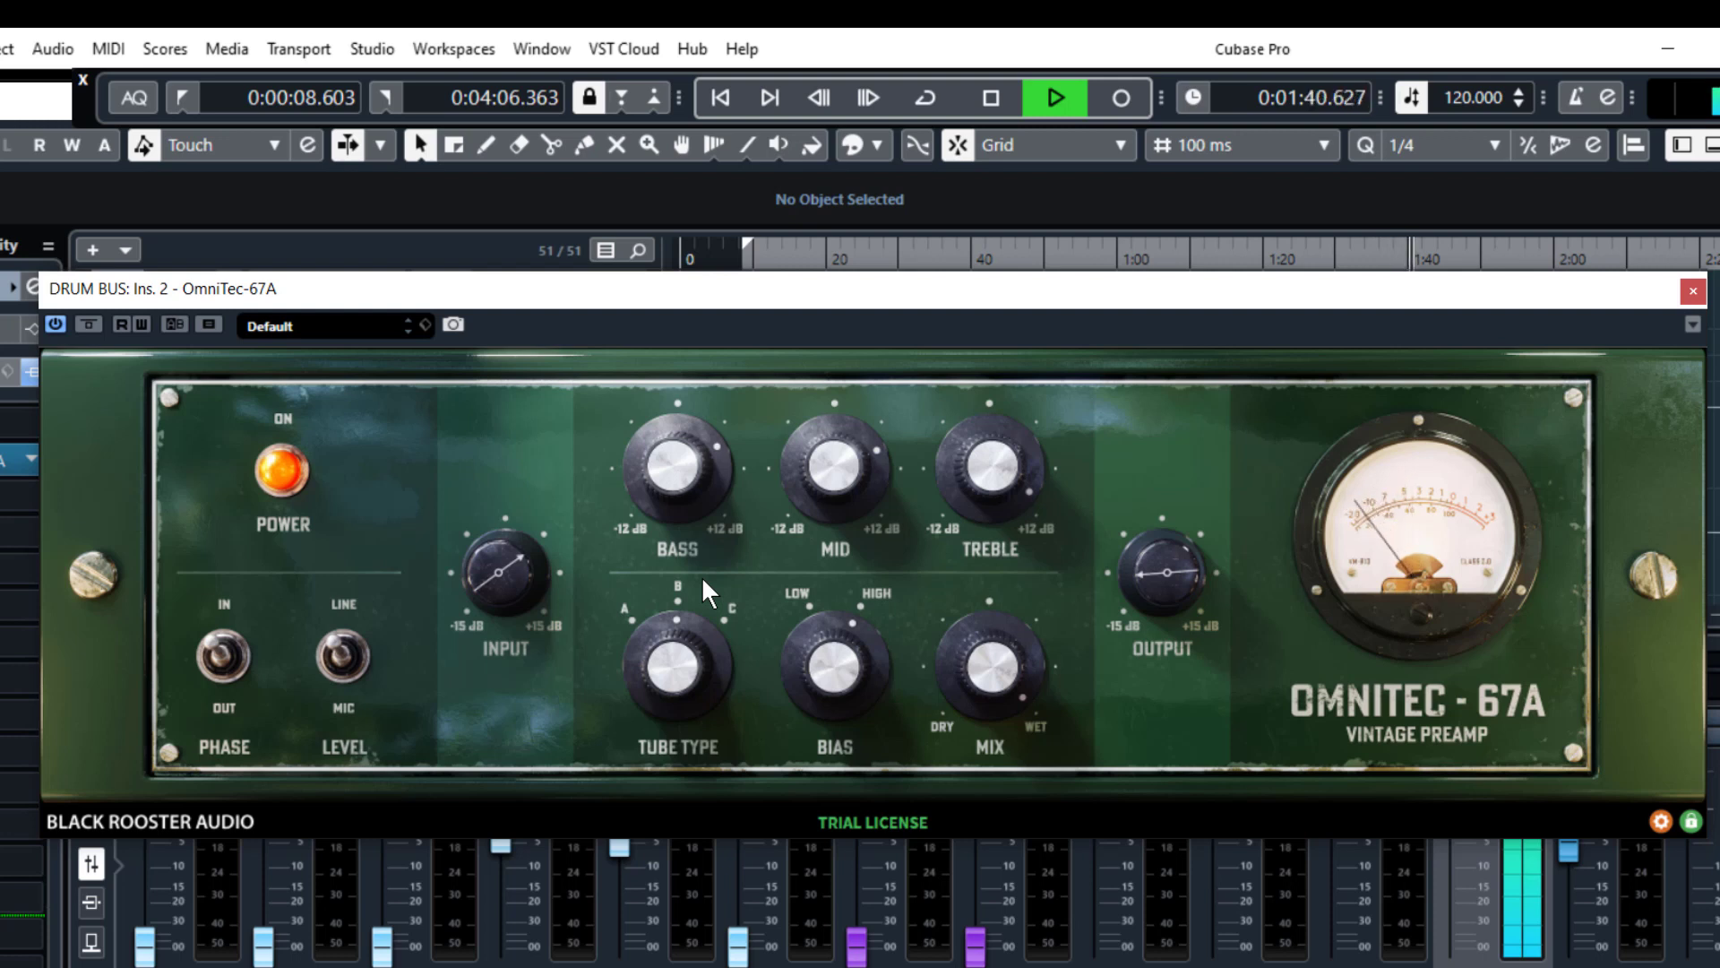
pyautogui.moveTo(697, 667); pyautogui.dragTo(732, 572)
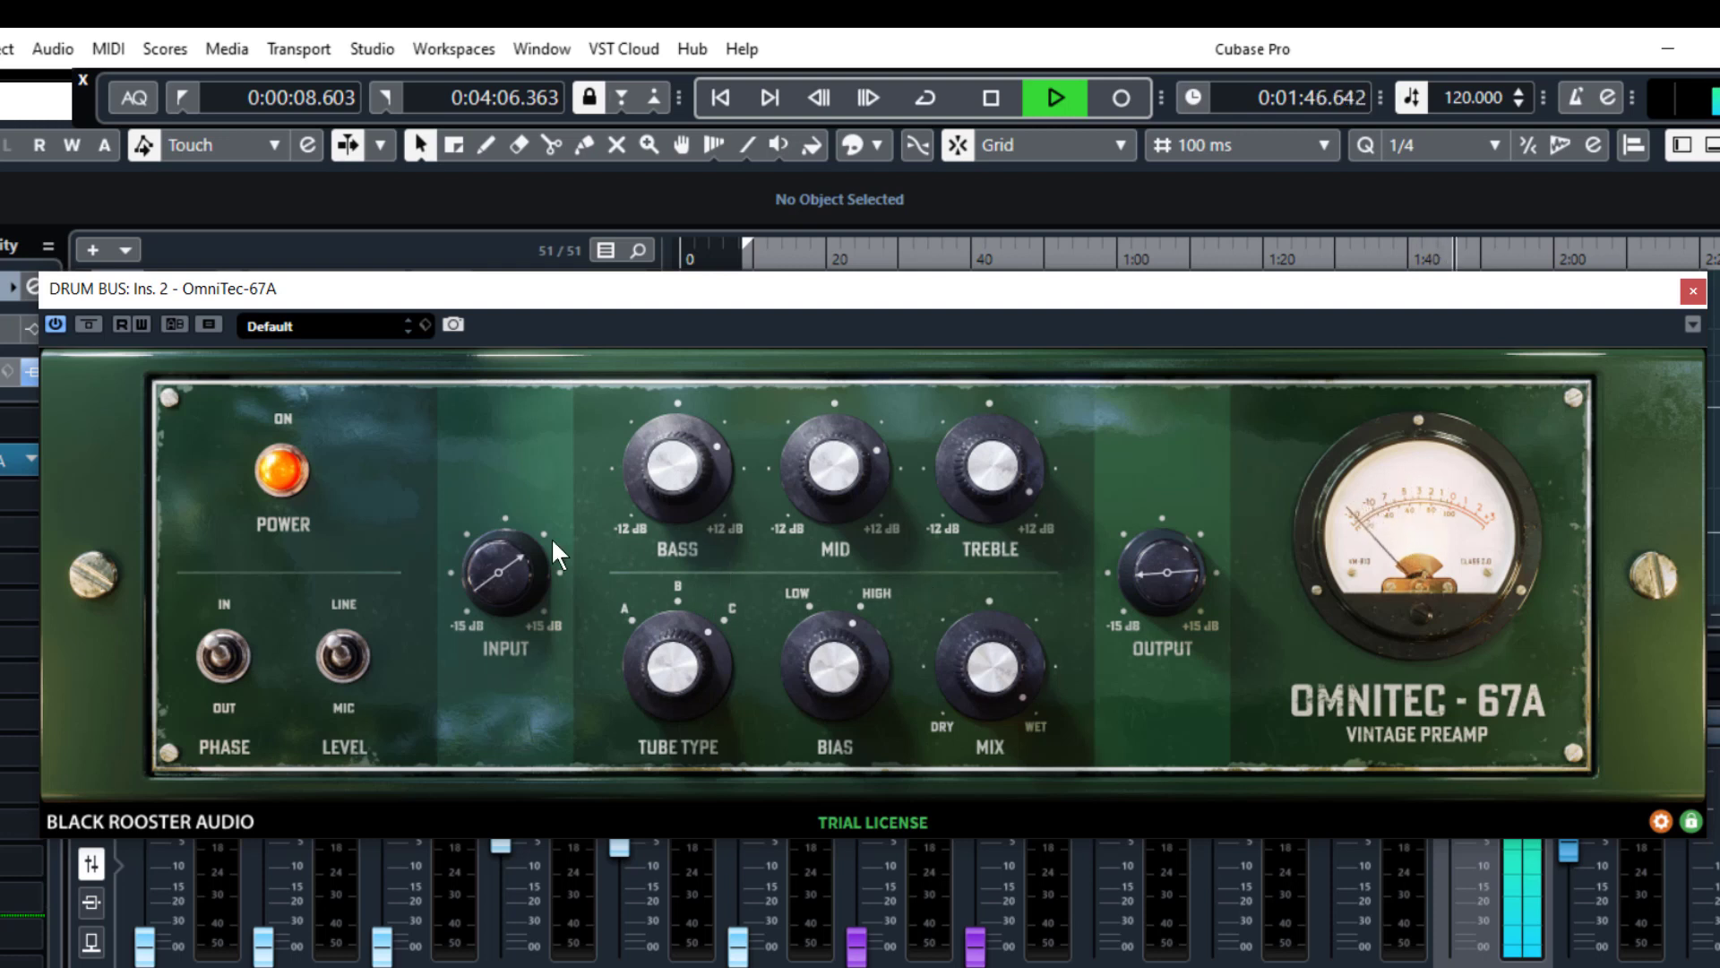
# Push the drum preamp's input further with the output turned down, and compare it against the powered-off preamp.
pyautogui.moveTo(492, 578); pyautogui.dragTo(513, 503)
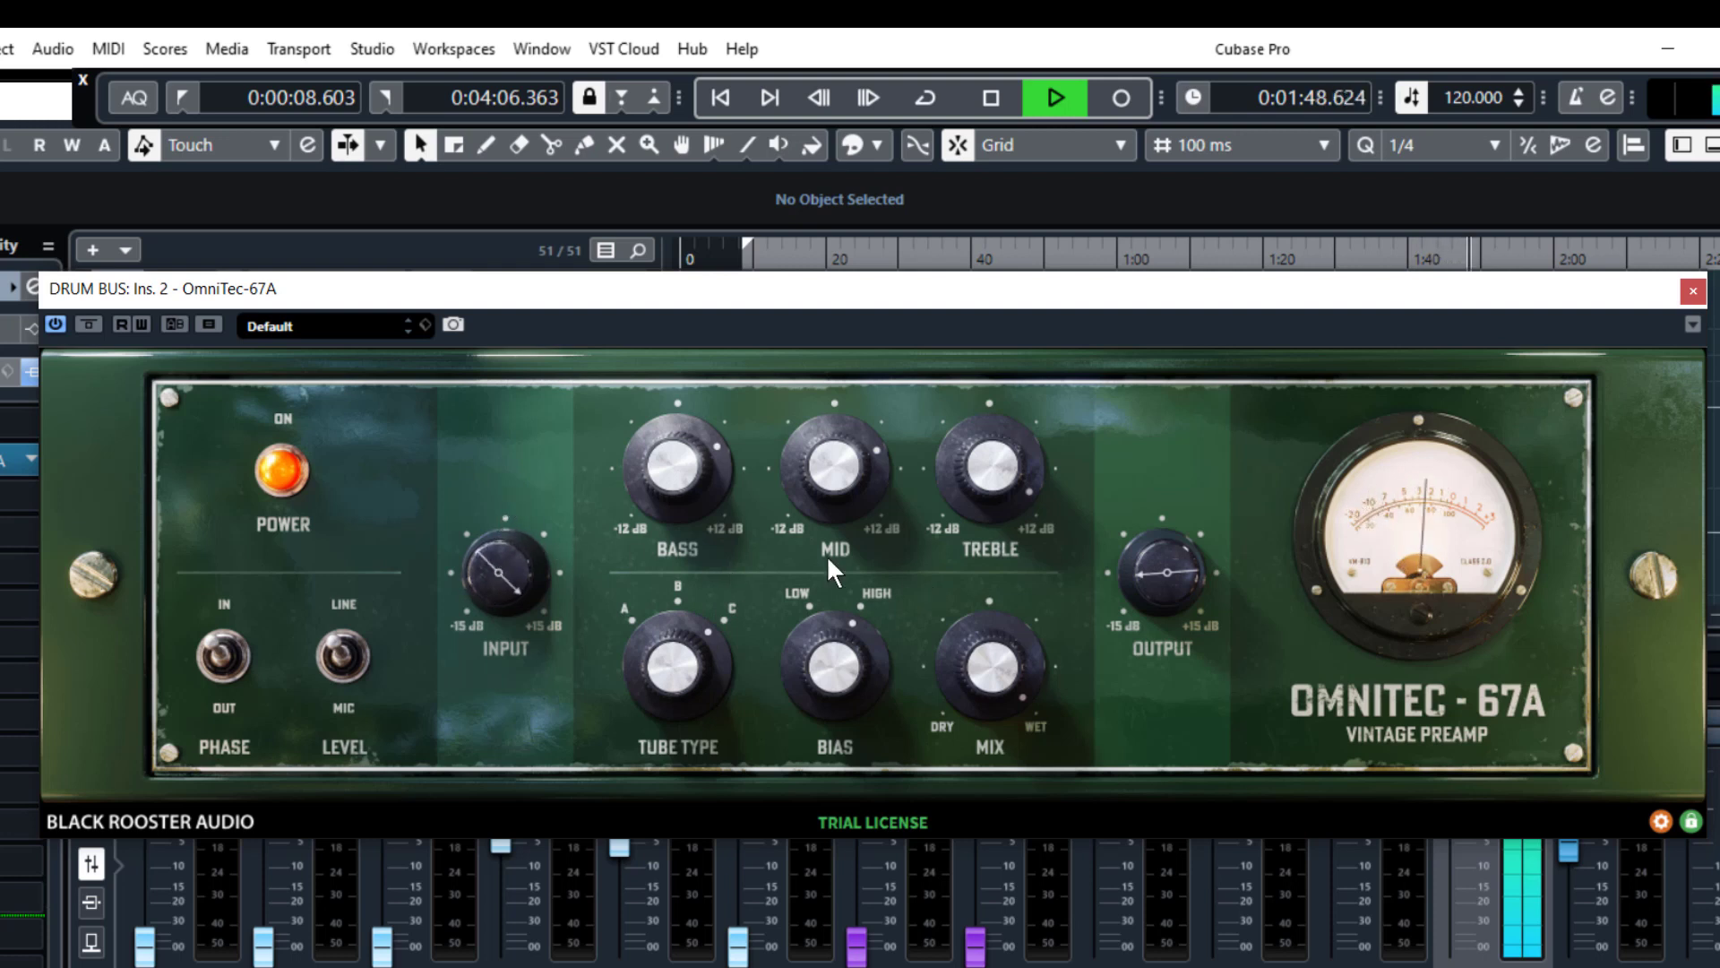
pyautogui.moveTo(1145, 566); pyautogui.dragTo(1145, 610)
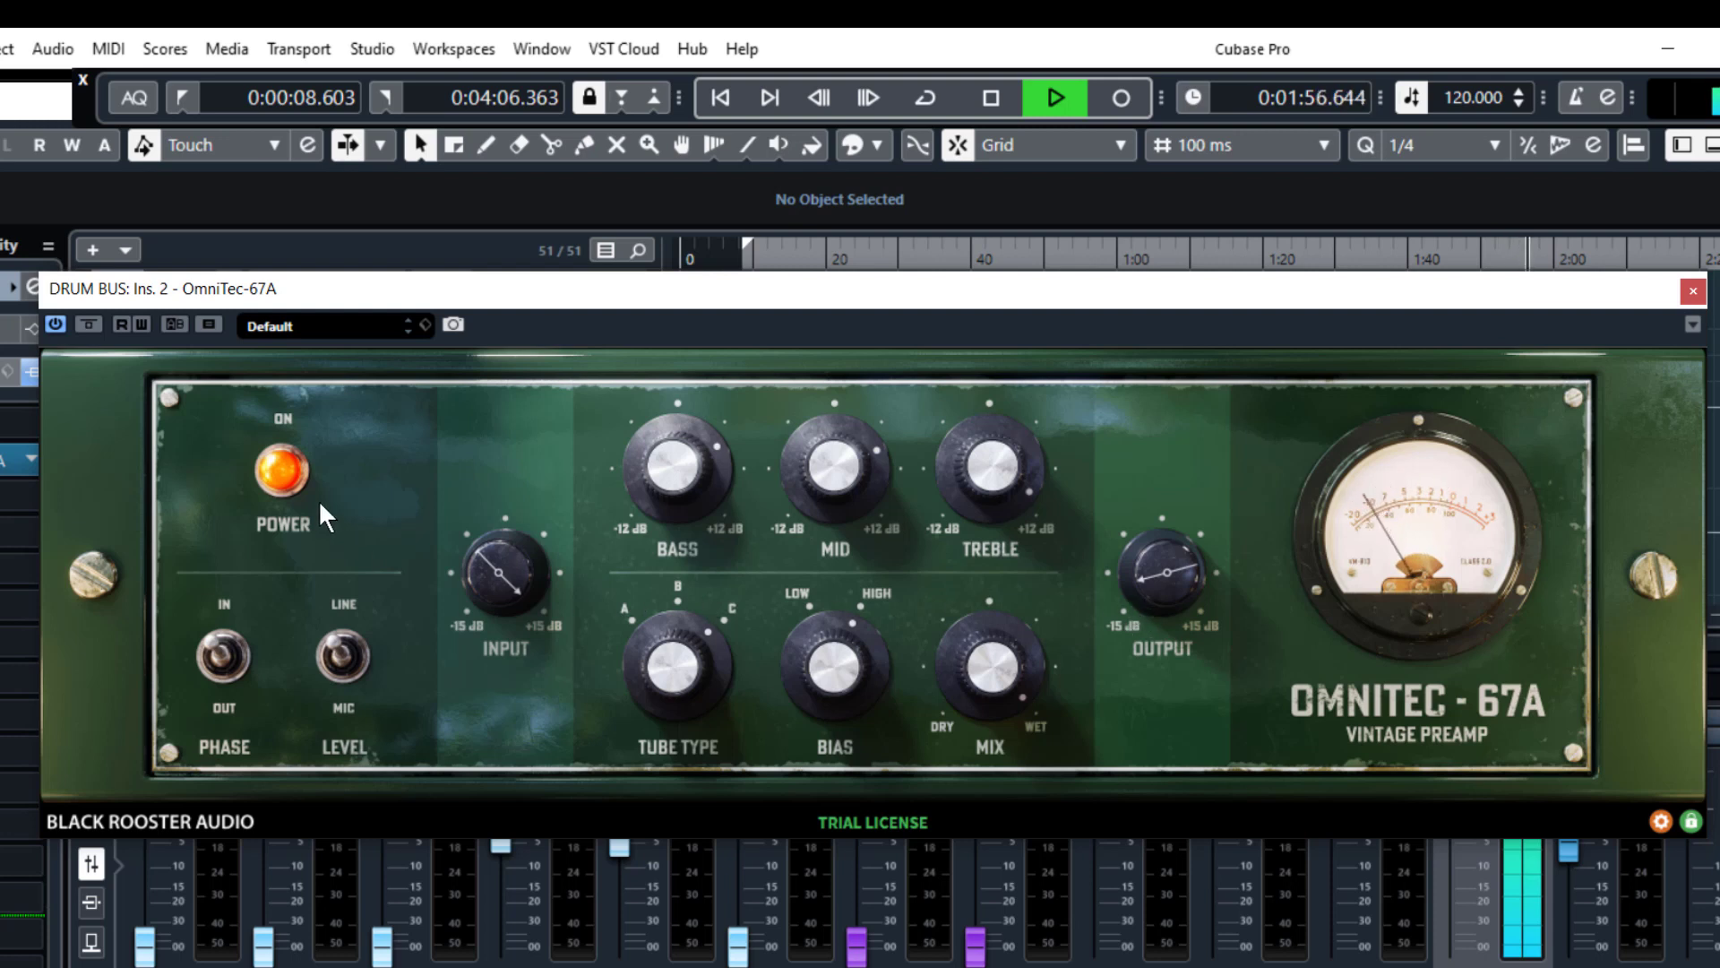
pyautogui.click(285, 471)
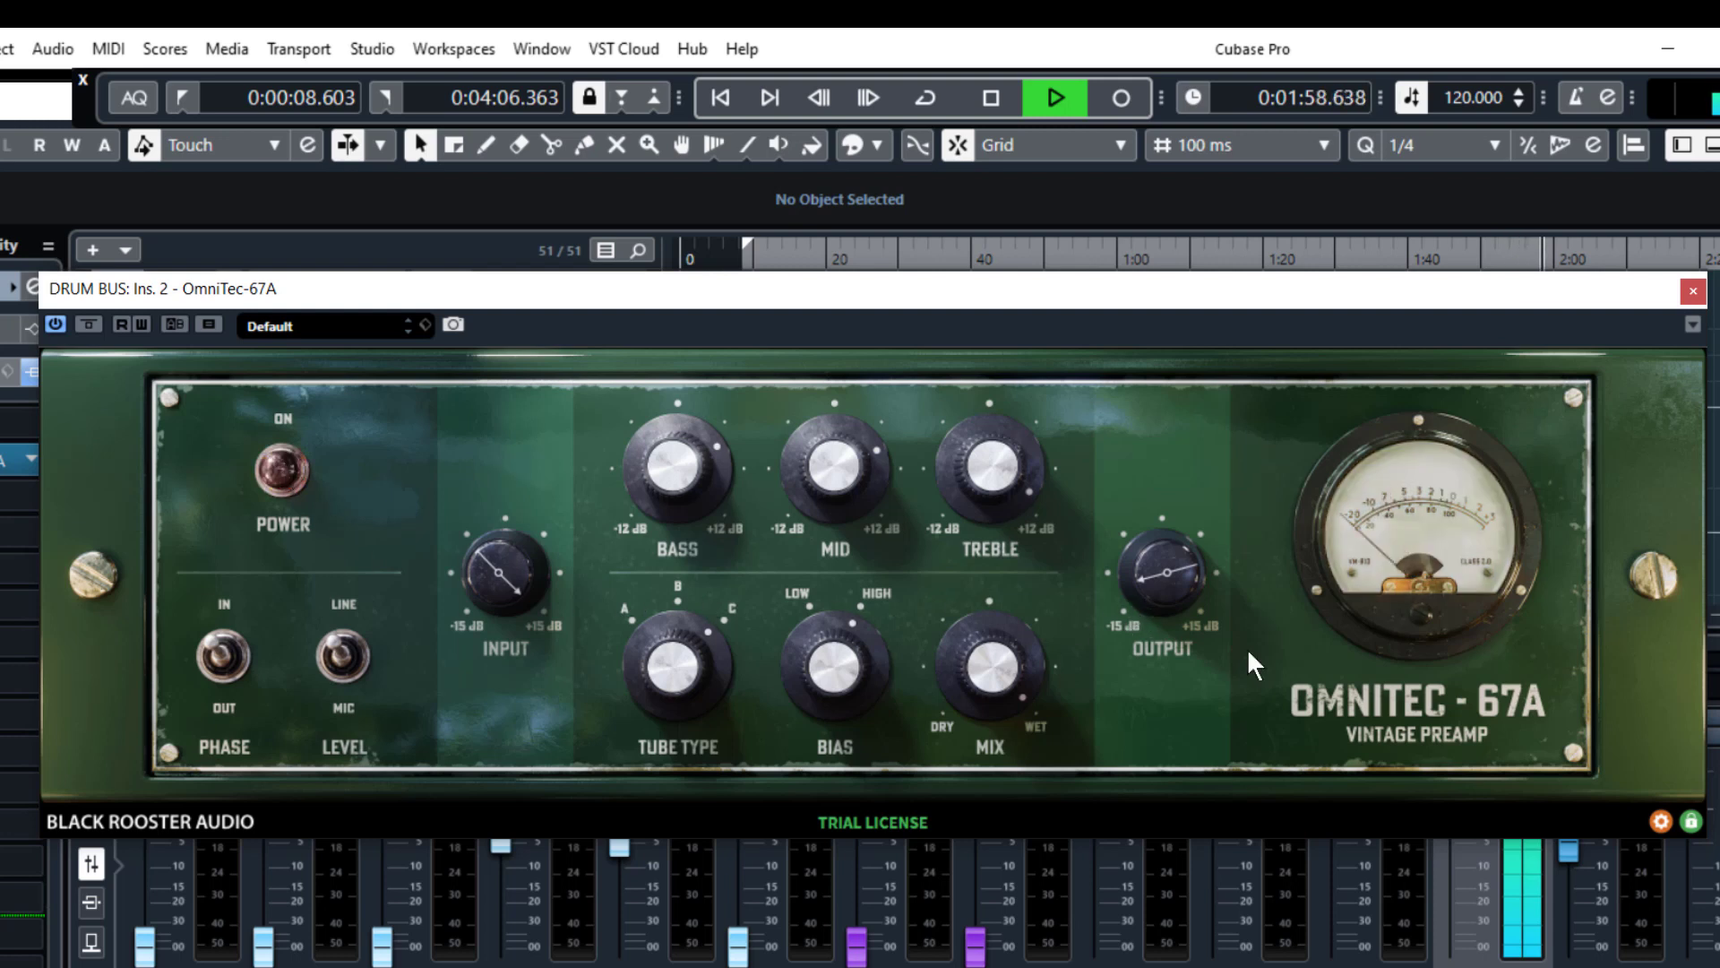
pyautogui.click(283, 470)
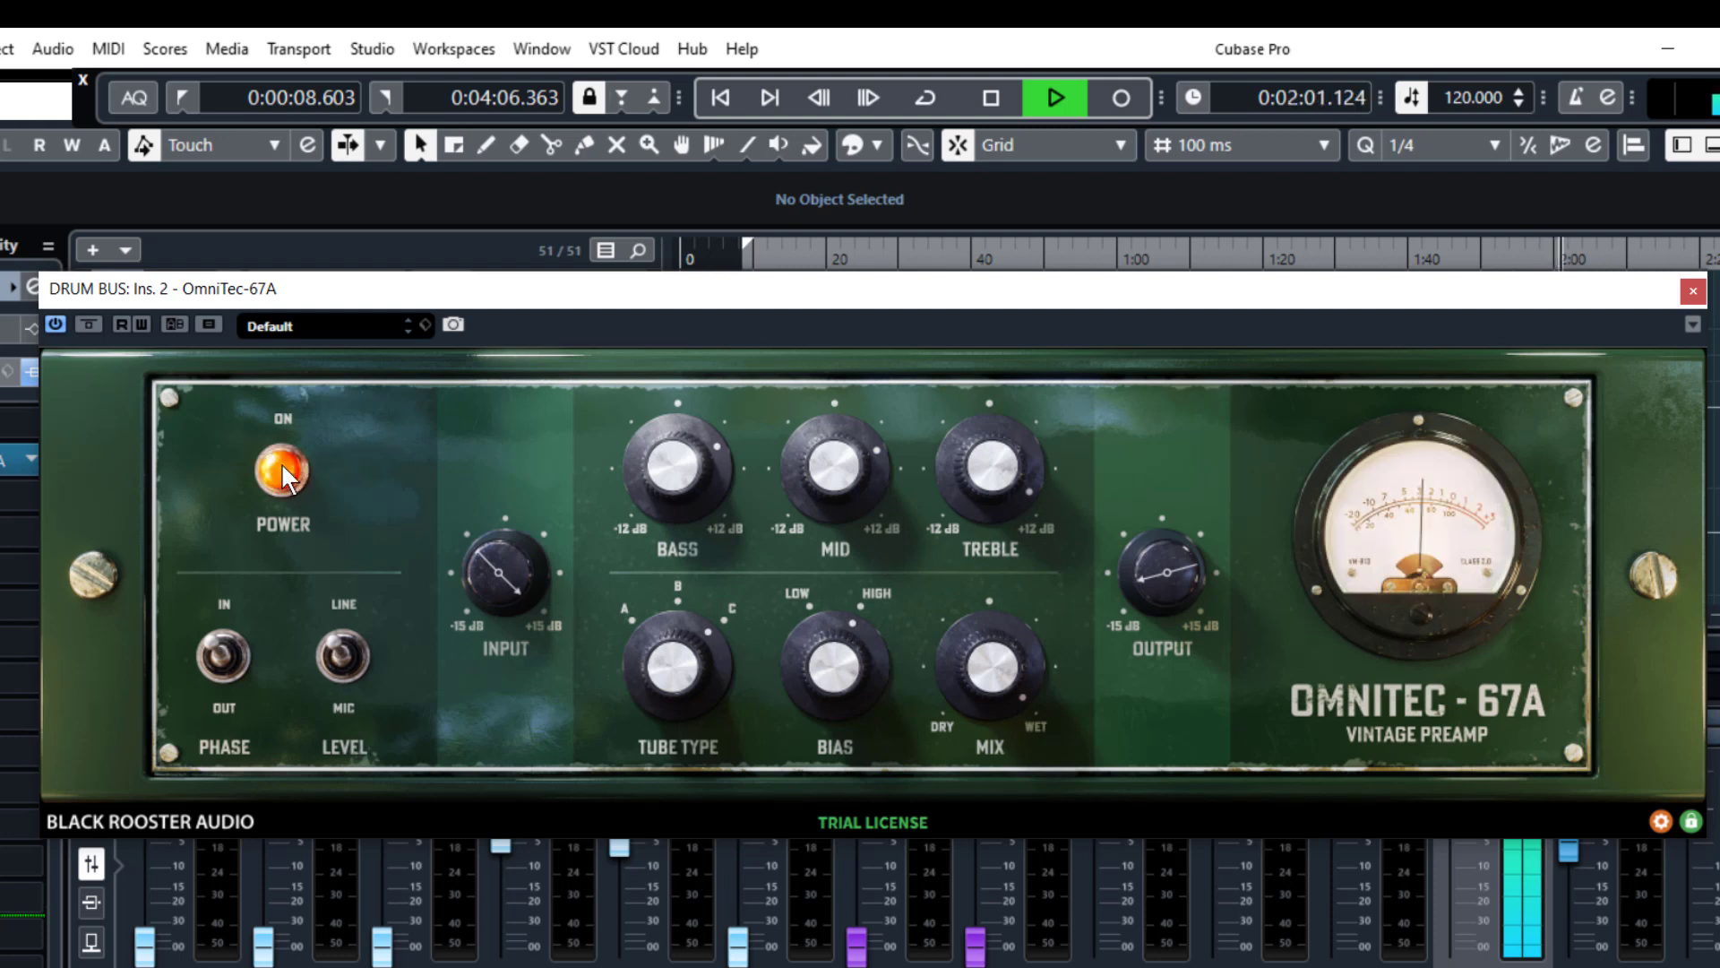
# Switch the drum preamp's level to MIC, rebalance it with centred input and higher output, and compare it against bypass.
pyautogui.click(319, 647)
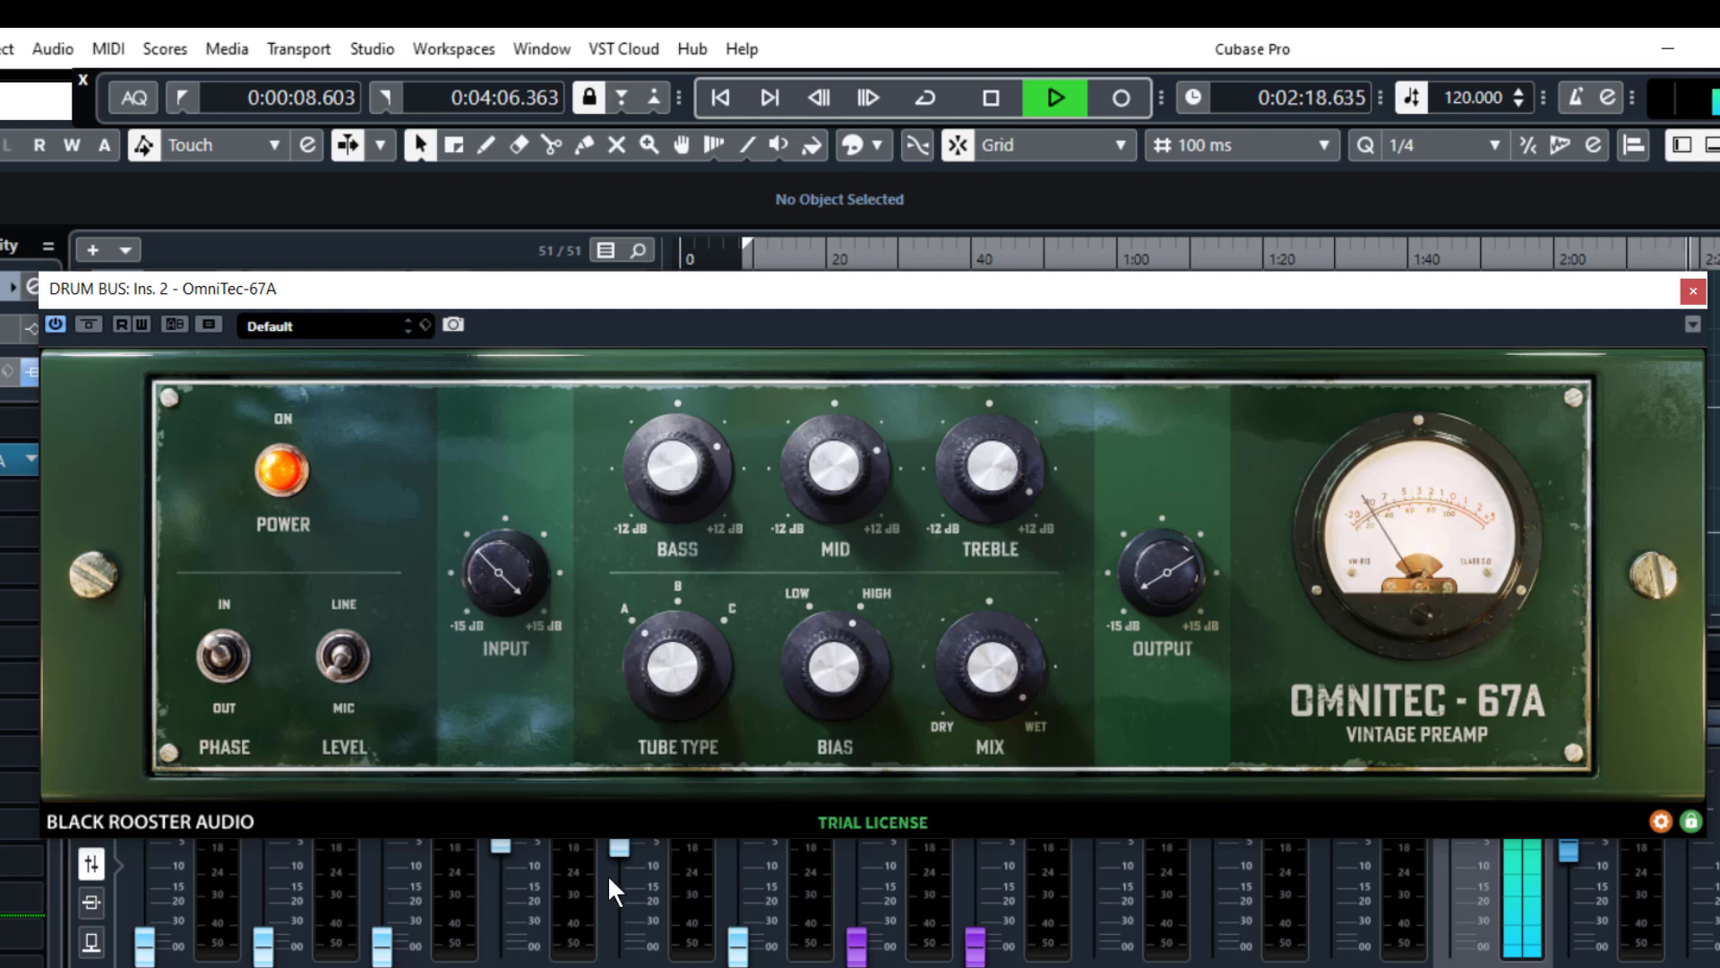
pyautogui.moveTo(492, 576); pyautogui.dragTo(466, 651)
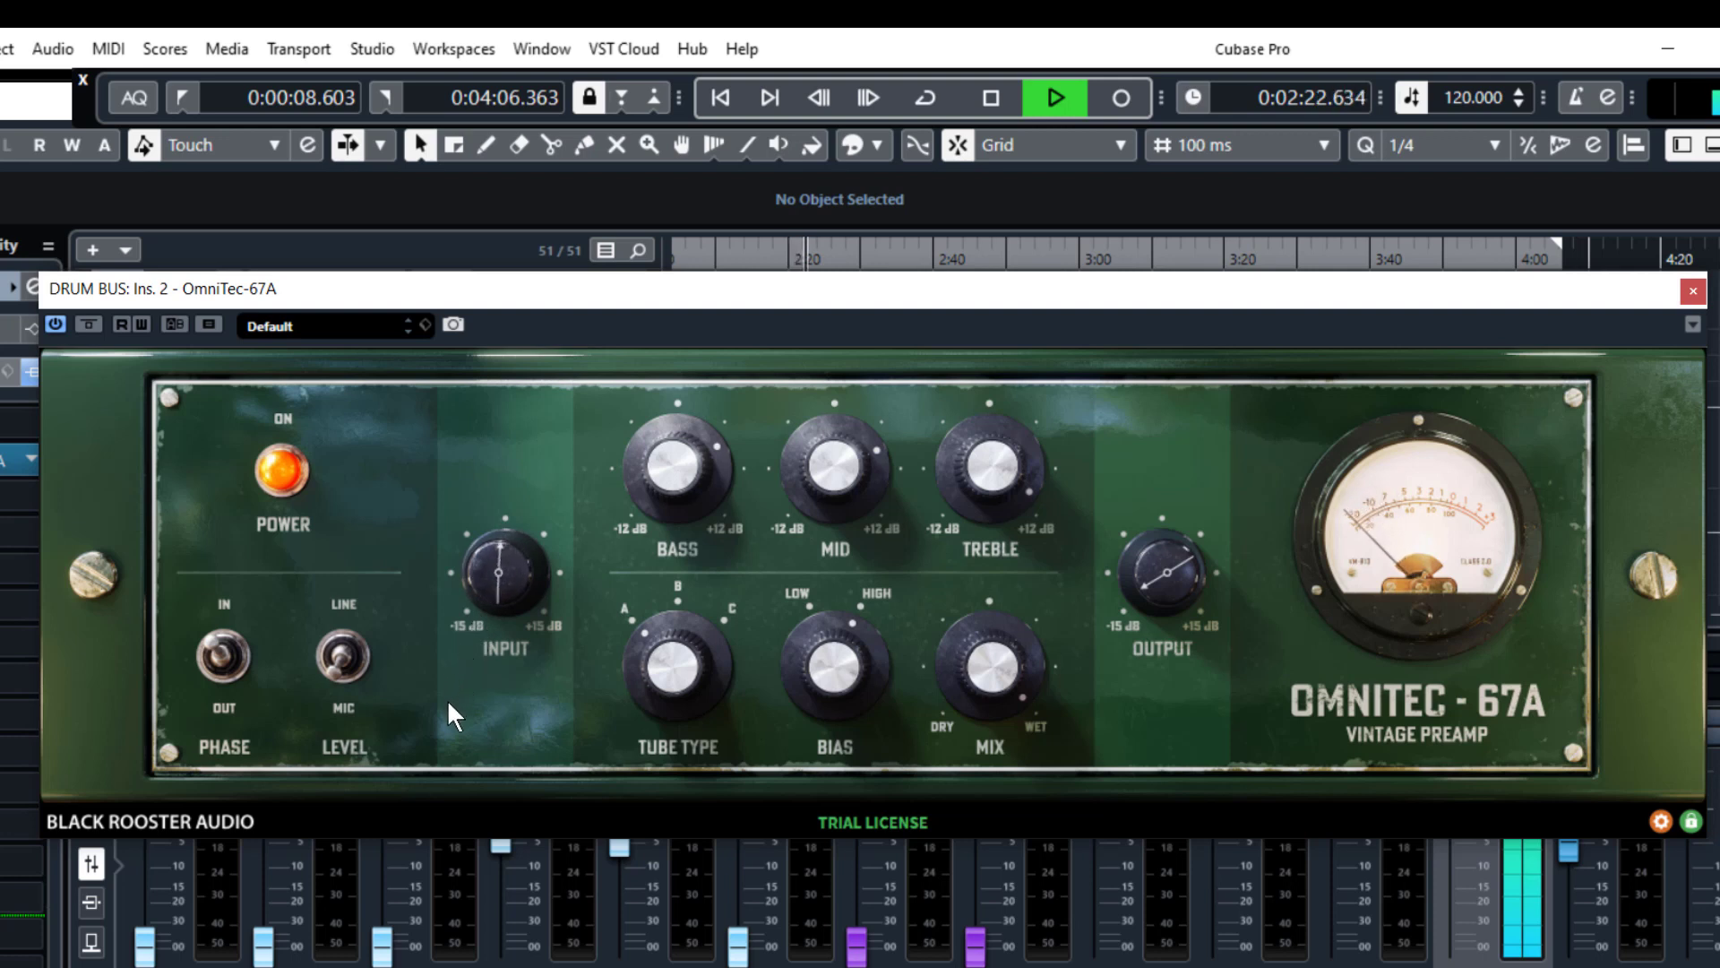
pyautogui.moveTo(1157, 601); pyautogui.dragTo(1161, 540)
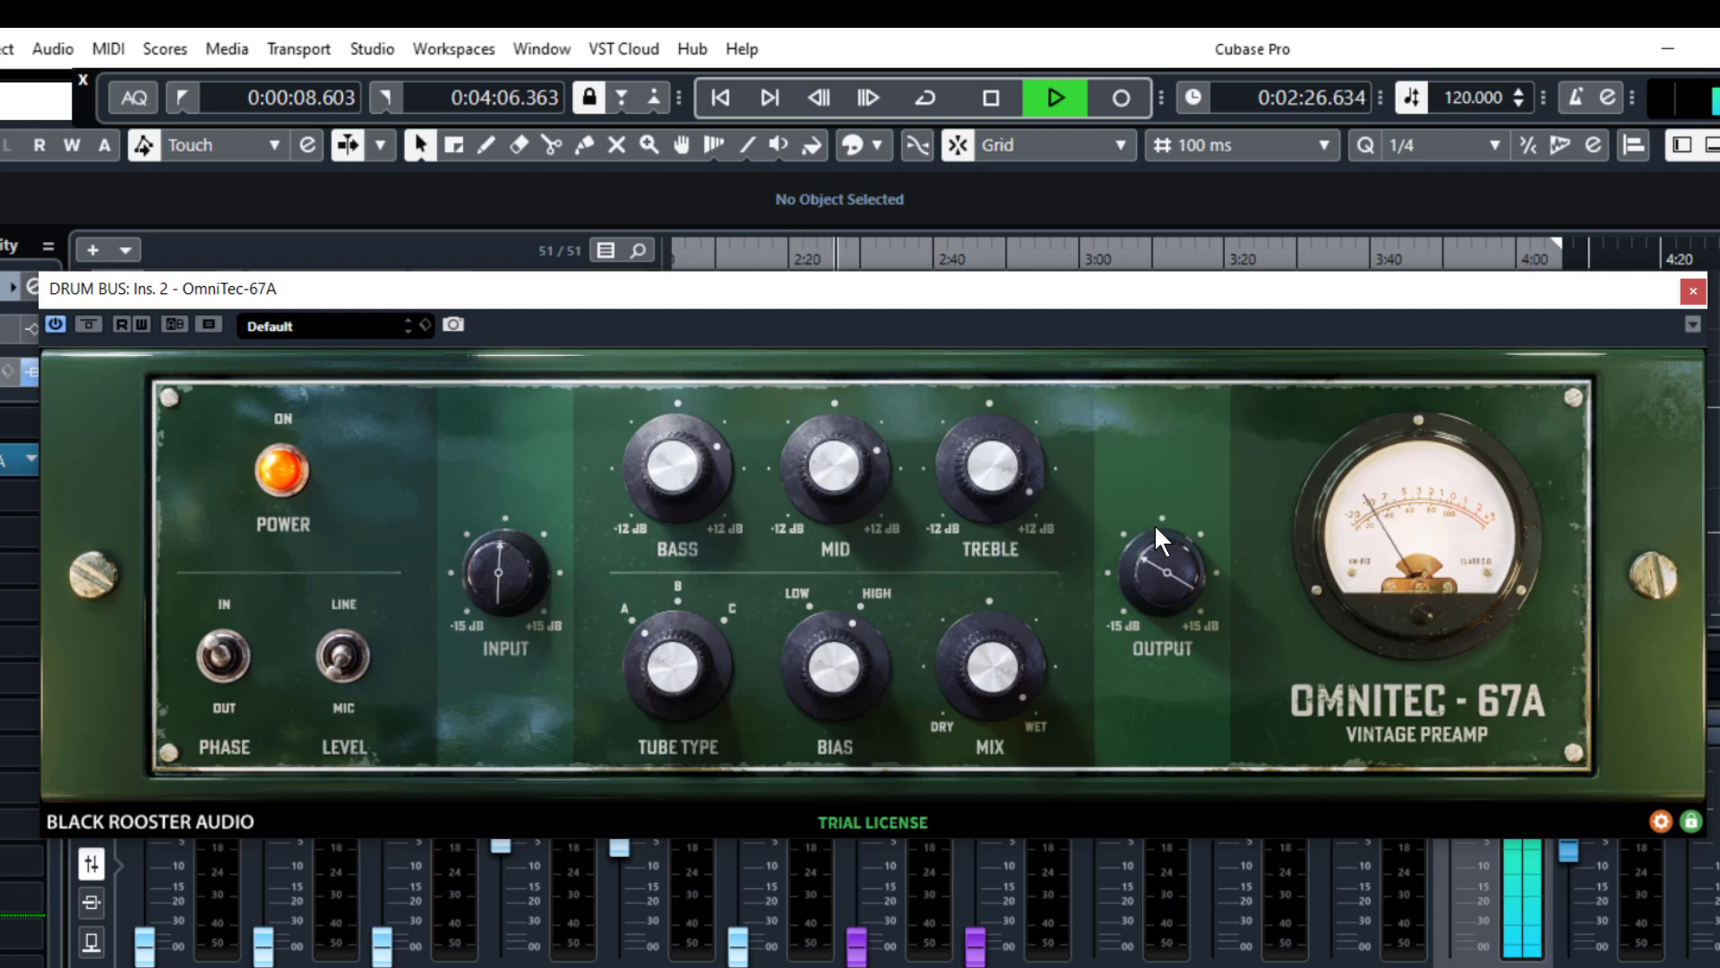
pyautogui.click(265, 493)
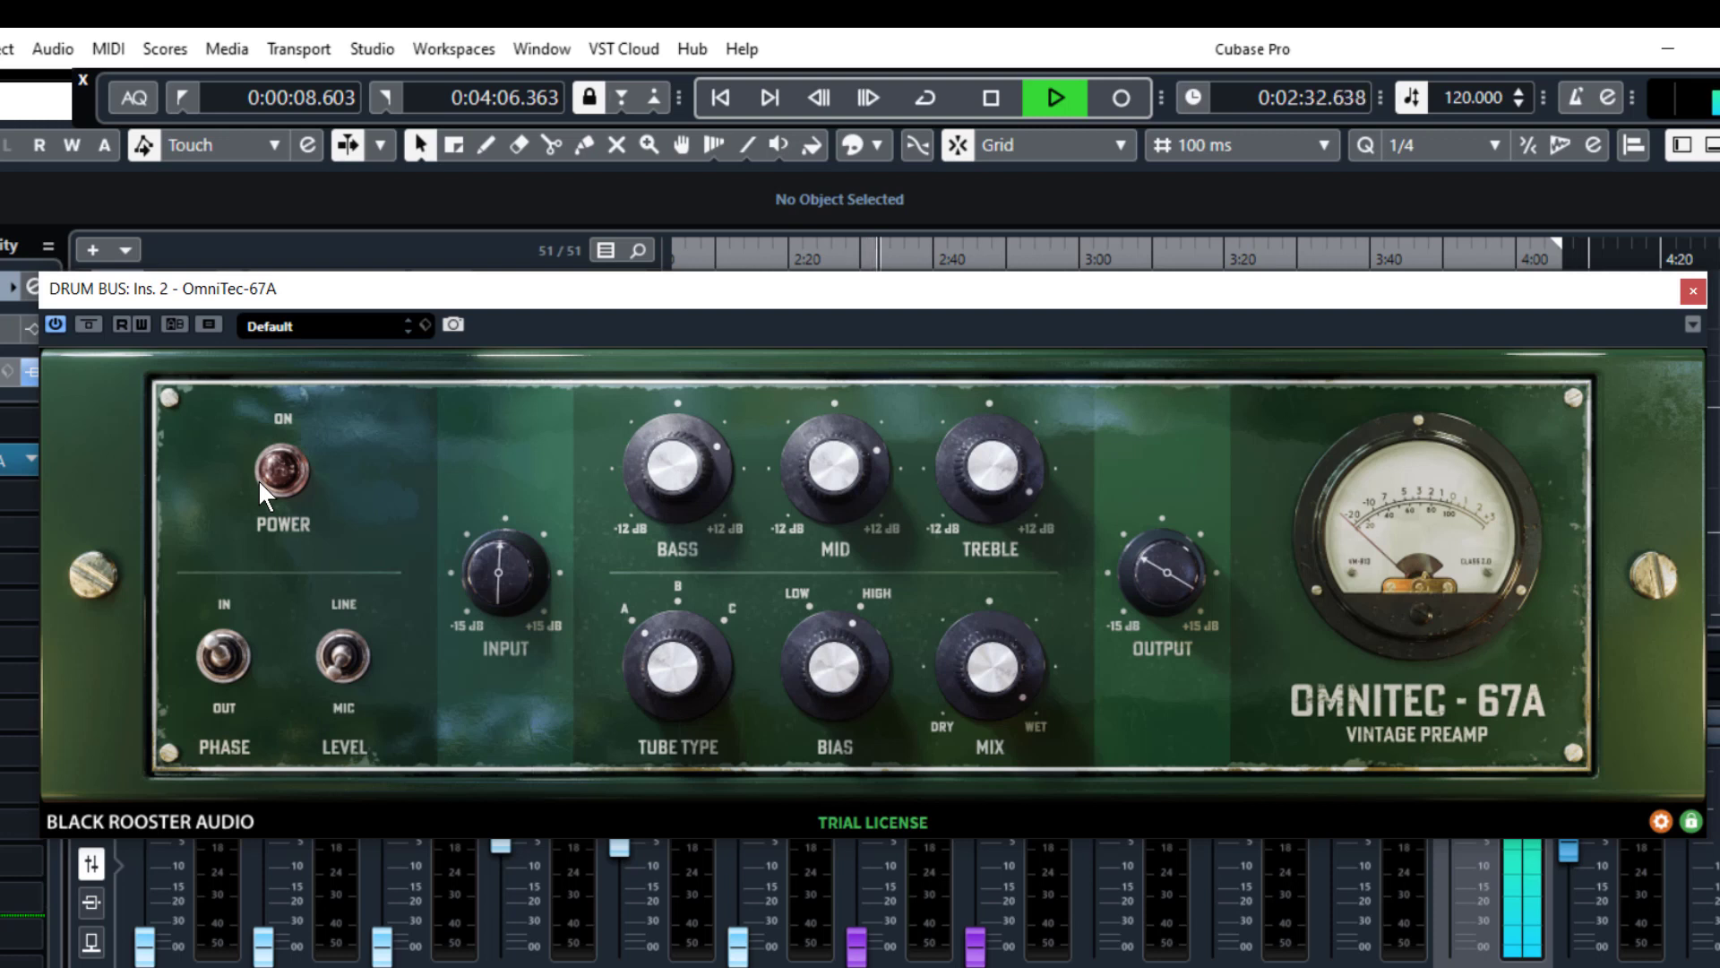
pyautogui.click(265, 494)
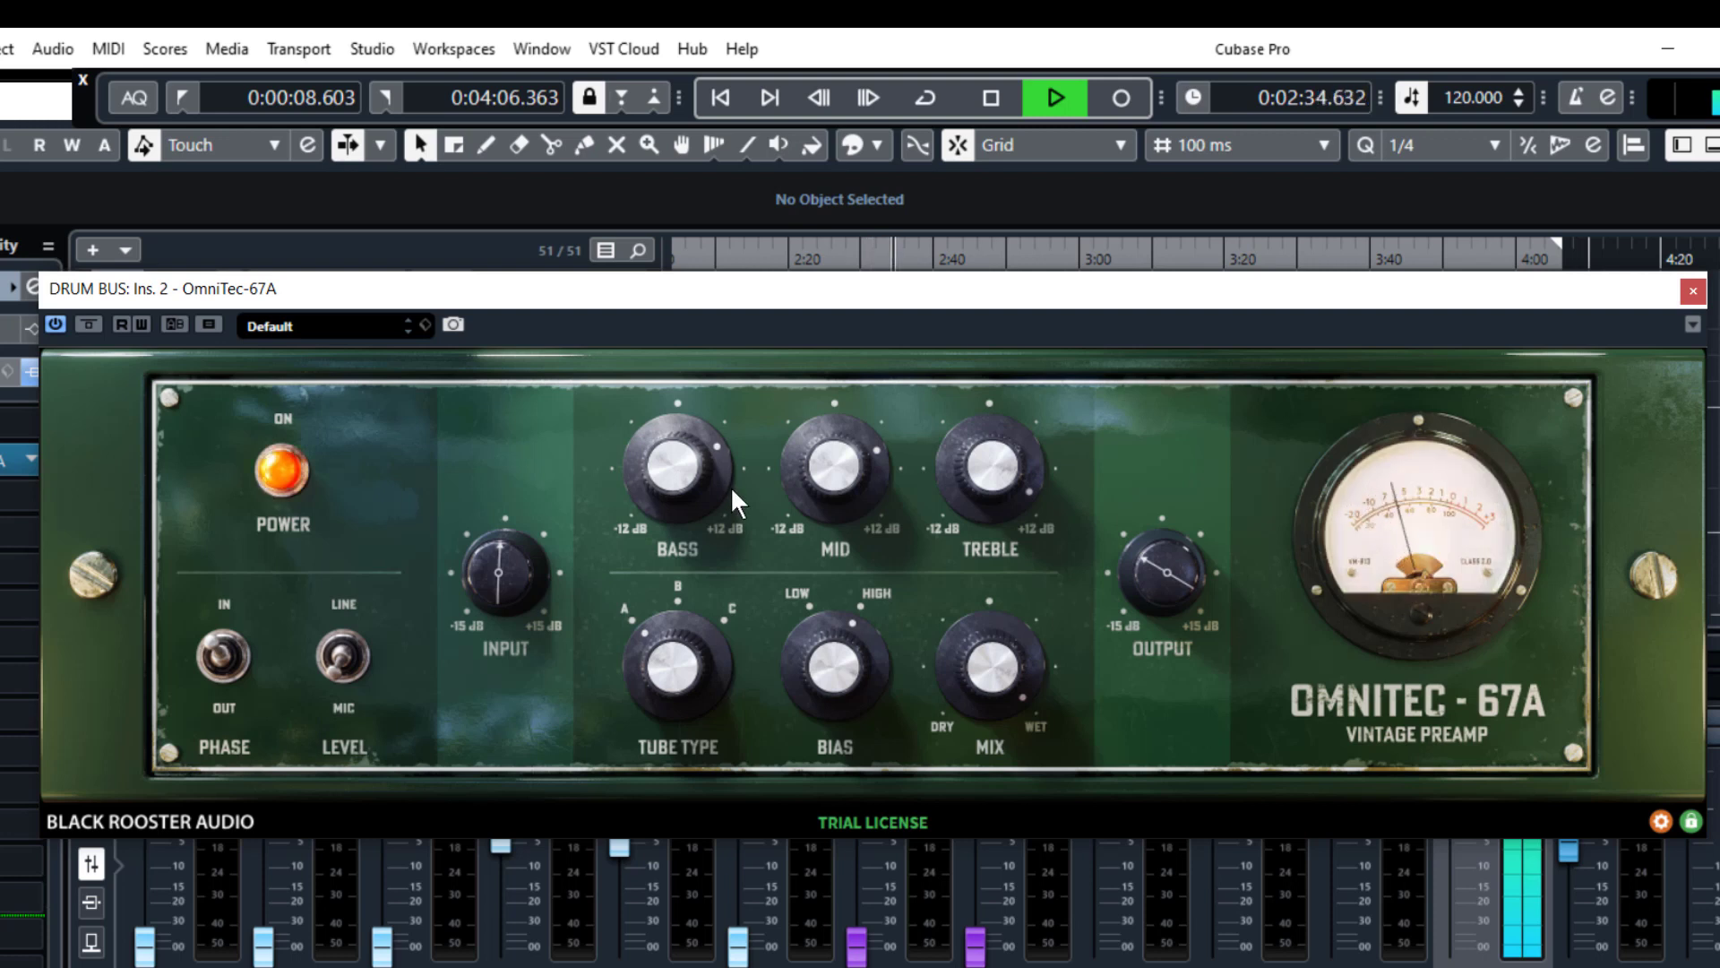
# Fine-tune the drum preamp's mid and treble slightly and raise its input a little.
pyautogui.moveTo(817, 480)
pyautogui.mouseDown()
pyautogui.moveTo(819, 453)
pyautogui.moveTo(818, 485)
pyautogui.mouseUp()
pyautogui.moveTo(963, 481); pyautogui.dragTo(982, 494)
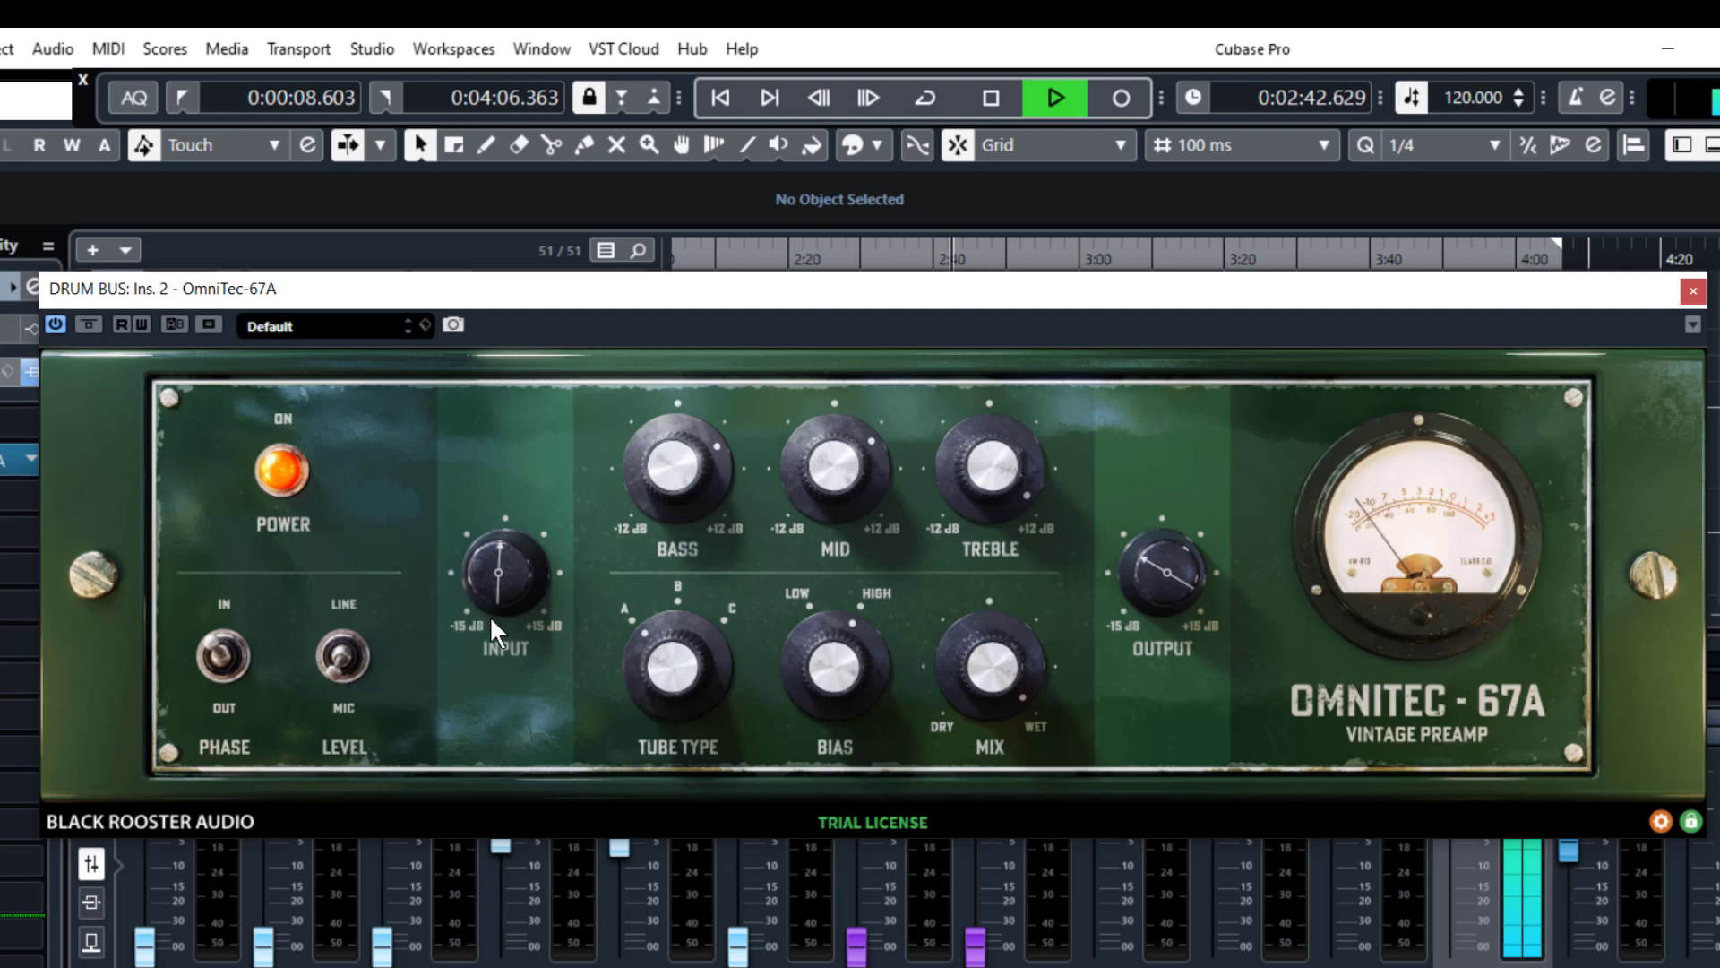
pyautogui.moveTo(491, 626)
pyautogui.mouseDown()
pyautogui.moveTo(500, 592)
pyautogui.moveTo(499, 606)
pyautogui.mouseUp()
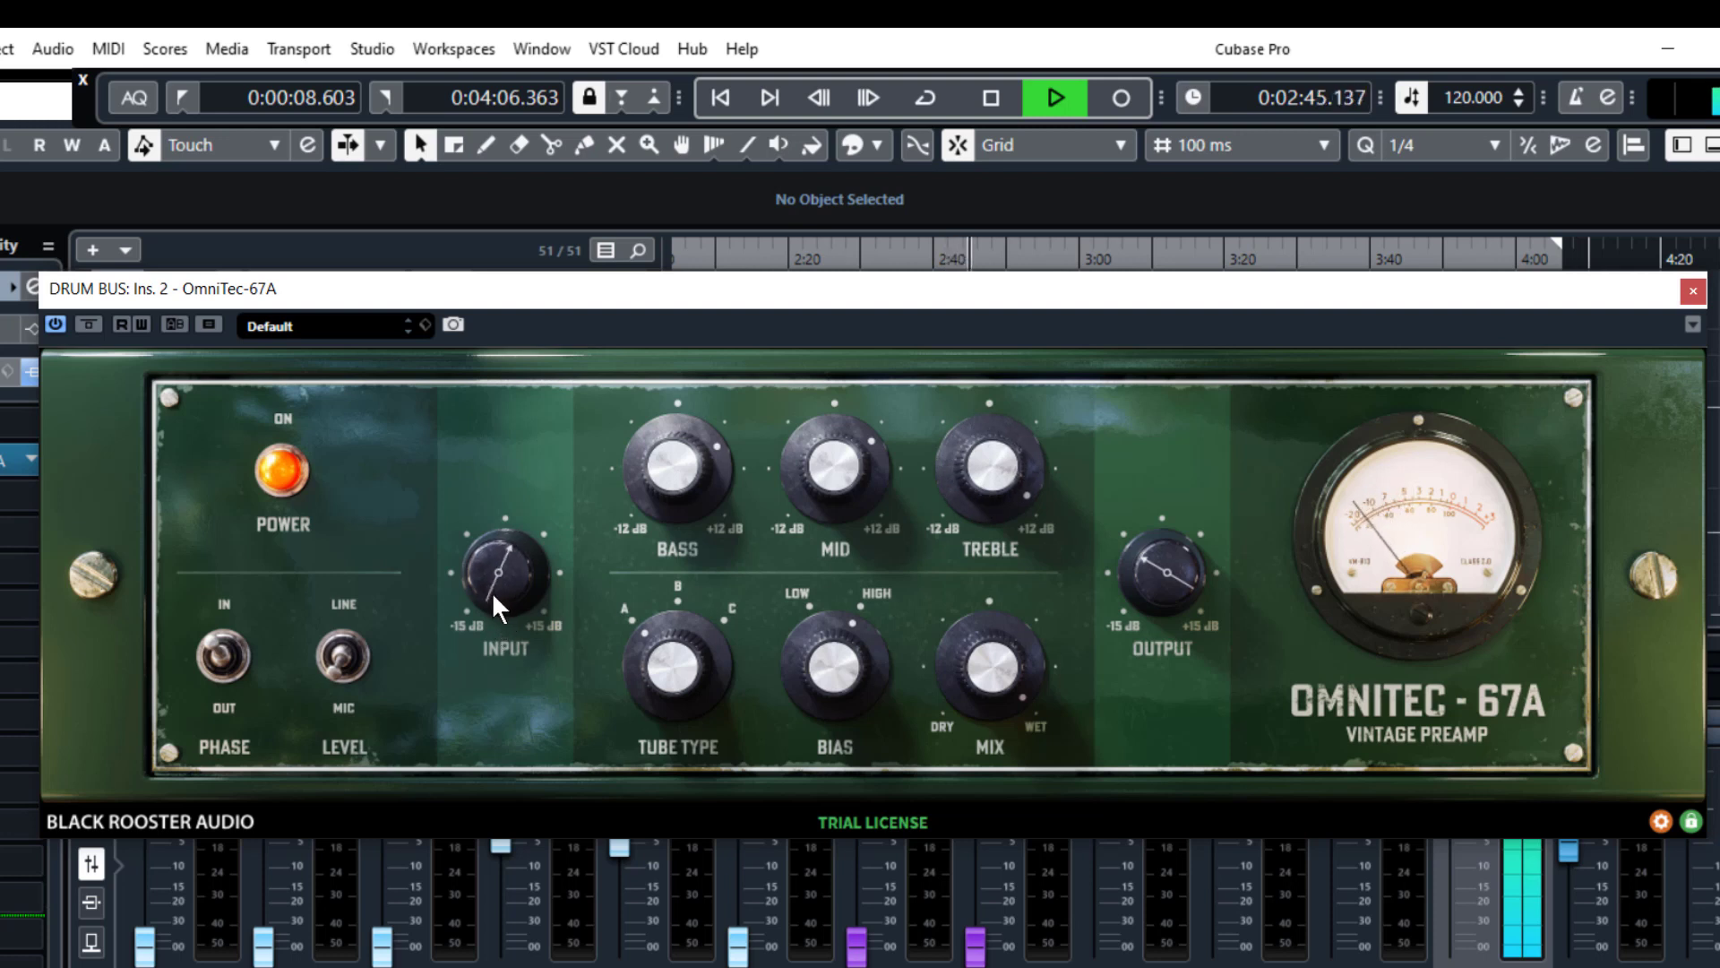
# Close the drum bus preamp, solo the Ac Guitar group and set its volume to -3.49.
pyautogui.click(1689, 295)
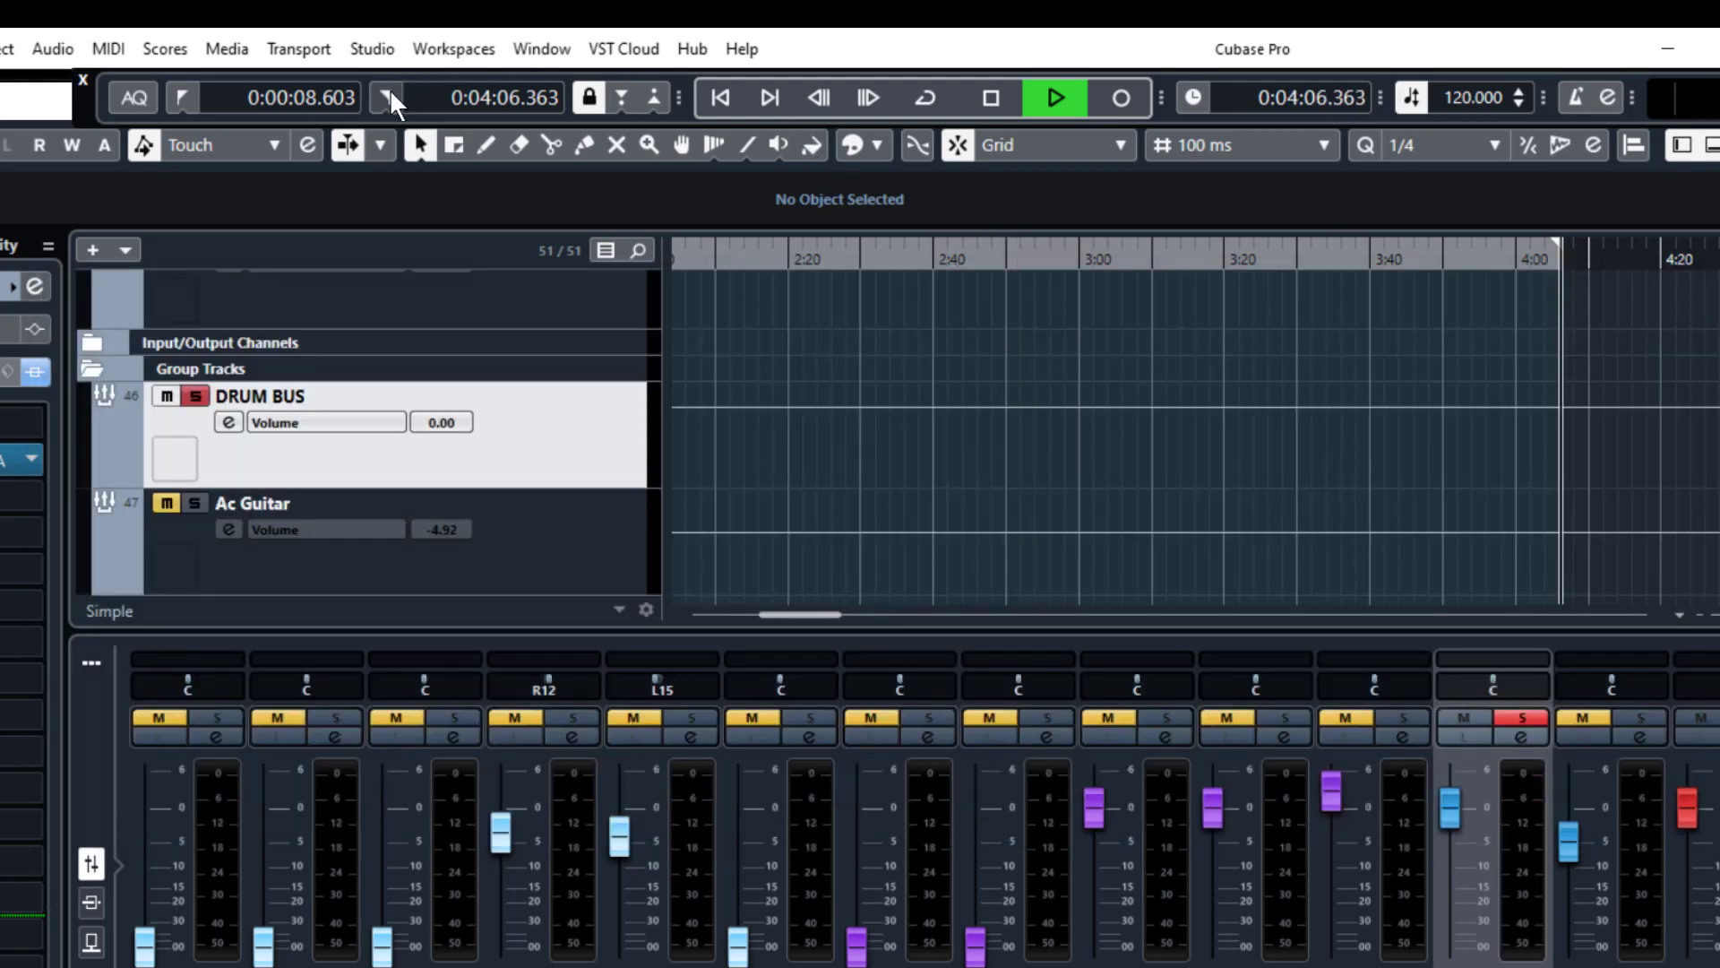
pyautogui.press('KP_2')
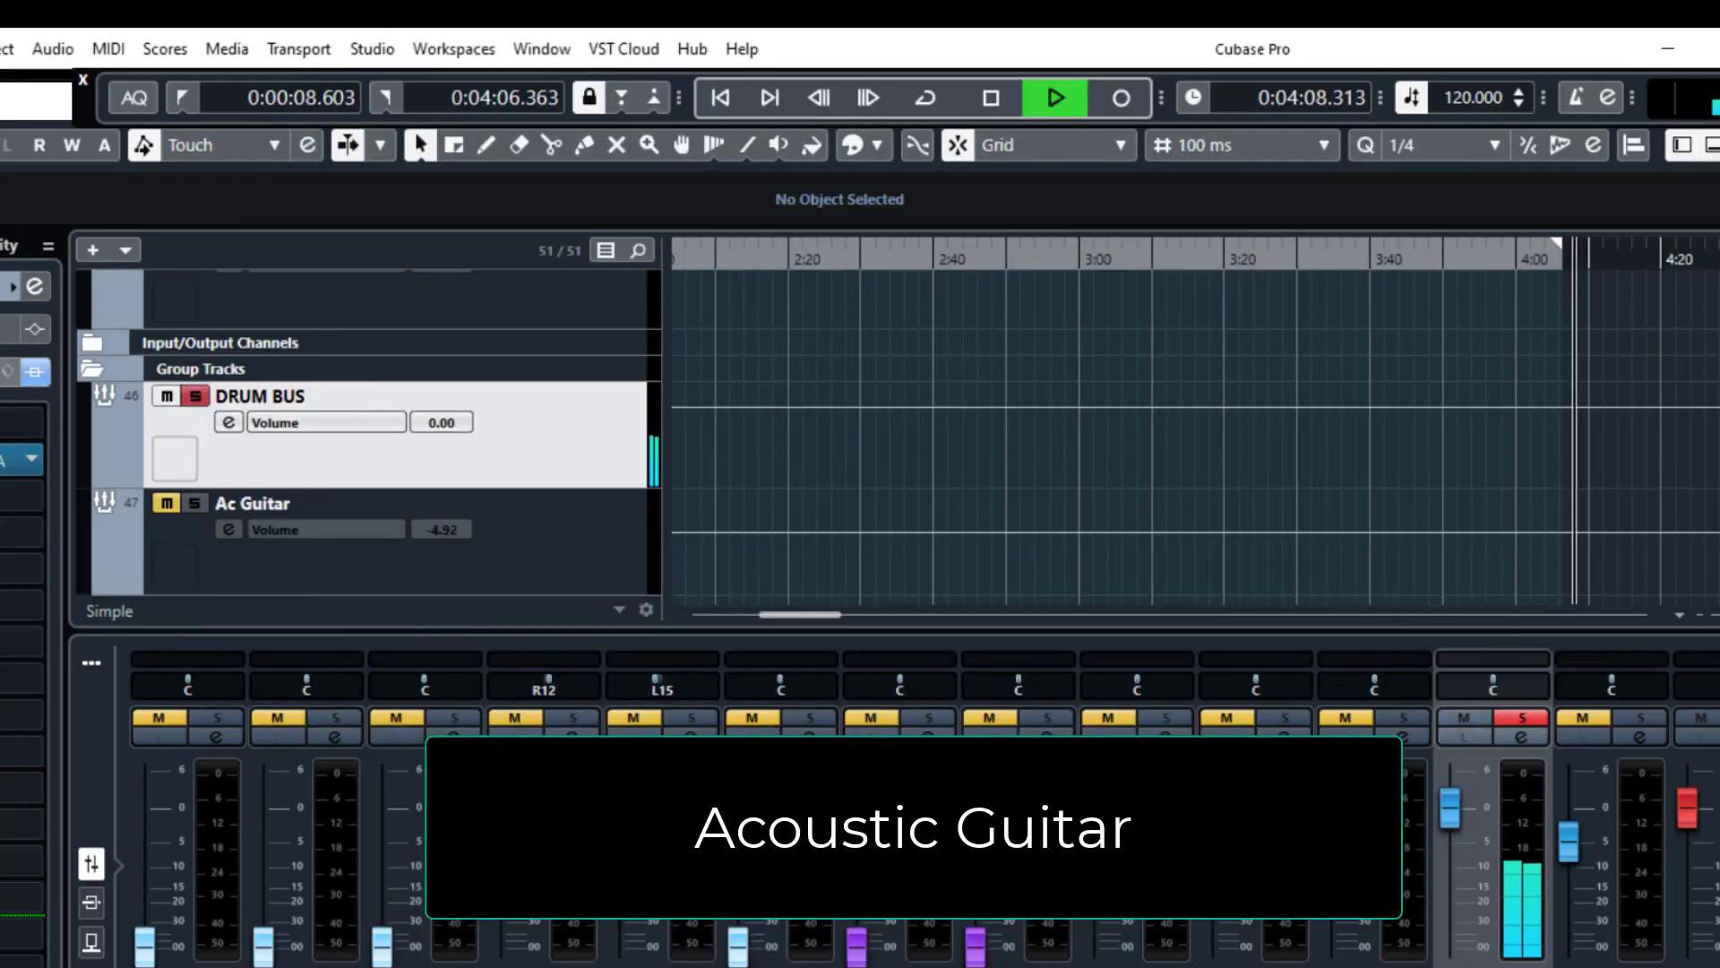
pyautogui.click(1588, 718)
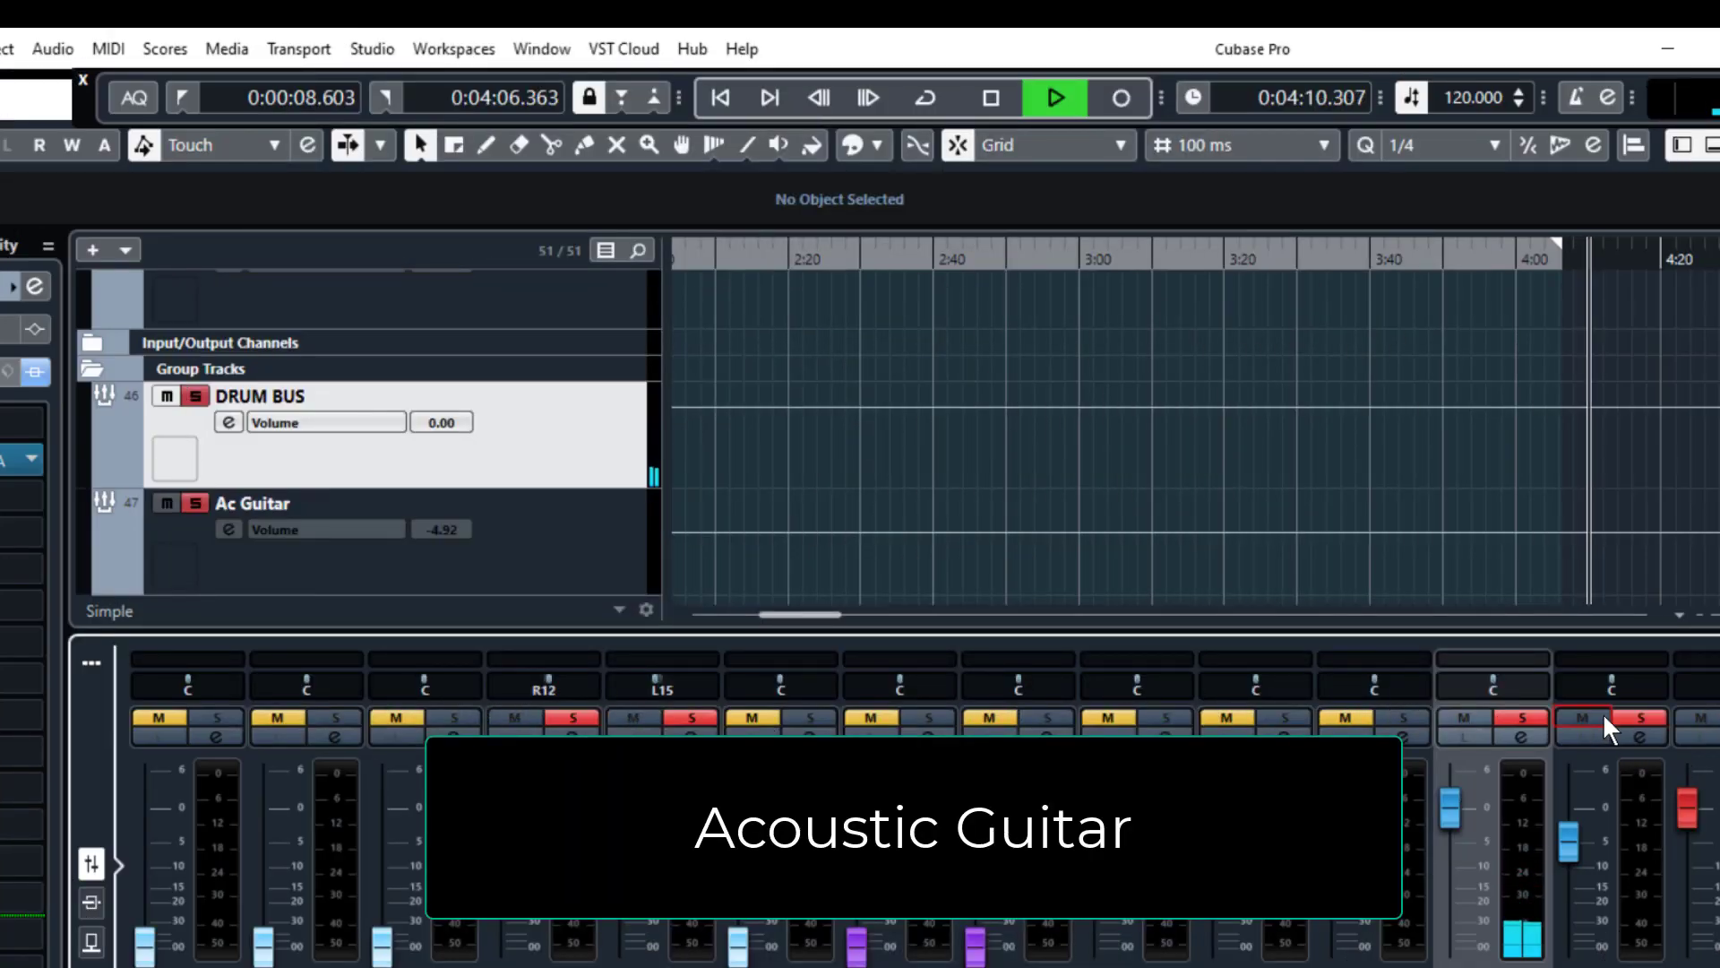
pyautogui.click(1640, 717)
pyautogui.moveTo(1579, 869); pyautogui.dragTo(1575, 849)
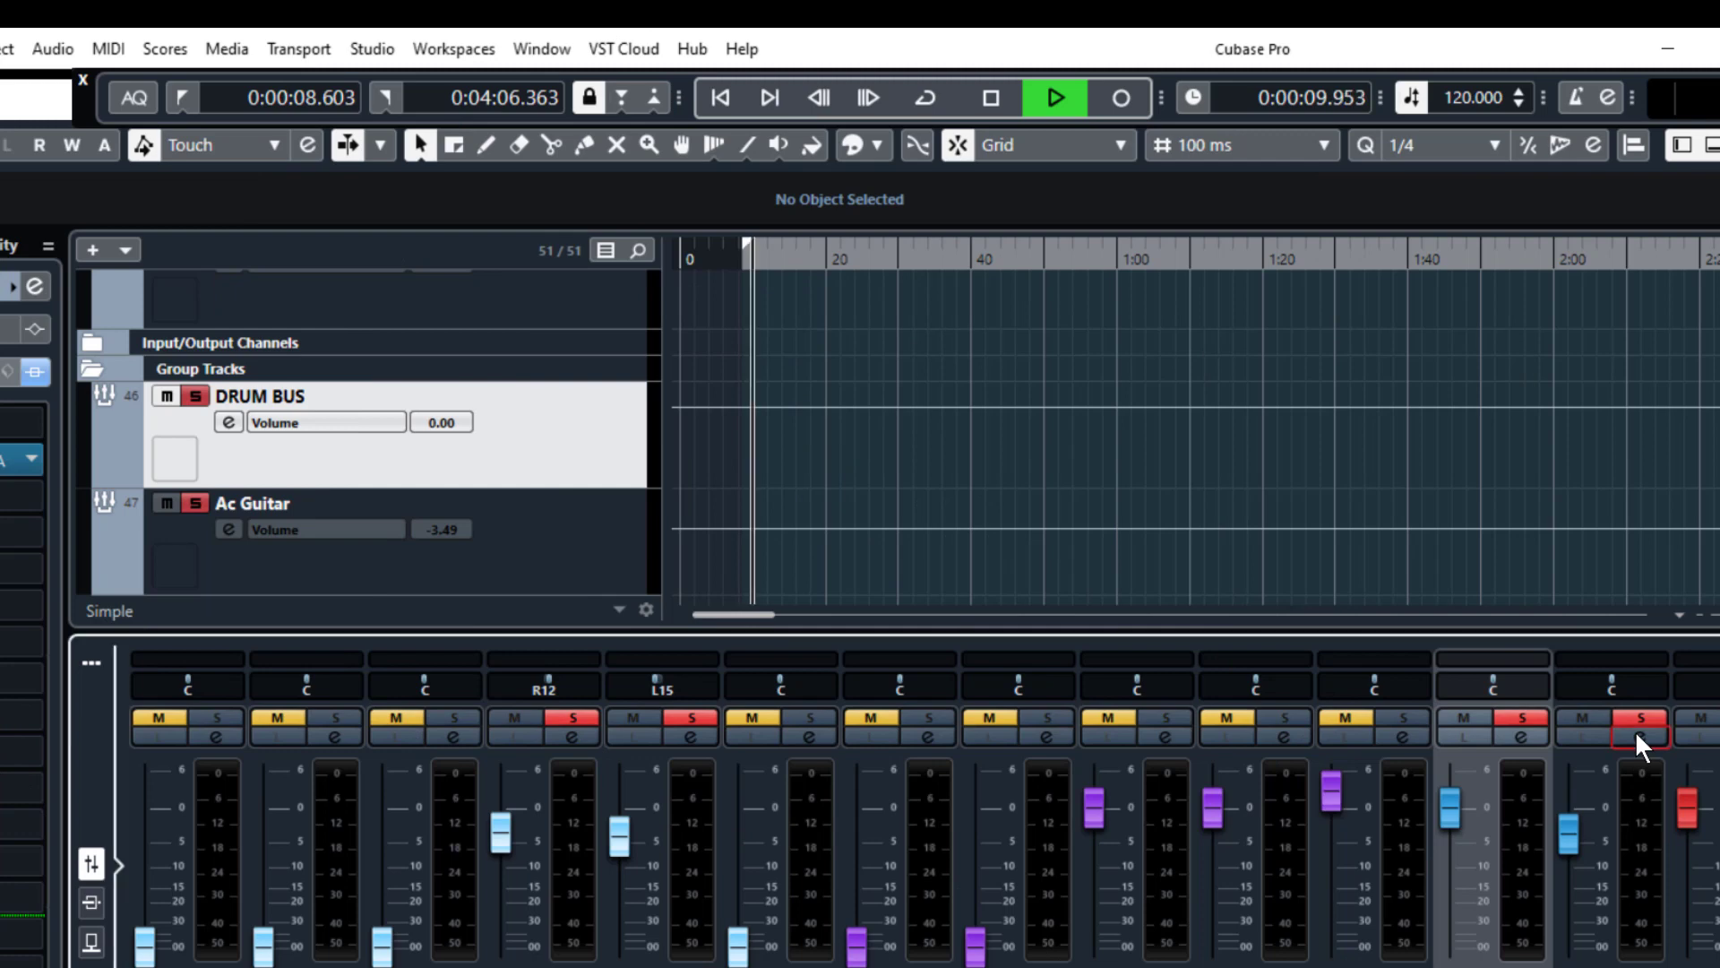
# Open the OmniTec-67A insert on the Ac Guitar channel and raise its input gain.
pyautogui.click(1638, 737)
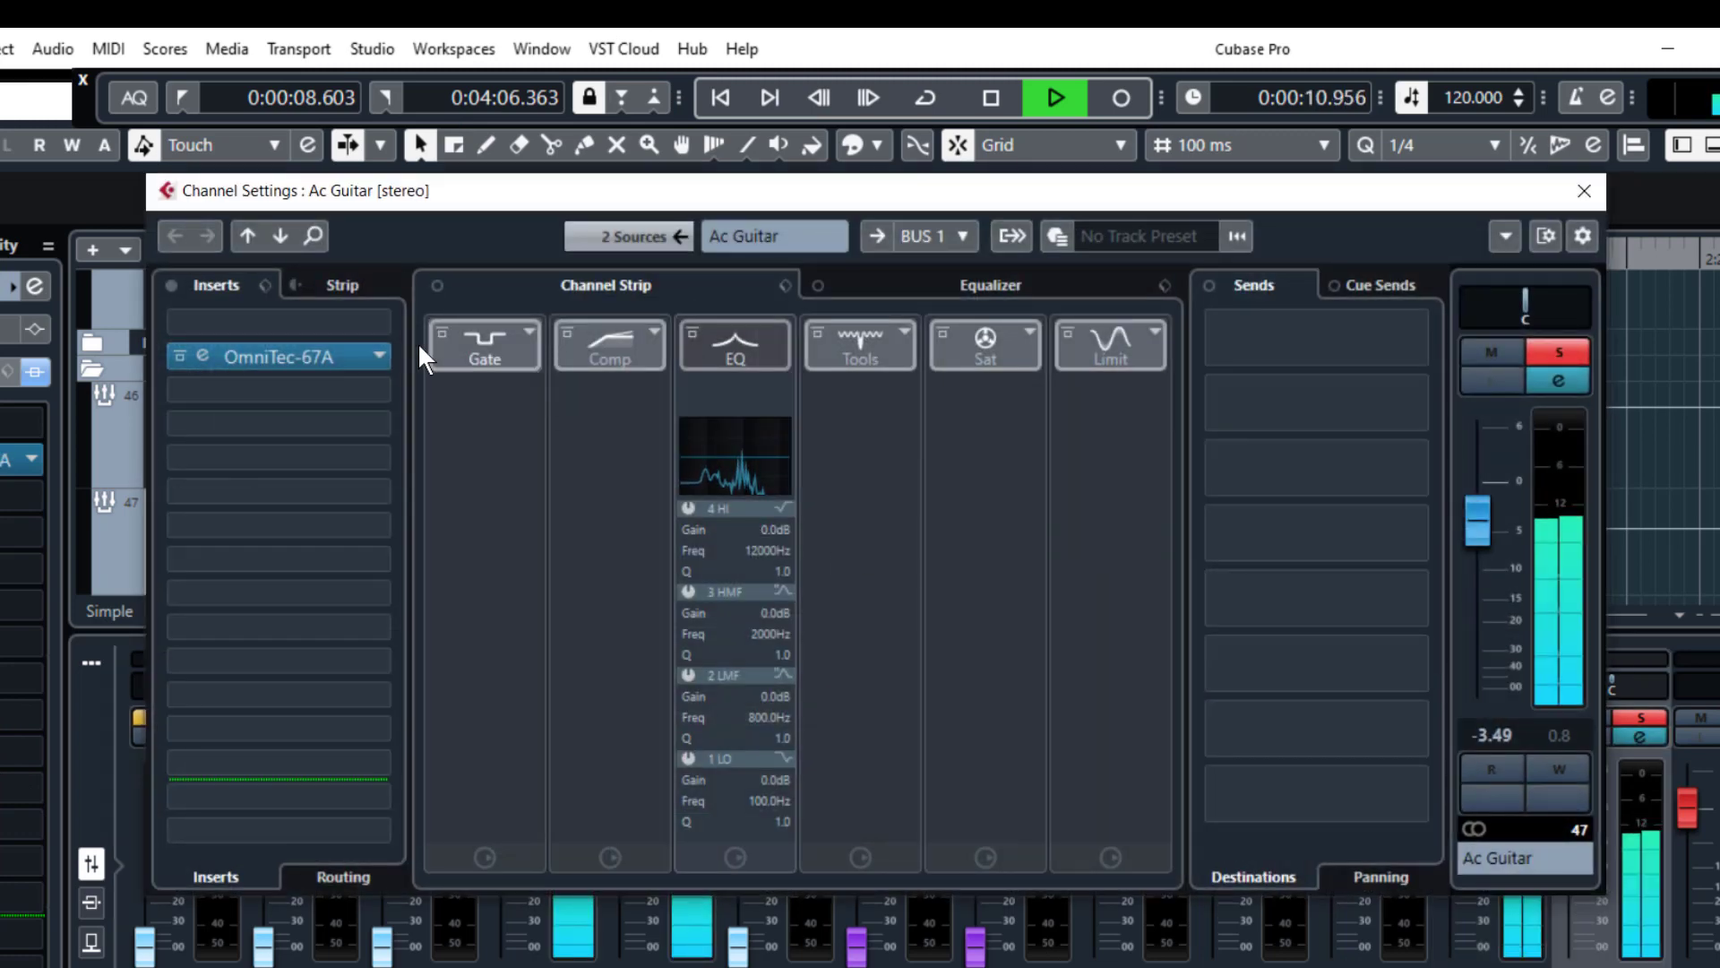
pyautogui.doubleClick(199, 360)
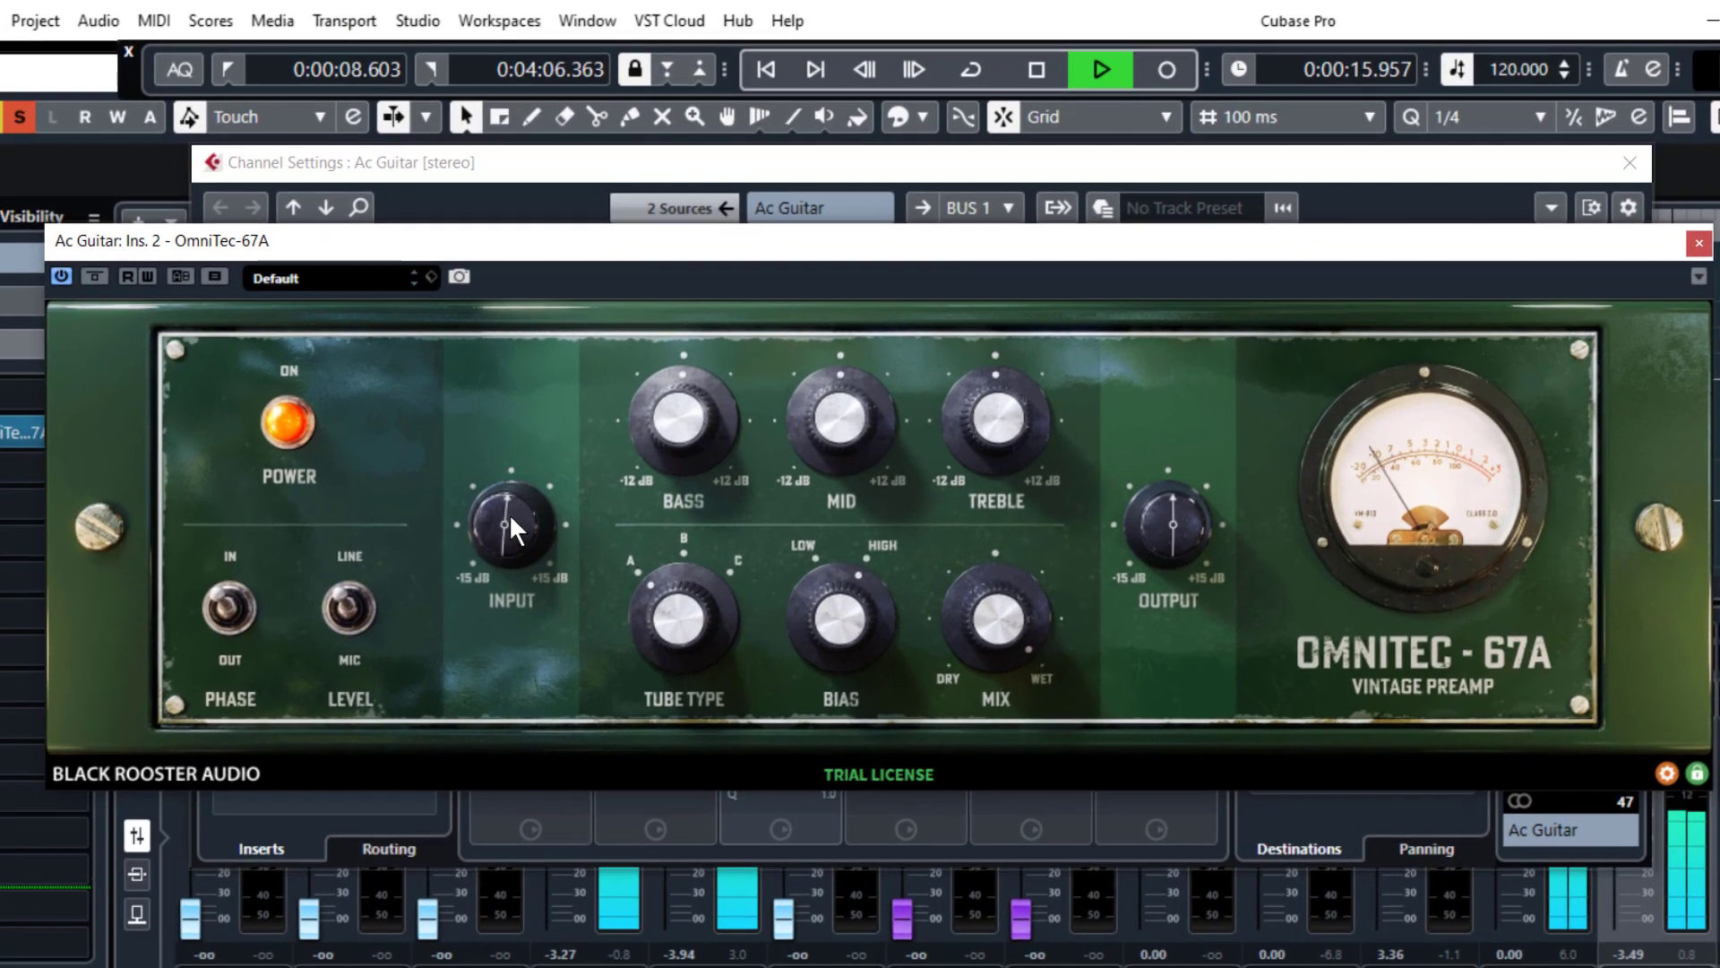
pyautogui.moveTo(509, 513); pyautogui.dragTo(525, 476)
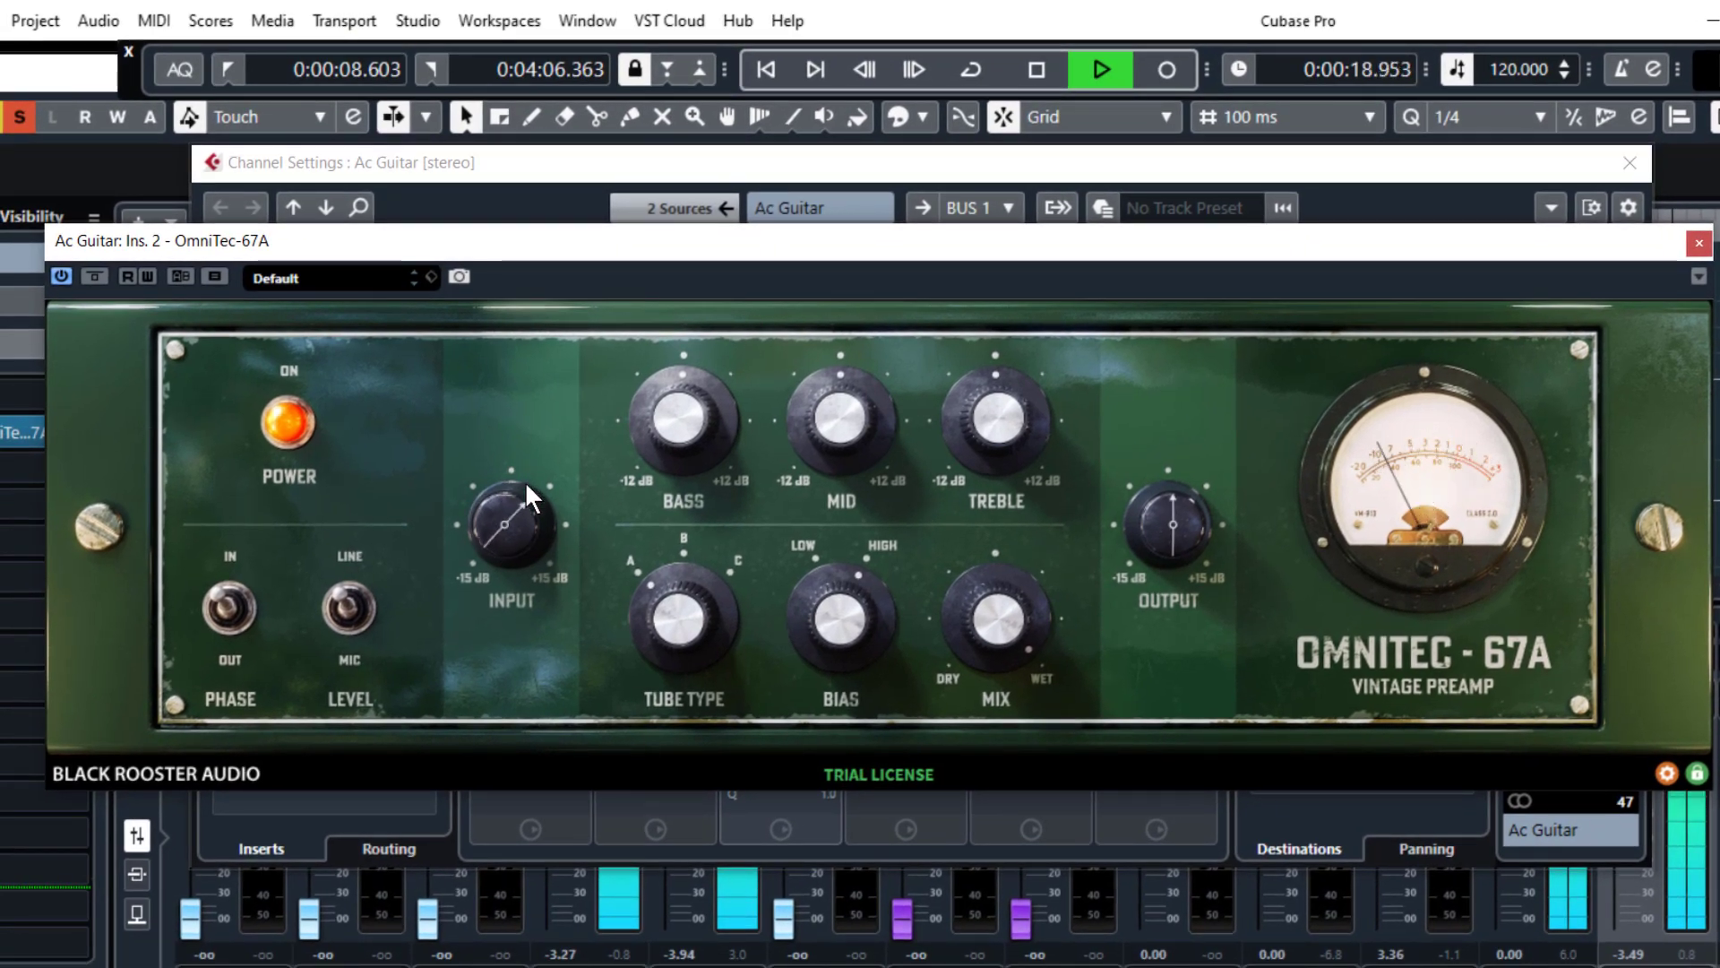
# Boost the guitar preamp's mid and treble with the level set to MIC, and try out the dry/wet mix.
pyautogui.moveTo(1022, 358); pyautogui.dragTo(1031, 367)
pyautogui.moveTo(863, 428); pyautogui.dragTo(883, 395)
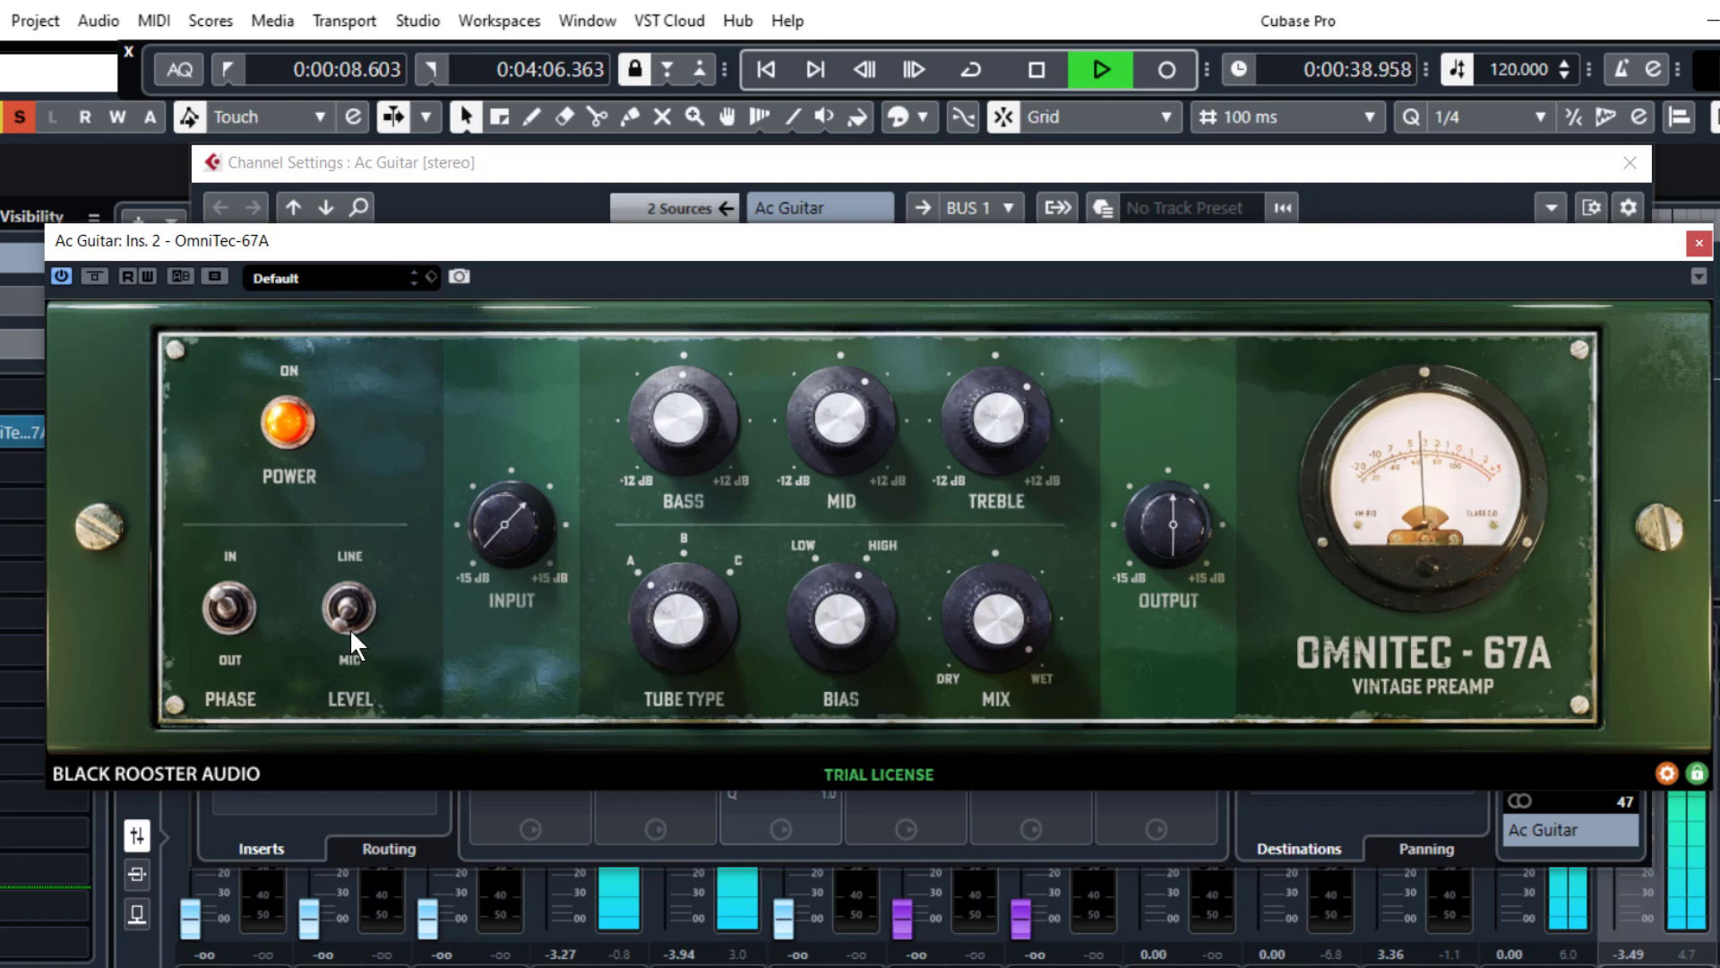
pyautogui.moveTo(815, 439); pyautogui.dragTo(813, 445)
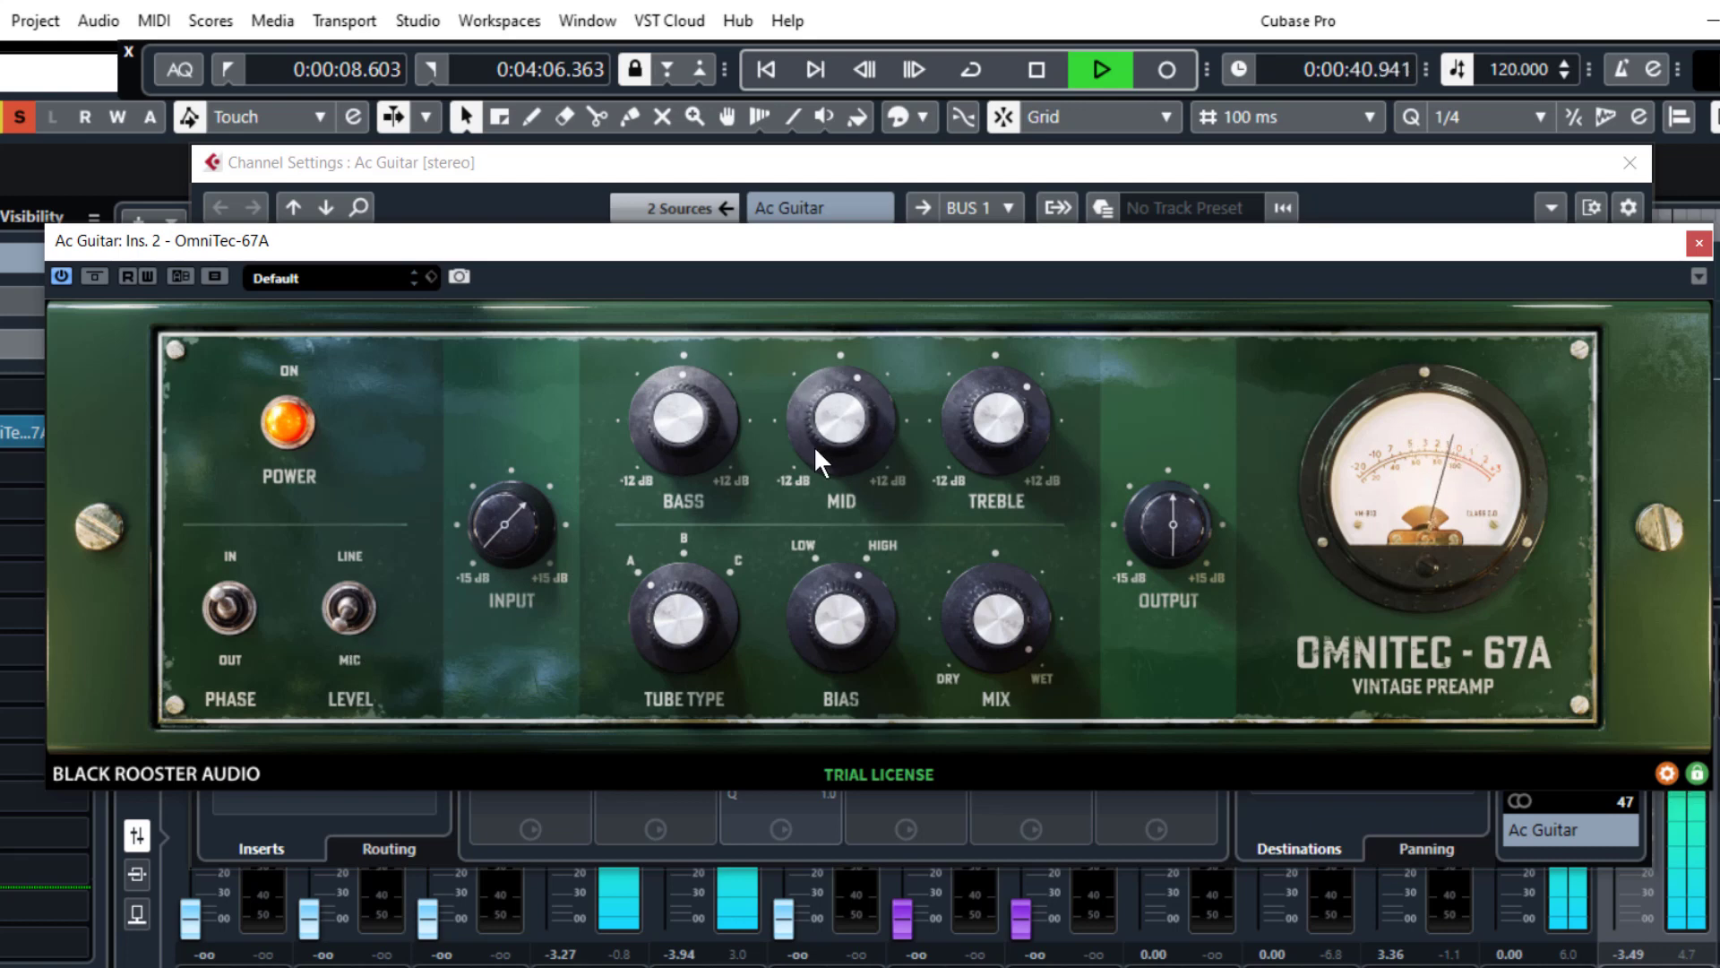
pyautogui.moveTo(1036, 396); pyautogui.dragTo(1012, 407)
pyautogui.moveTo(1008, 572); pyautogui.dragTo(1008, 681)
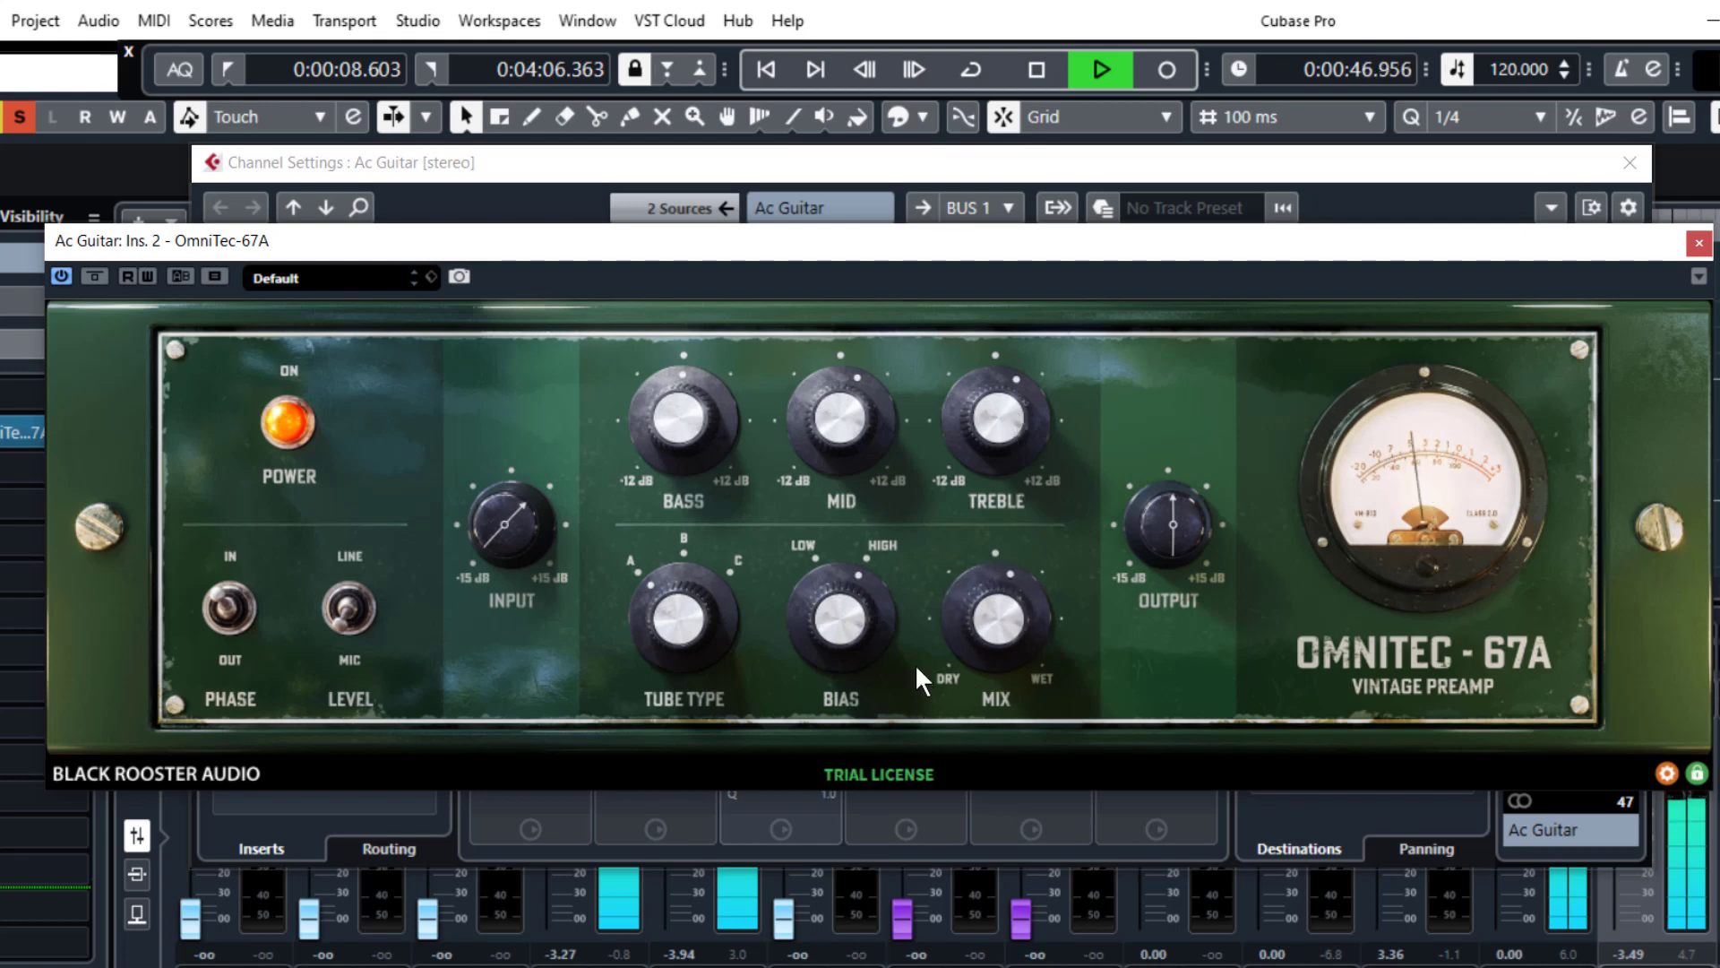
pyautogui.moveTo(943, 572); pyautogui.dragTo(944, 530)
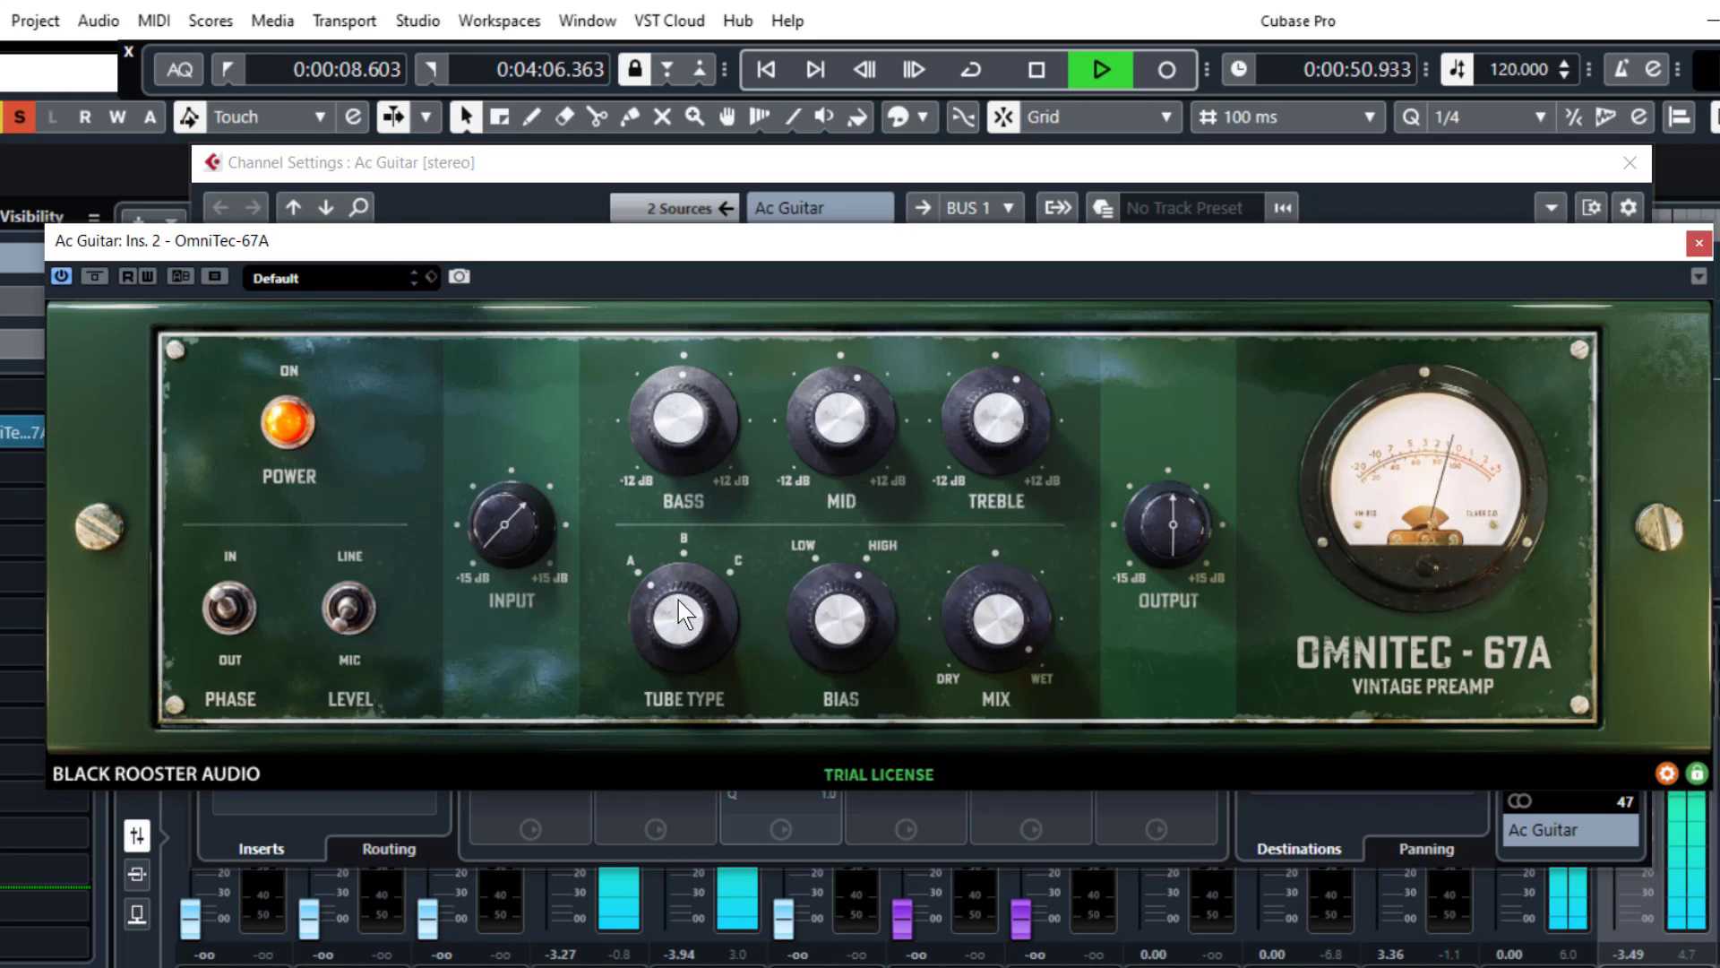
# Switch the guitar preamp's tube type to C and compare the fully dry and fully wet mix, ending on wet.
pyautogui.click(689, 548)
pyautogui.moveTo(692, 584); pyautogui.dragTo(735, 497)
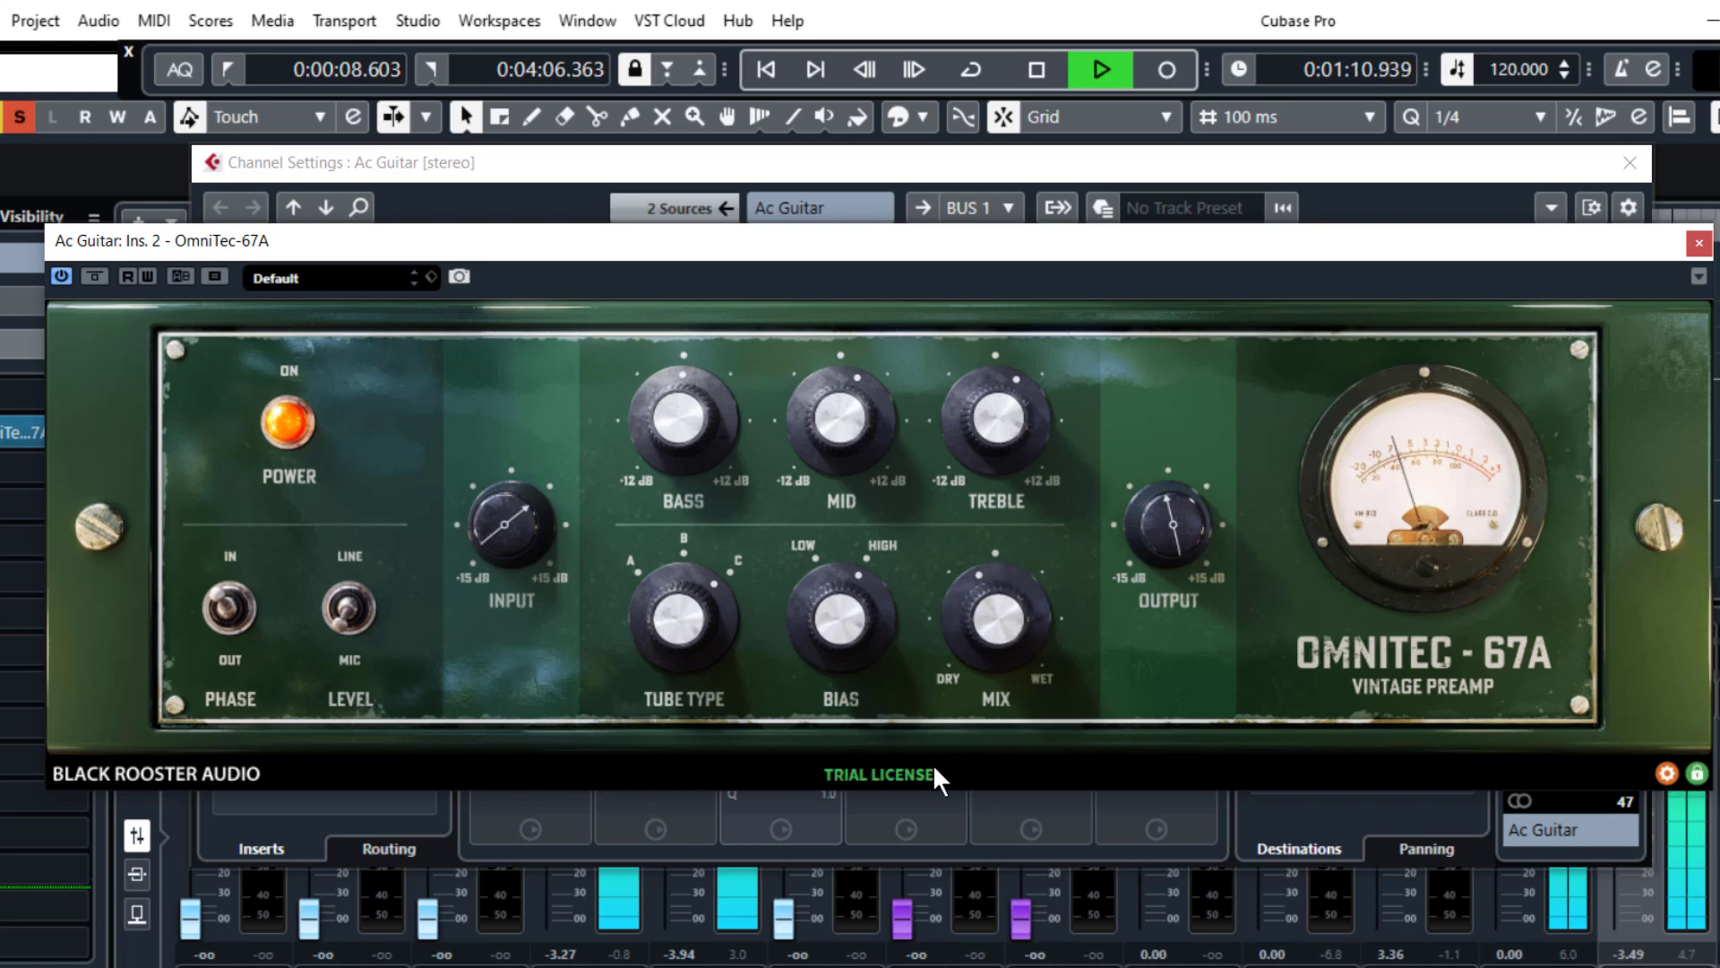
pyautogui.moveTo(934, 767); pyautogui.dragTo(908, 892)
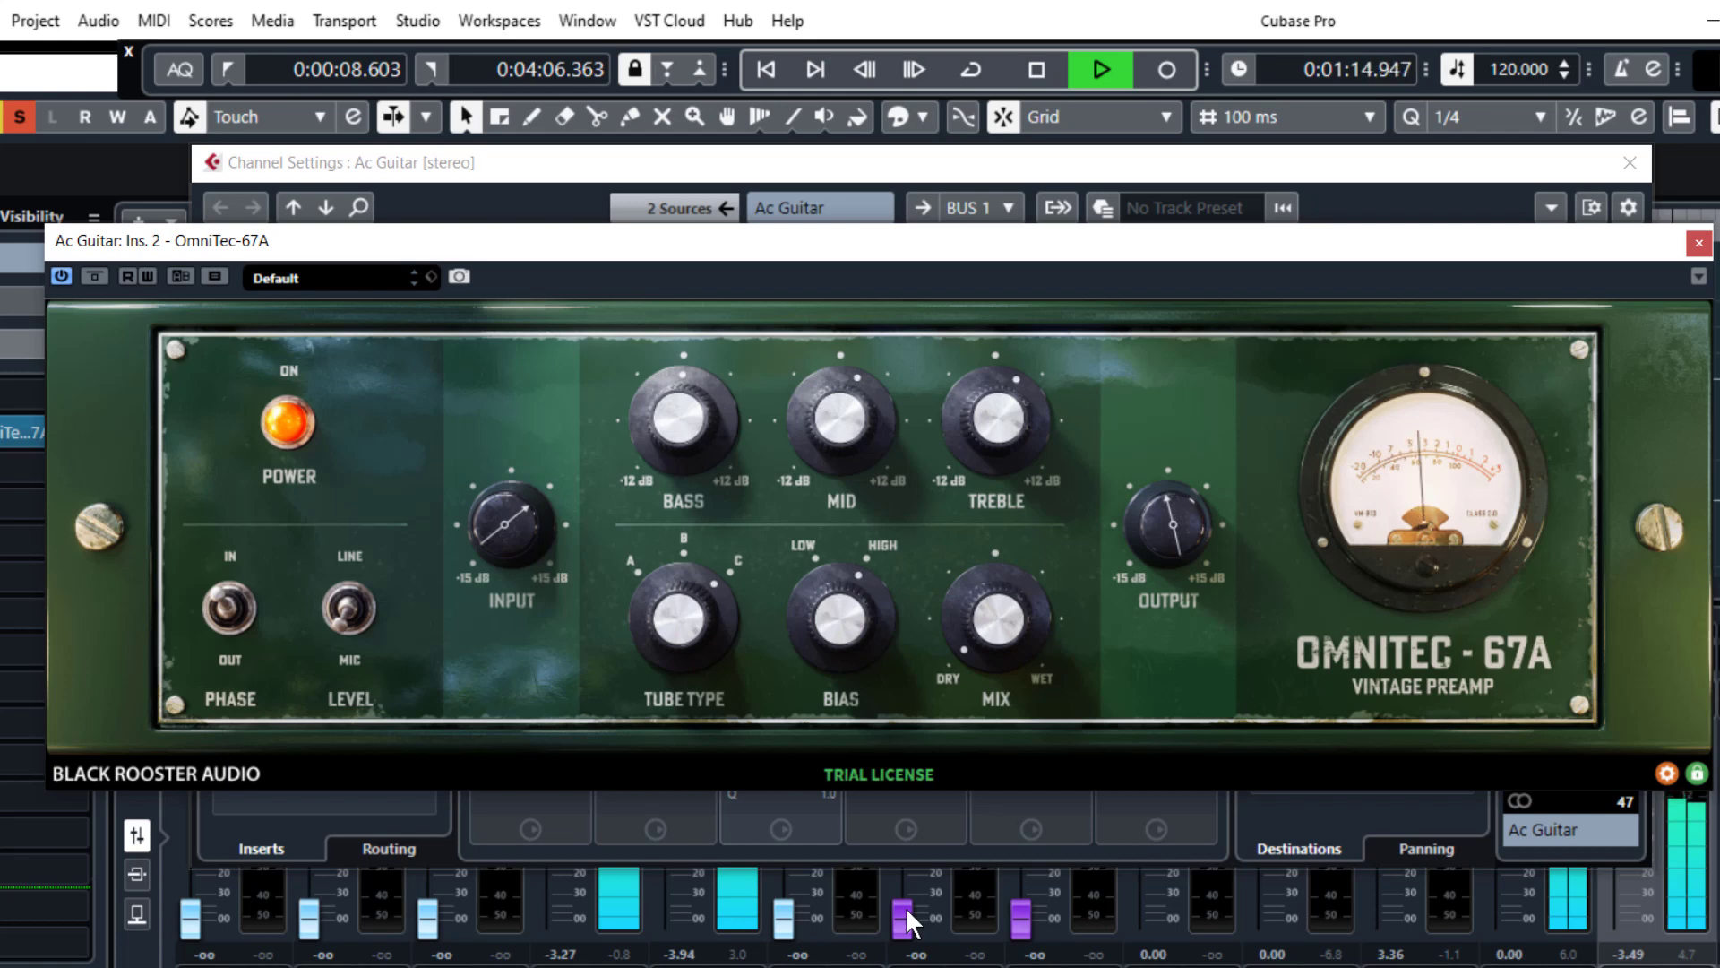
pyautogui.moveTo(906, 907); pyautogui.dragTo(958, 567)
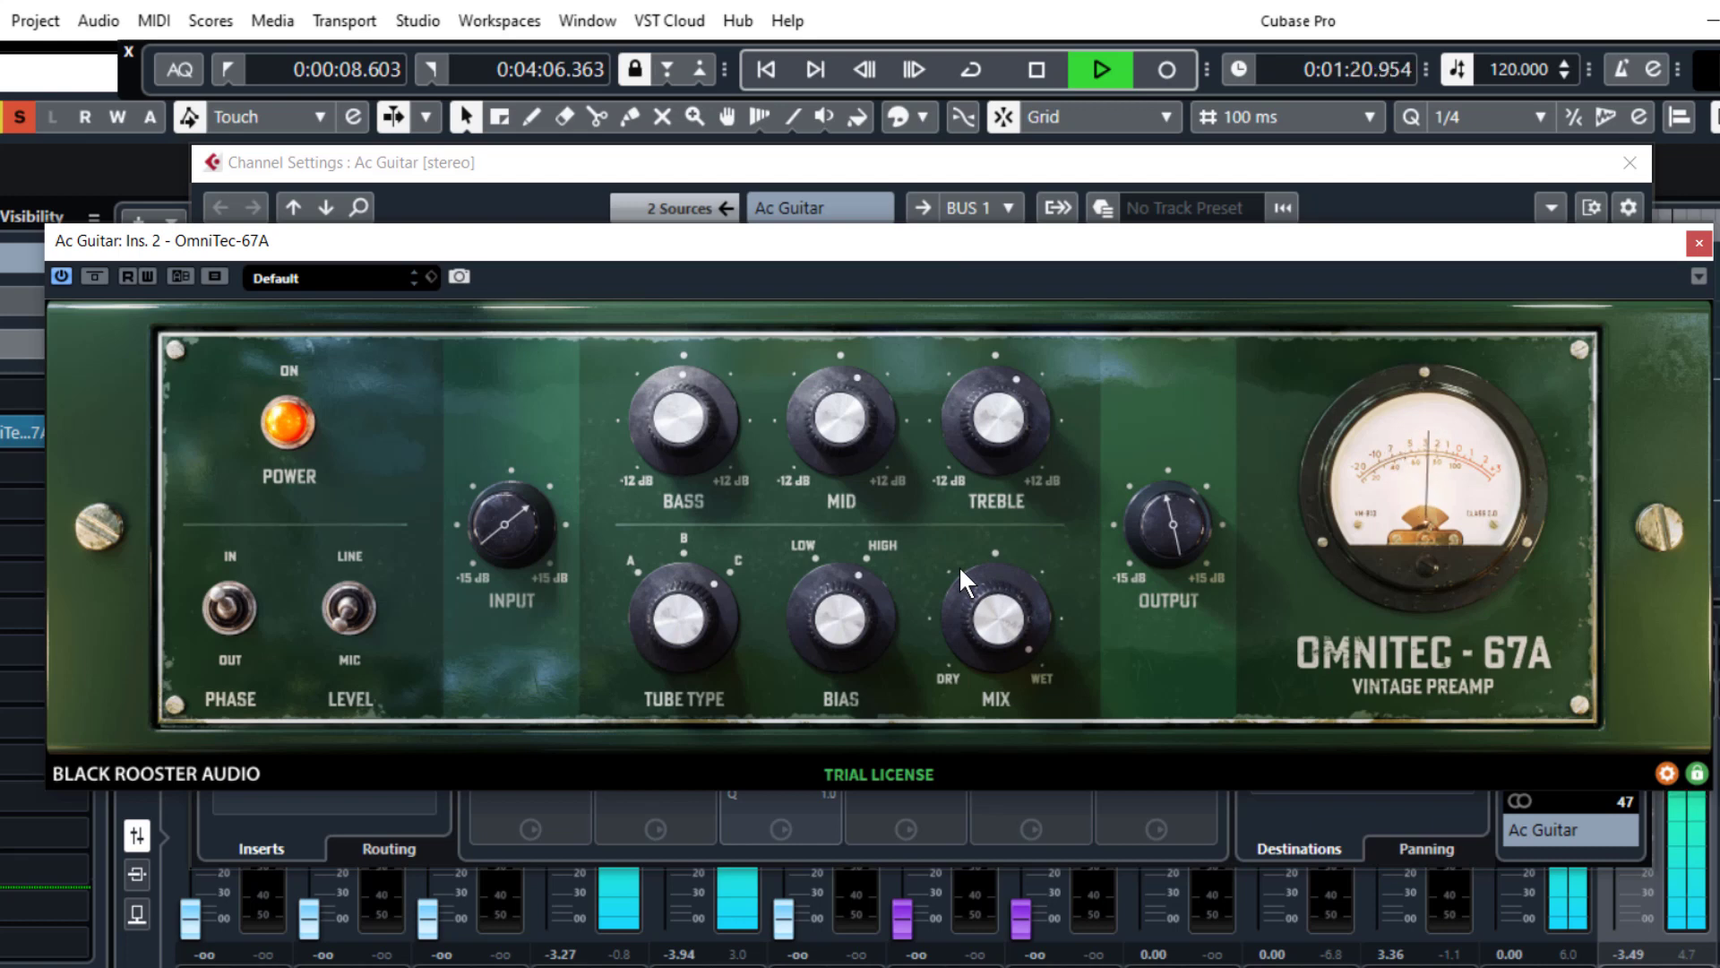
# Raise the guitar preamp's bass with its output trimmed down, and close the preamp and the Ac Guitar channel settings.
pyautogui.moveTo(947, 418)
pyautogui.mouseDown()
pyautogui.moveTo(971, 382)
pyautogui.moveTo(965, 406)
pyautogui.mouseUp()
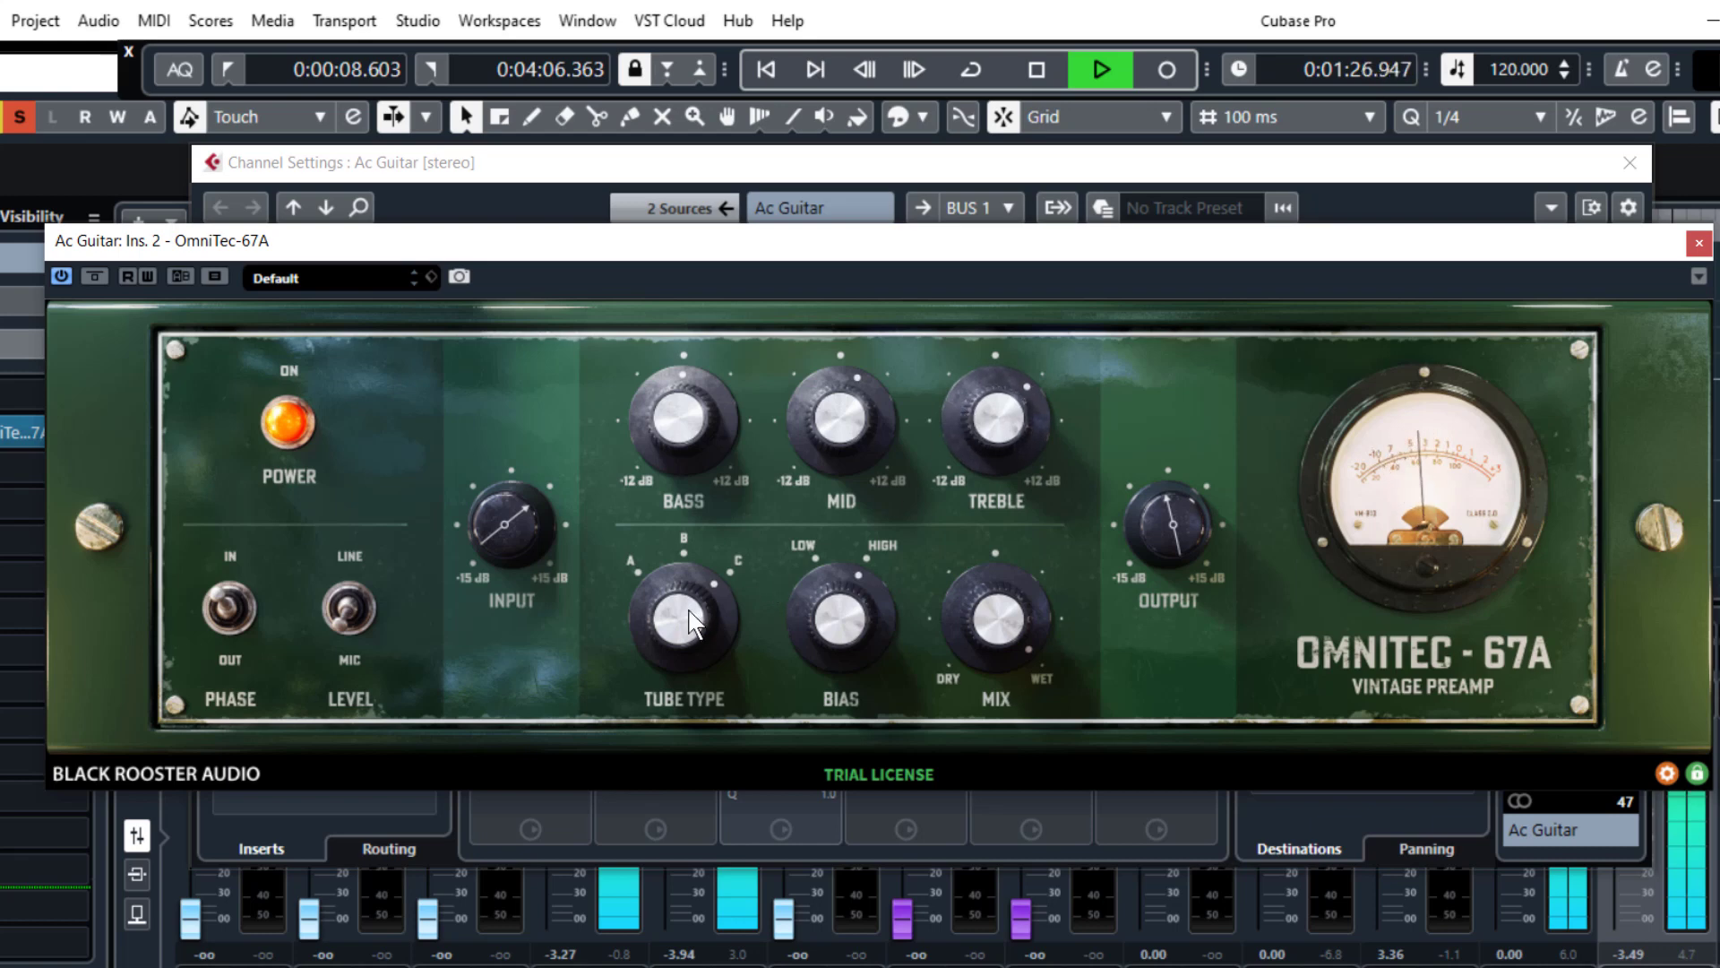
pyautogui.click(647, 704)
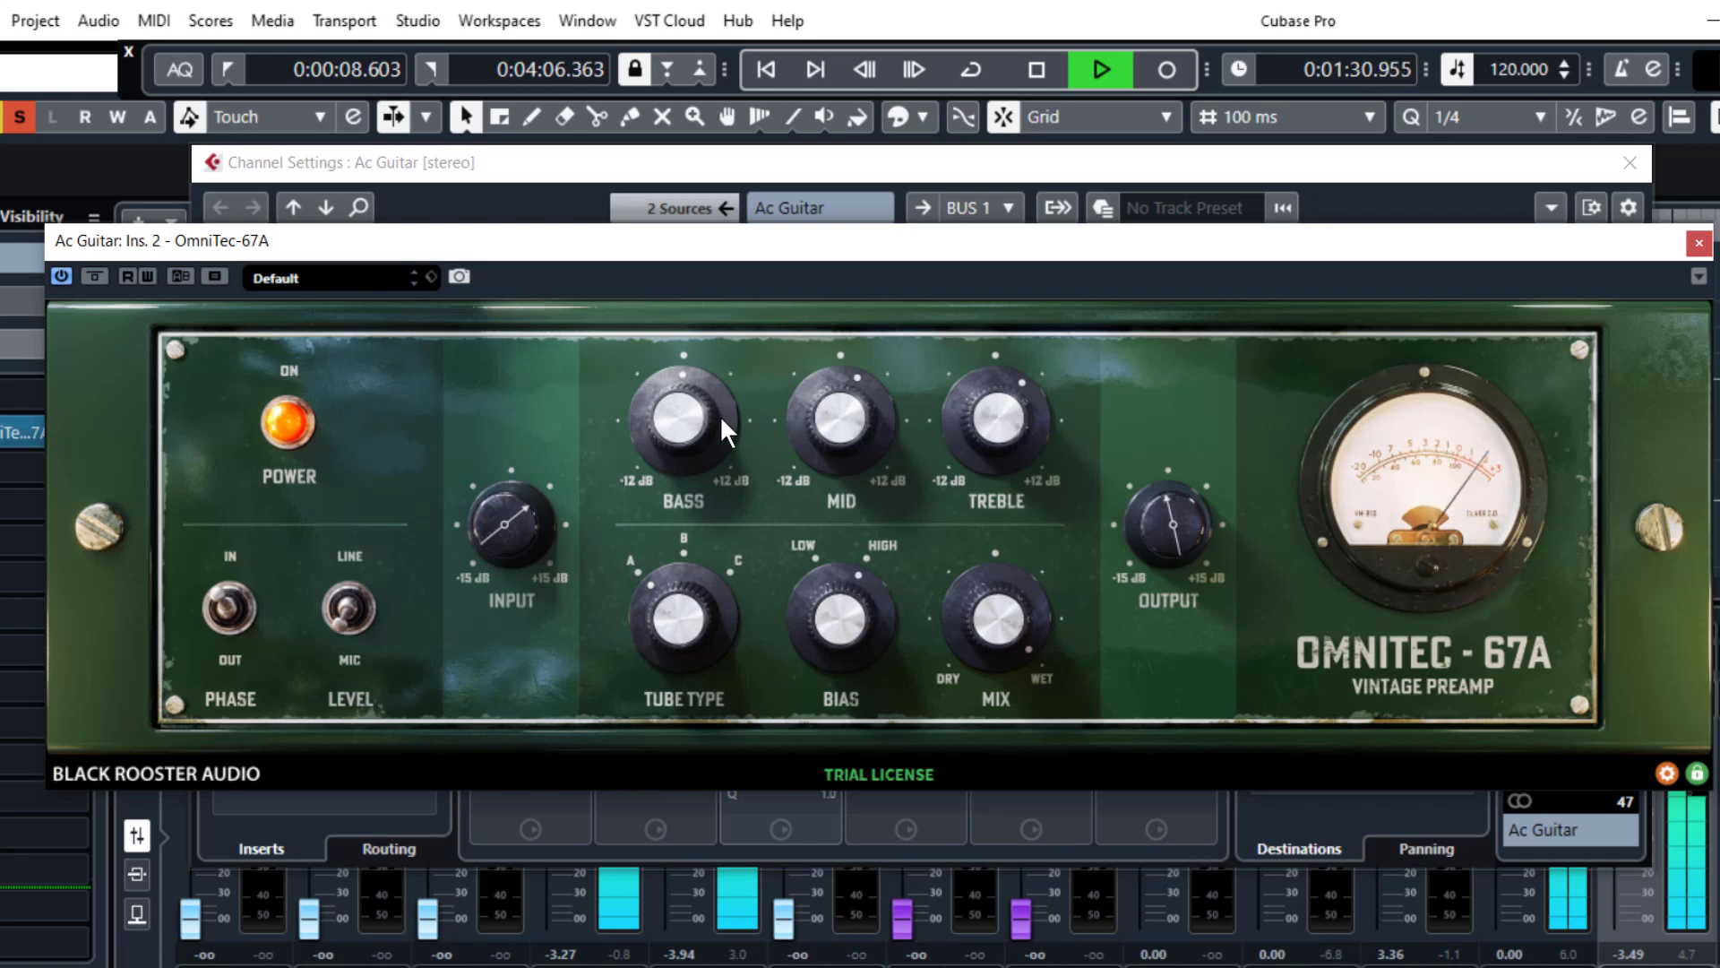
pyautogui.moveTo(718, 416); pyautogui.dragTo(738, 368)
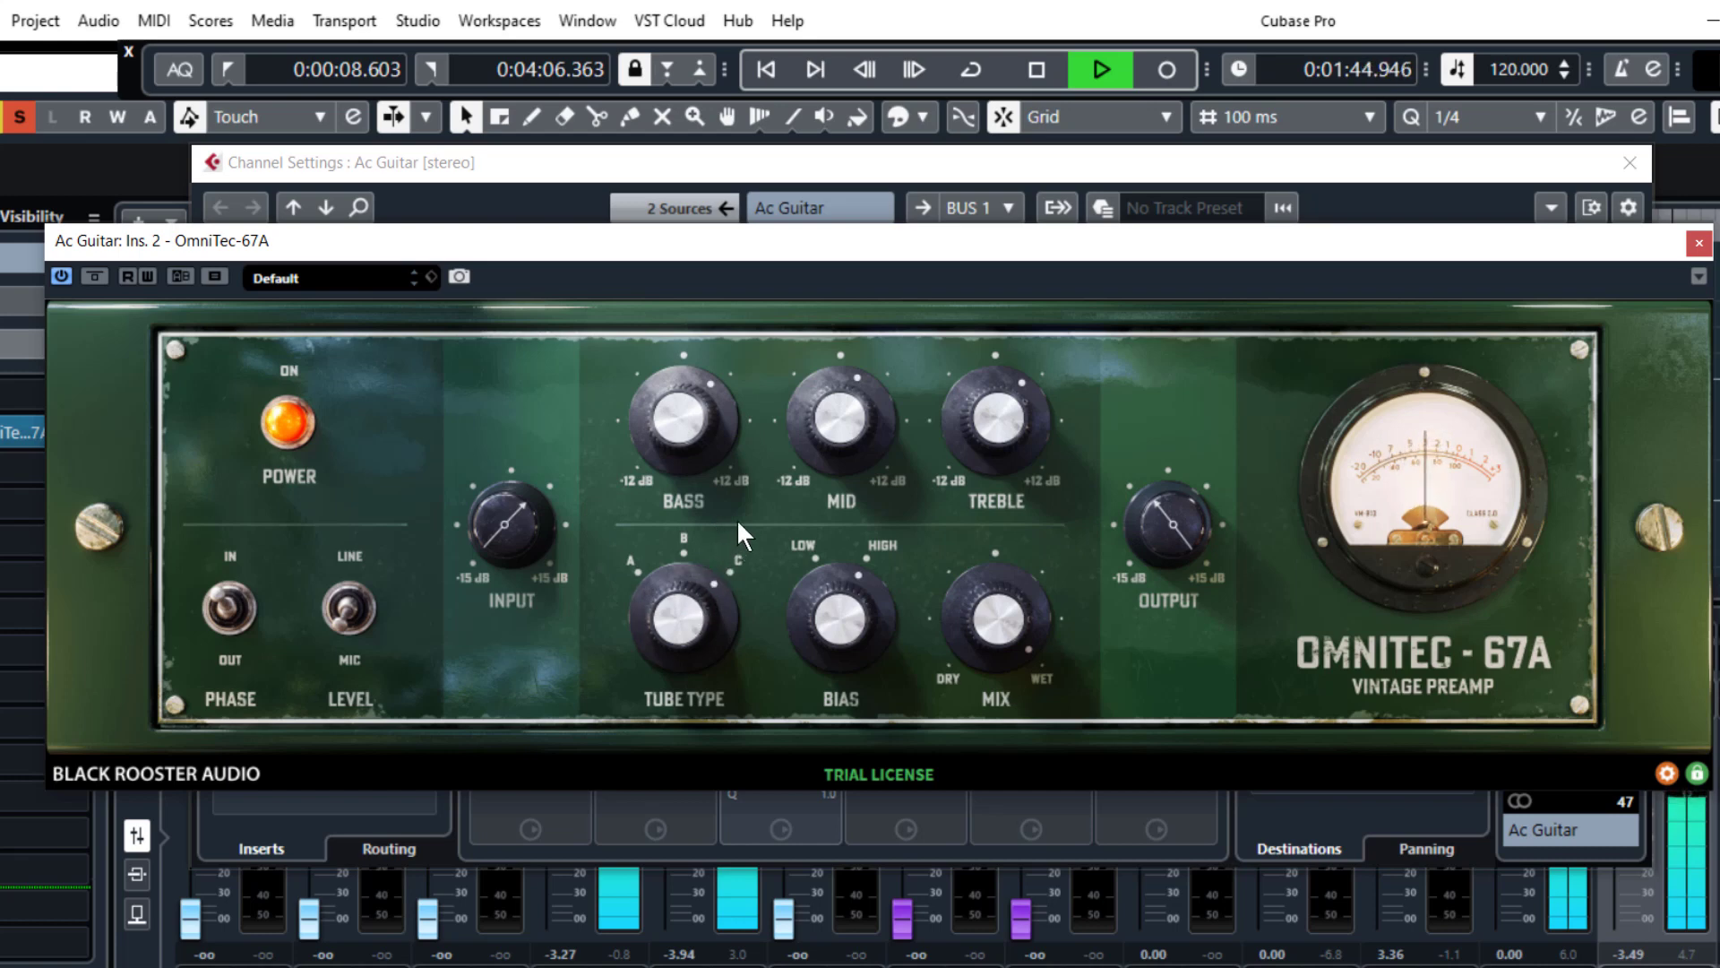
pyautogui.click(1699, 244)
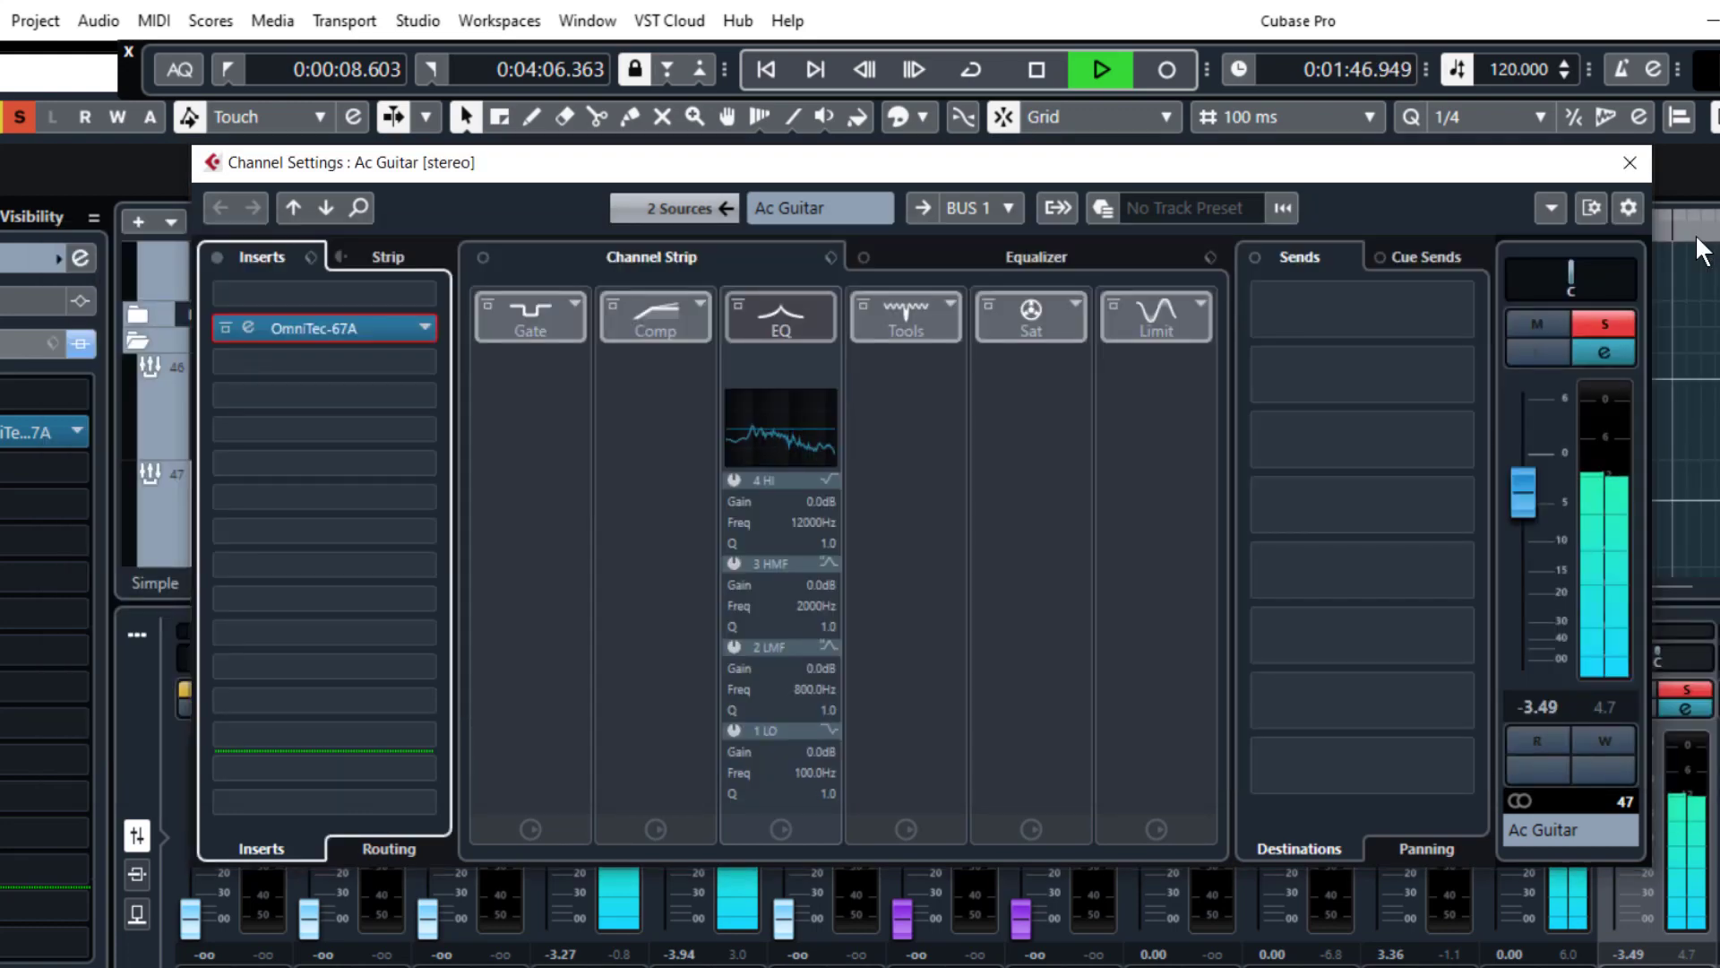
pyautogui.click(1630, 161)
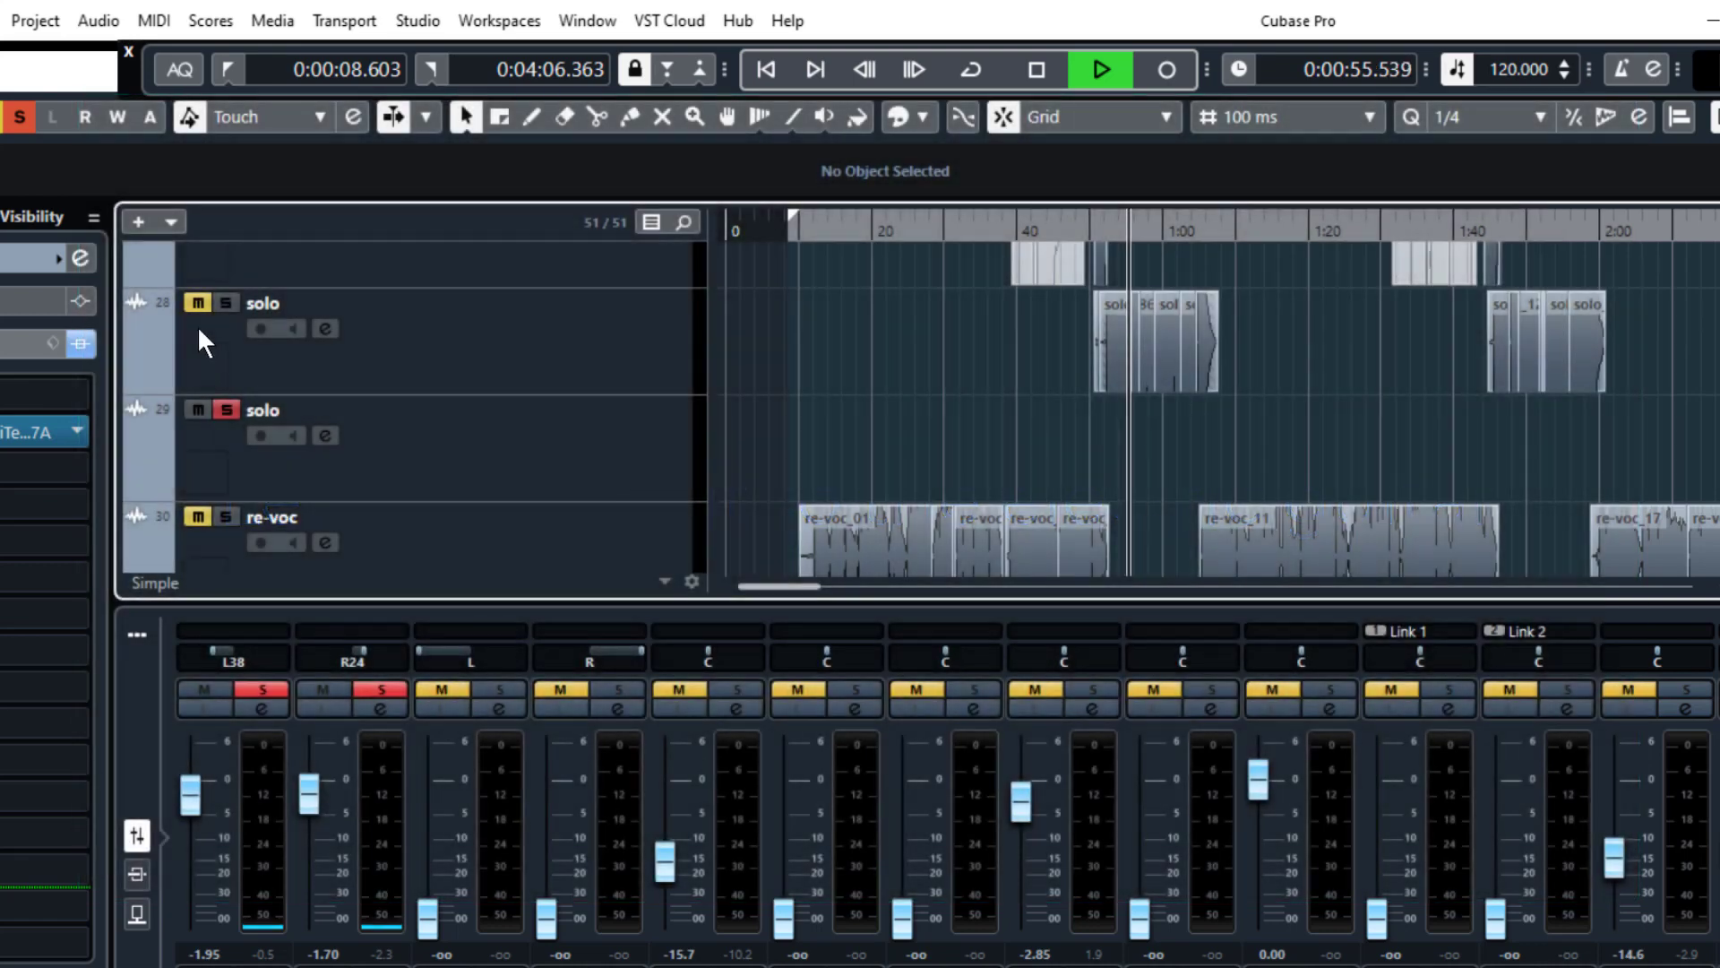
# Solo track 28 instead of track 29, play from about 0:50 and open the track's OmniTec-67A insert.
pyautogui.click(224, 407)
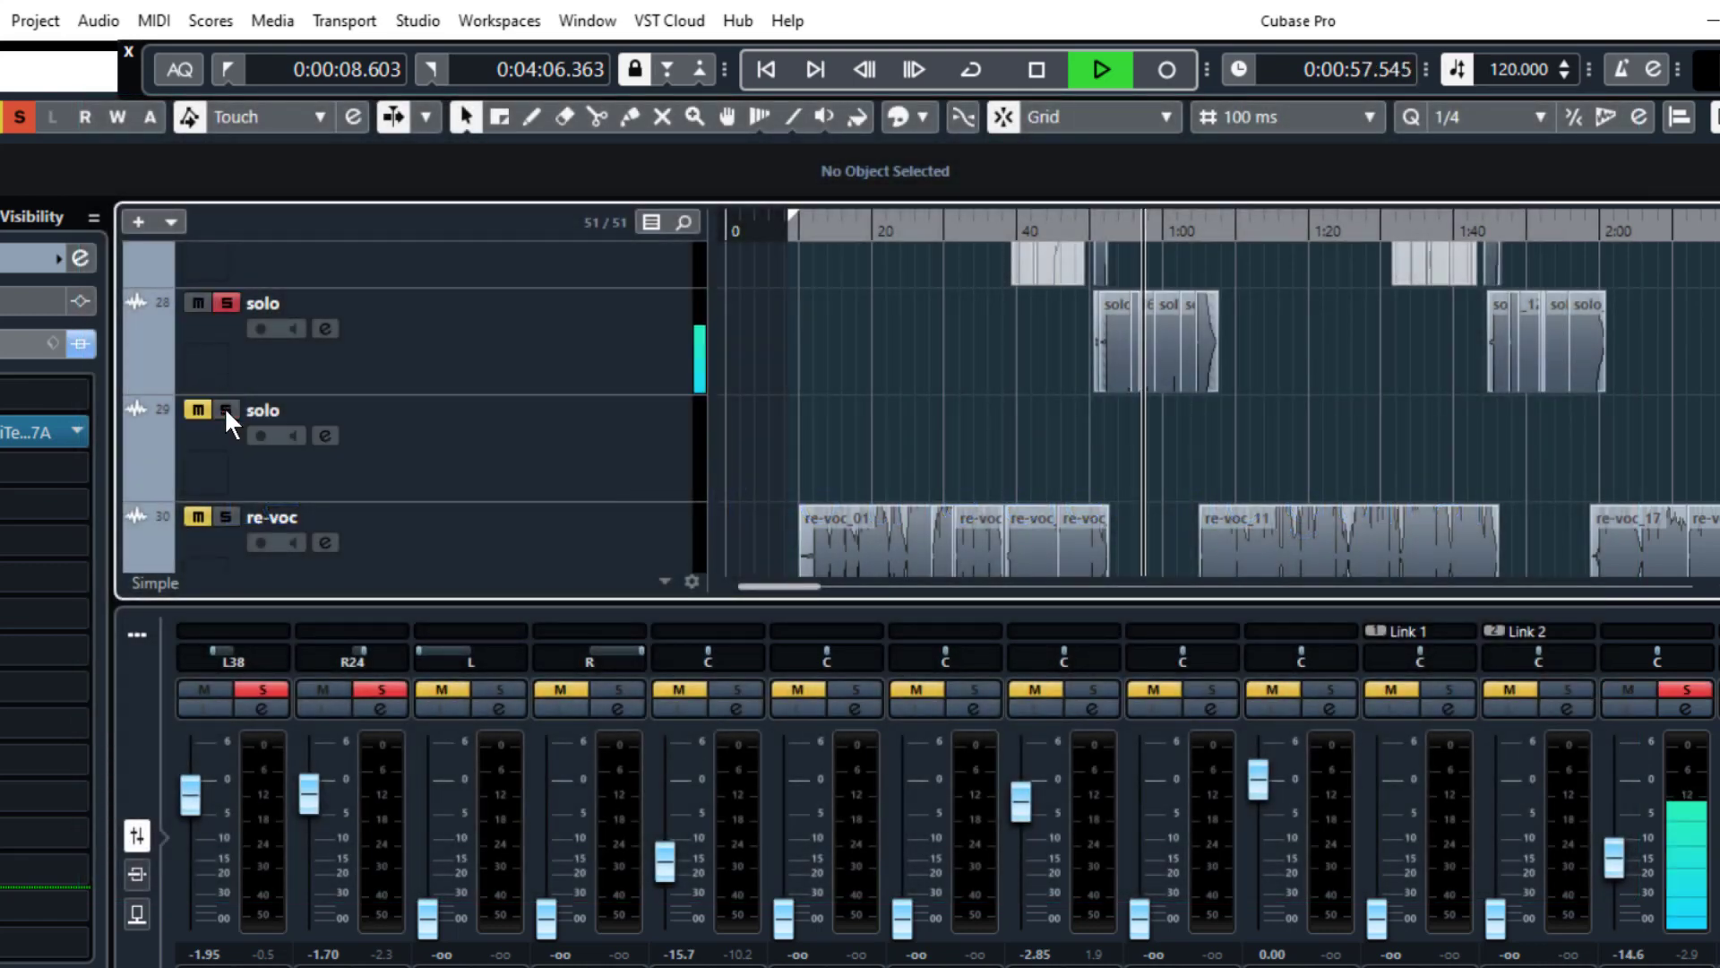
pyautogui.click(1087, 230)
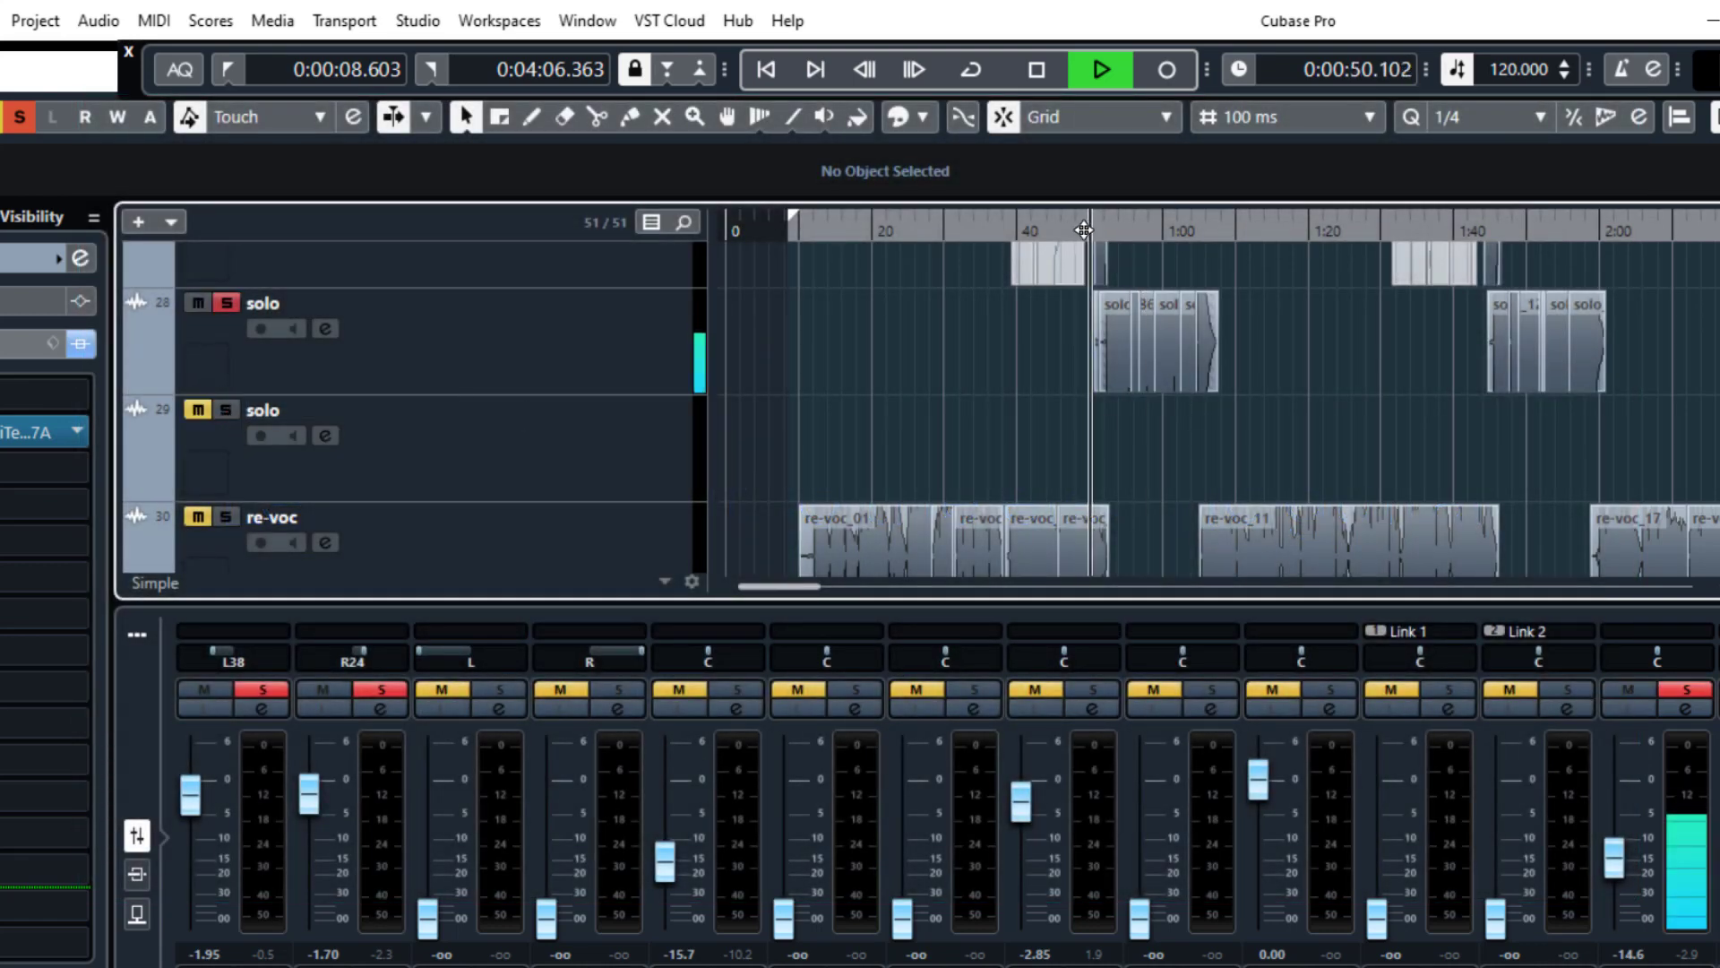
pyautogui.click(1688, 709)
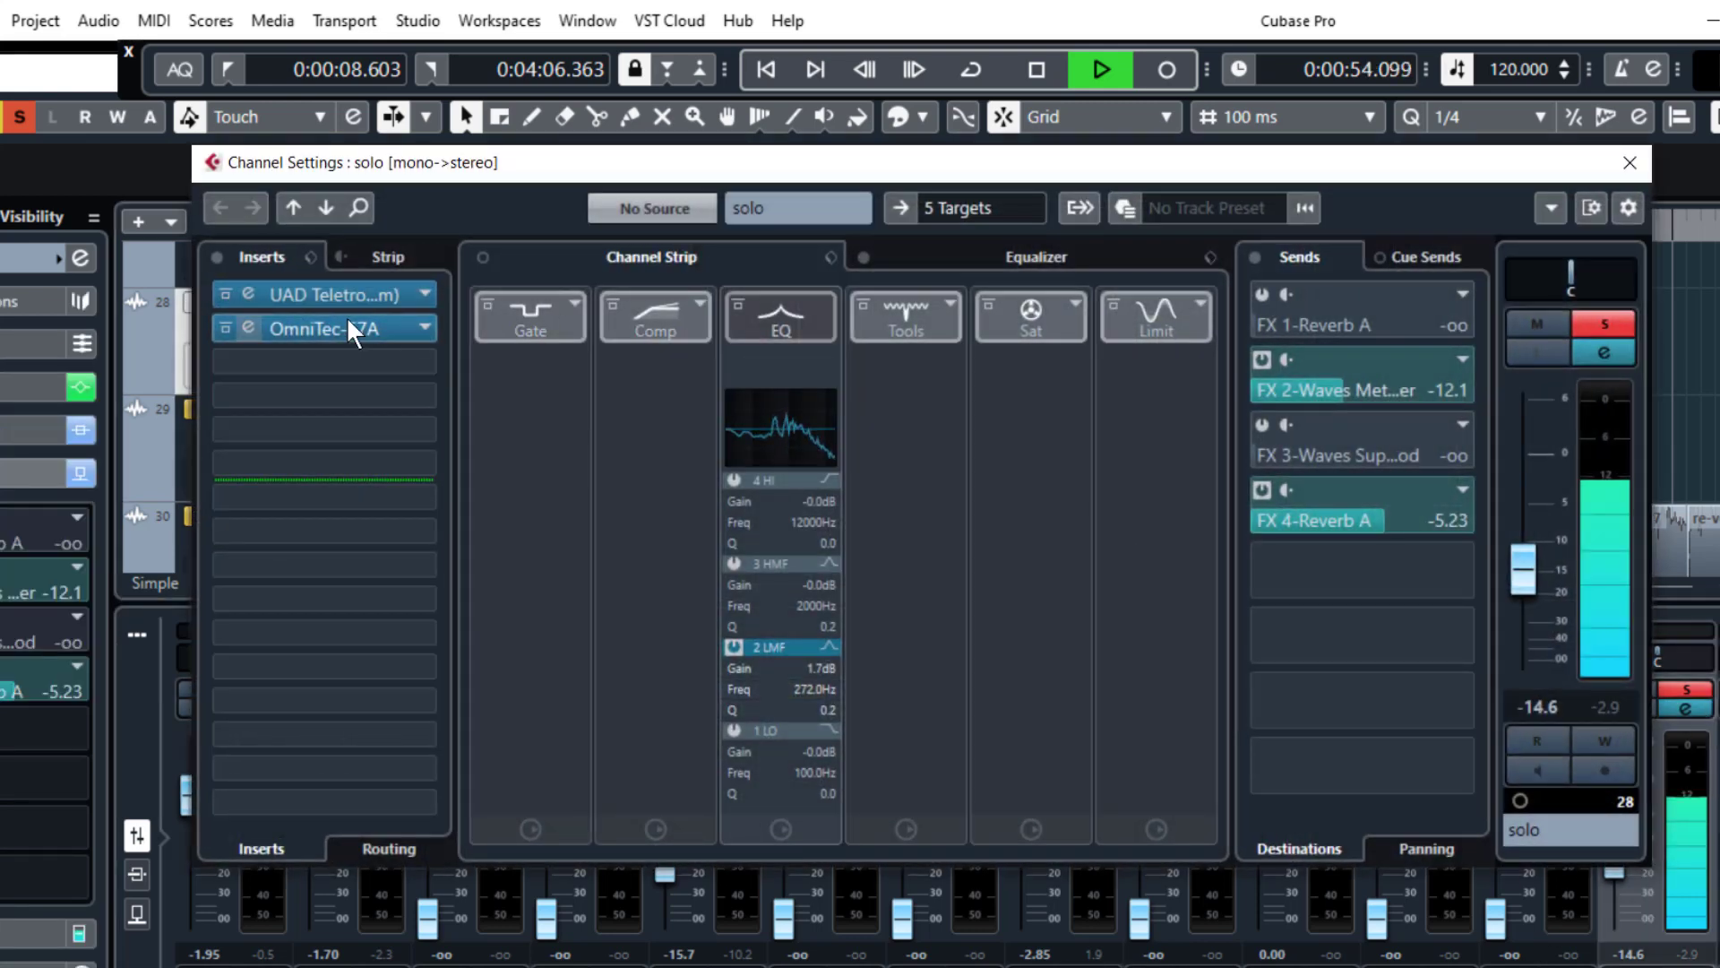
pyautogui.doubleClick(251, 328)
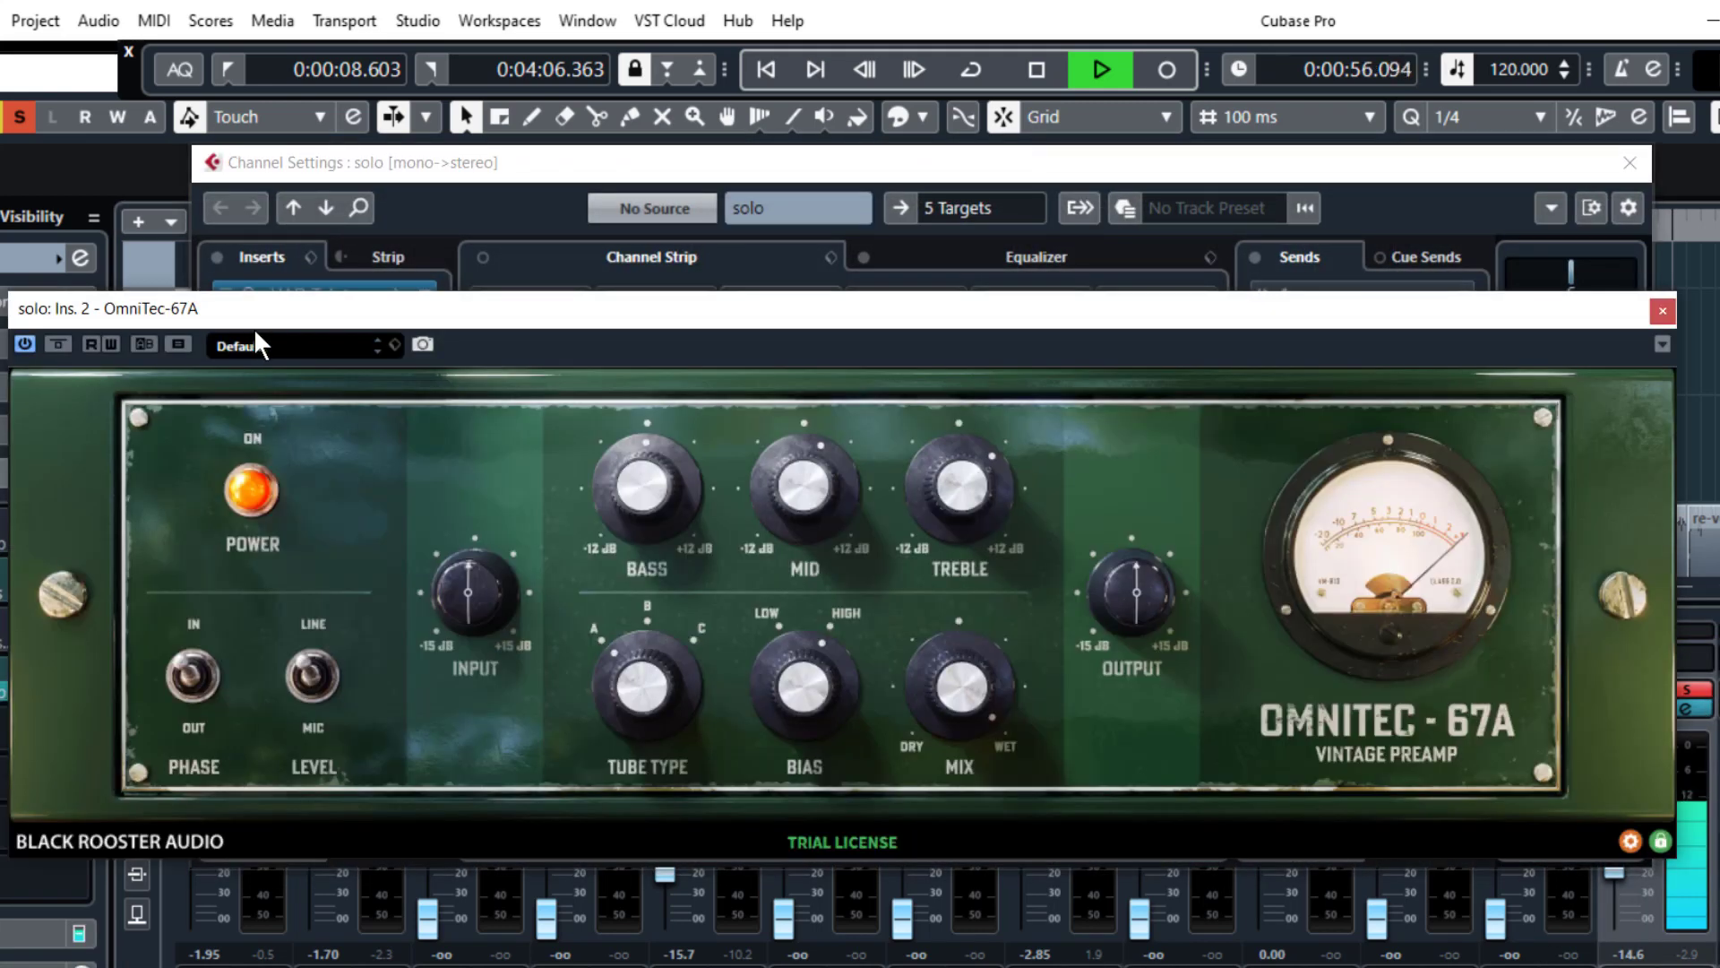
# Raise the mid and ease back the treble slightly on the solo track's preamp.
pyautogui.moveTo(584, 290); pyautogui.dragTo(603, 252)
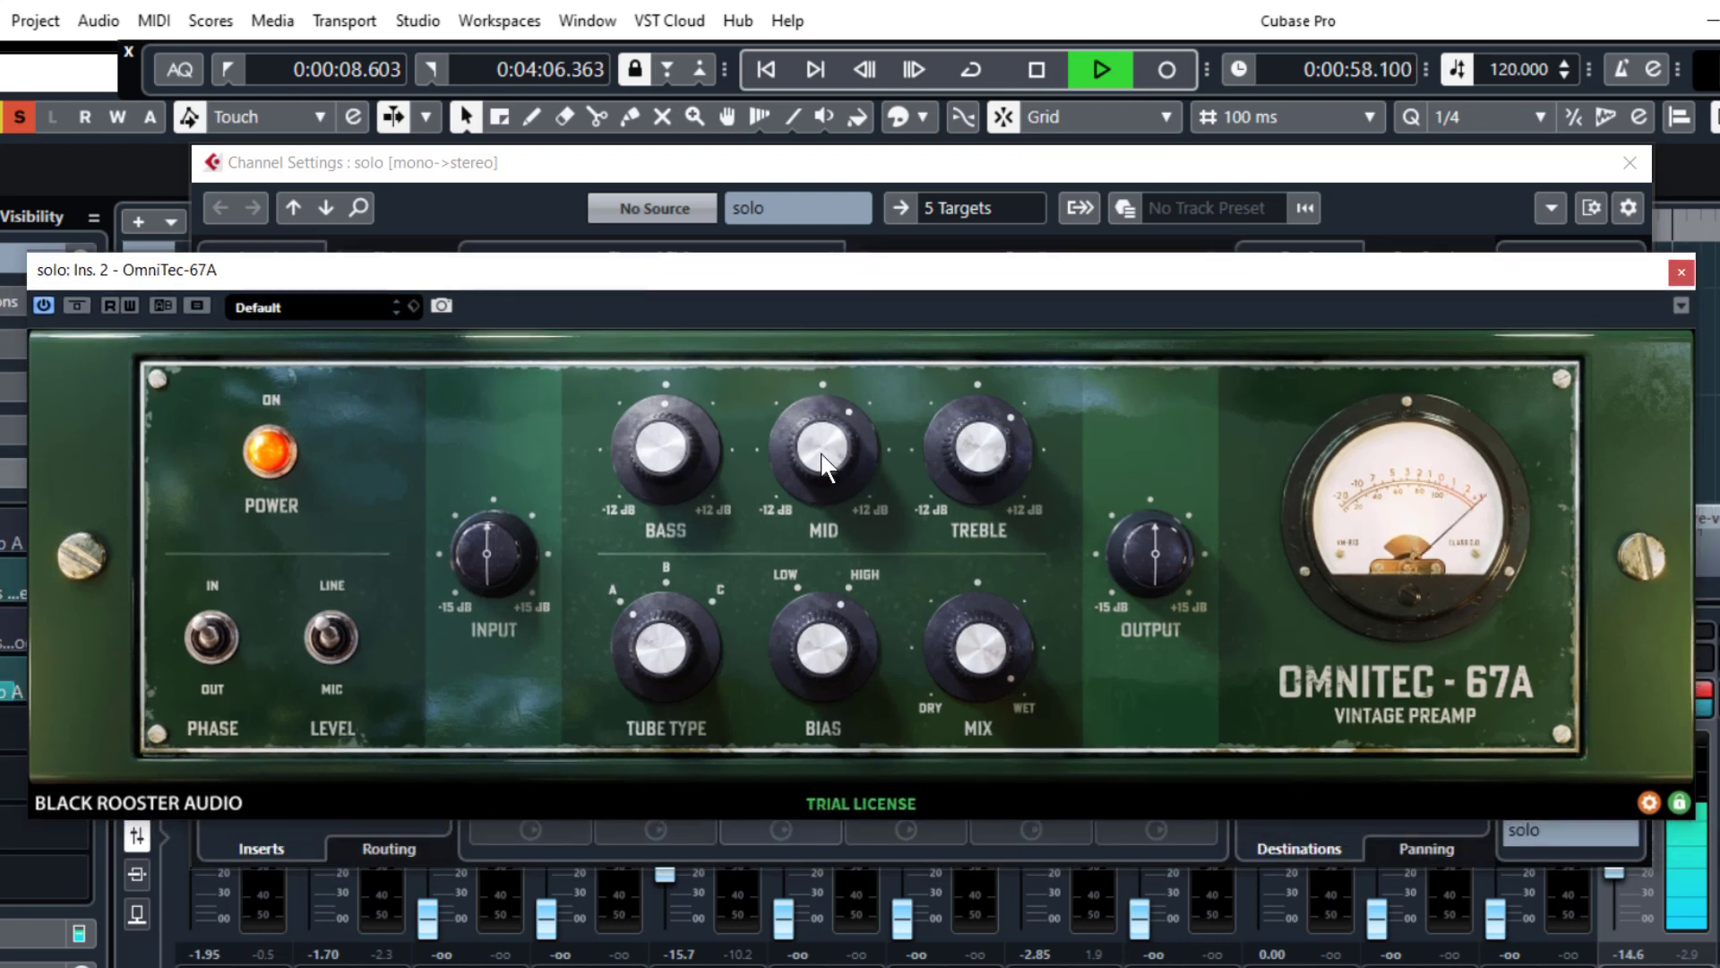
pyautogui.moveTo(849, 395); pyautogui.dragTo(848, 450)
pyautogui.moveTo(964, 460); pyautogui.dragTo(975, 471)
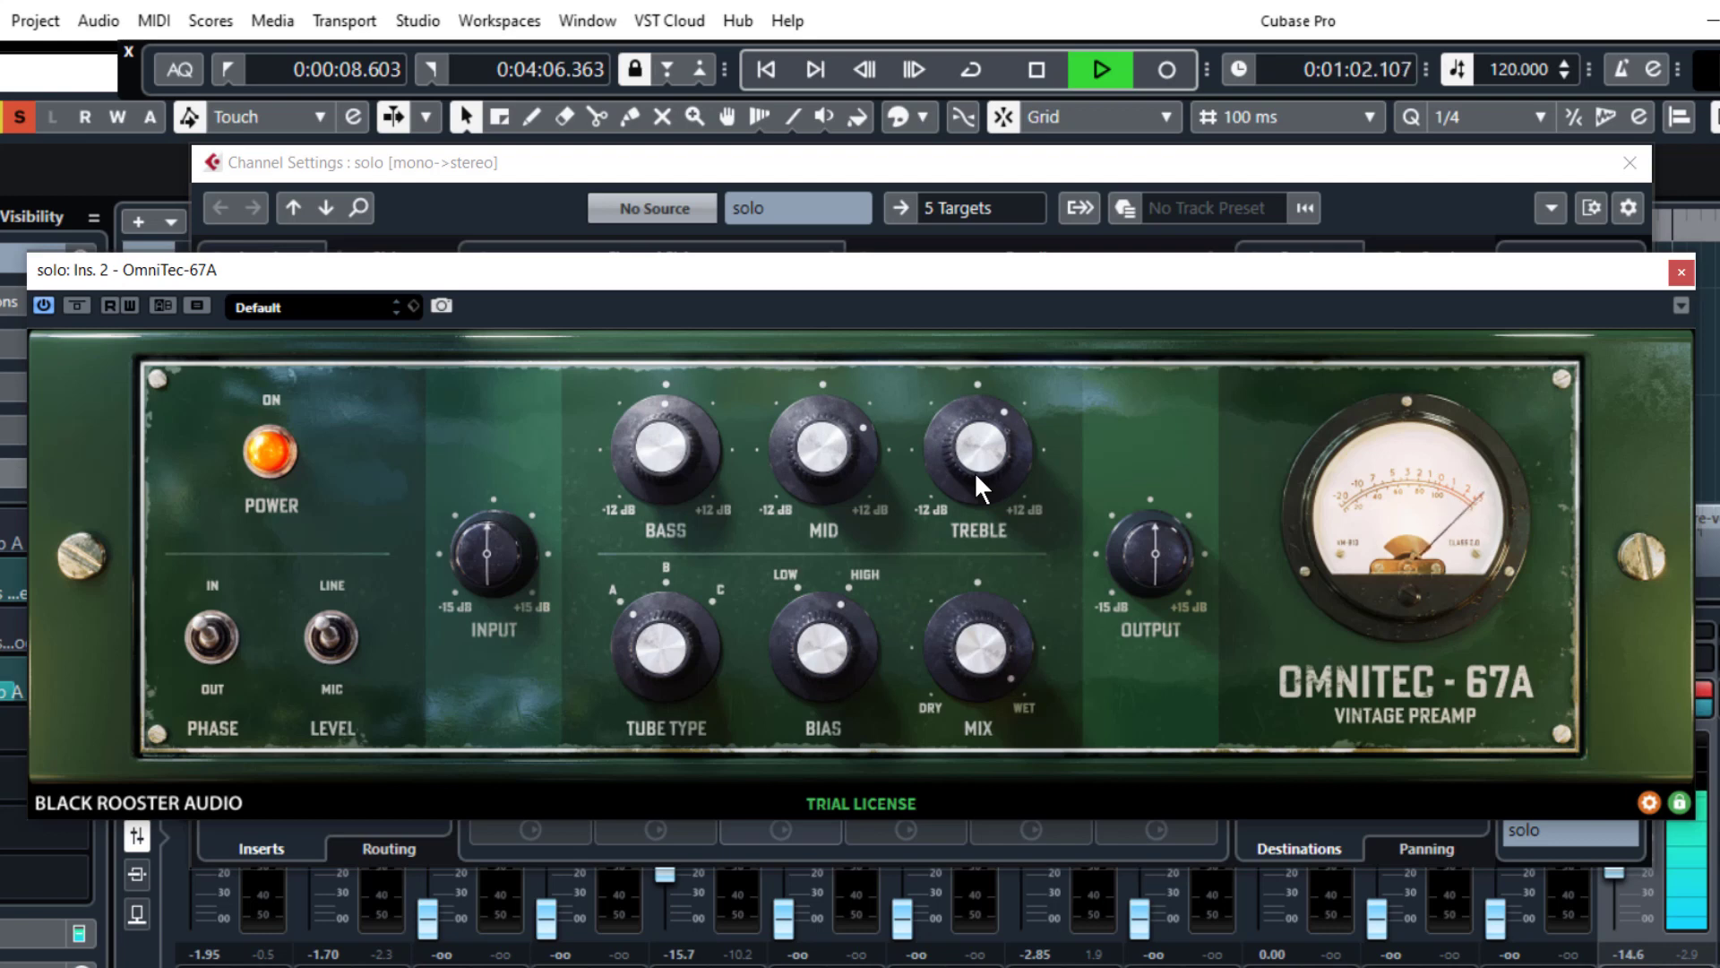
# Replay from about 0:40, raising the solo preamp's input gain and lowering its output to compensate.
pyautogui.press('e')
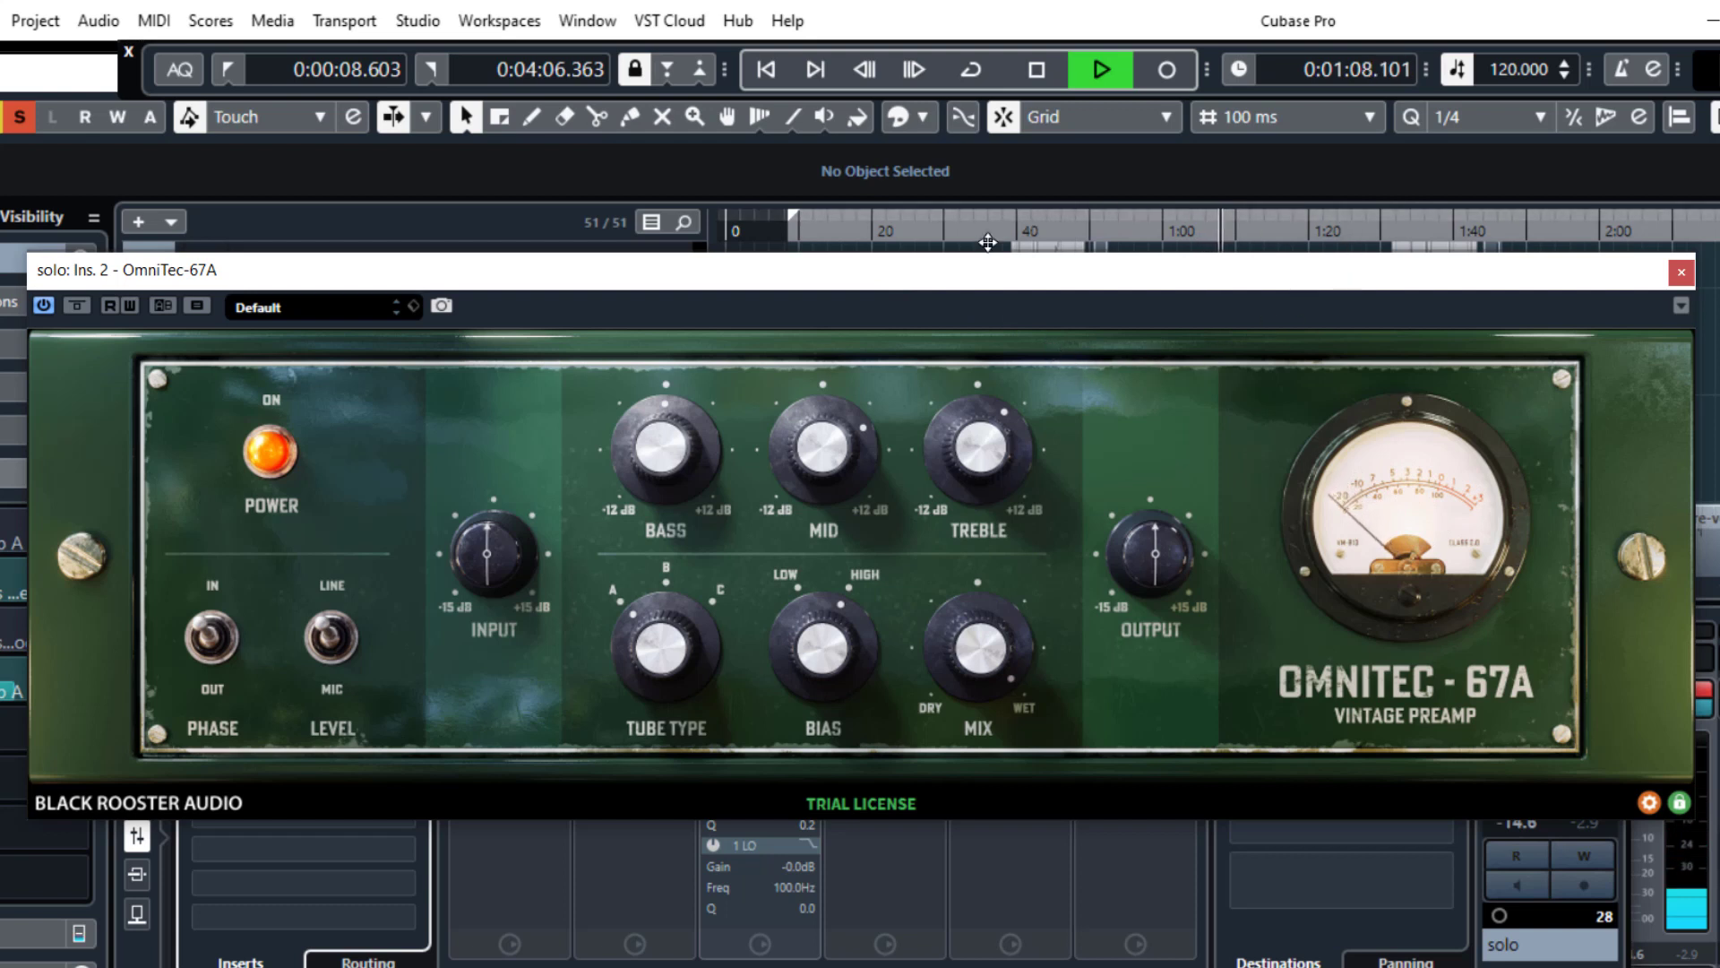
pyautogui.click(1021, 225)
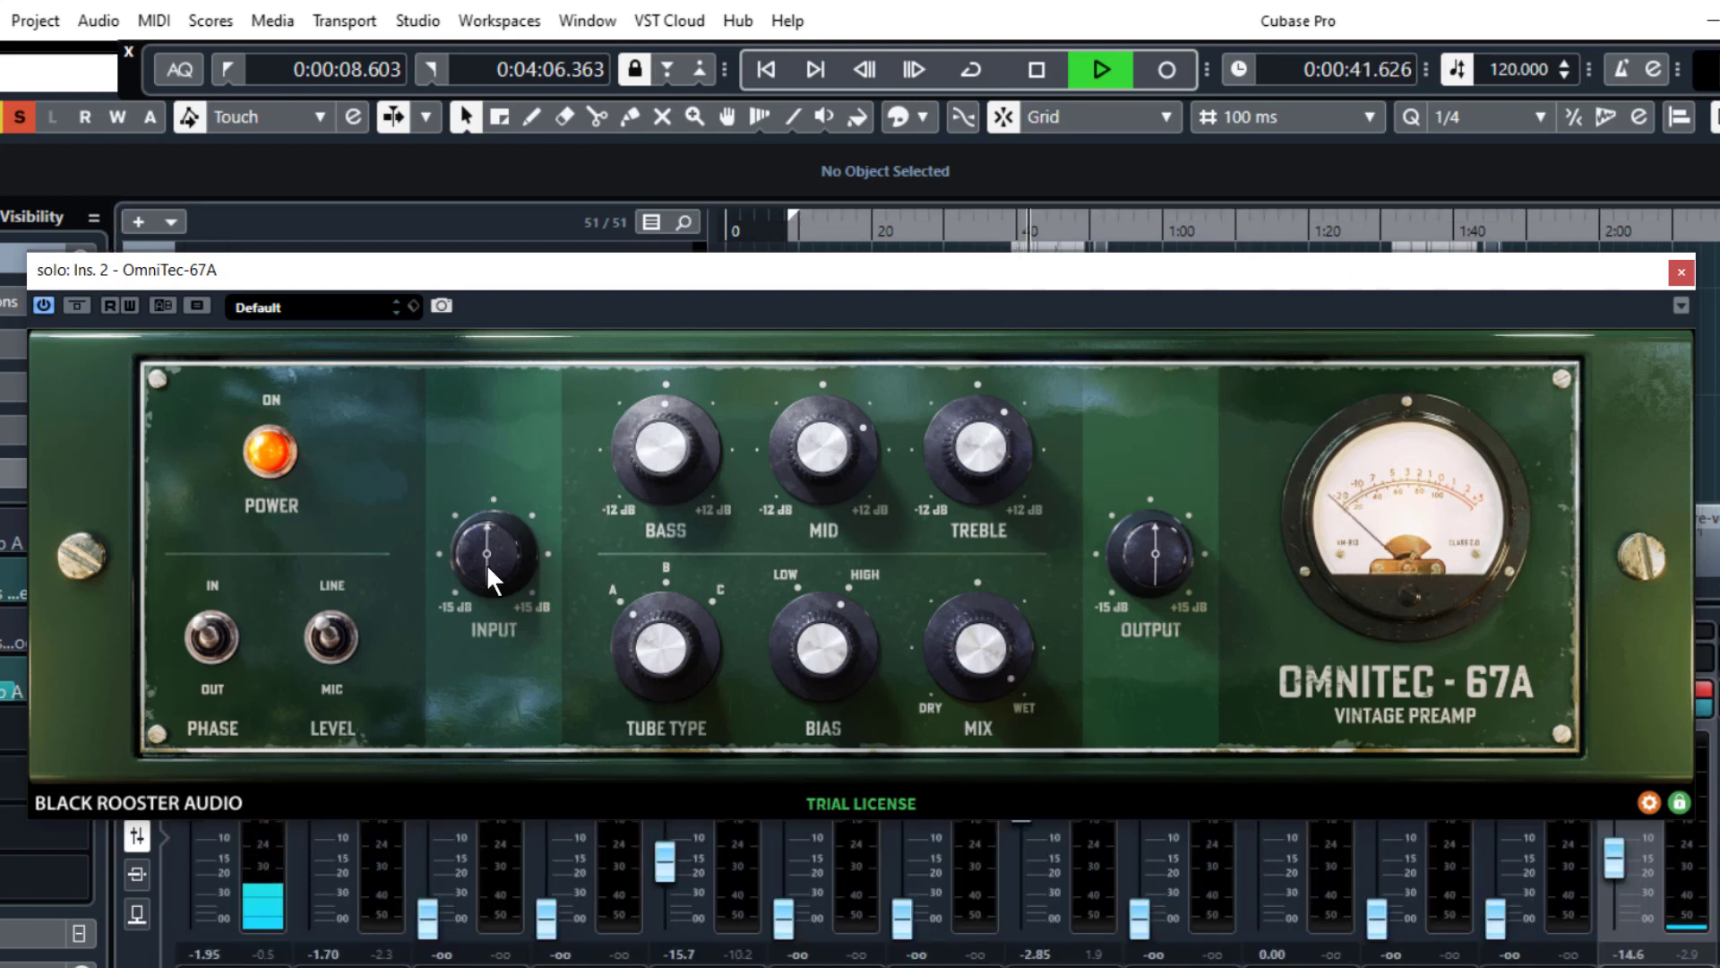
pyautogui.moveTo(486, 562); pyautogui.dragTo(485, 541)
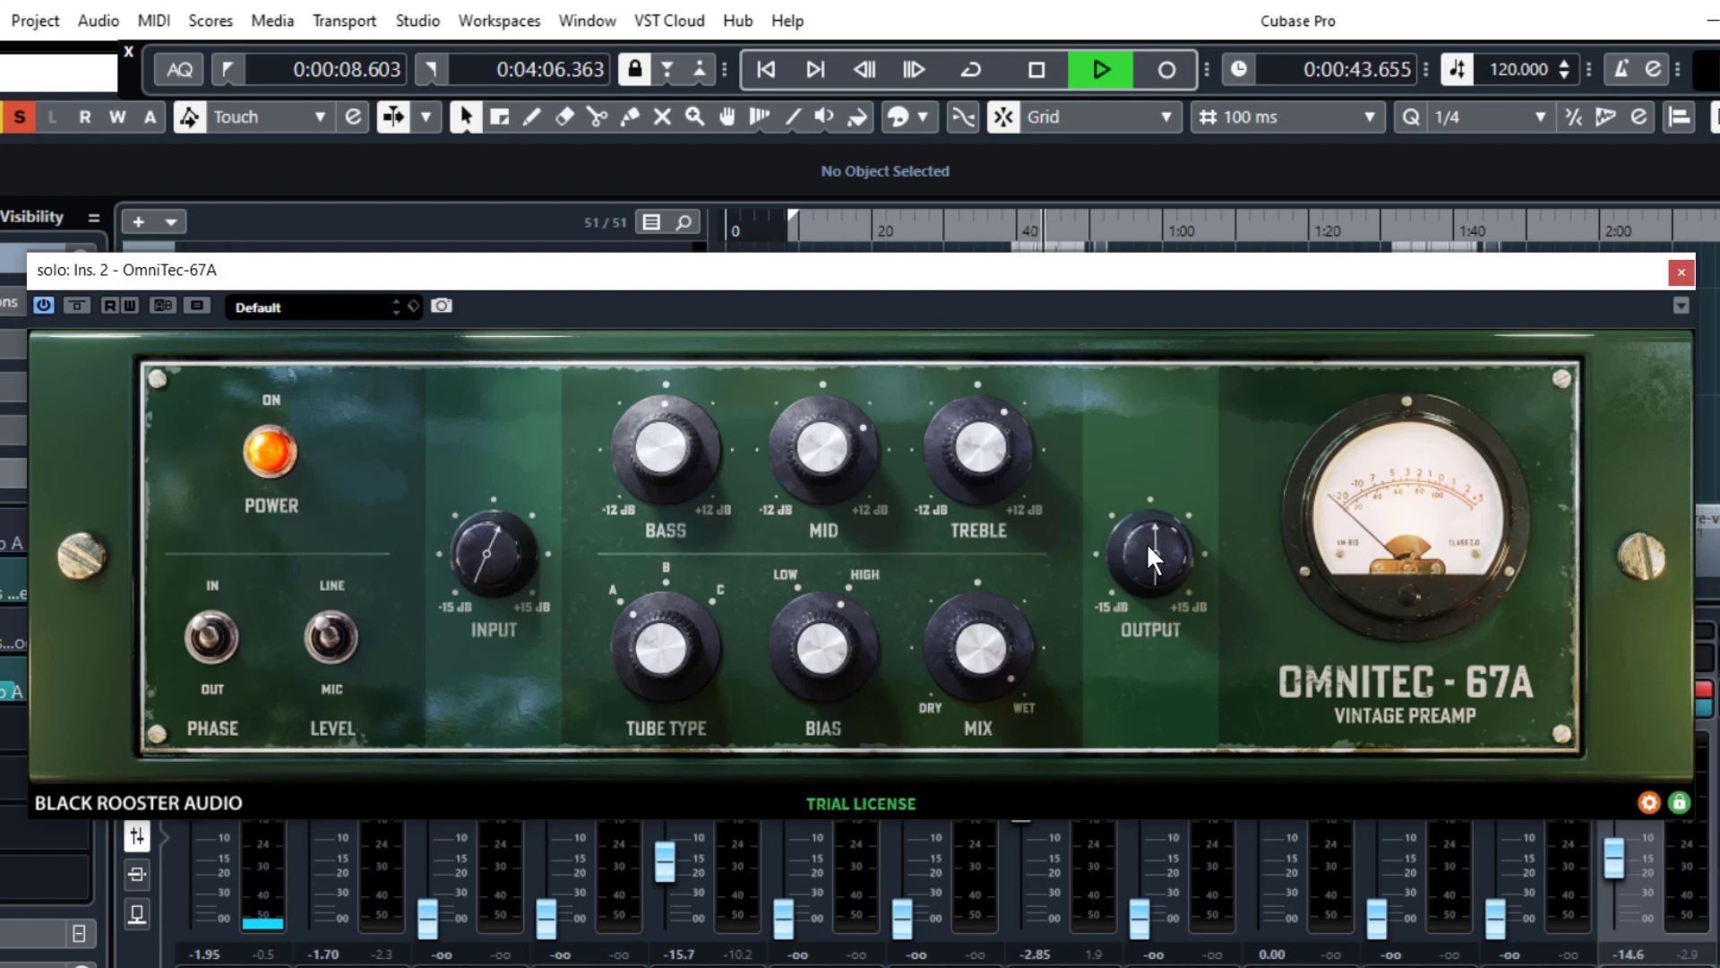
pyautogui.moveTo(1147, 541); pyautogui.dragTo(1144, 557)
pyautogui.moveTo(1082, 289); pyautogui.dragTo(1132, 338)
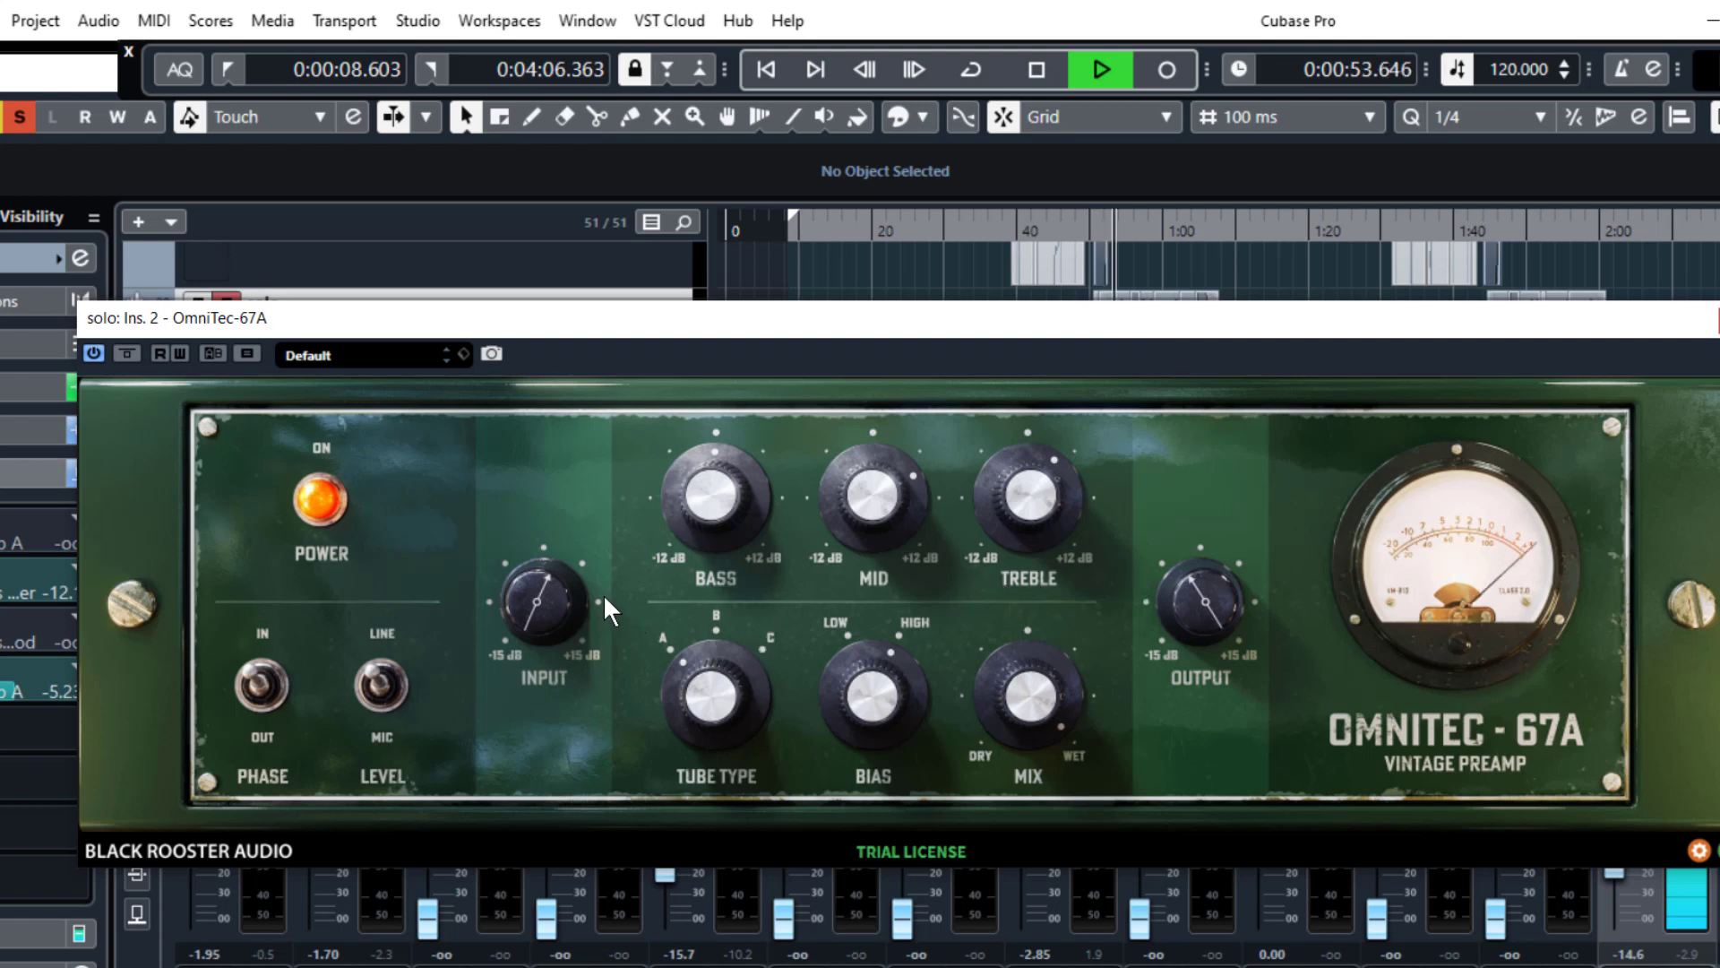
# Compare the solo track with the preamp powered off and on, and nudge its mid up slightly.
pyautogui.click(328, 507)
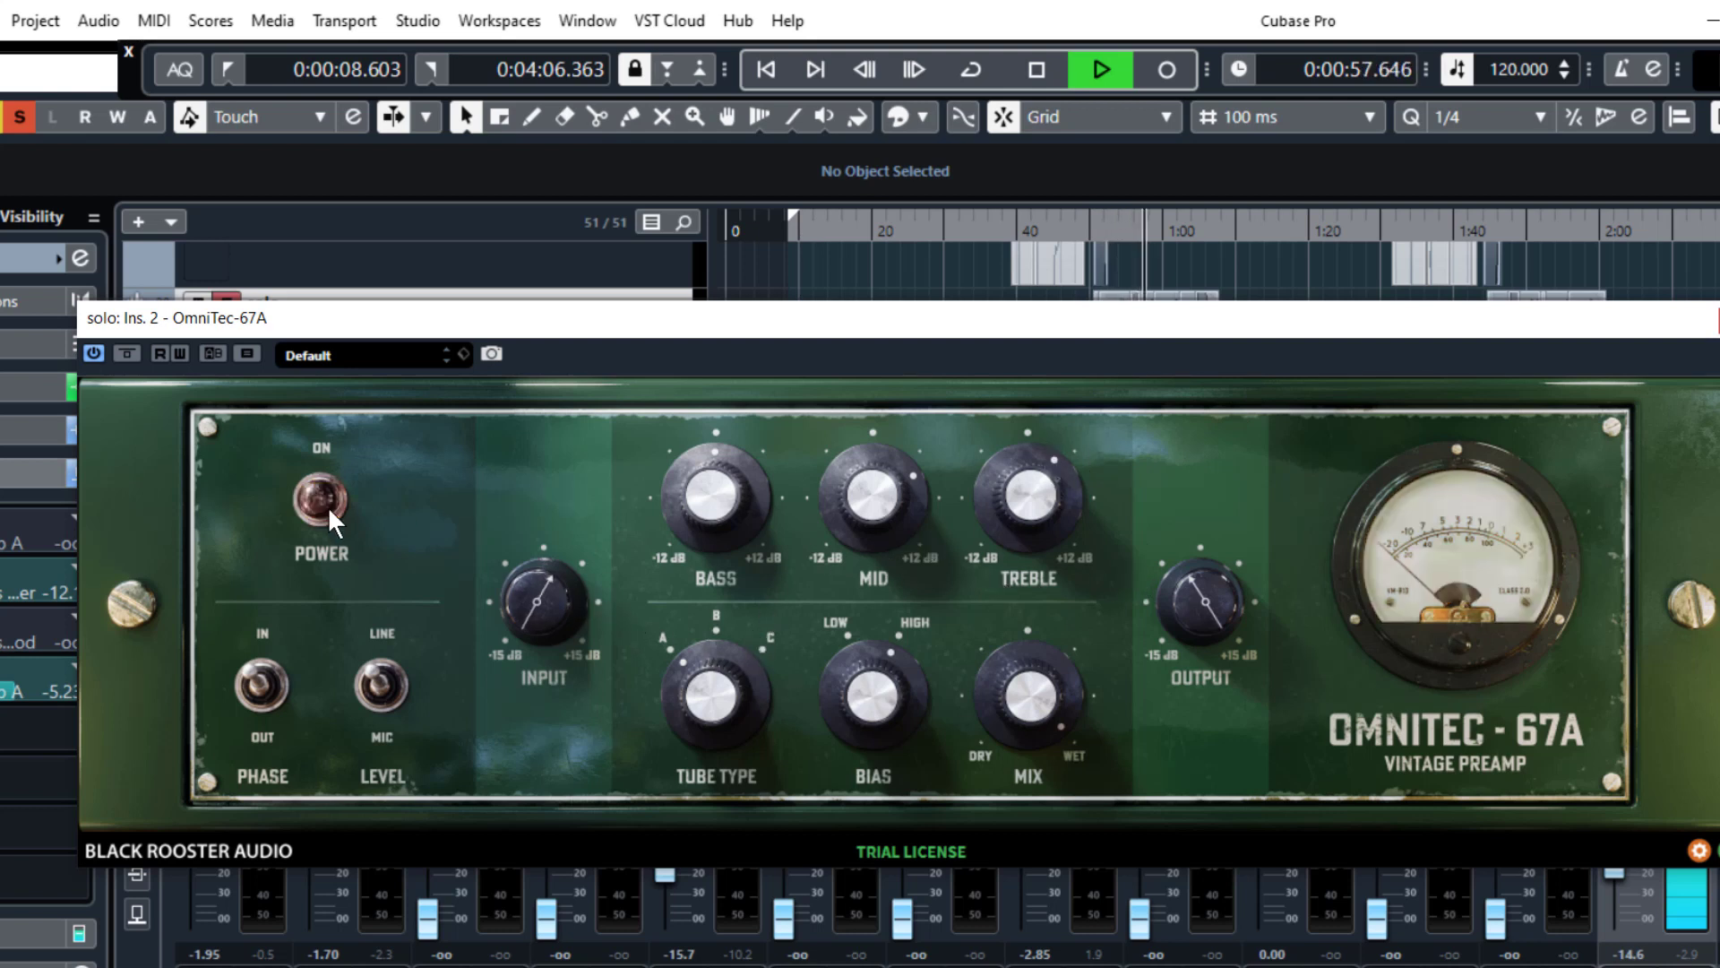
pyautogui.click(328, 507)
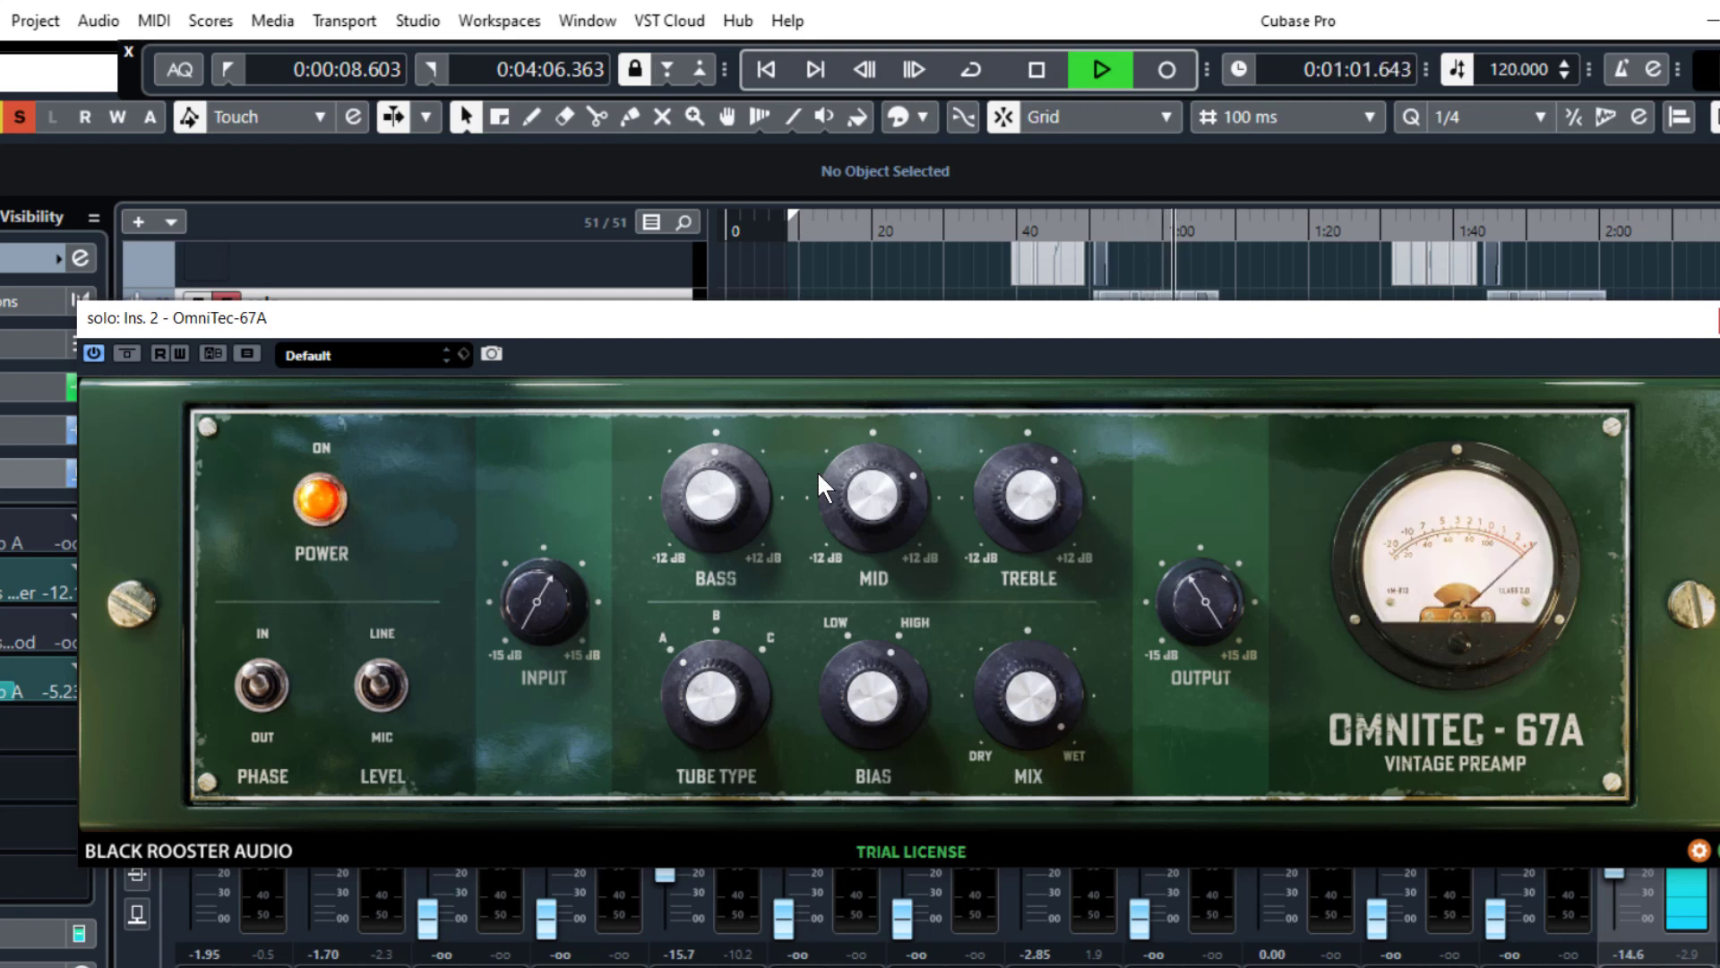
pyautogui.moveTo(817, 470); pyautogui.dragTo(882, 485)
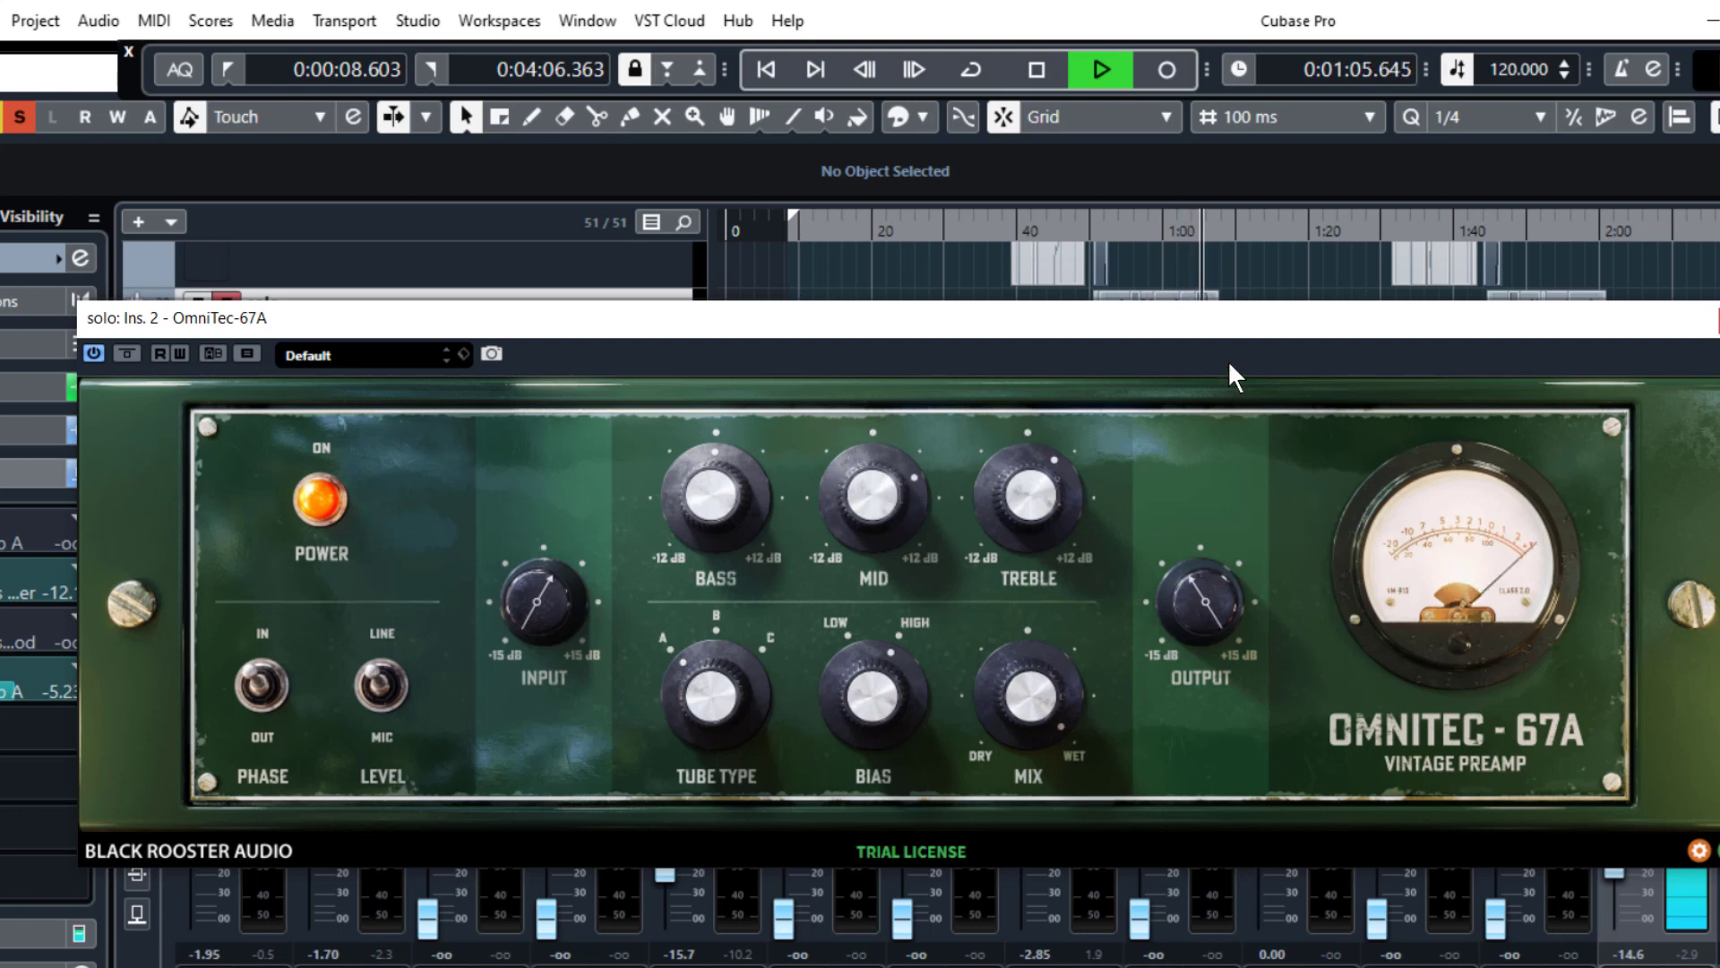
# Play from about 1:47, switch the solo preamp's tube type to B and raise its bass.
pyautogui.click(1477, 233)
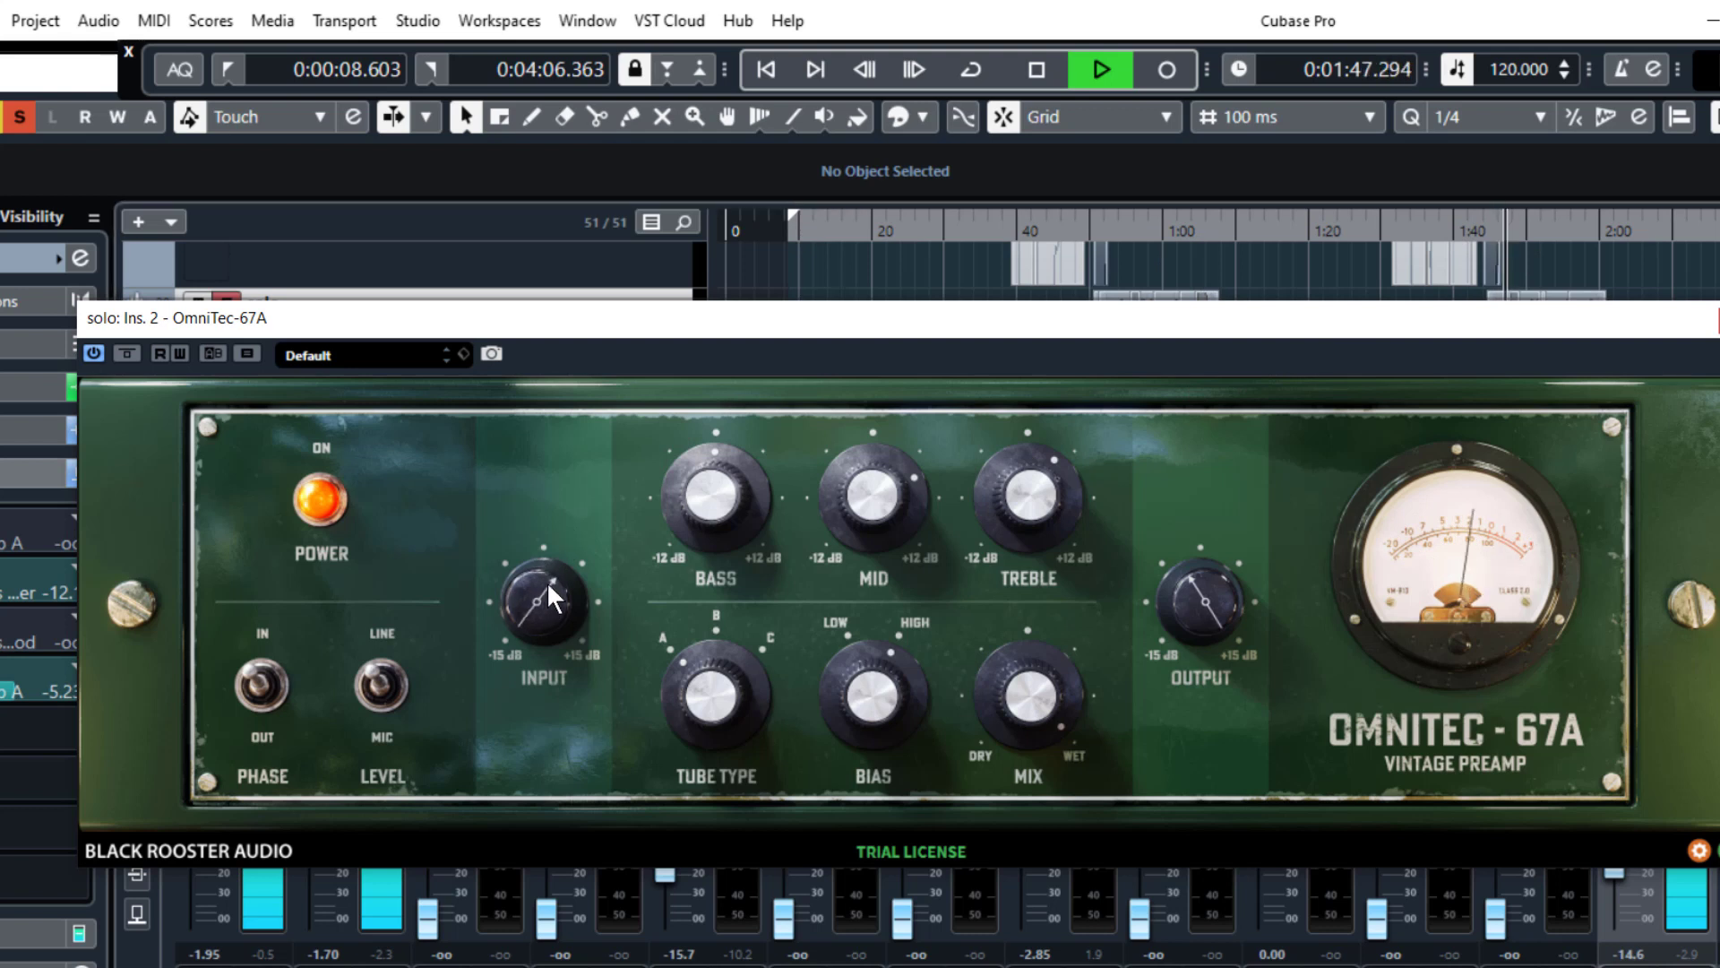
pyautogui.click(389, 677)
pyautogui.click(389, 702)
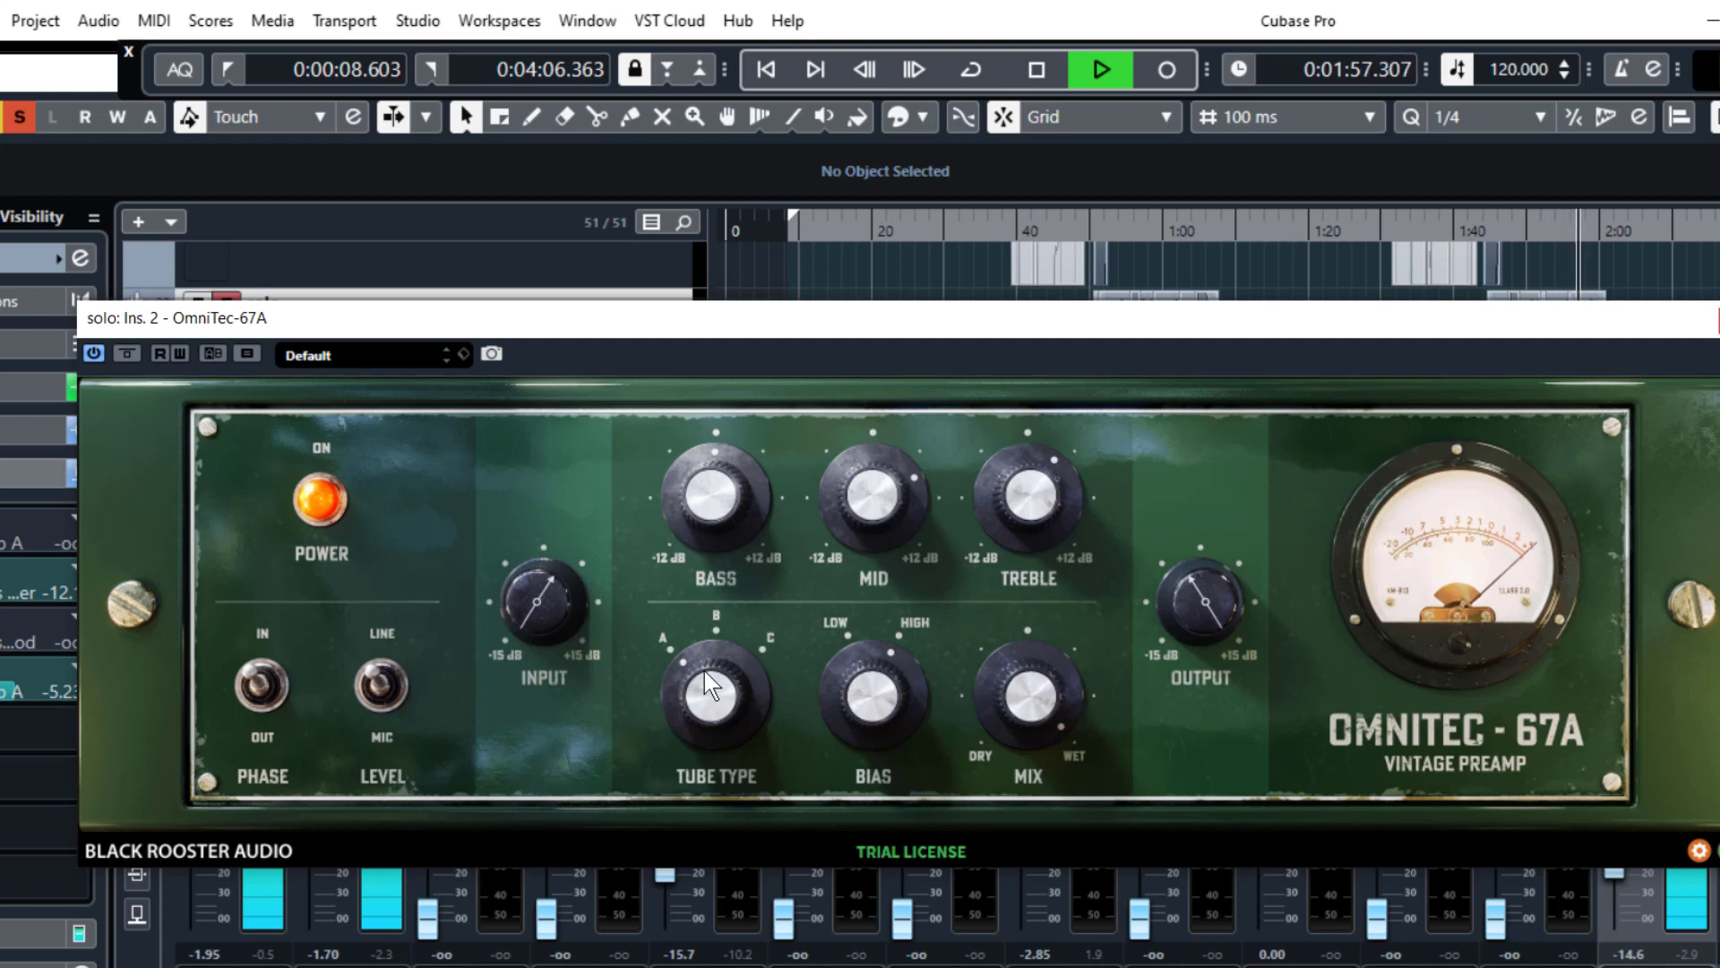
pyautogui.click(1500, 228)
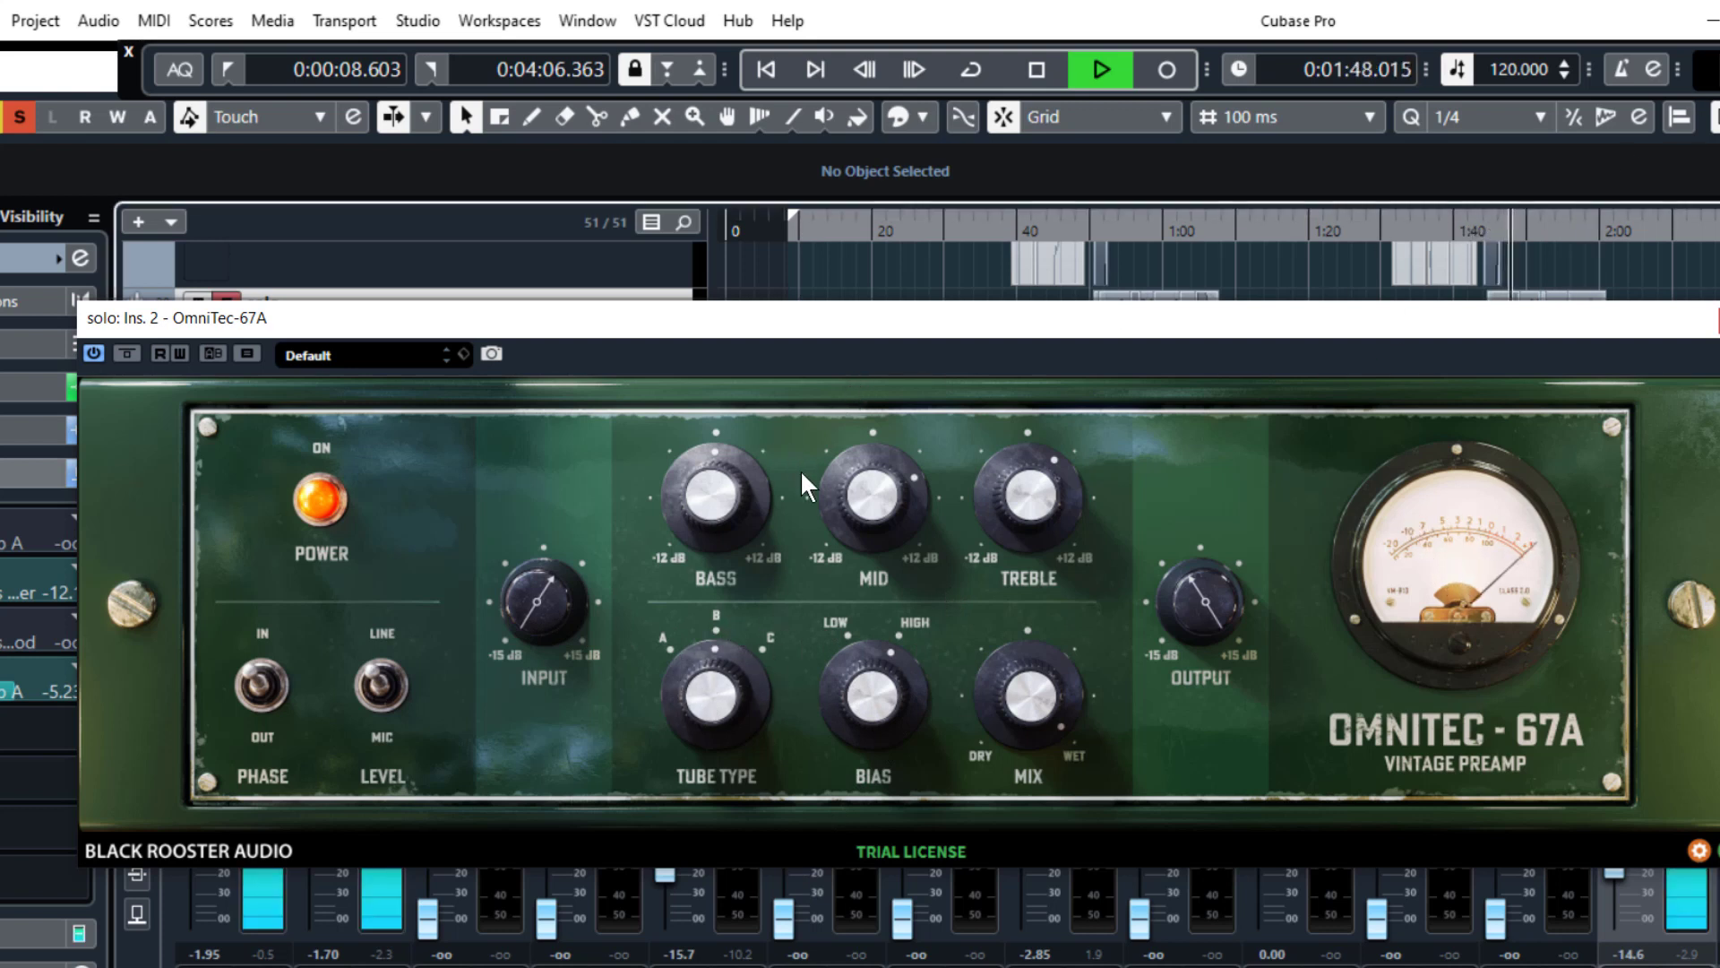
pyautogui.moveTo(765, 424); pyautogui.dragTo(749, 470)
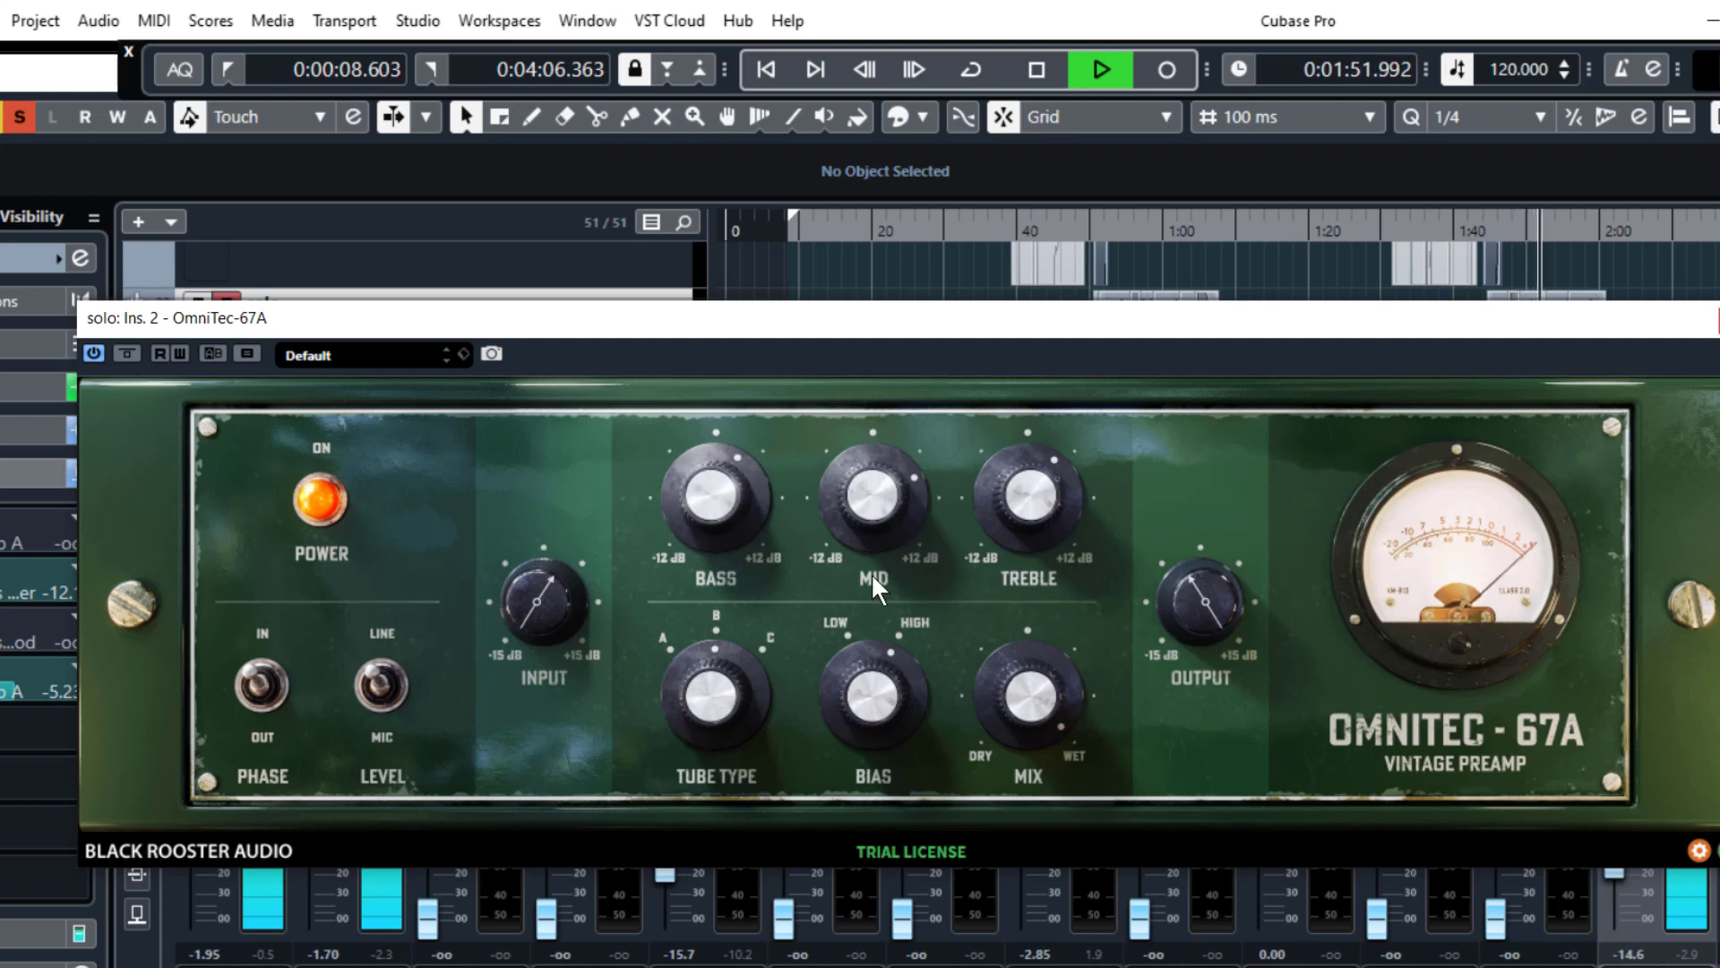
# Switch the solo preamp's tube type to C and compare the sound with its power off and on.
pyautogui.click(314, 515)
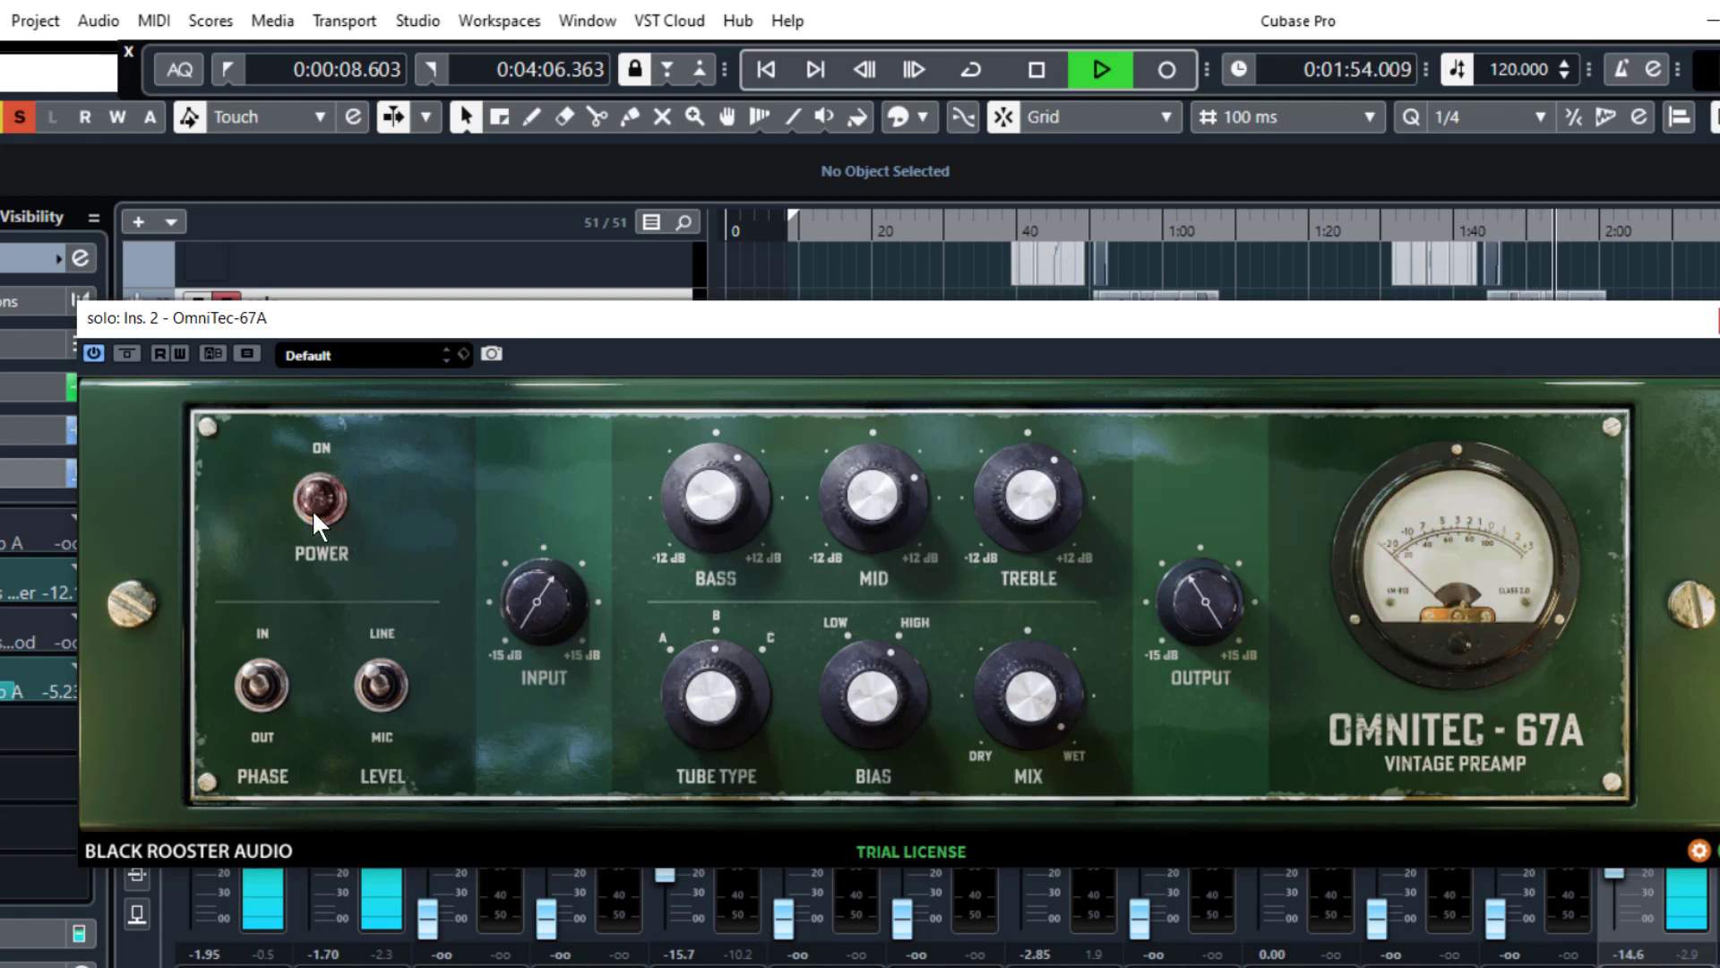
pyautogui.click(316, 507)
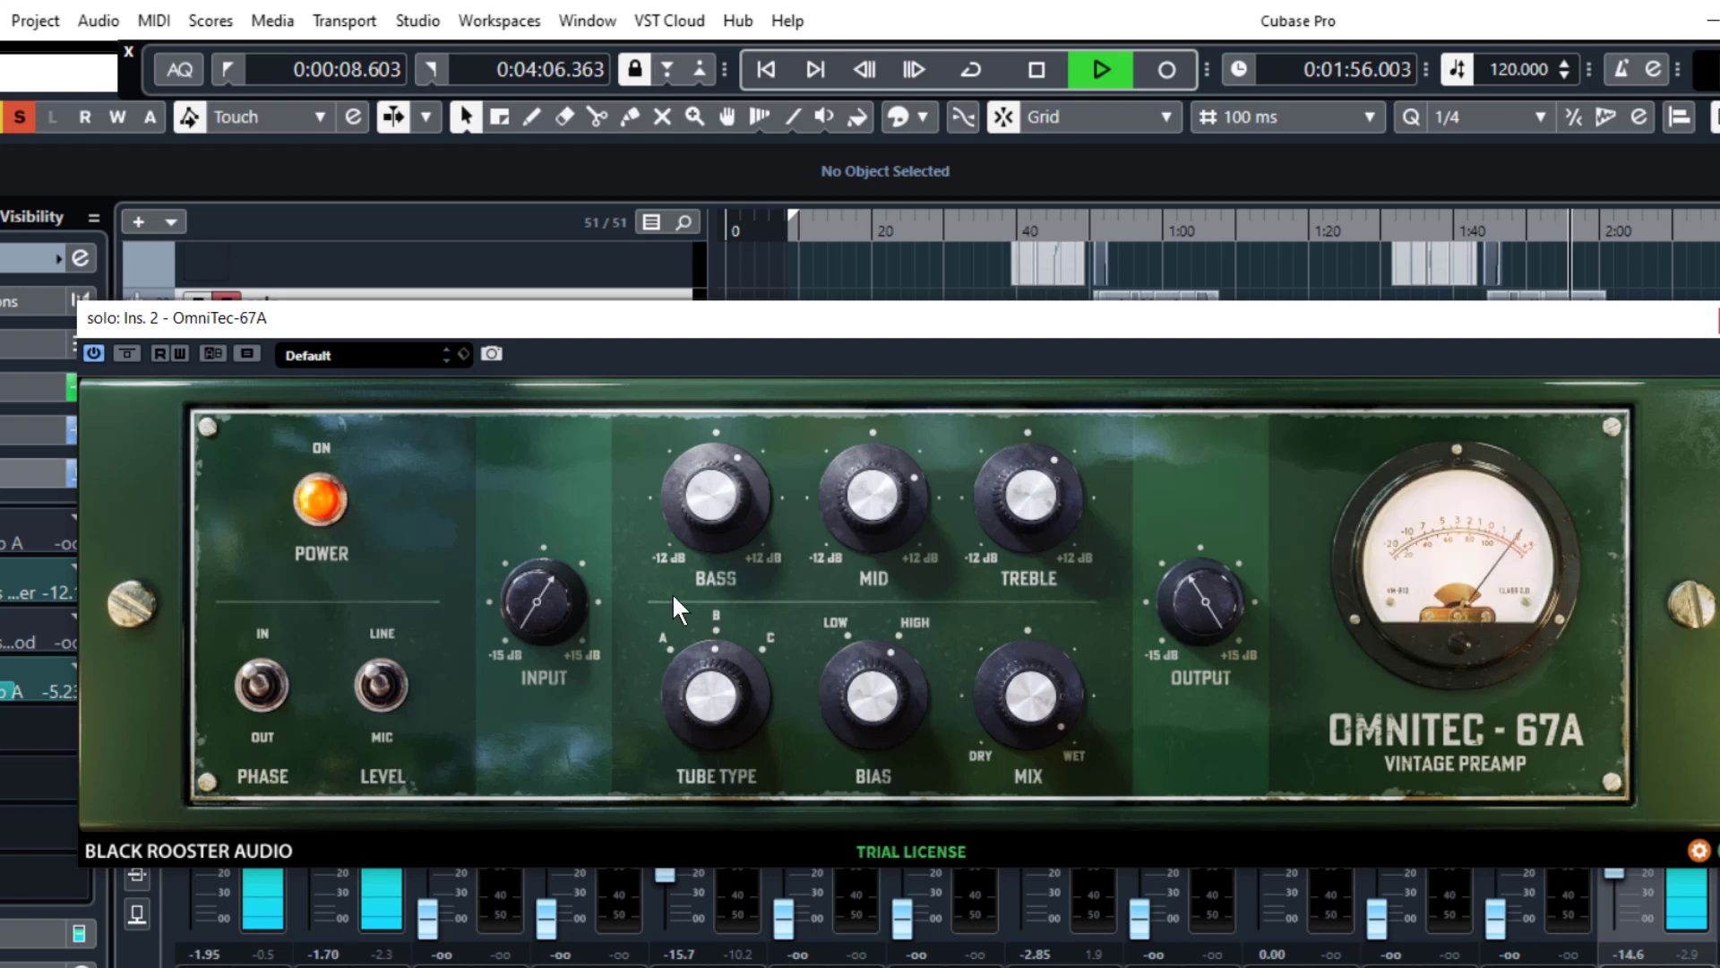
pyautogui.click(1505, 224)
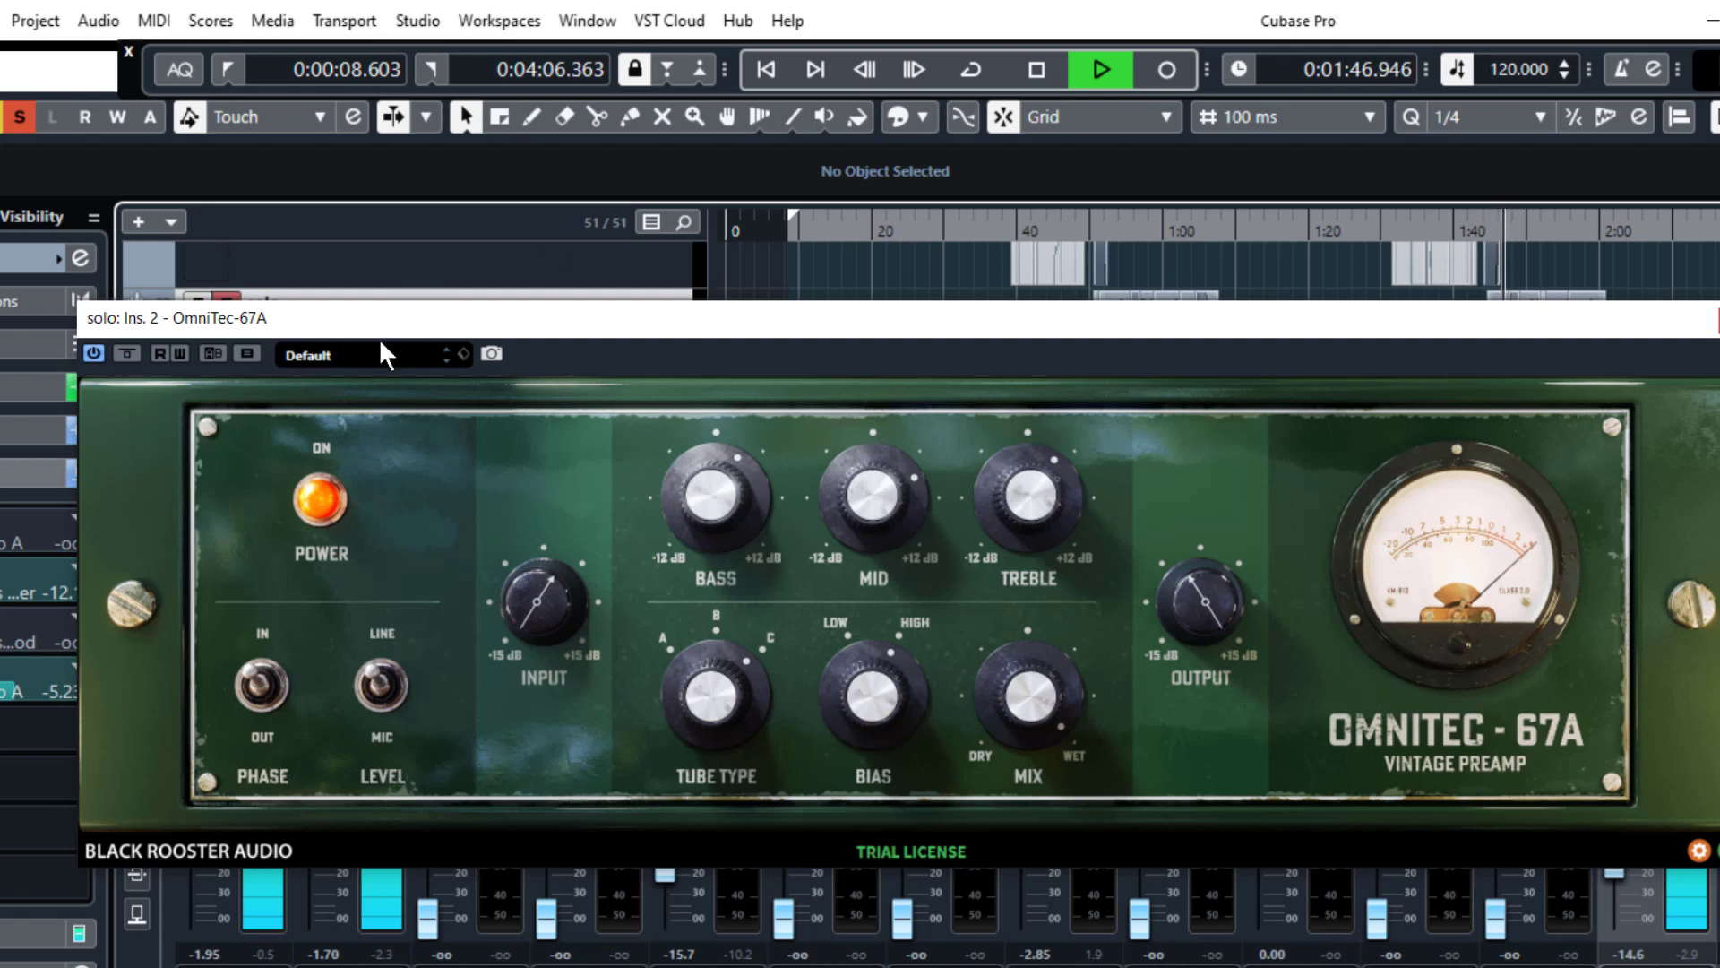
pyautogui.click(319, 503)
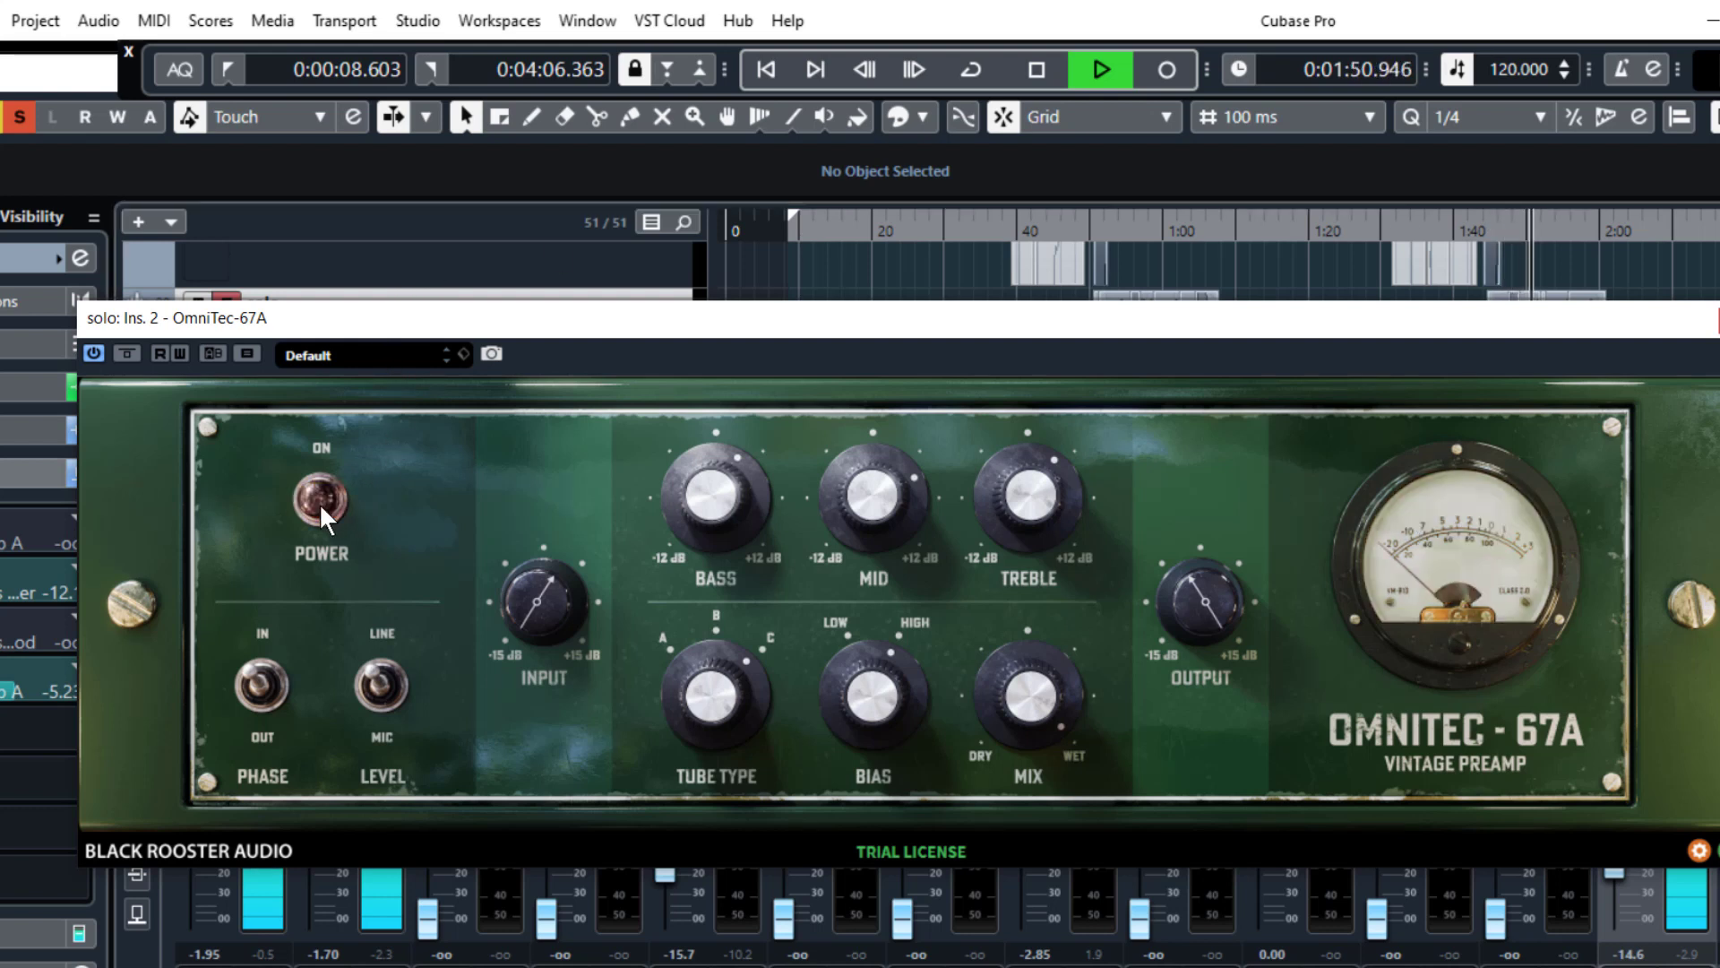
pyautogui.click(319, 502)
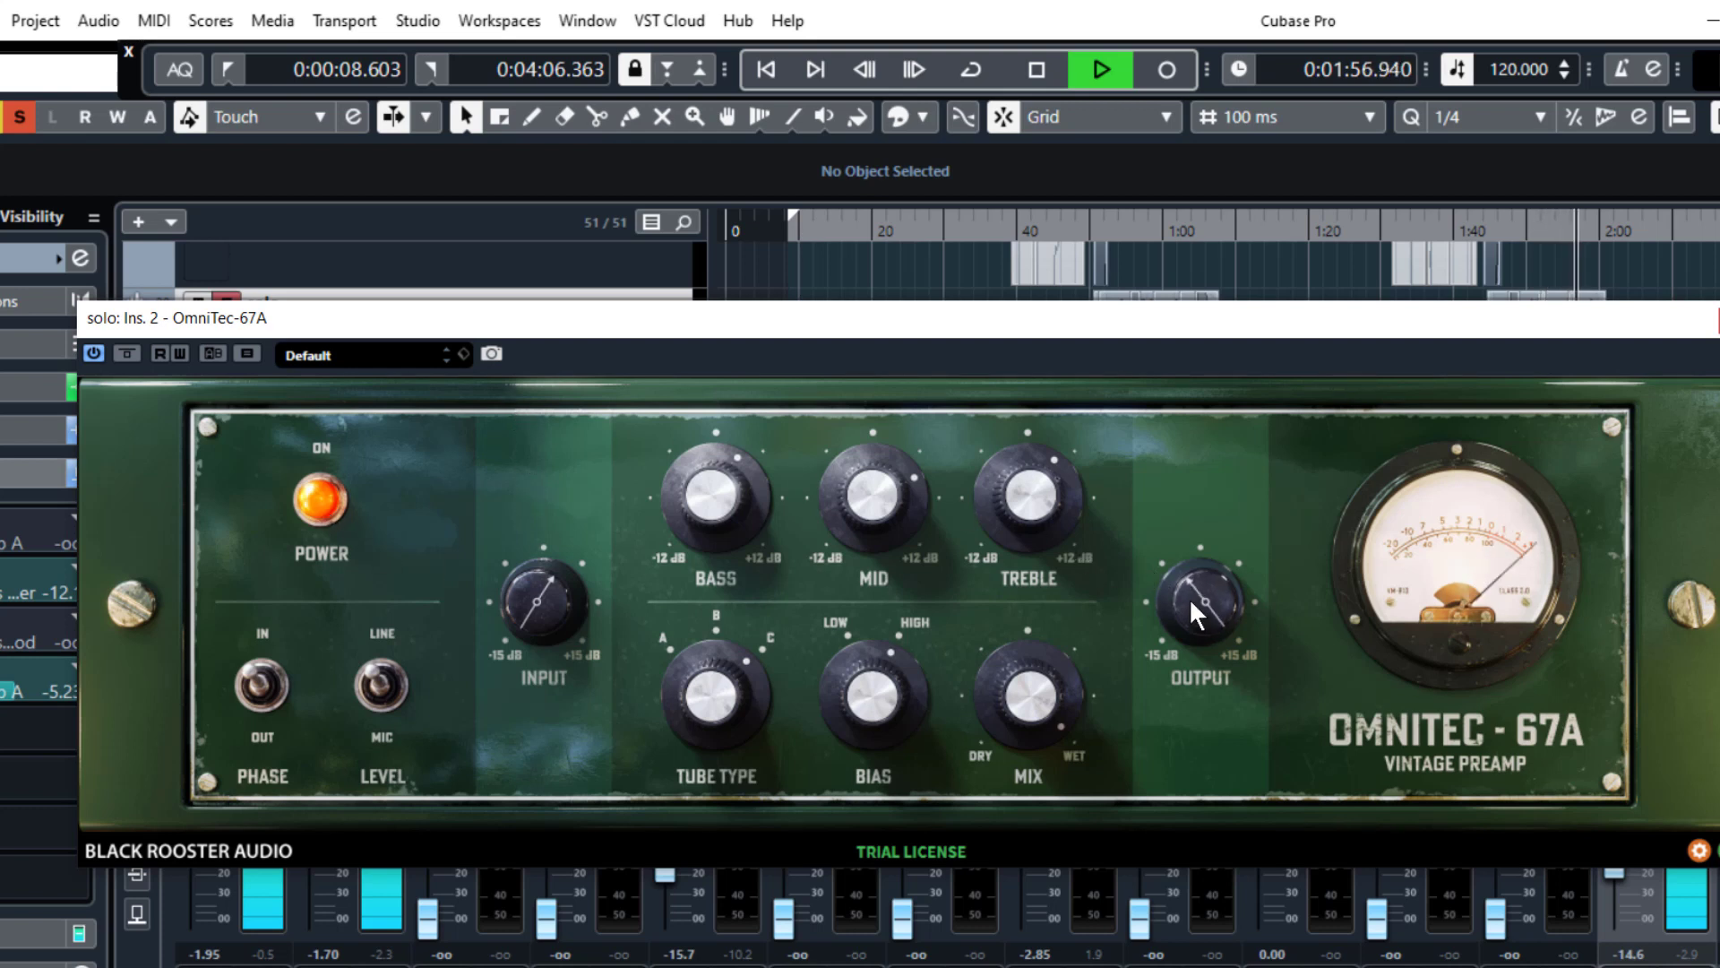
# Lower the solo preamp's input slightly, recheck the solo part from about 0:50 and close the preamp and channel windows.
pyautogui.moveTo(507, 610); pyautogui.dragTo(507, 642)
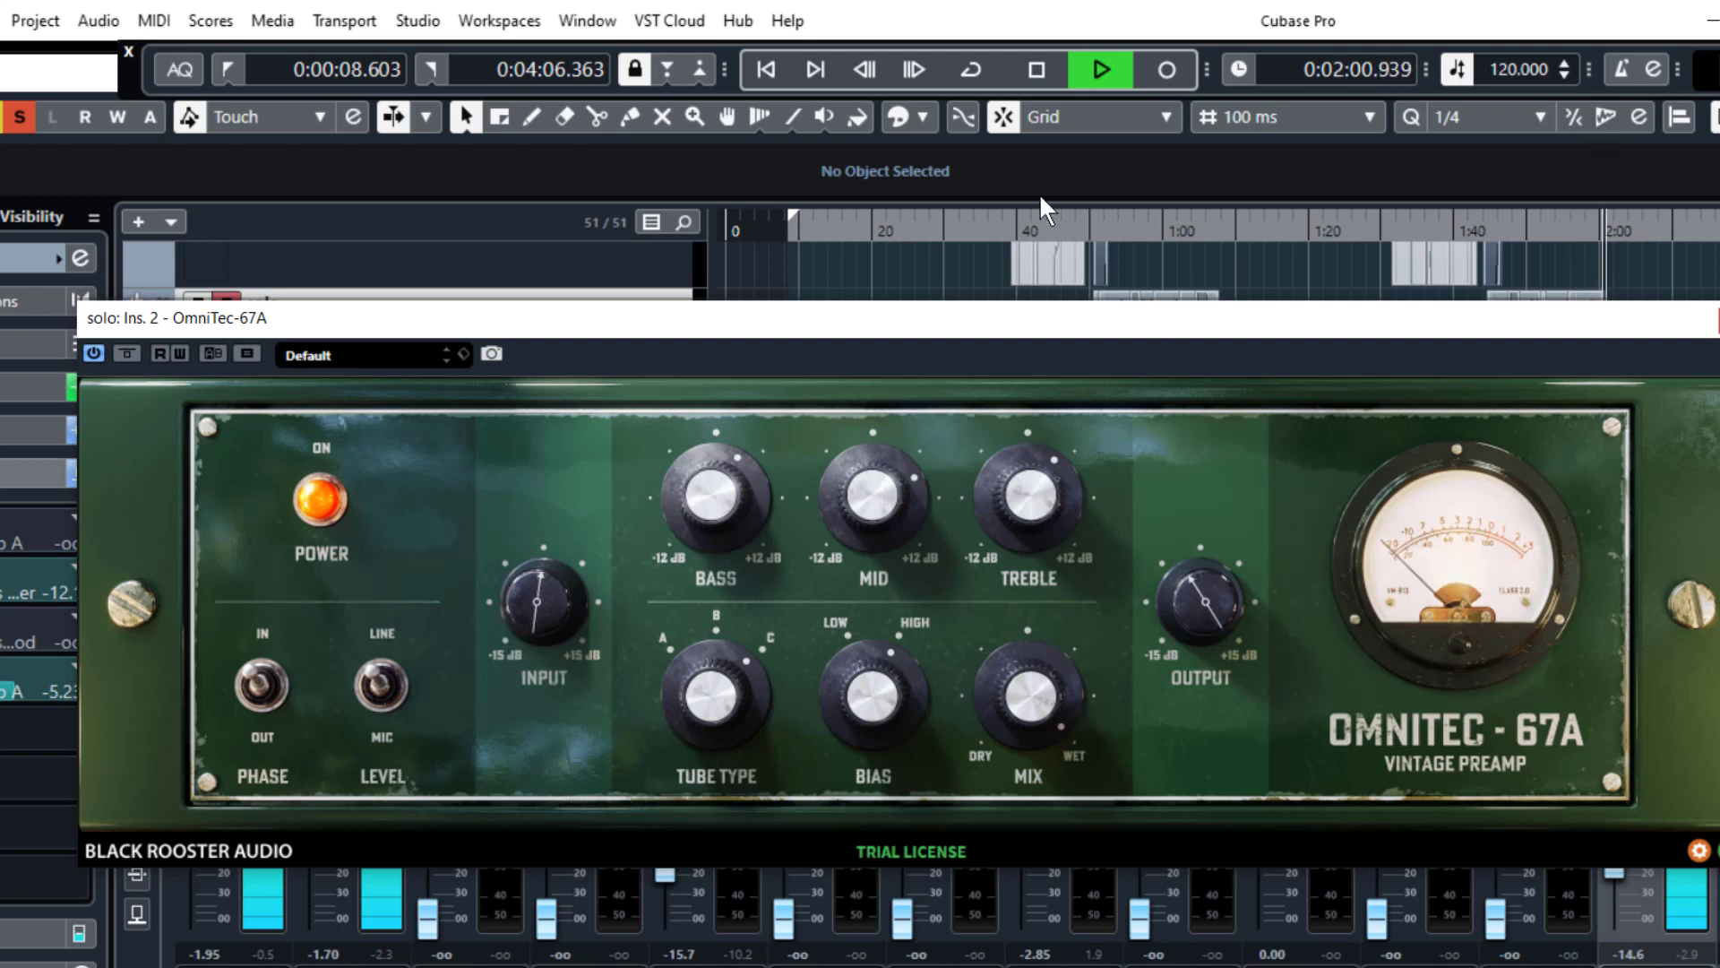
pyautogui.click(1026, 219)
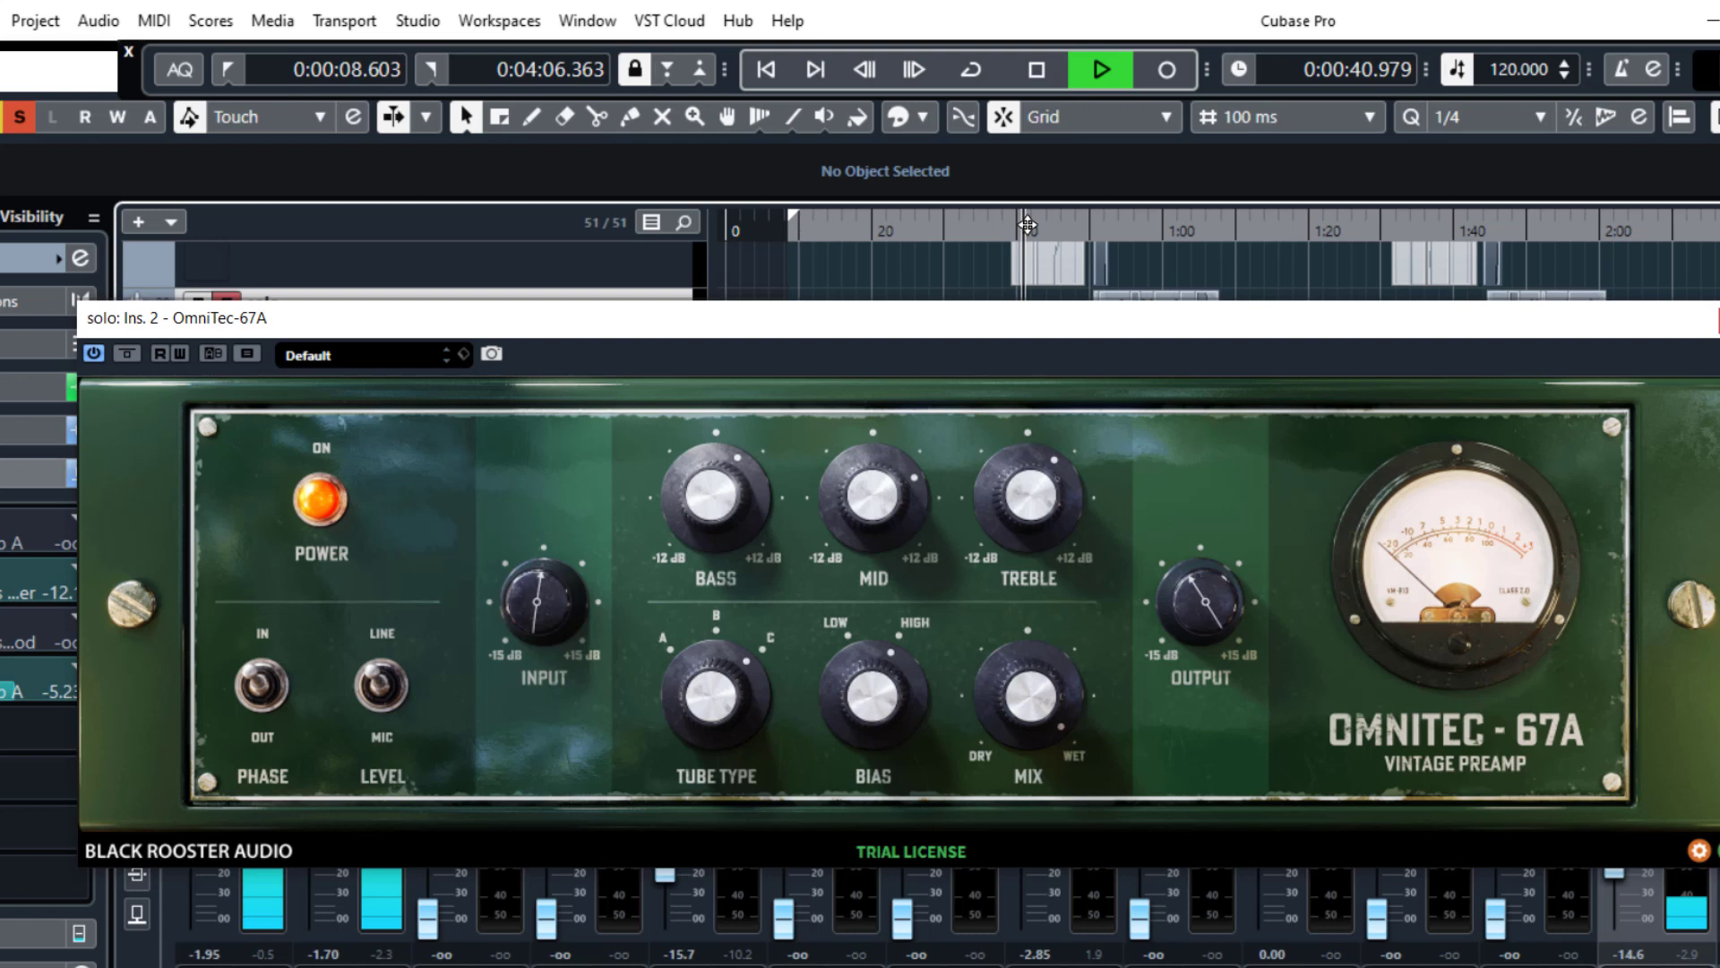
pyautogui.click(1079, 233)
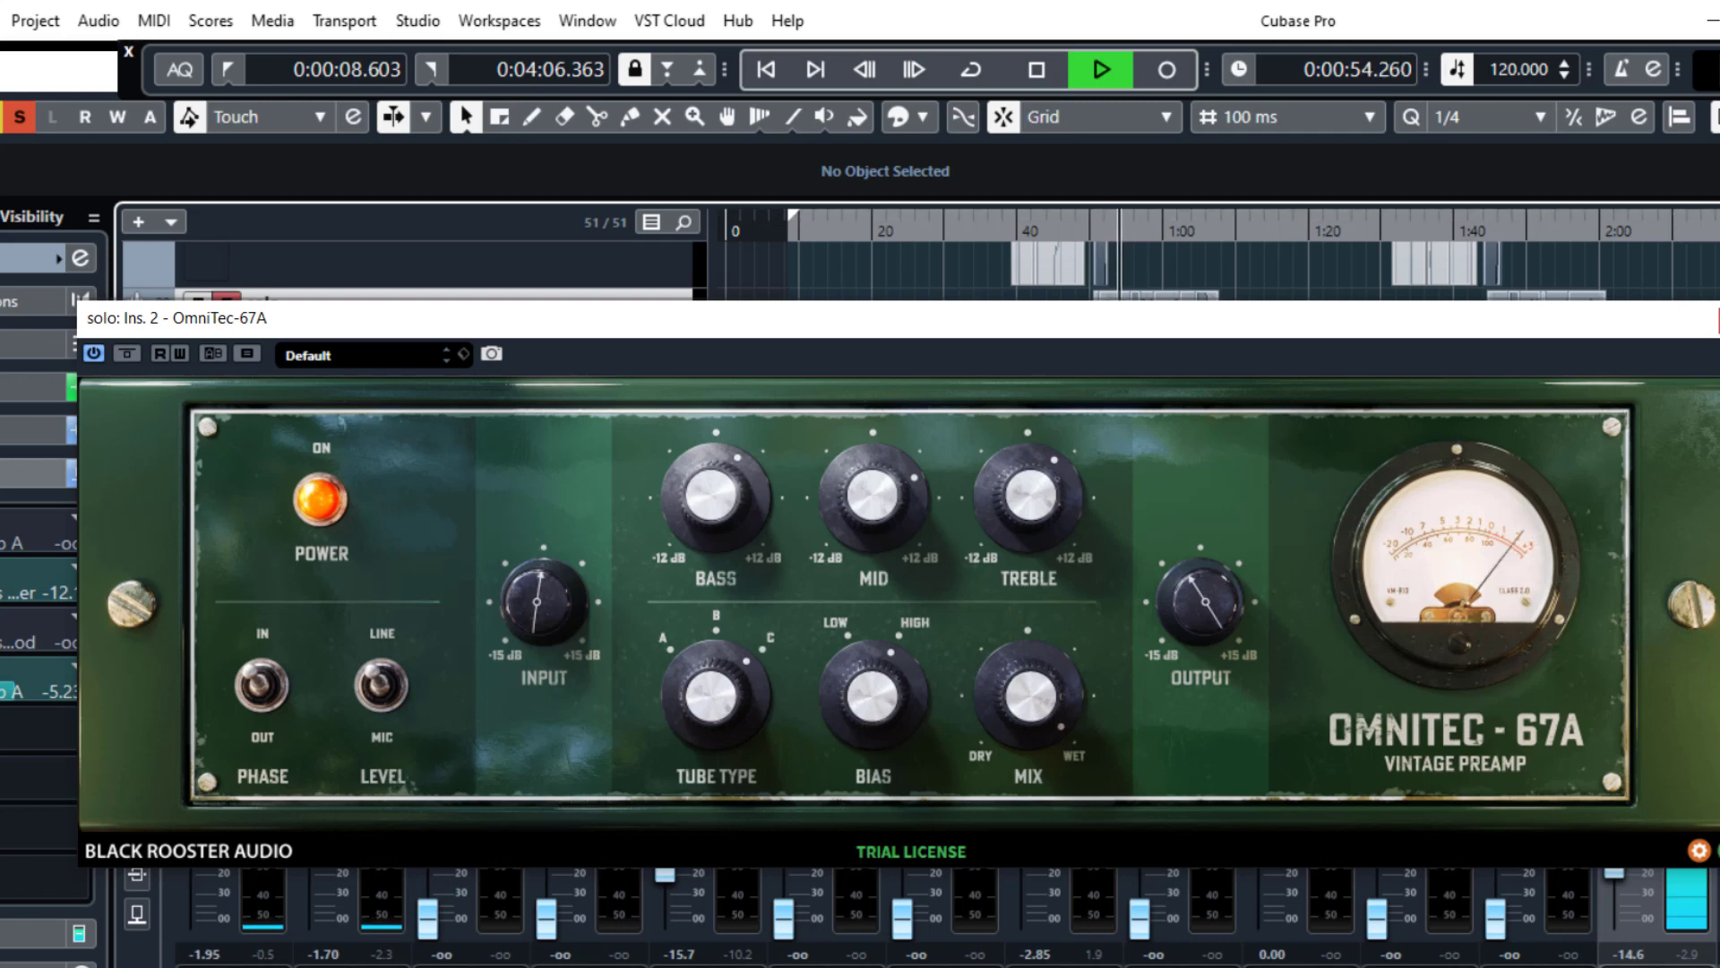
pyautogui.click(1304, 883)
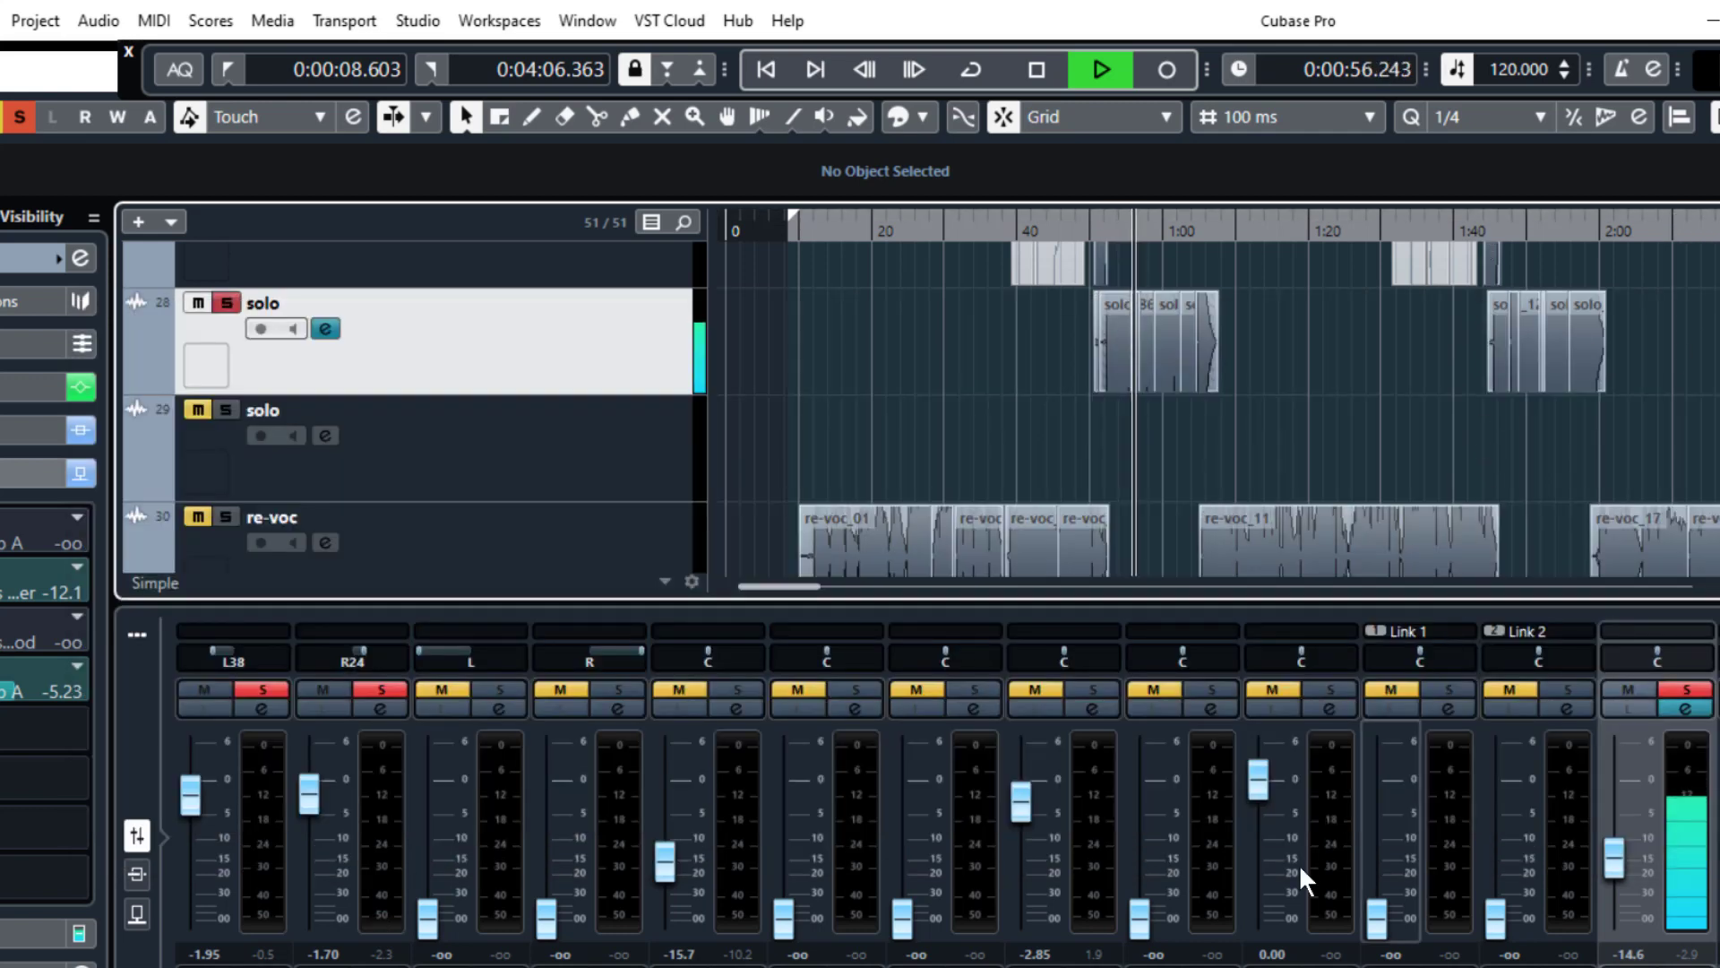
pyautogui.scroll(-3, 1304, 882)
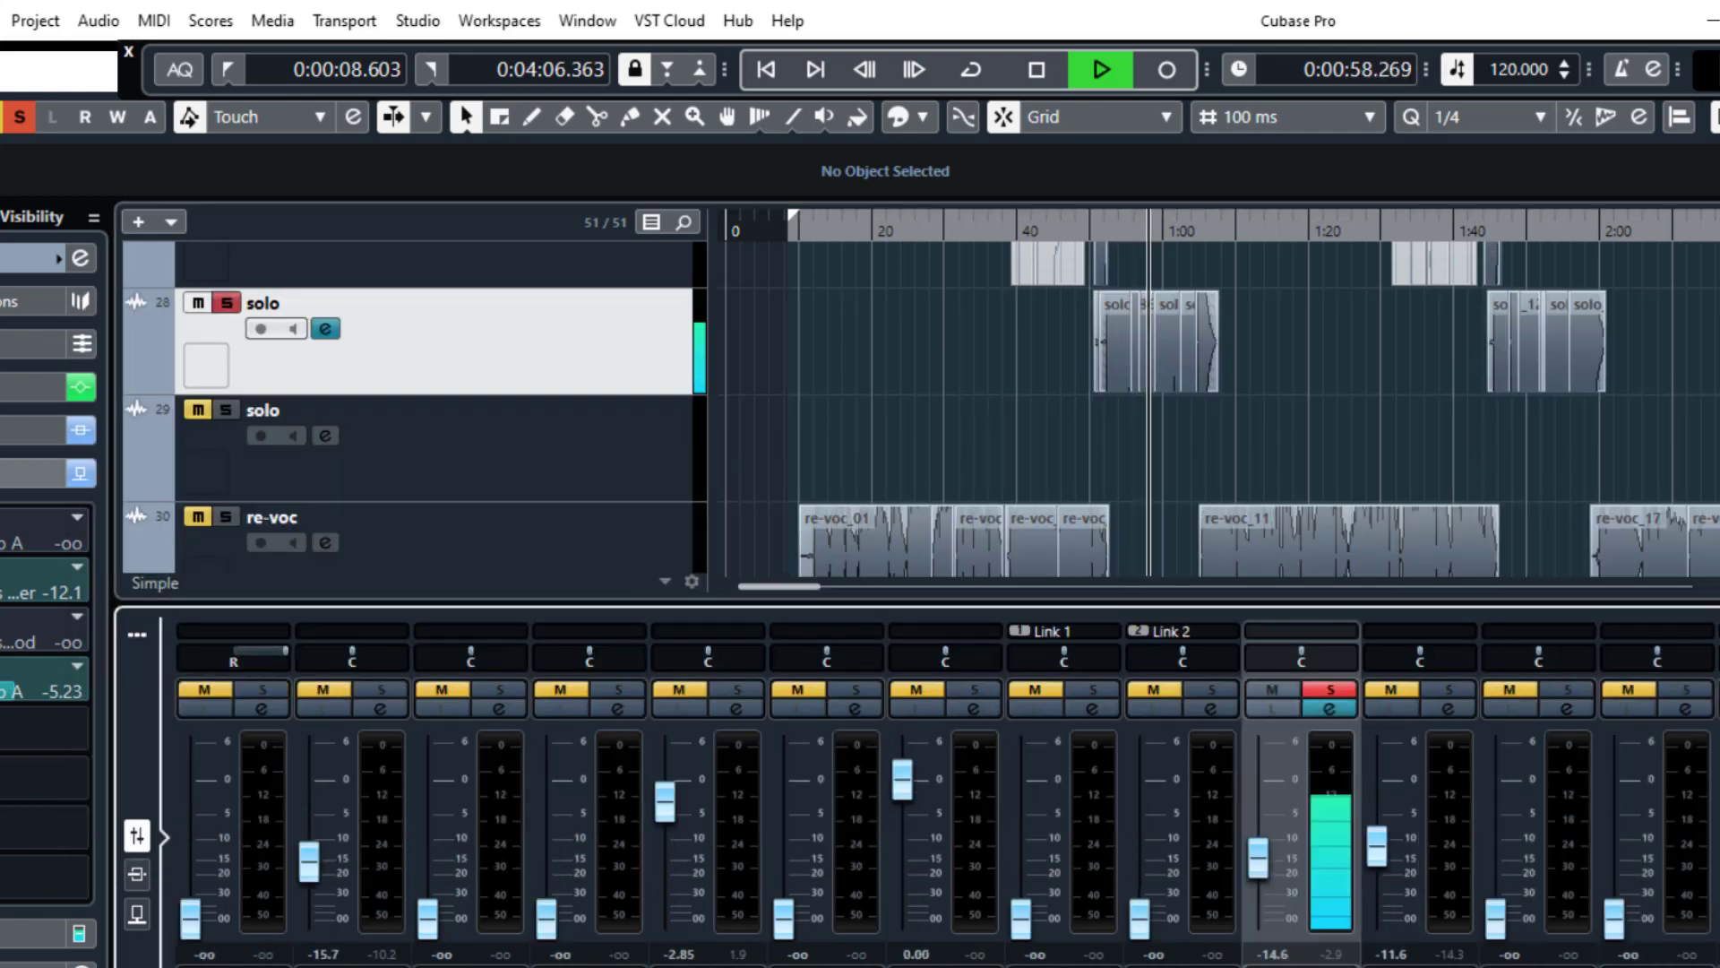
# Set the playing solo track's fader to -16.7, and bring in the bass track with its fader at -4.41.
pyautogui.scroll(-3, 947, 793)
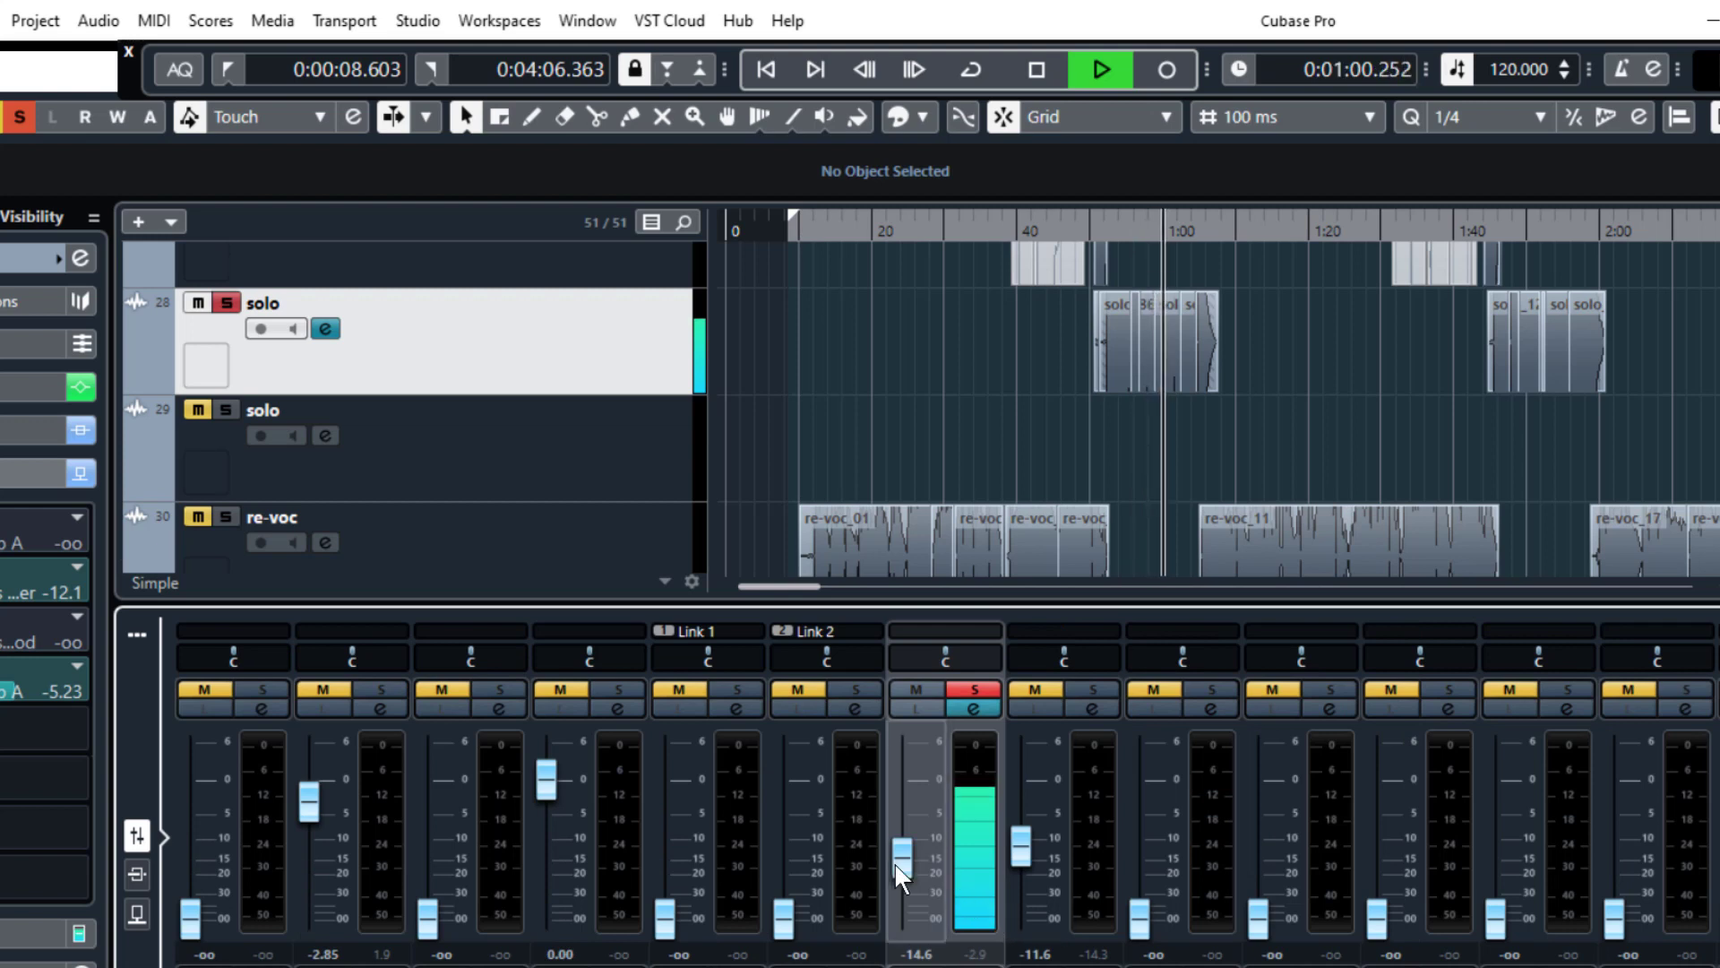
pyautogui.moveTo(903, 868); pyautogui.dragTo(903, 879)
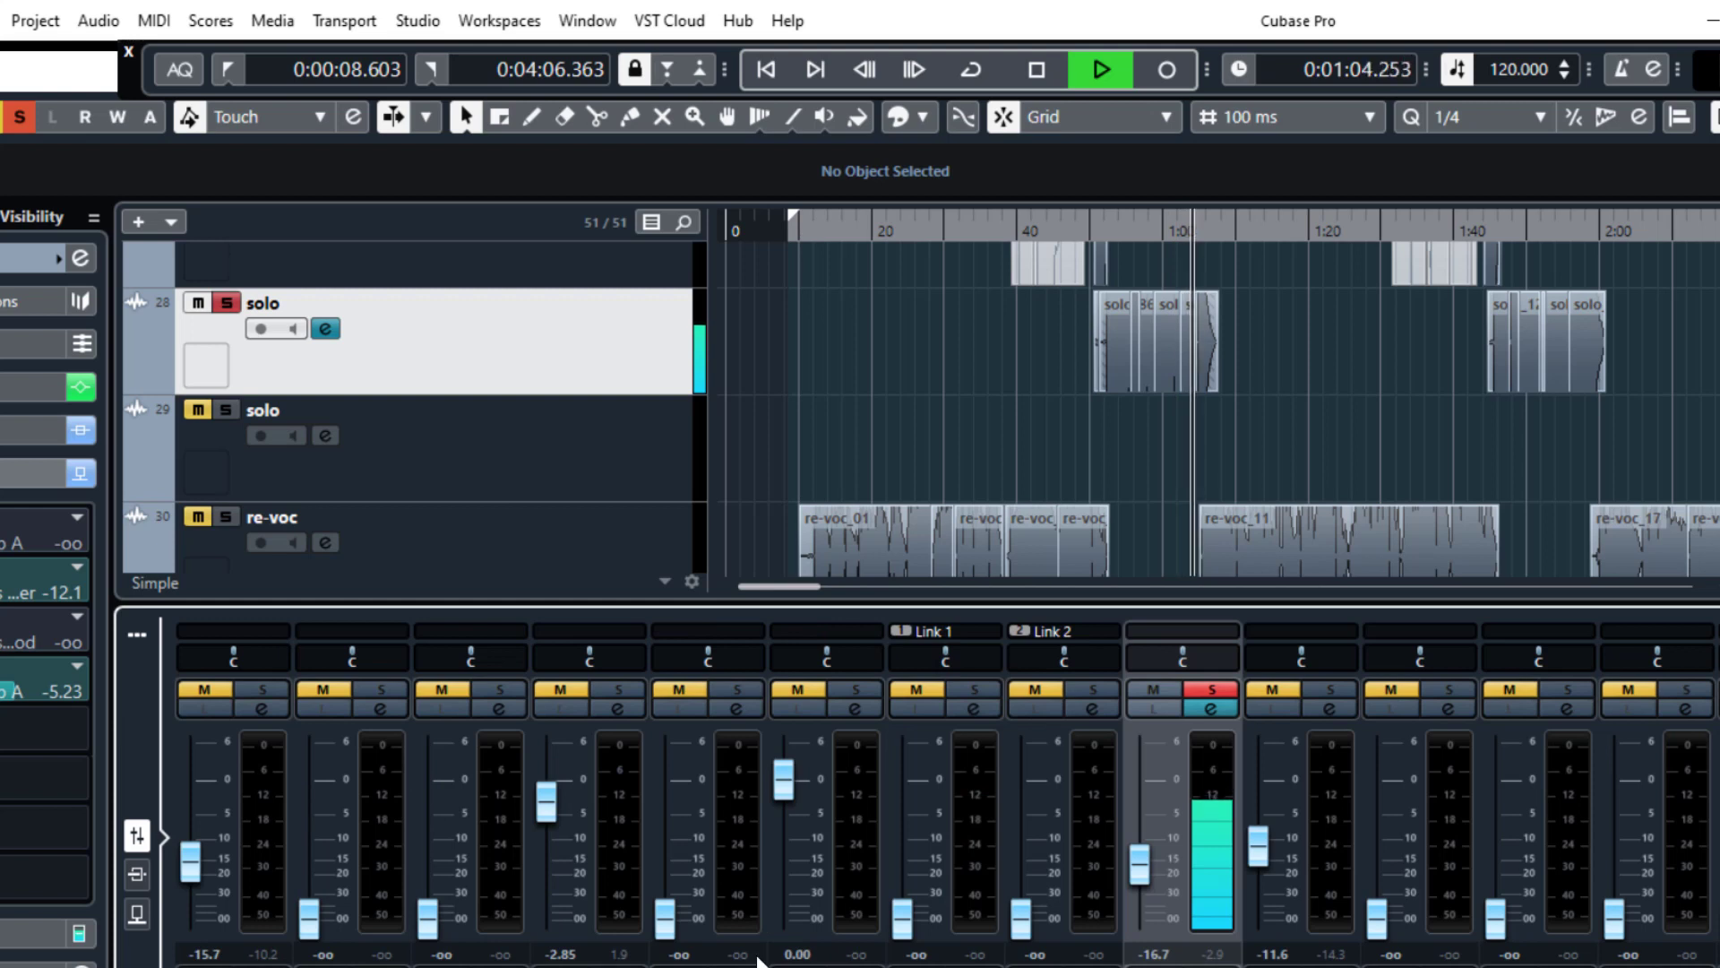
pyautogui.click(618, 689)
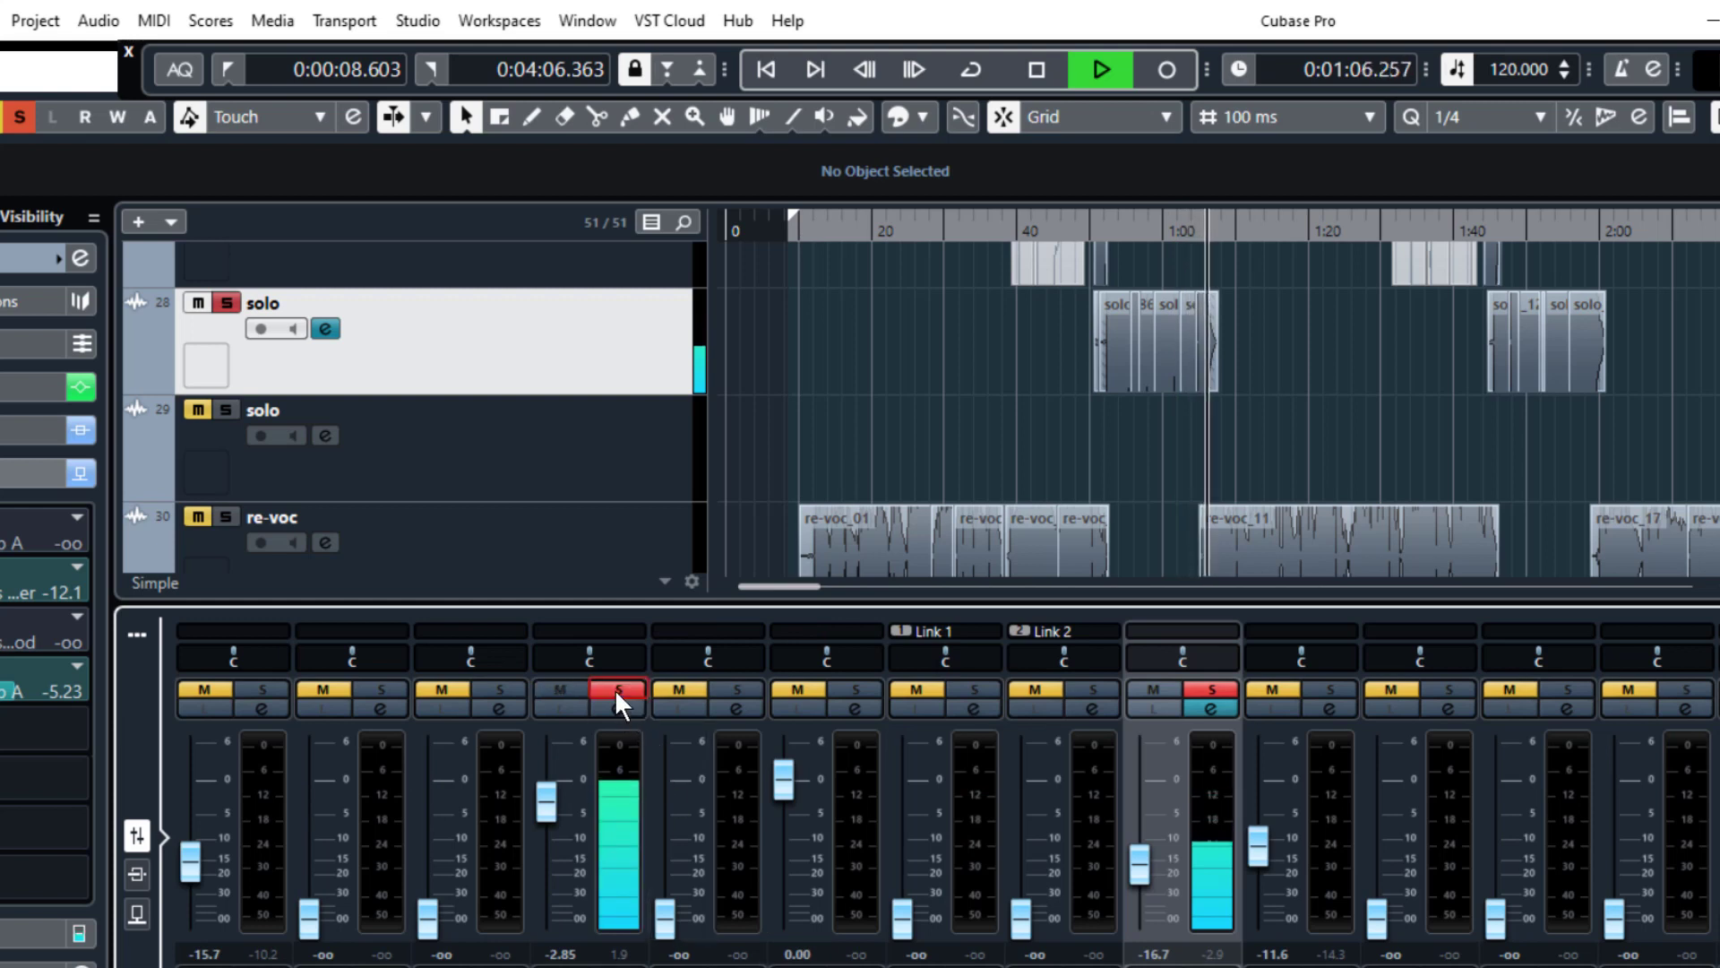
pyautogui.moveTo(552, 808); pyautogui.dragTo(552, 818)
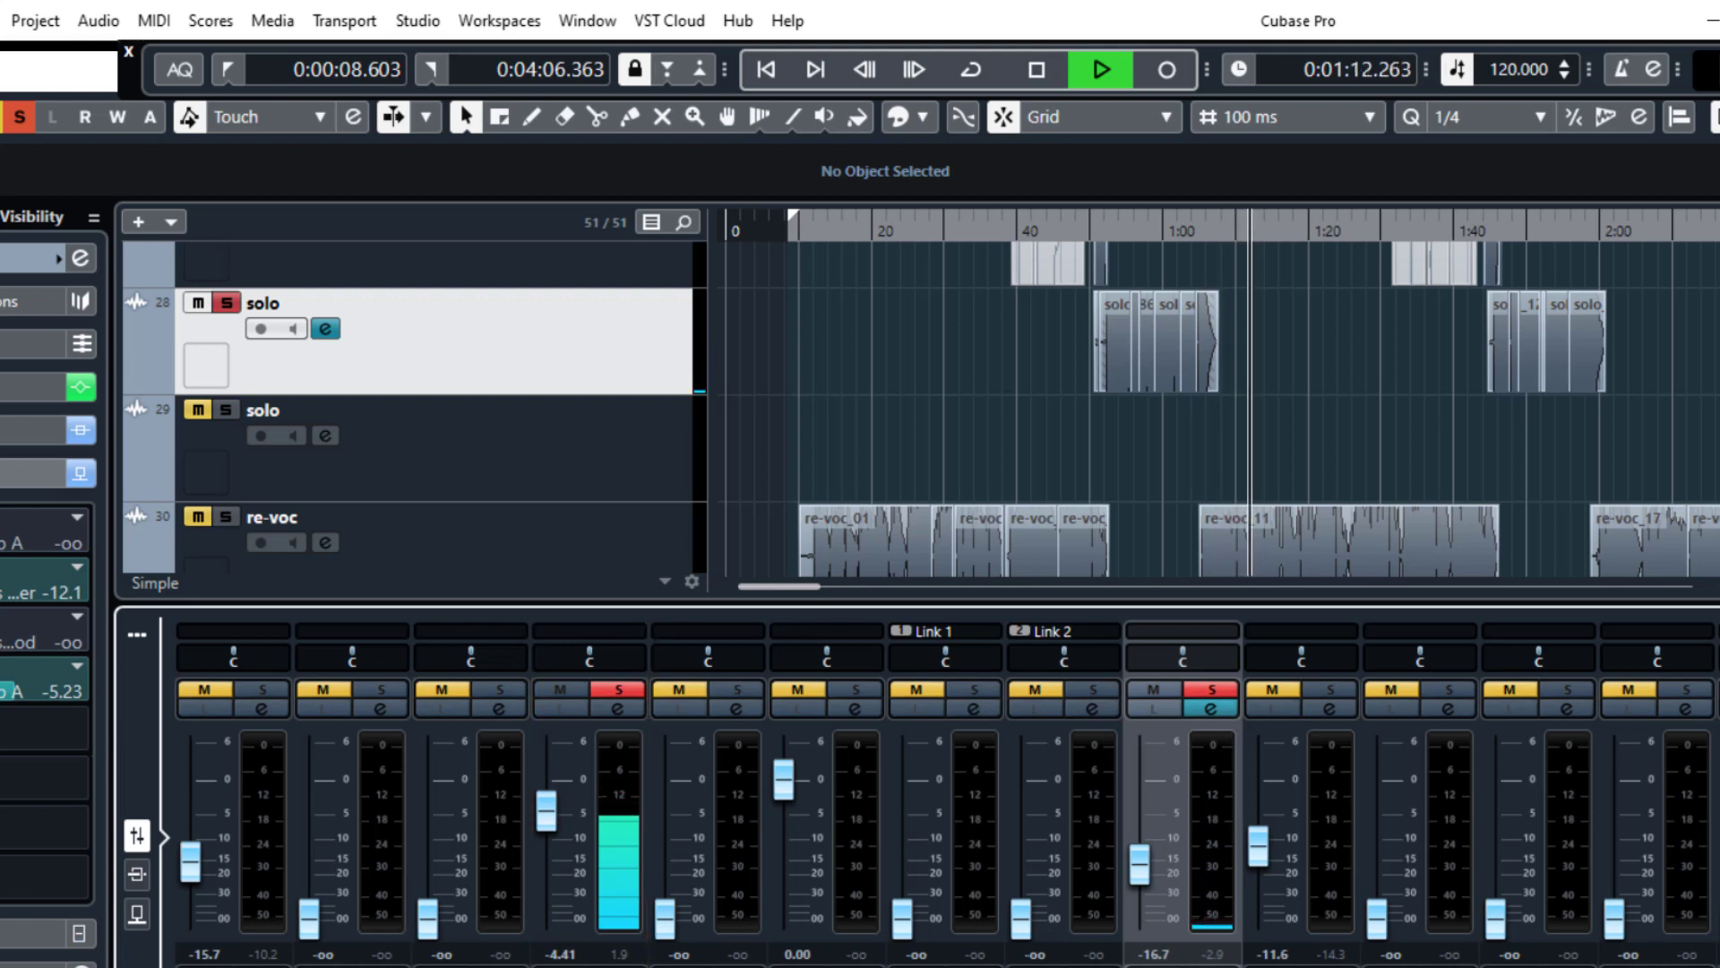
# Rebalance the mix by setting the acoustic group fader to 0.44, DRUM BUS to -0.83 and main acoustic channel 39 to -4.59.
pyautogui.hscroll(3, 941, 806)
pyautogui.hscroll(2, 806, 836)
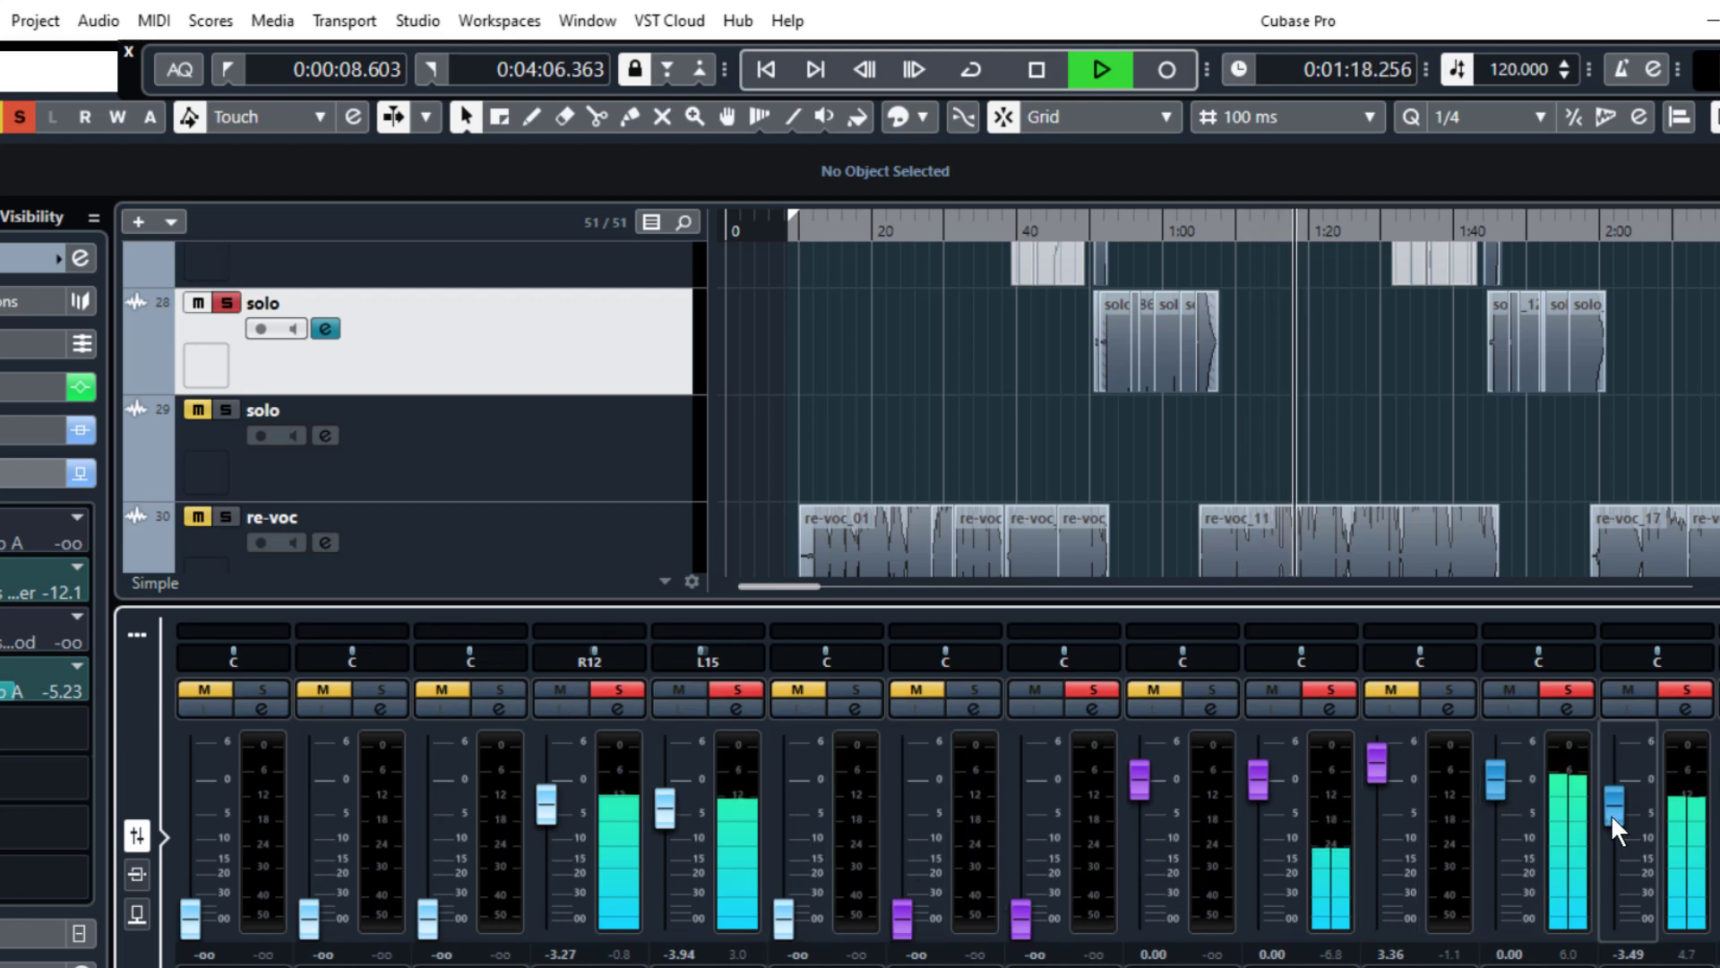
pyautogui.moveTo(1611, 813)
pyautogui.mouseDown()
pyautogui.moveTo(1605, 771)
pyautogui.moveTo(1605, 788)
pyautogui.mouseUp()
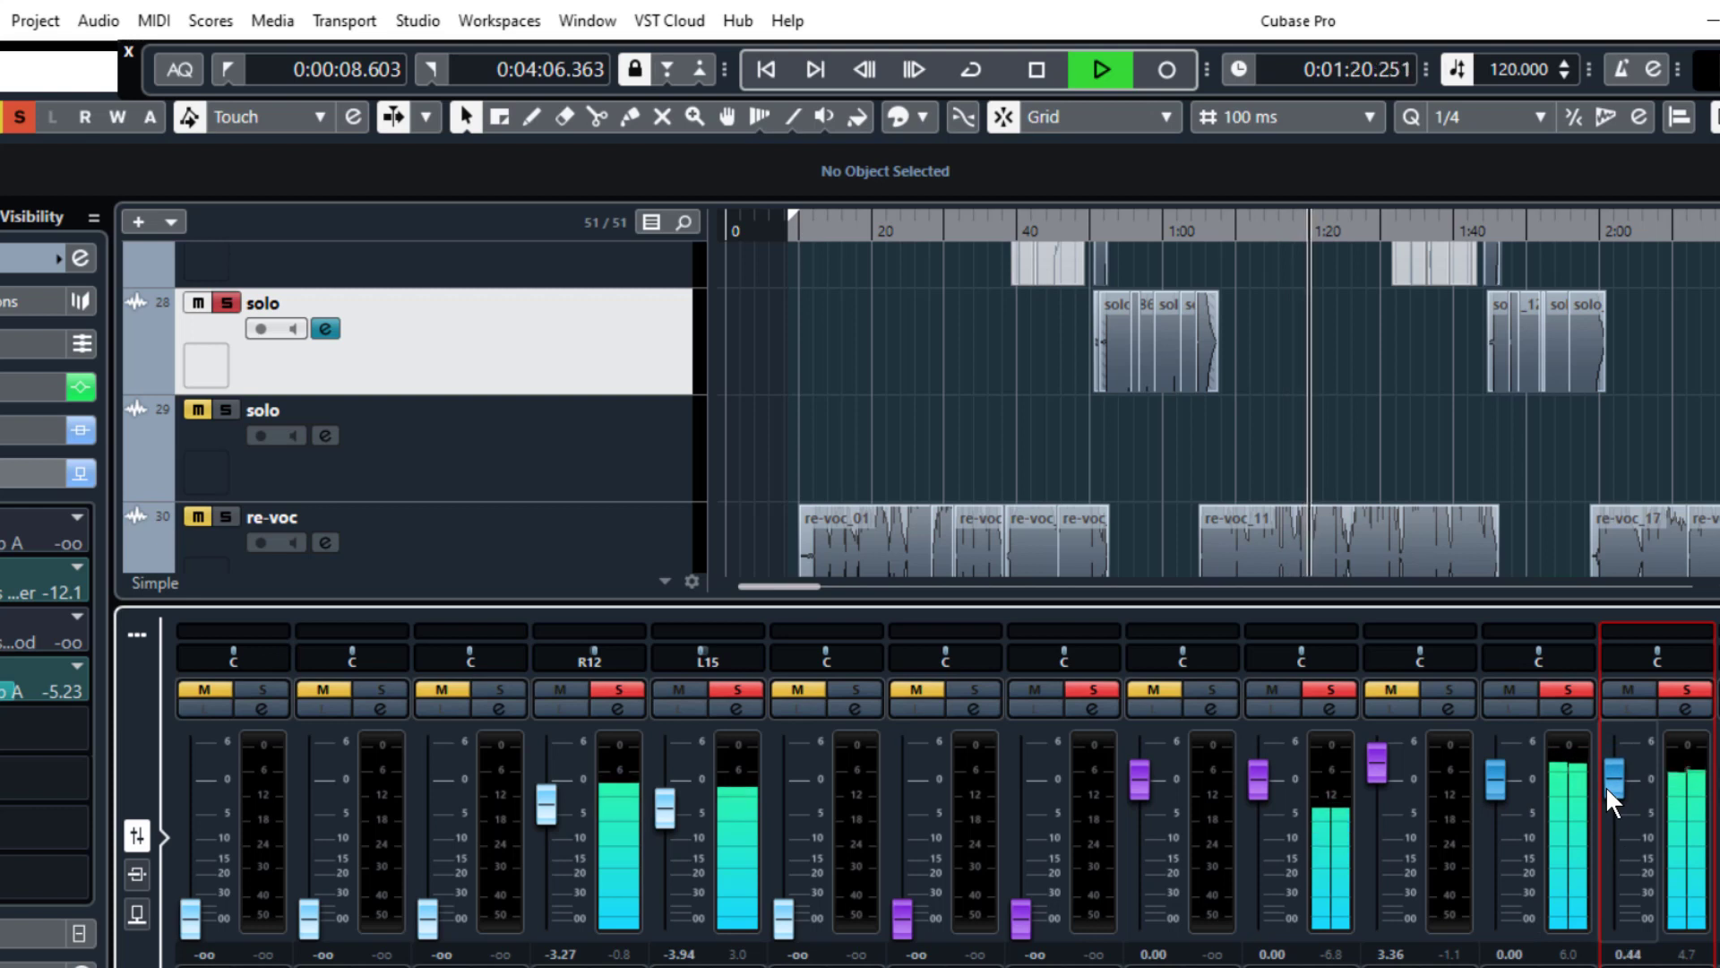
pyautogui.moveTo(1492, 791); pyautogui.dragTo(1497, 792)
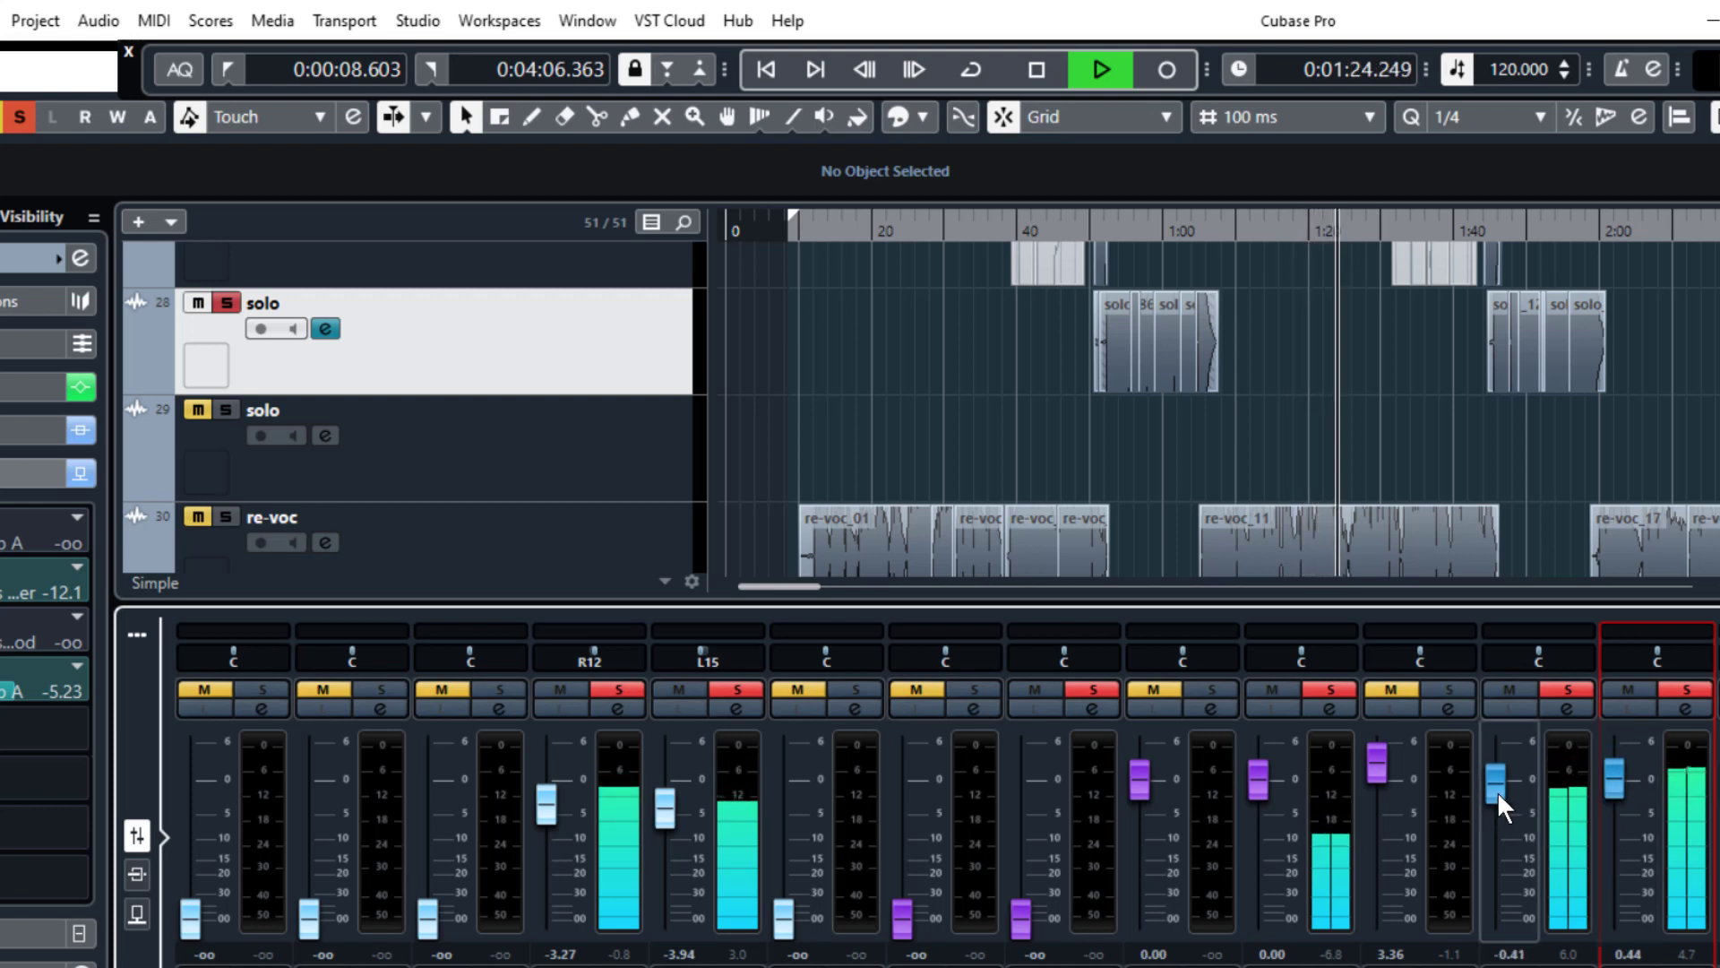
pyautogui.moveTo(1497, 792); pyautogui.dragTo(1487, 787)
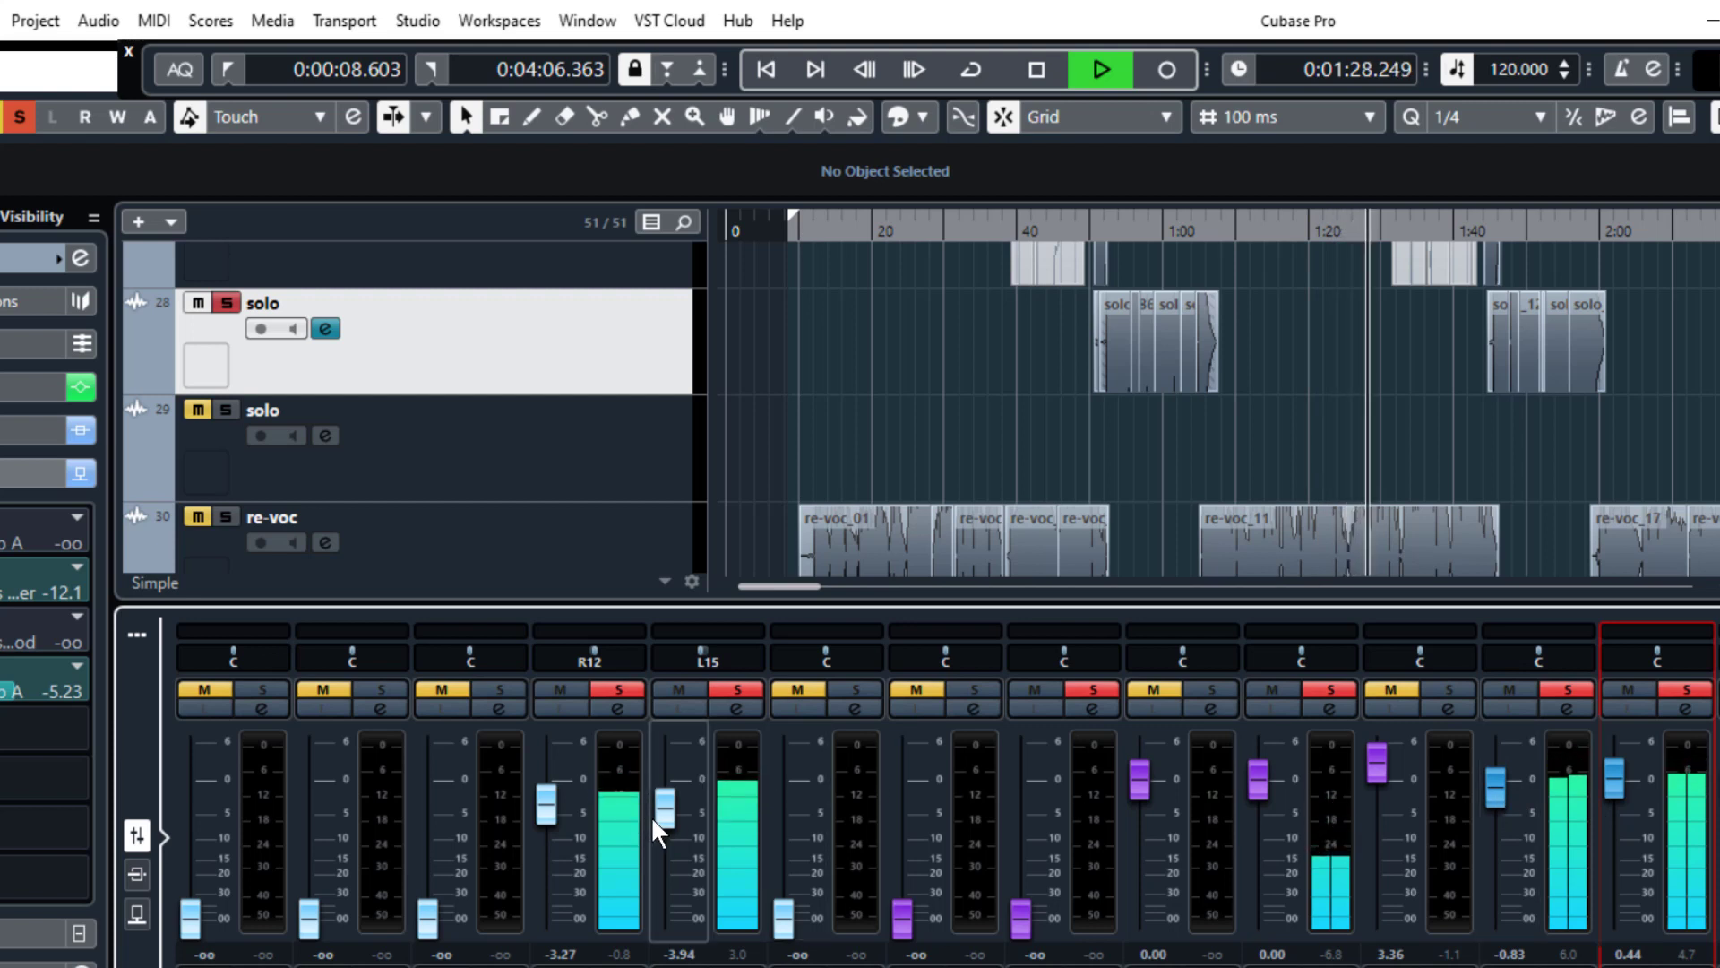
pyautogui.moveTo(651, 815); pyautogui.dragTo(660, 820)
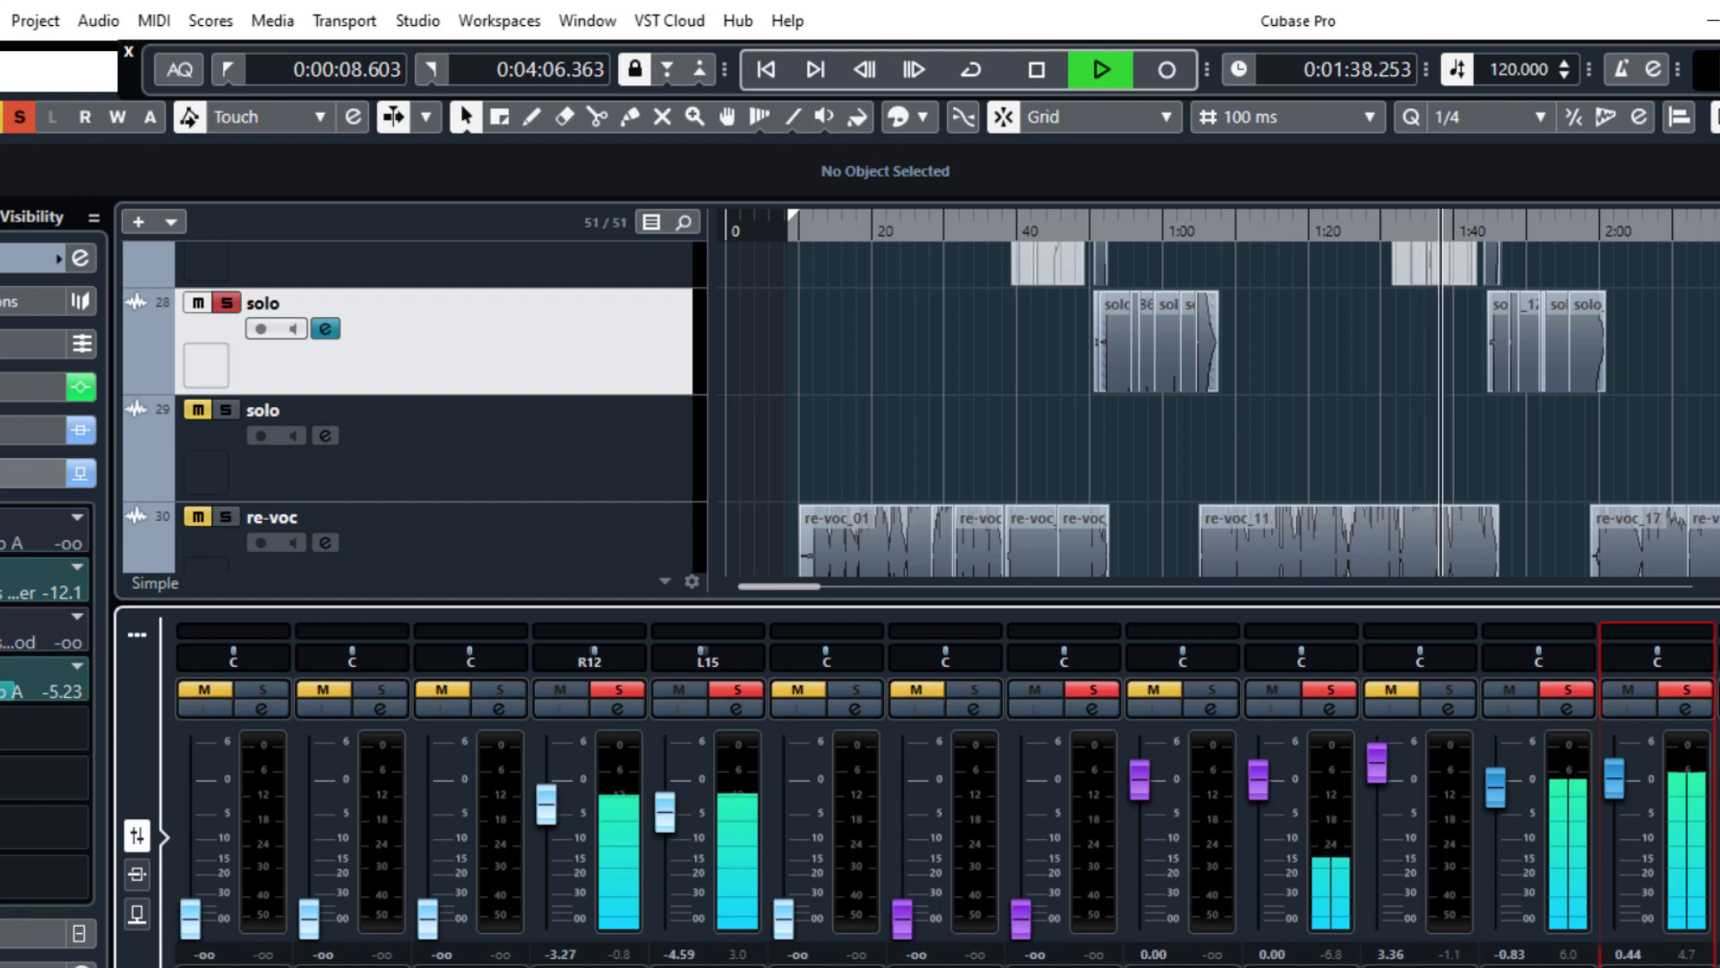
# Open the bass channel's settings, restart playback from the beginning and open its OmniTec-67A insert.
pyautogui.hscroll(-3, 940, 806)
pyautogui.hscroll(-3, 896, 806)
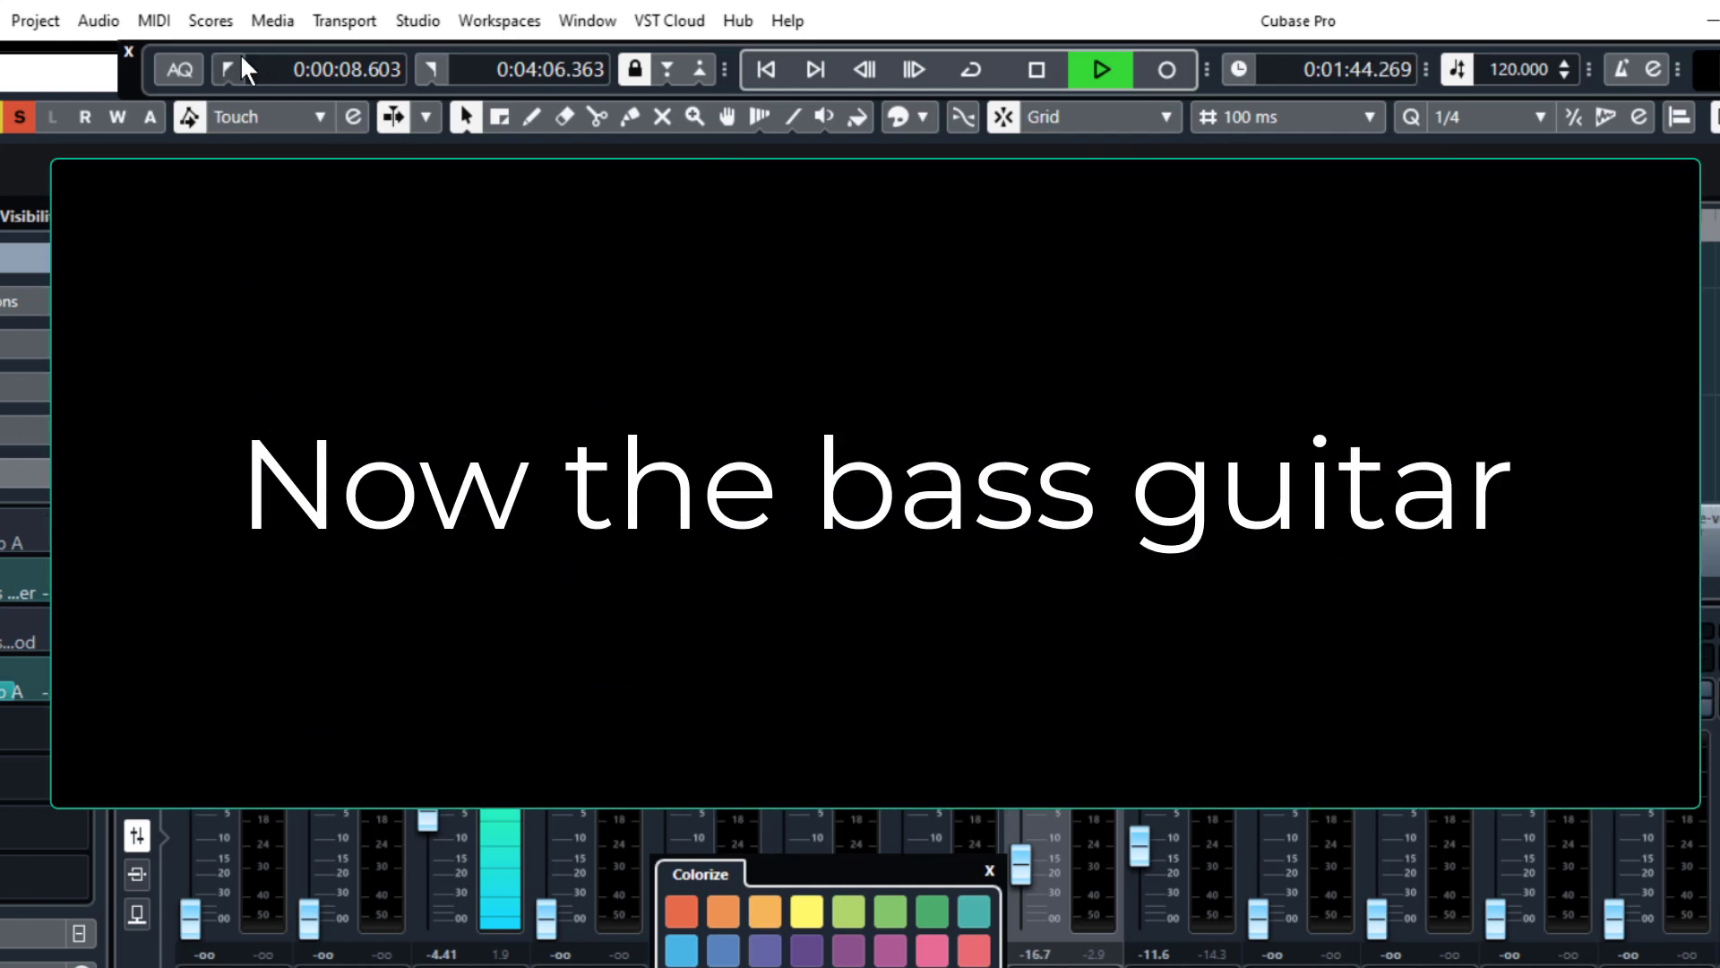
pyautogui.press('space')
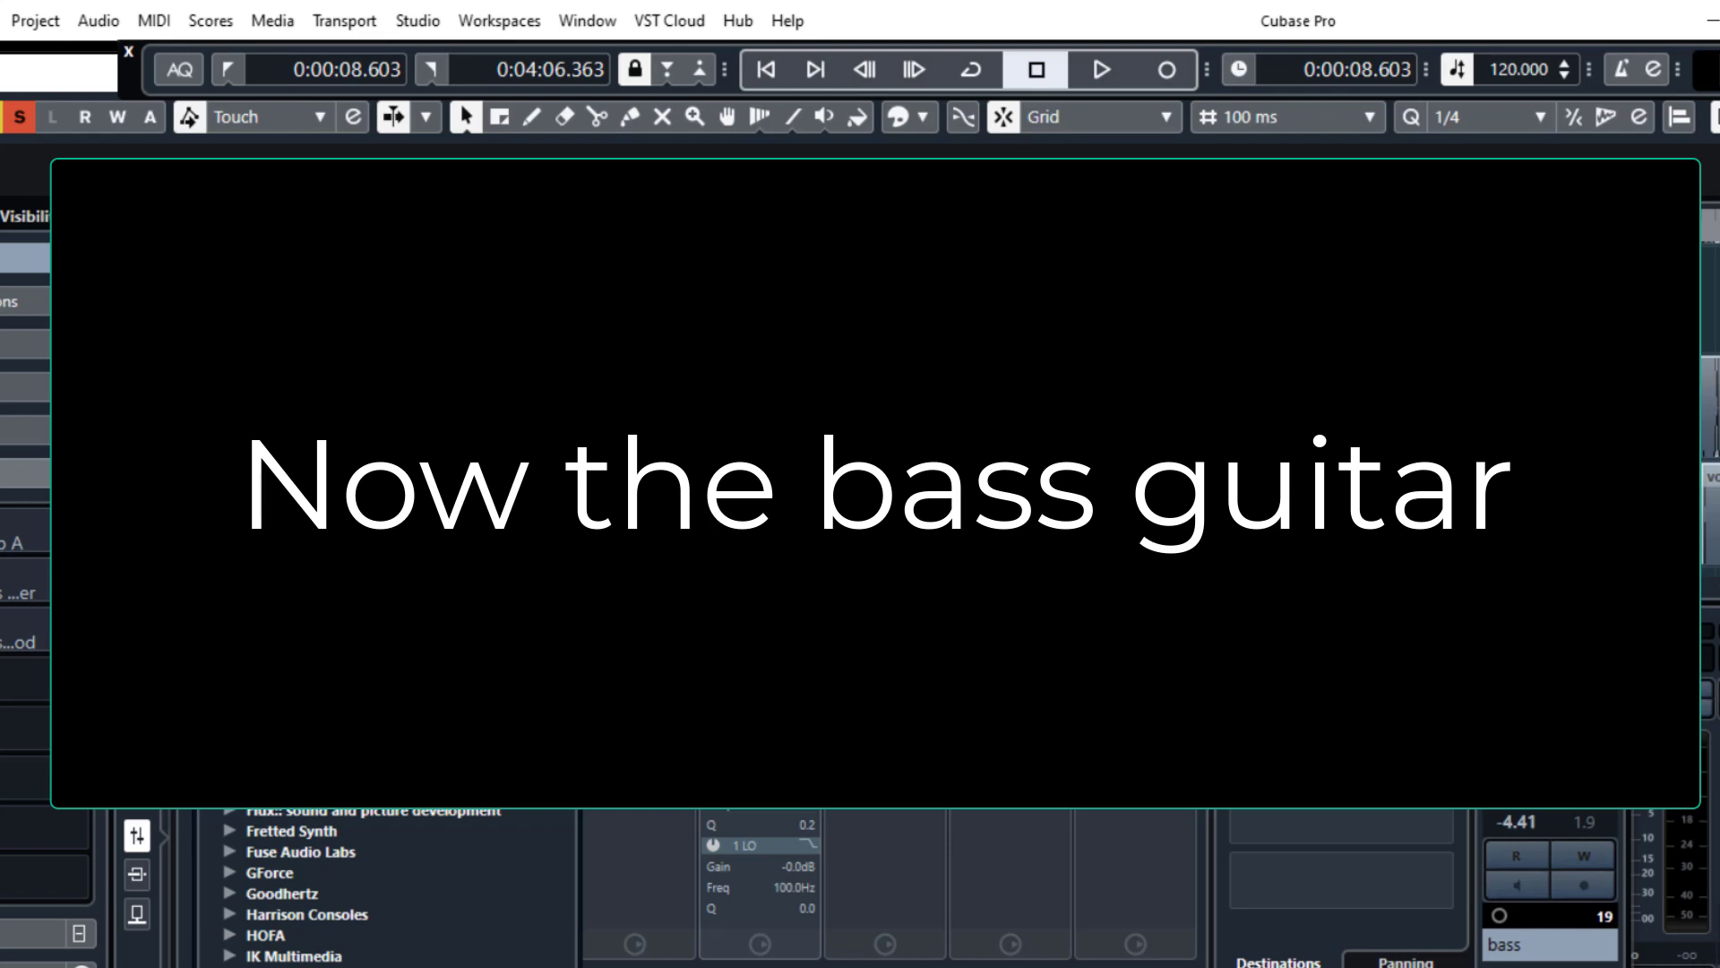
pyautogui.scroll(-5, 385, 887)
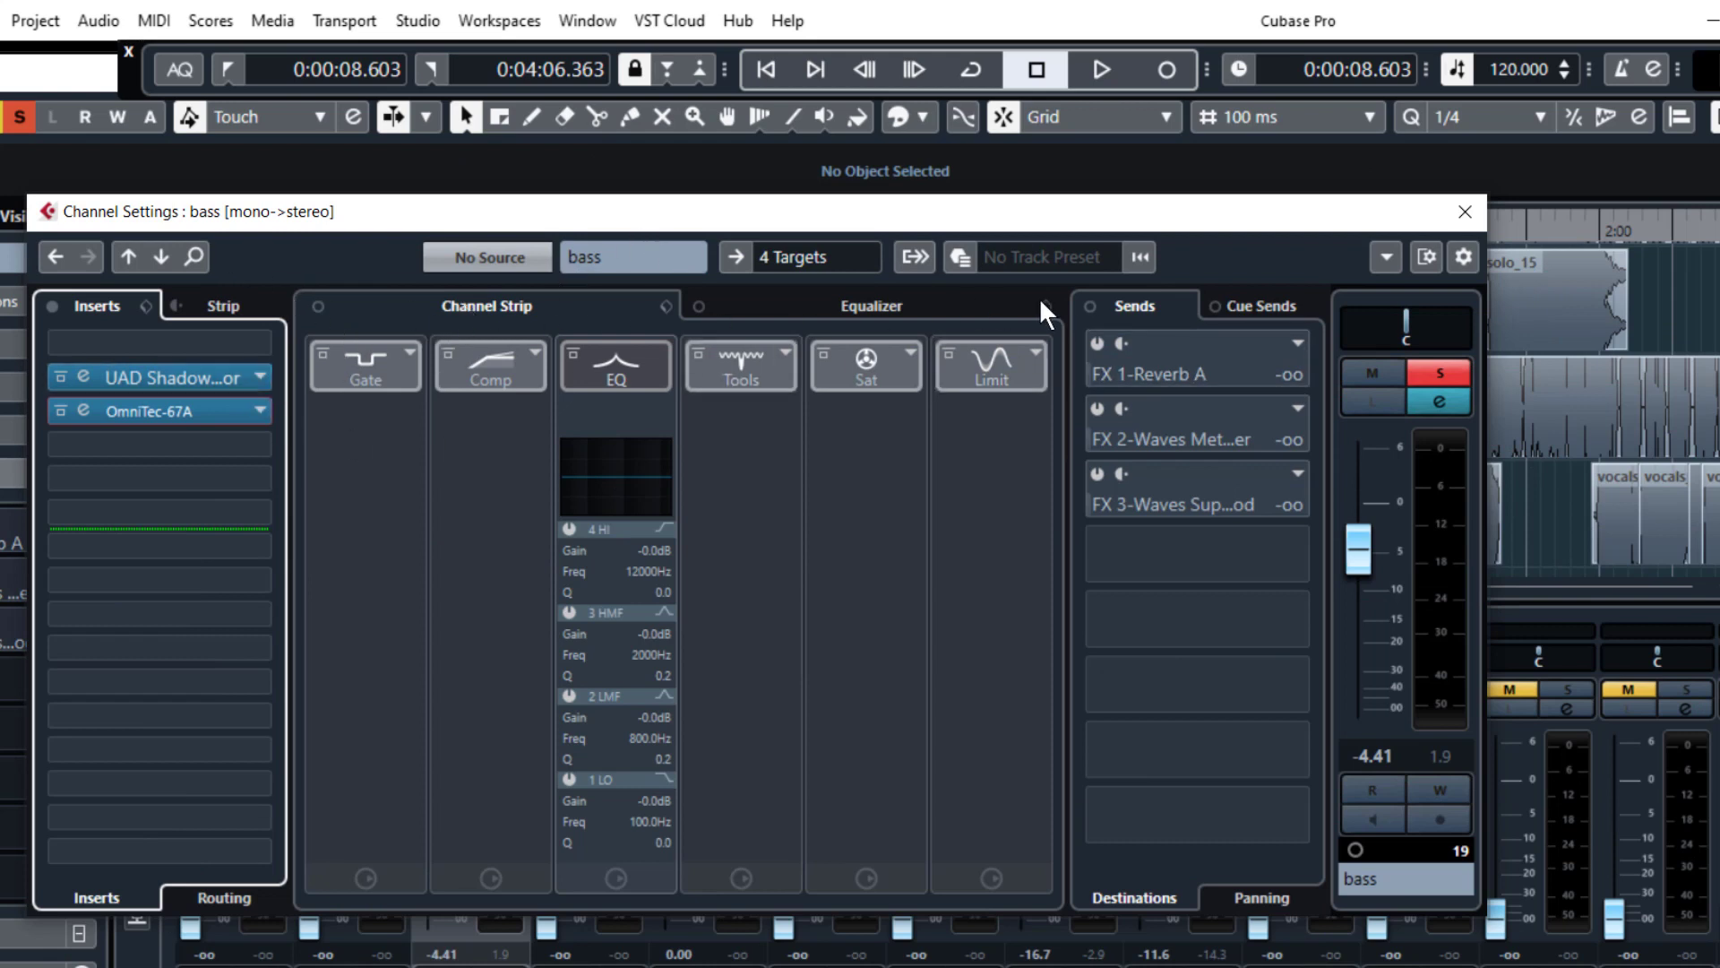
pyautogui.press('space')
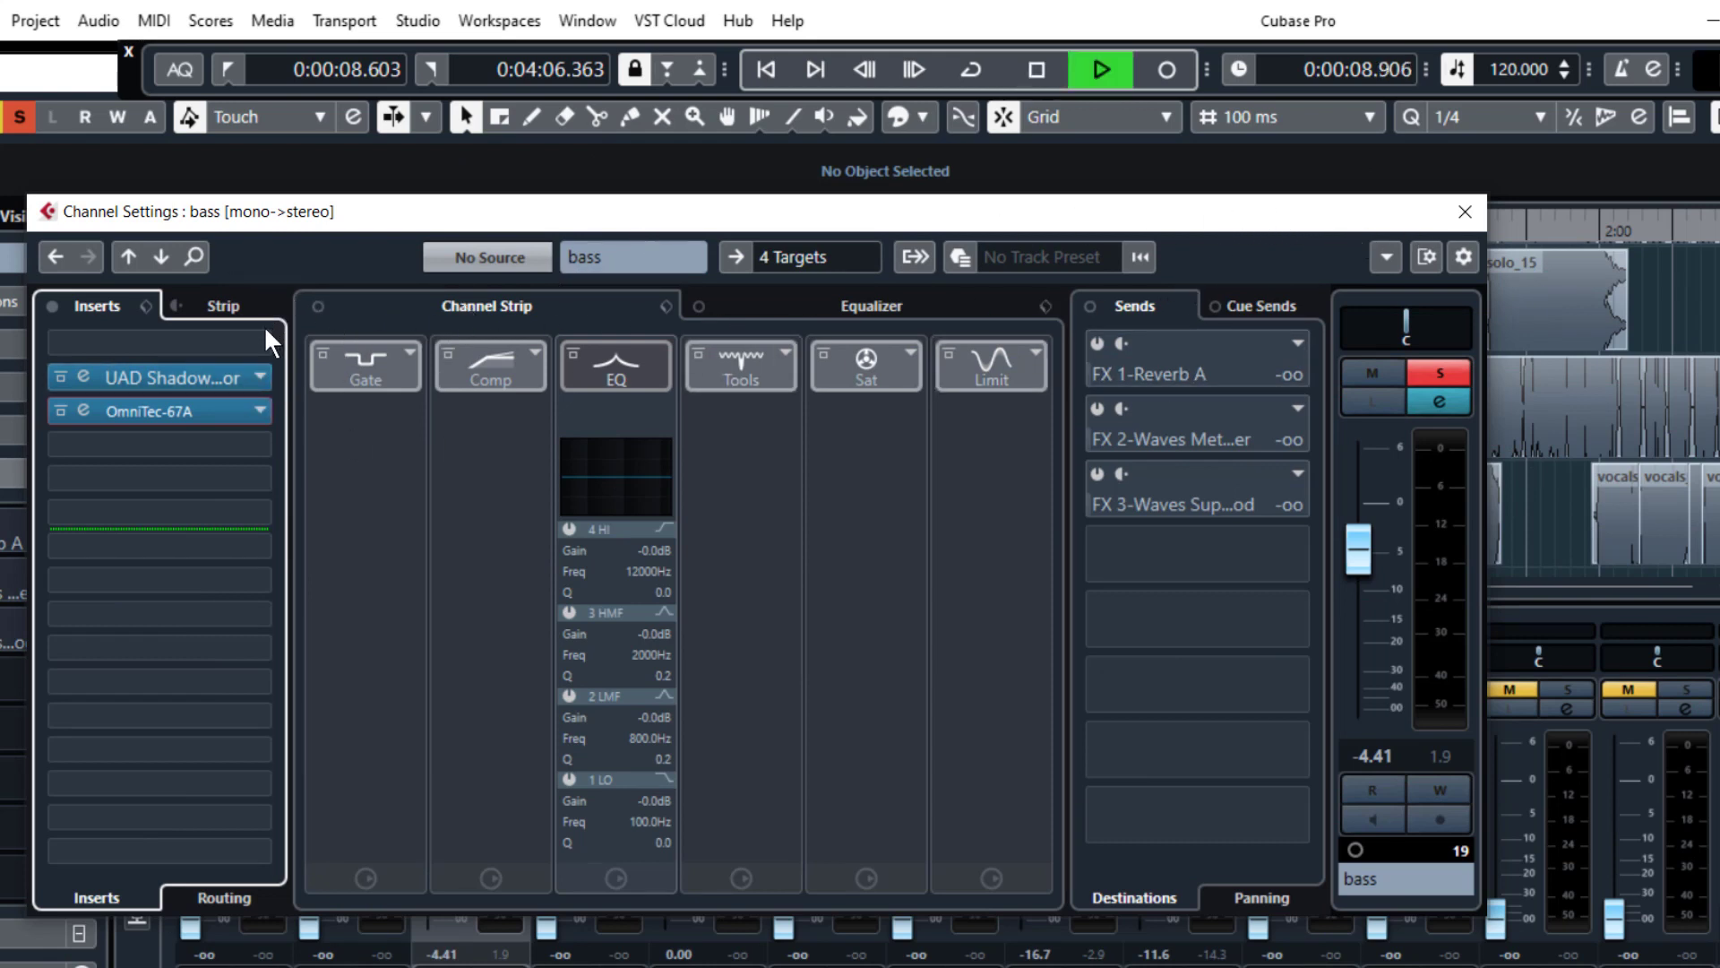
pyautogui.click(91, 411)
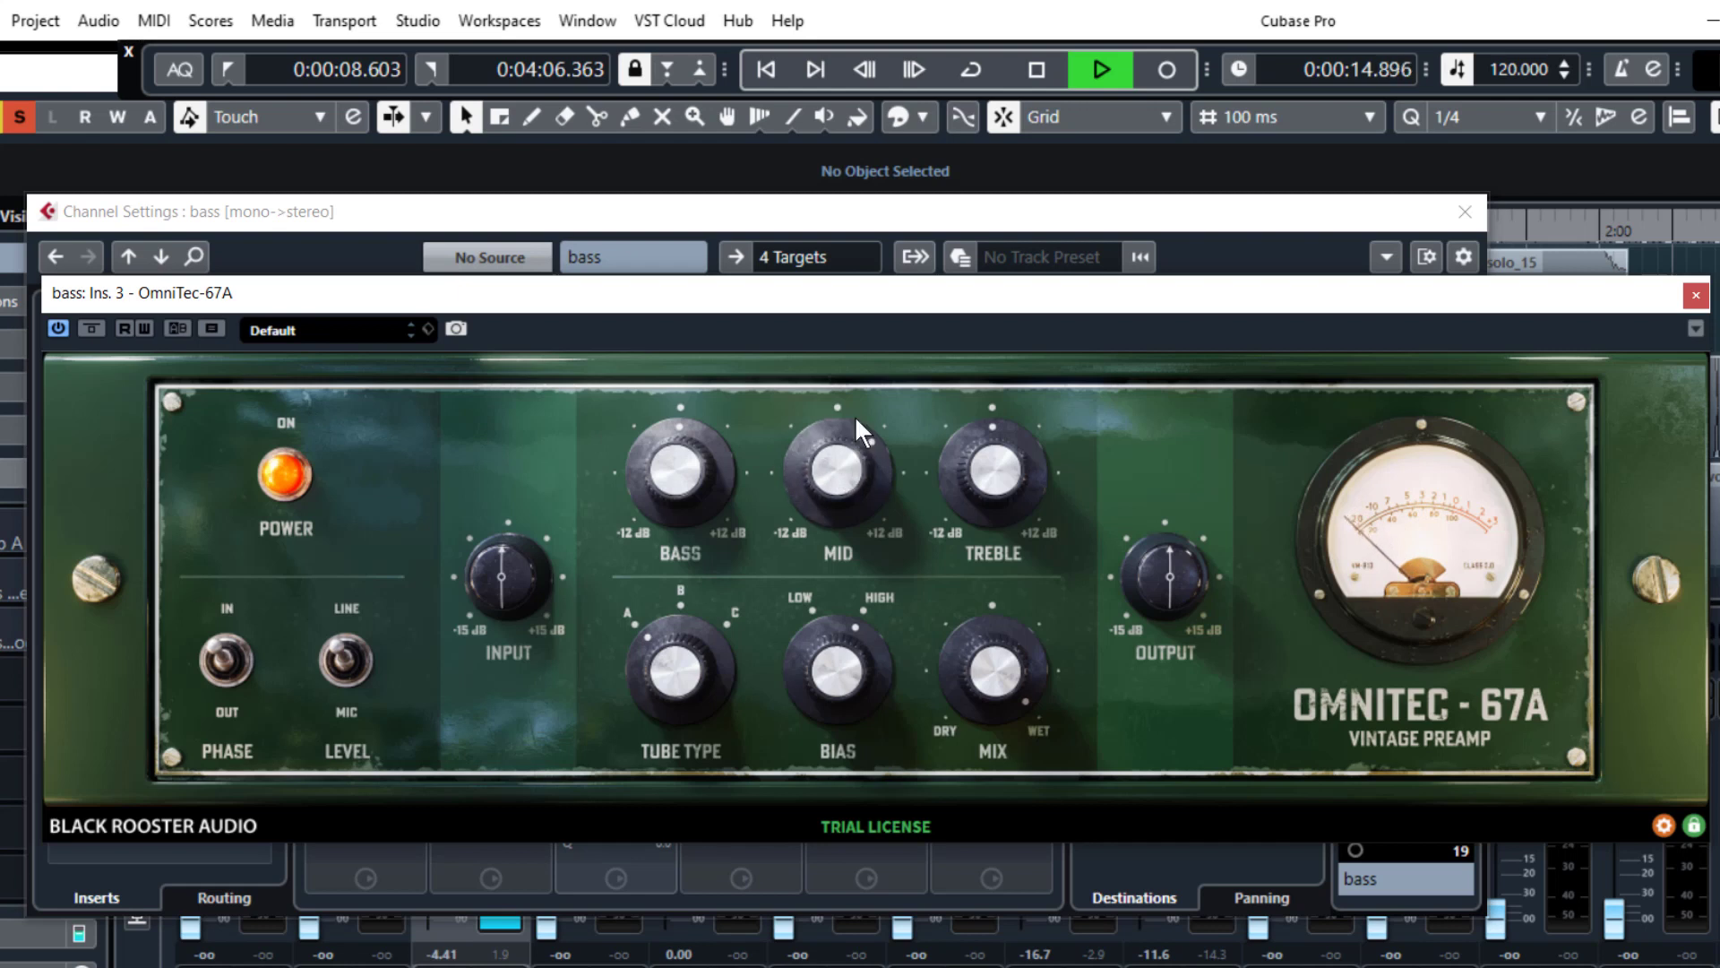
# Raise the bass preamp's mid, treble and input slightly, and switch its tube type to B.
pyautogui.moveTo(856, 418); pyautogui.dragTo(864, 456)
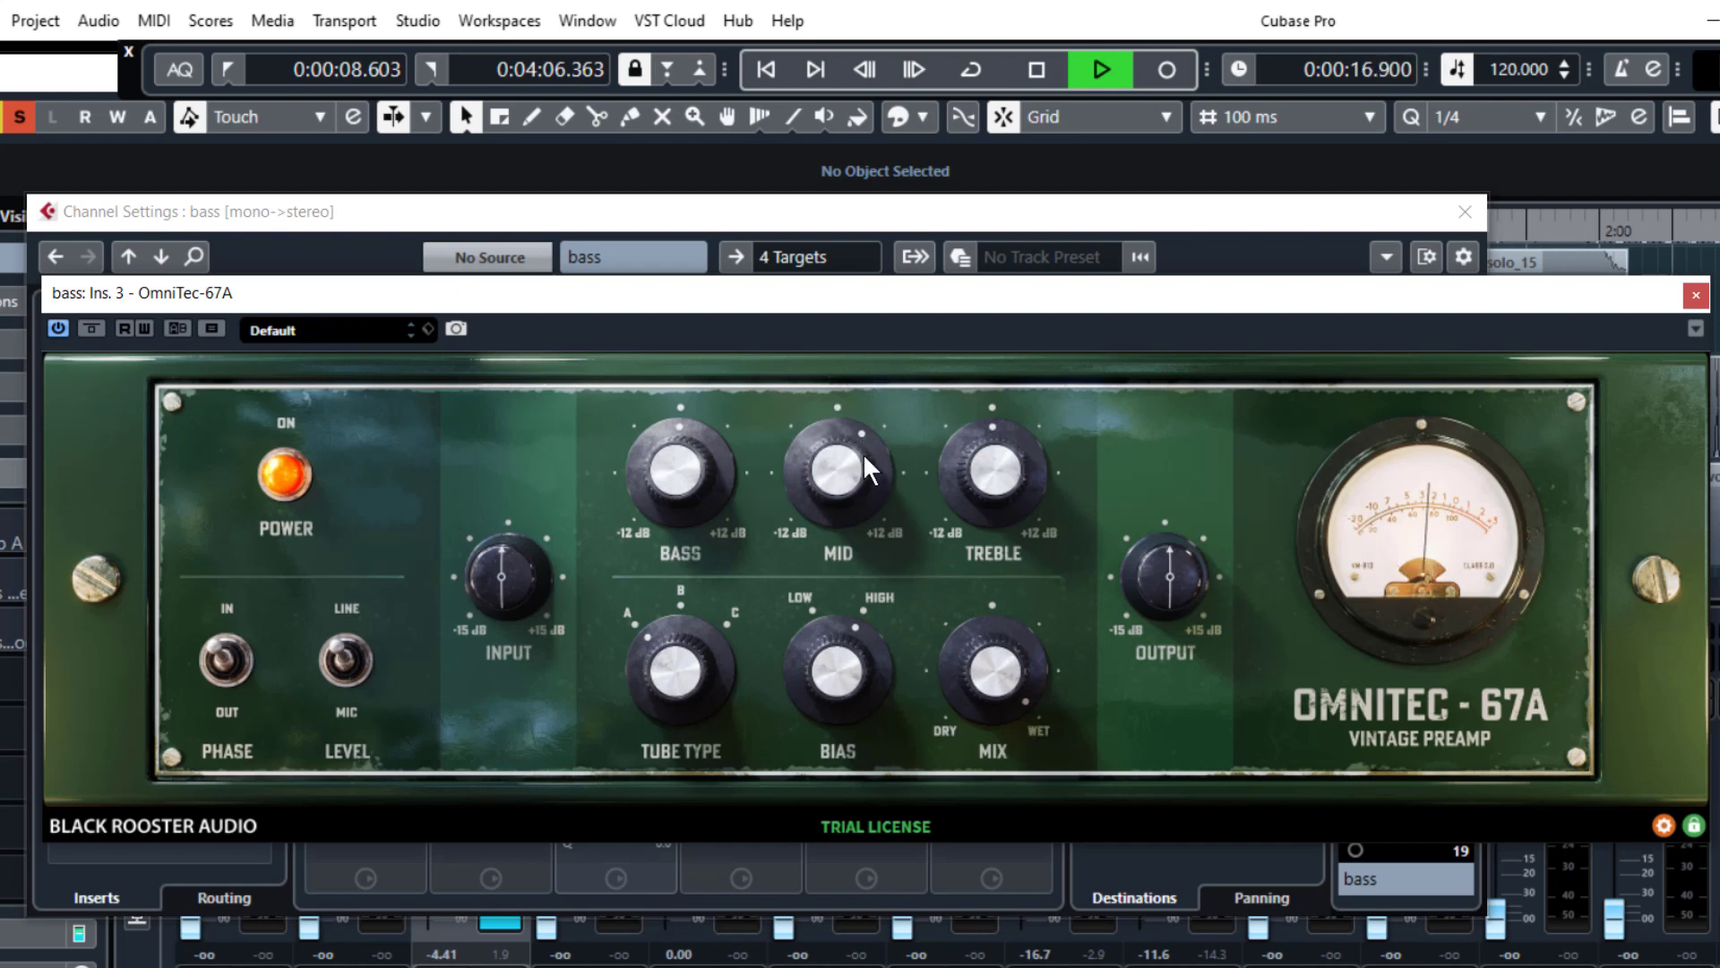
pyautogui.moveTo(1017, 469); pyautogui.dragTo(1010, 421)
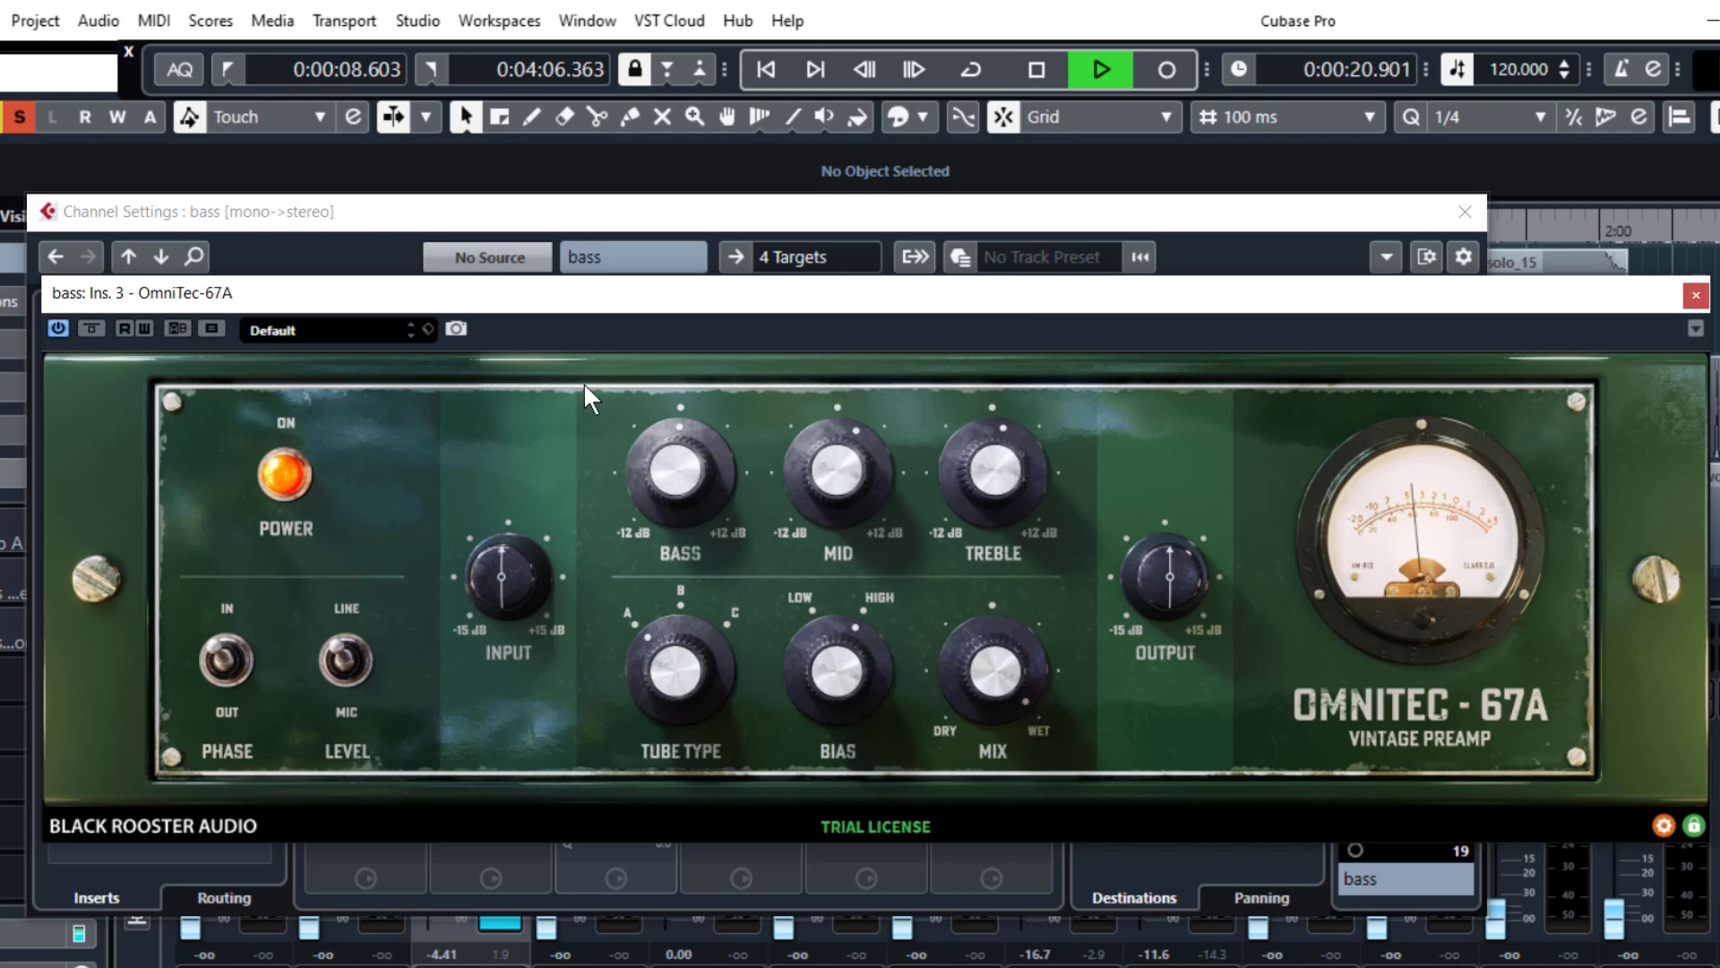
pyautogui.moveTo(563, 300); pyautogui.dragTo(472, 373)
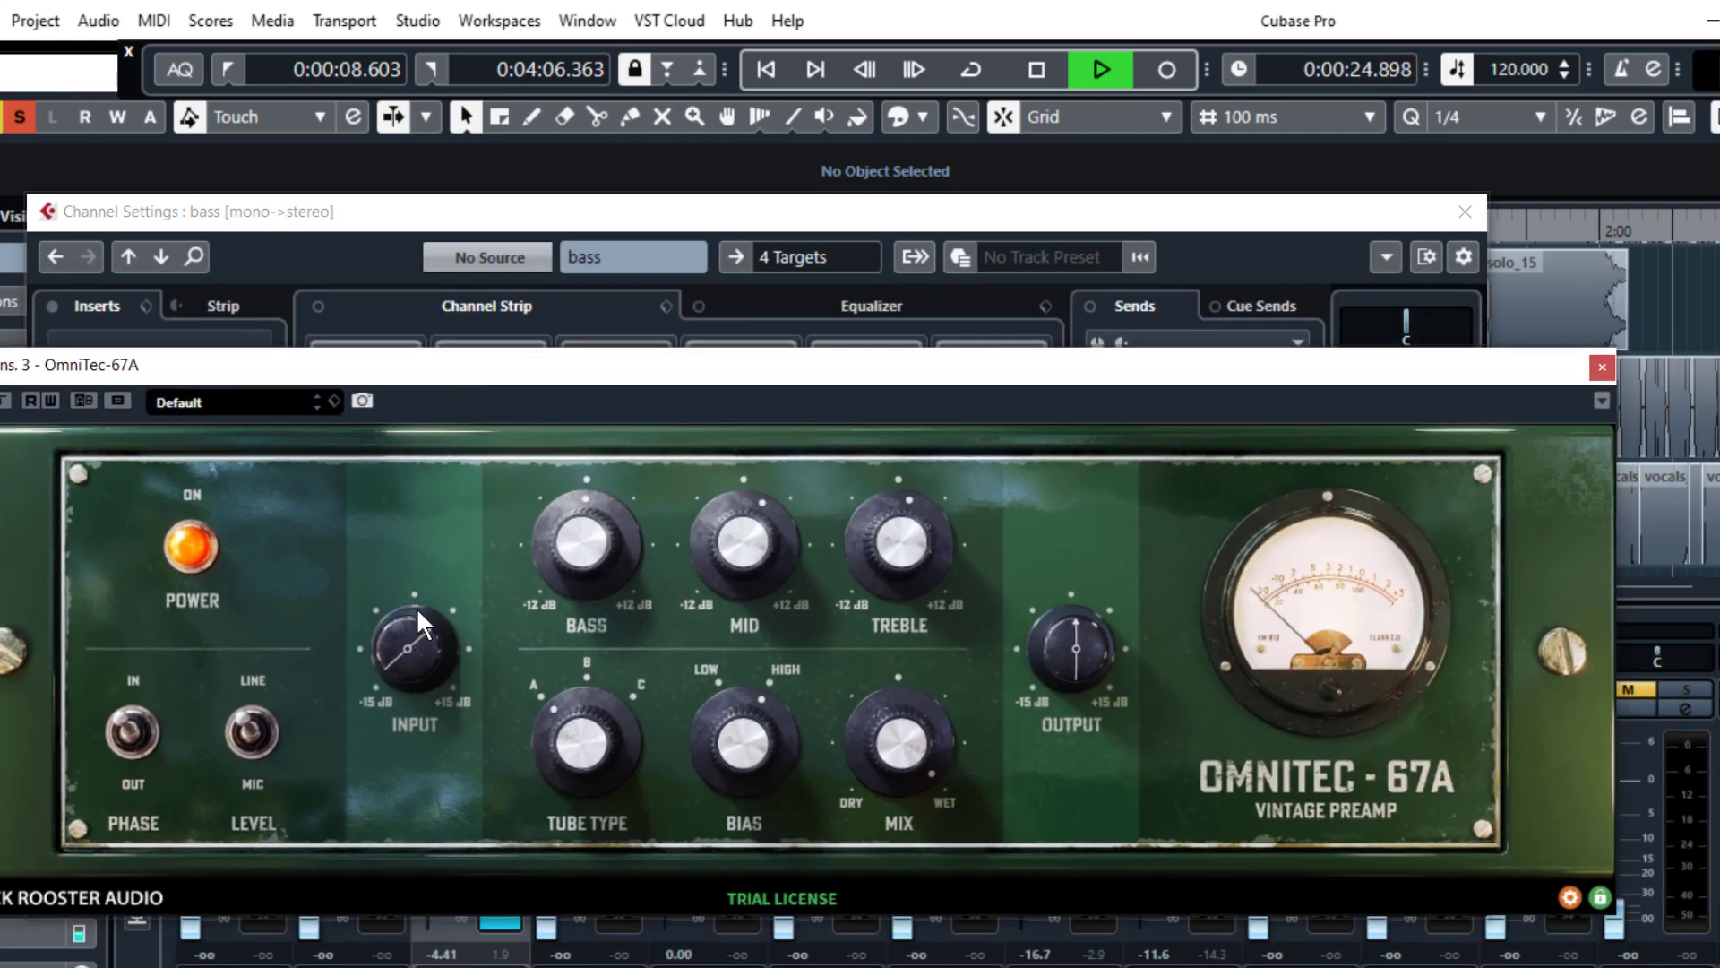
pyautogui.moveTo(426, 566); pyautogui.dragTo(419, 620)
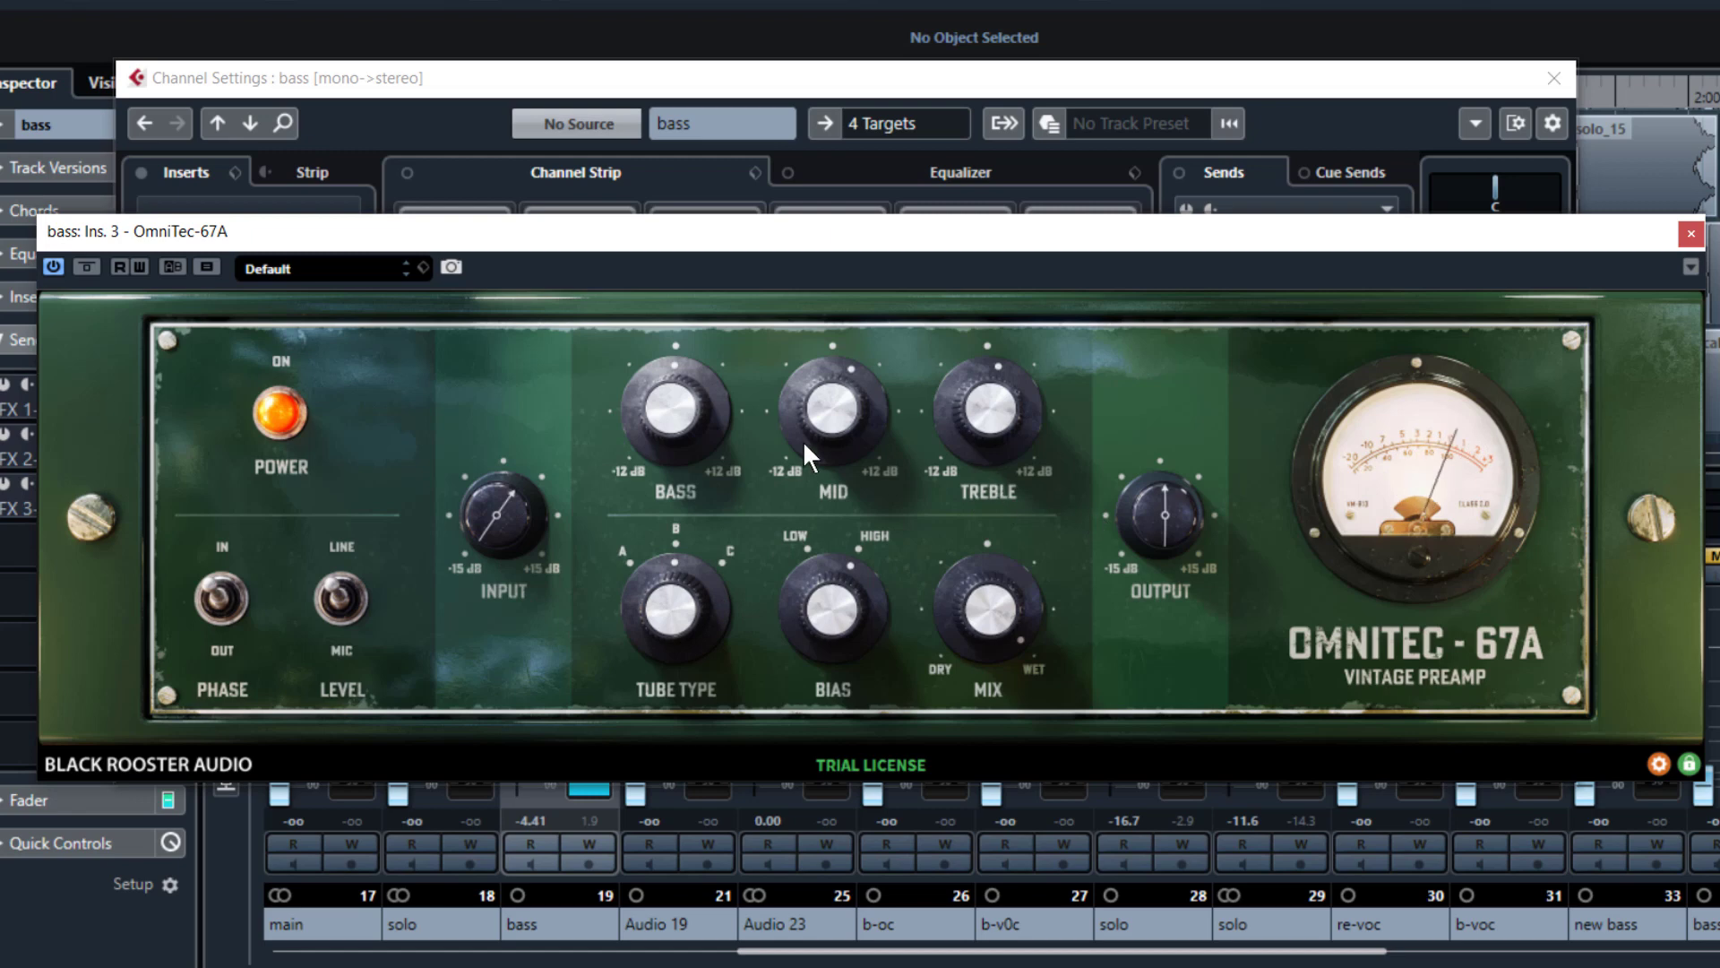
# Raise the bass preamp's mid further, nudge its bass up and lower its output slightly.
pyautogui.moveTo(845, 345); pyautogui.dragTo(839, 426)
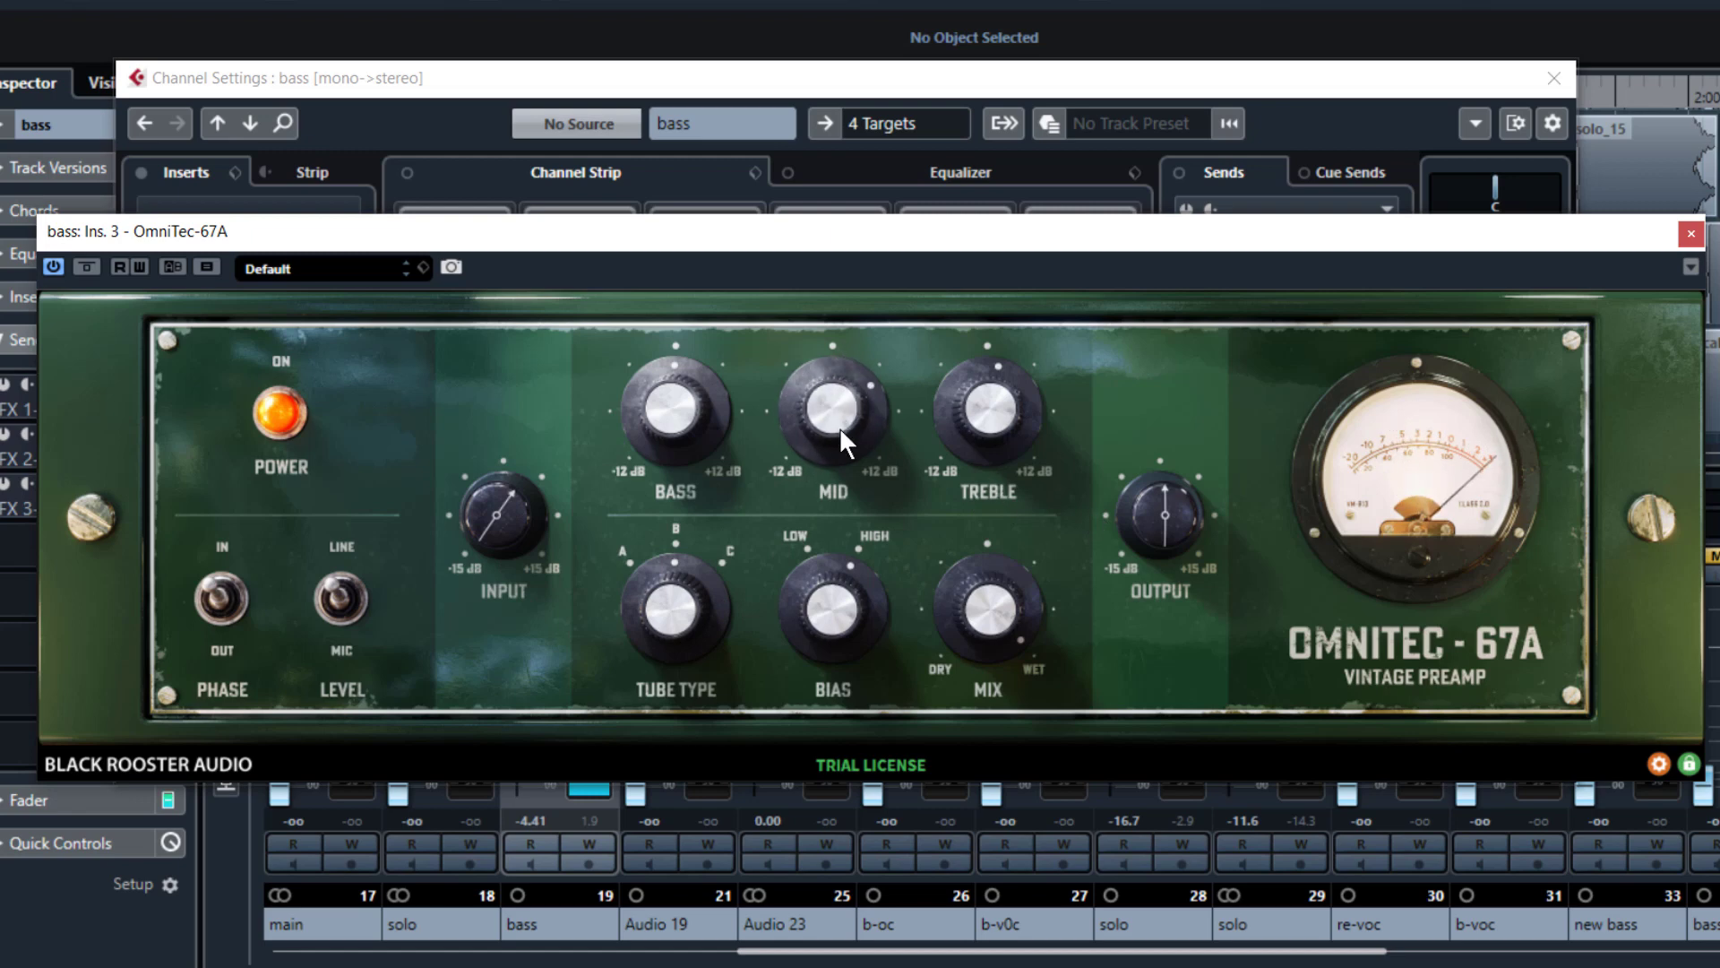
pyautogui.moveTo(681, 453); pyautogui.dragTo(679, 432)
pyautogui.moveTo(1149, 513); pyautogui.dragTo(1147, 536)
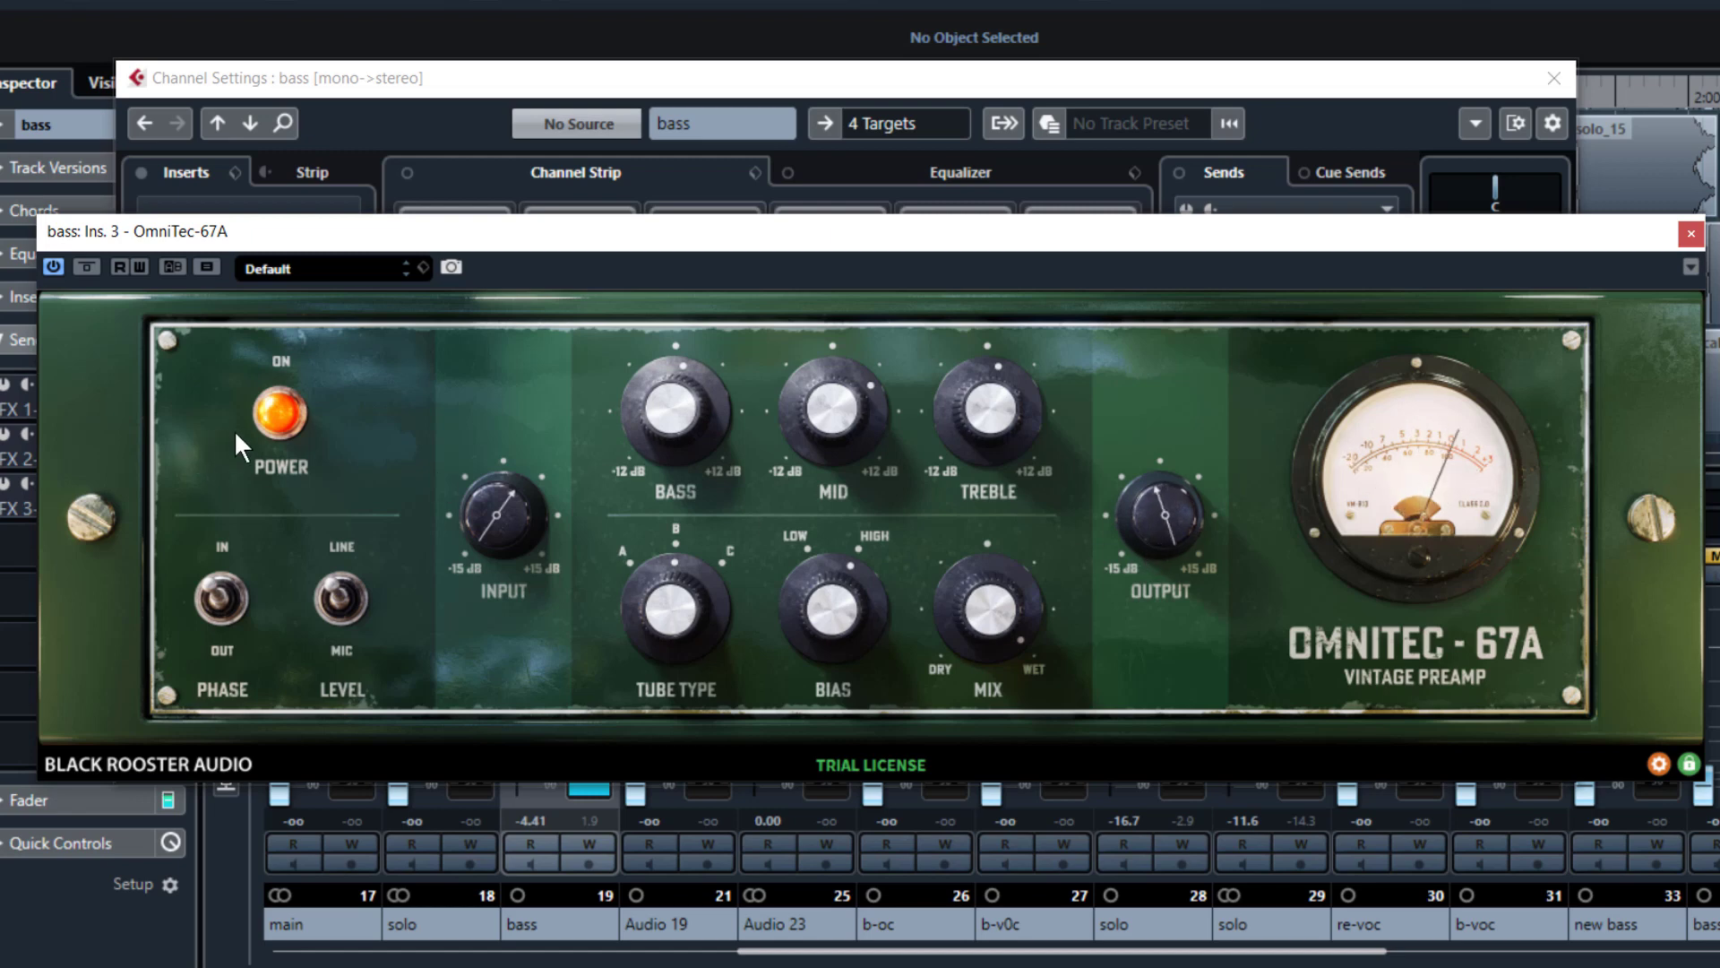
# Compare the bass with the preamp powered off and on, and close the preamp and channel windows.
pyautogui.click(265, 412)
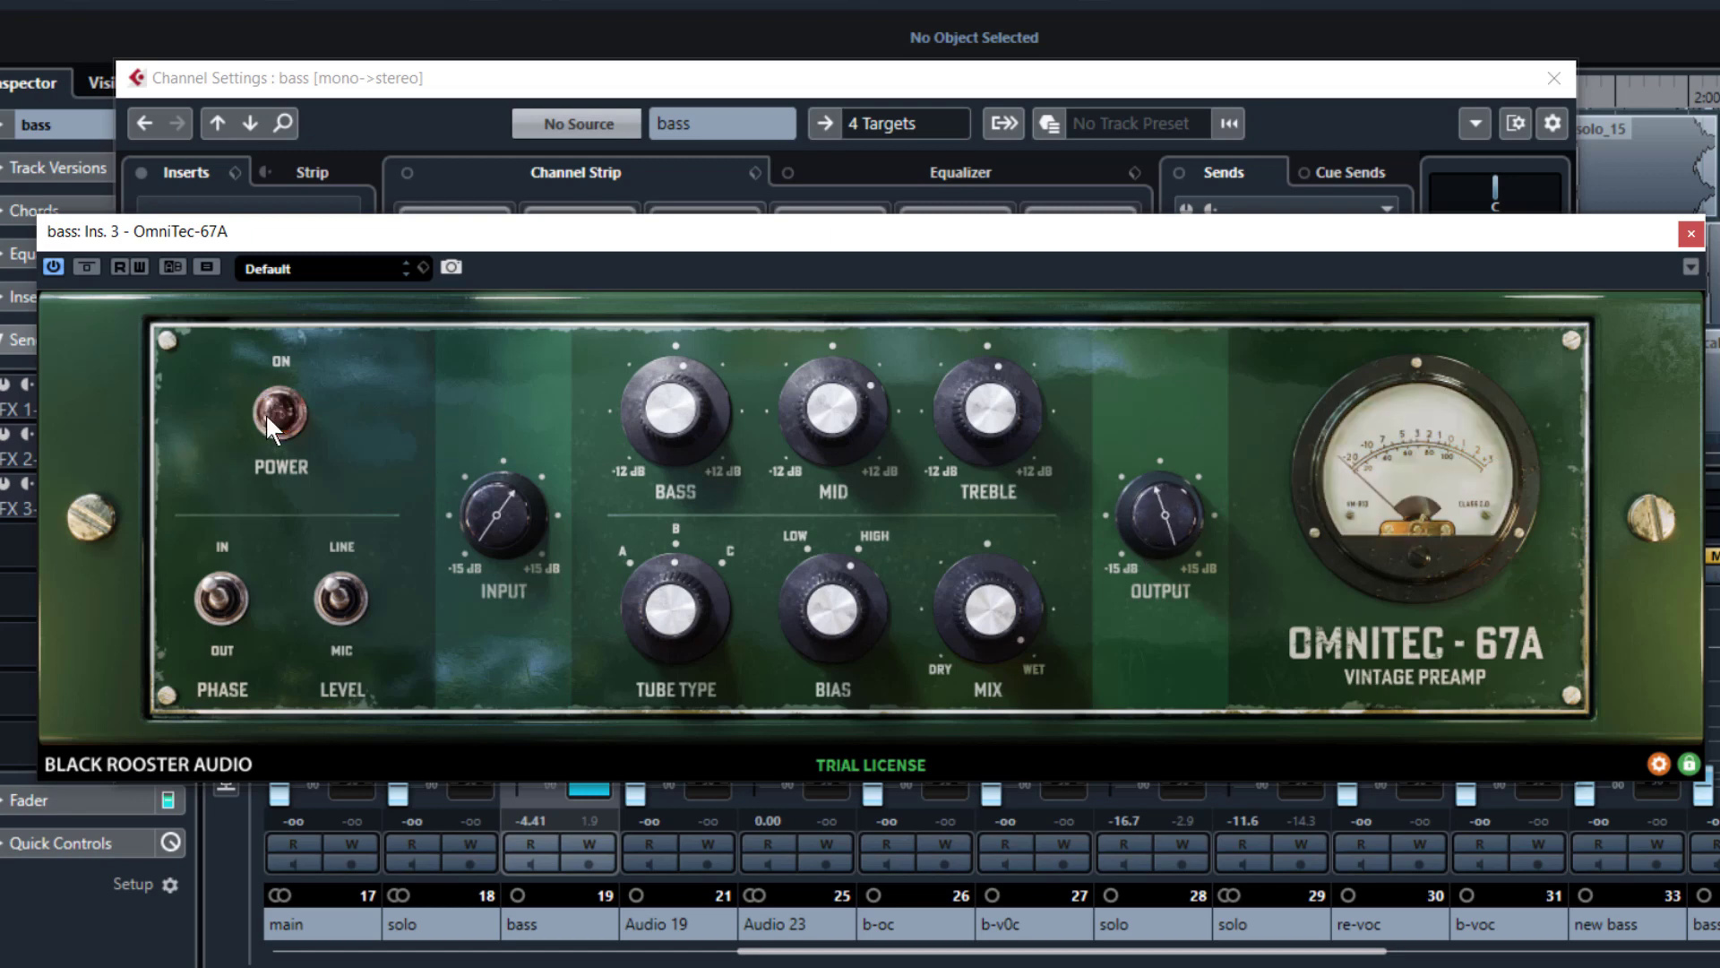
pyautogui.click(265, 412)
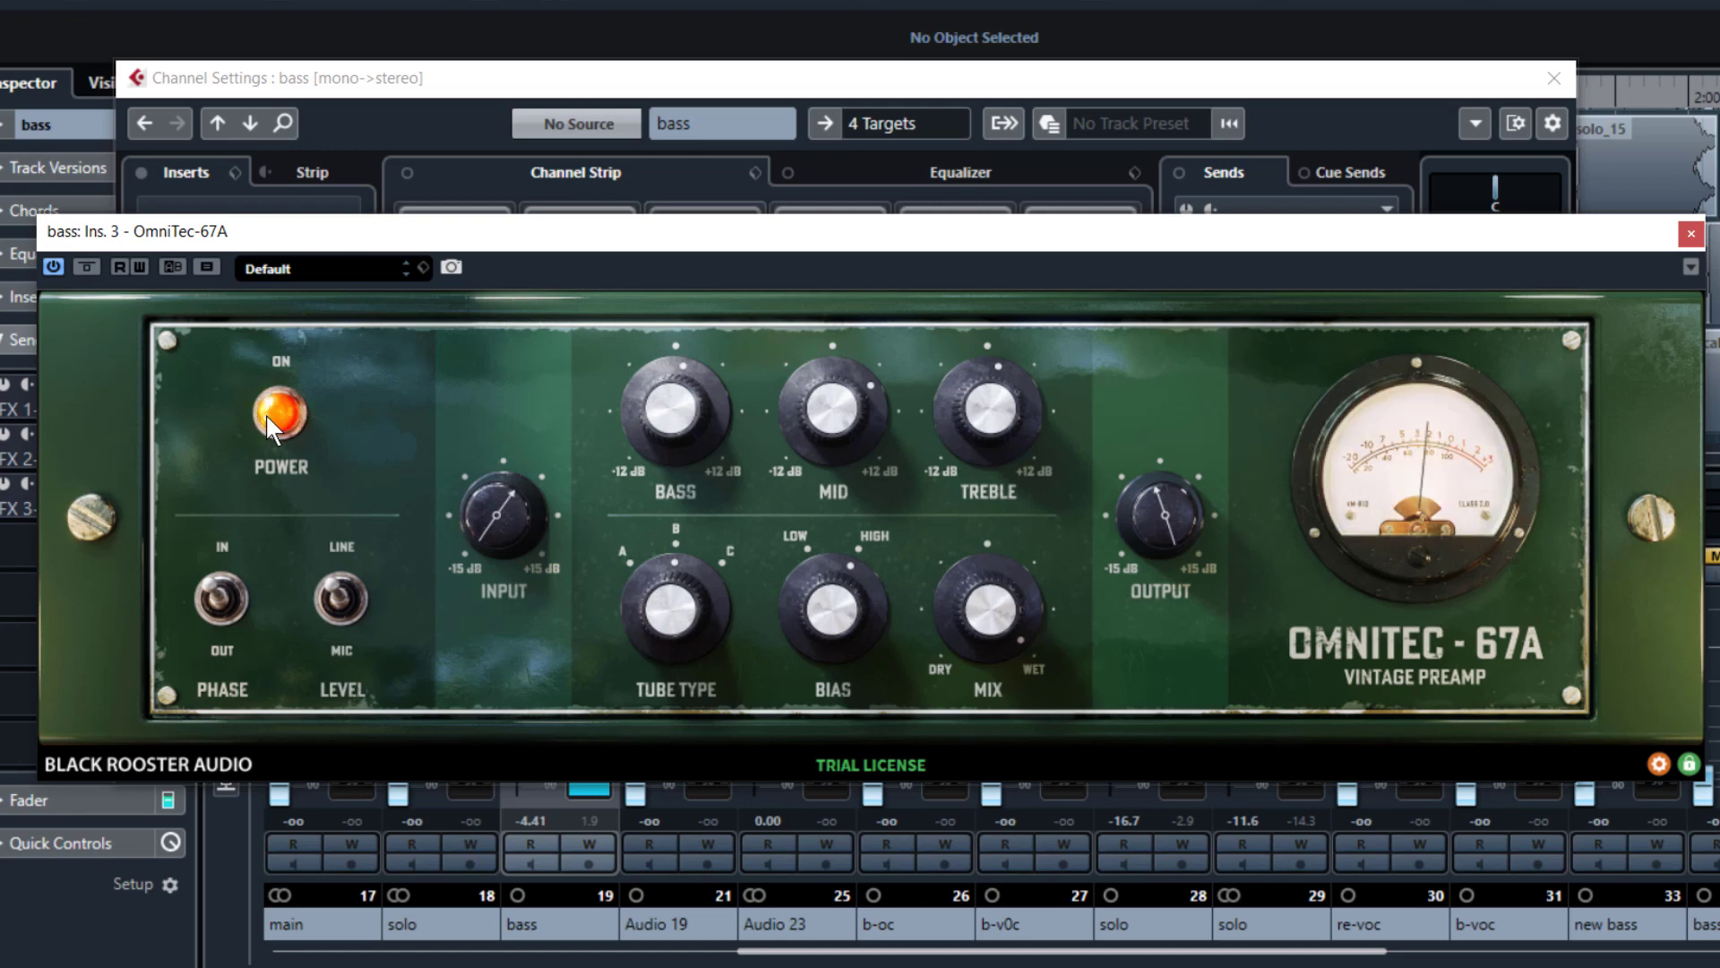
pyautogui.click(1690, 234)
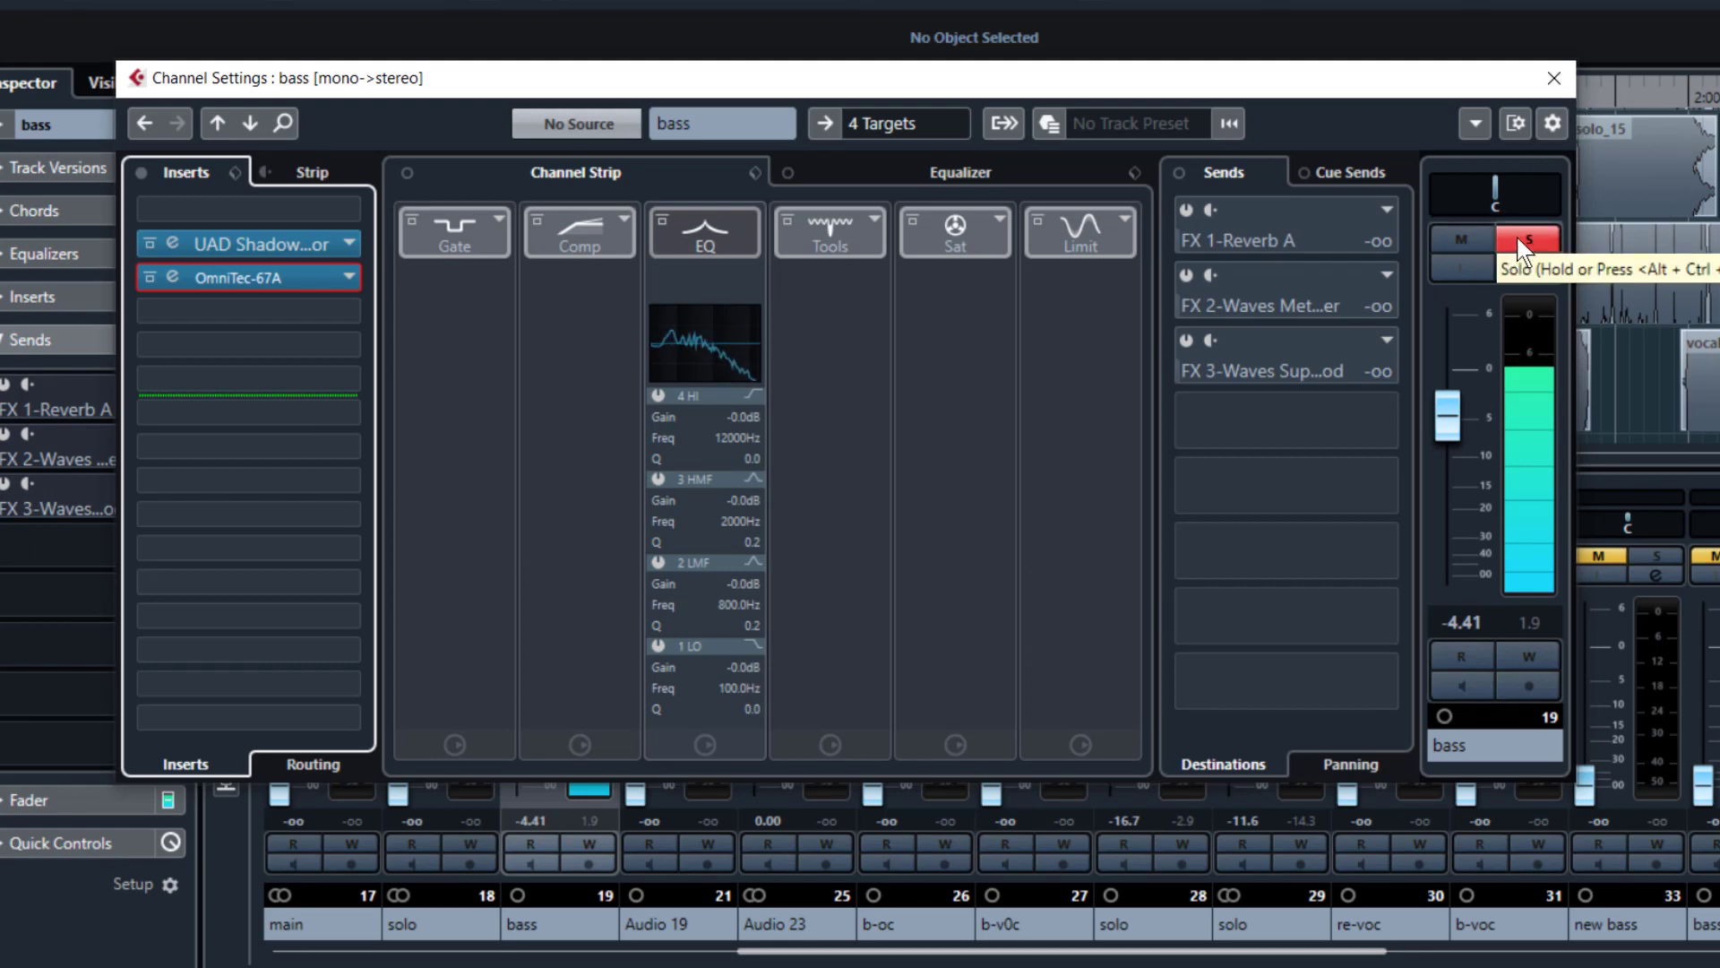
pyautogui.click(1558, 76)
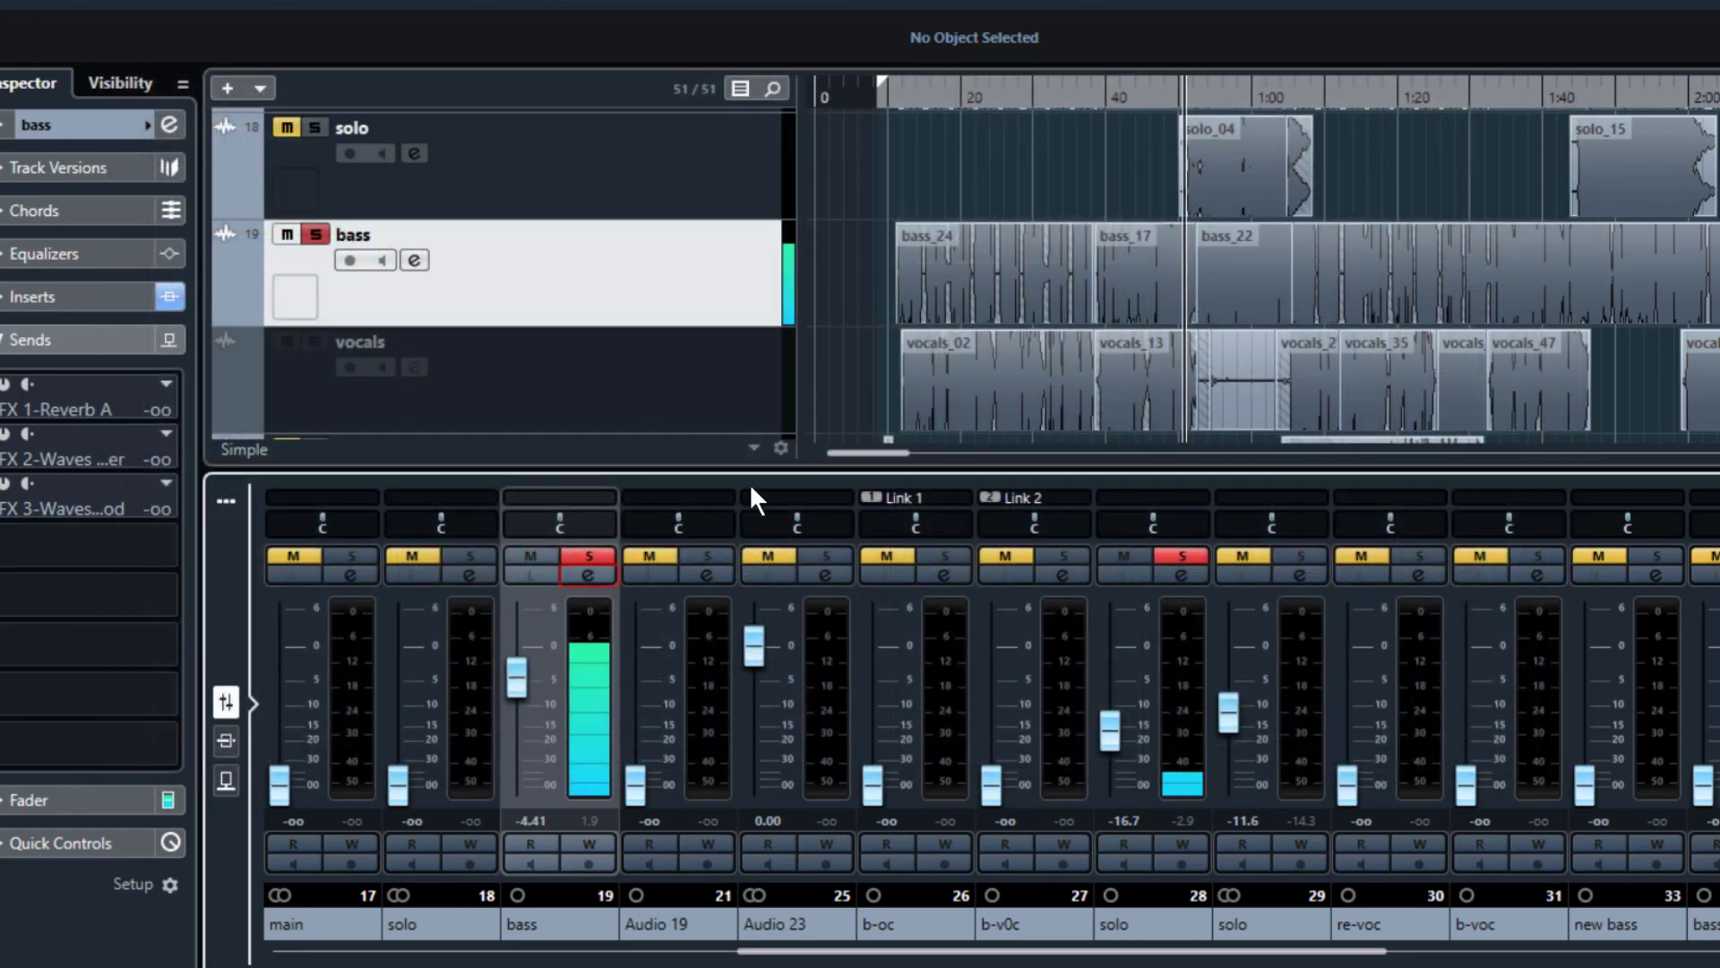
# Compare the mix without and with the bass track, and lower the bass fader to -5.93.
pyautogui.click(588, 556)
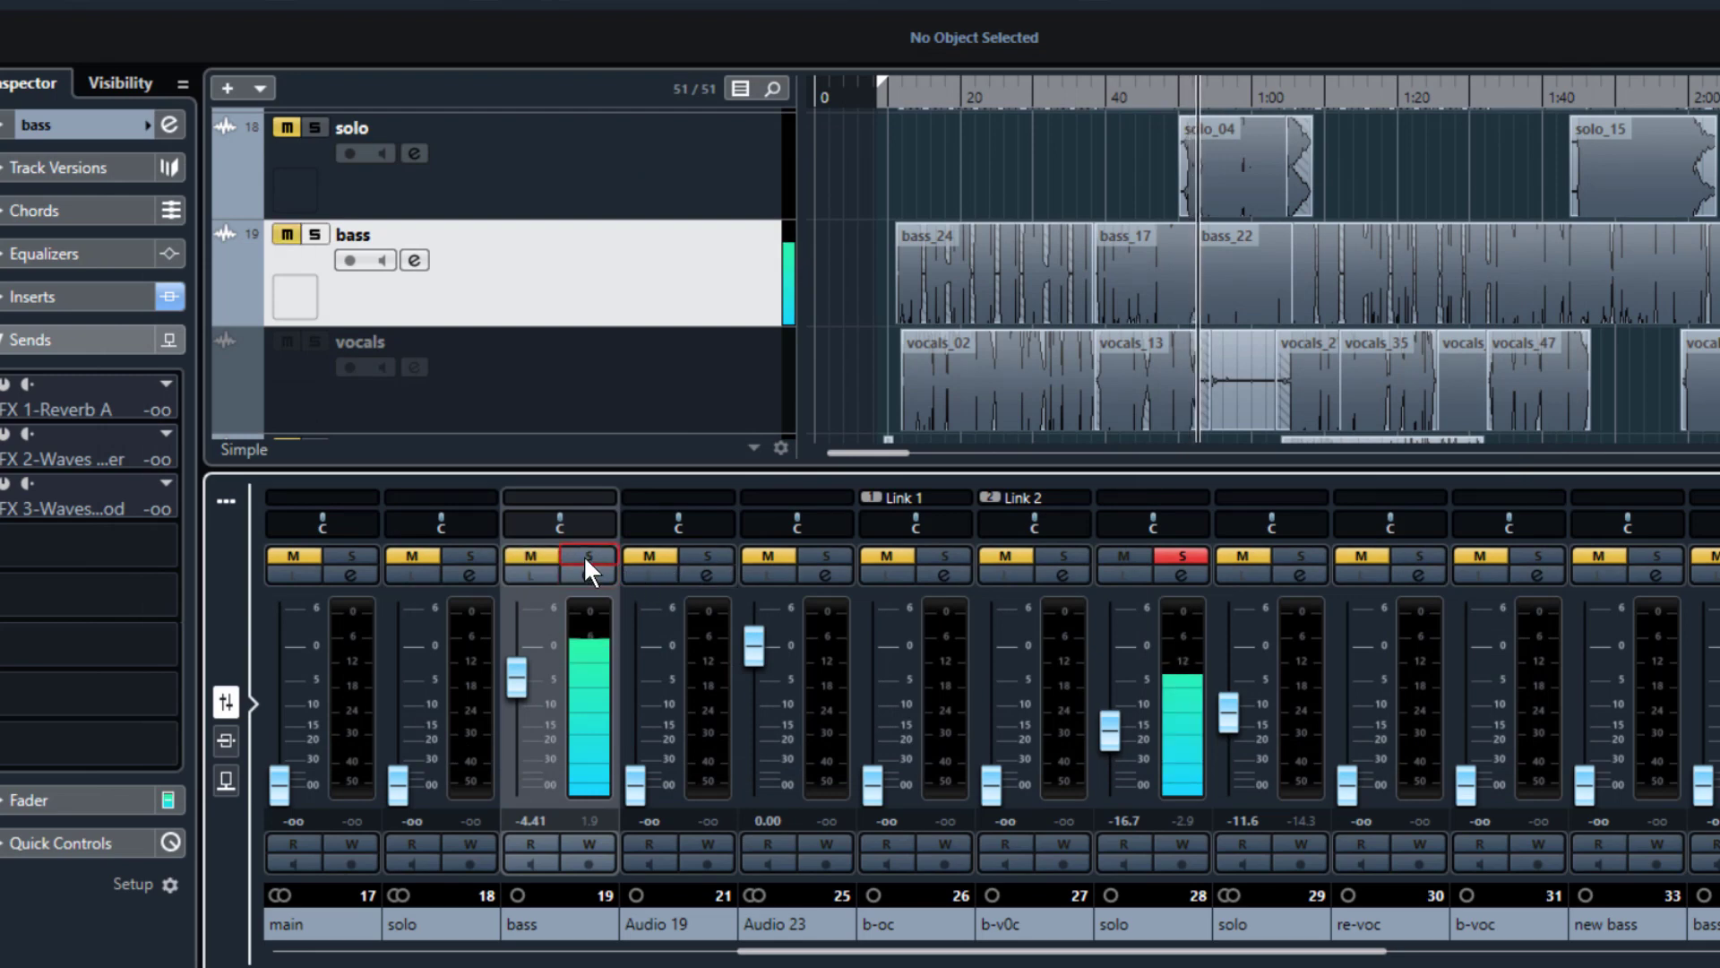
pyautogui.click(583, 555)
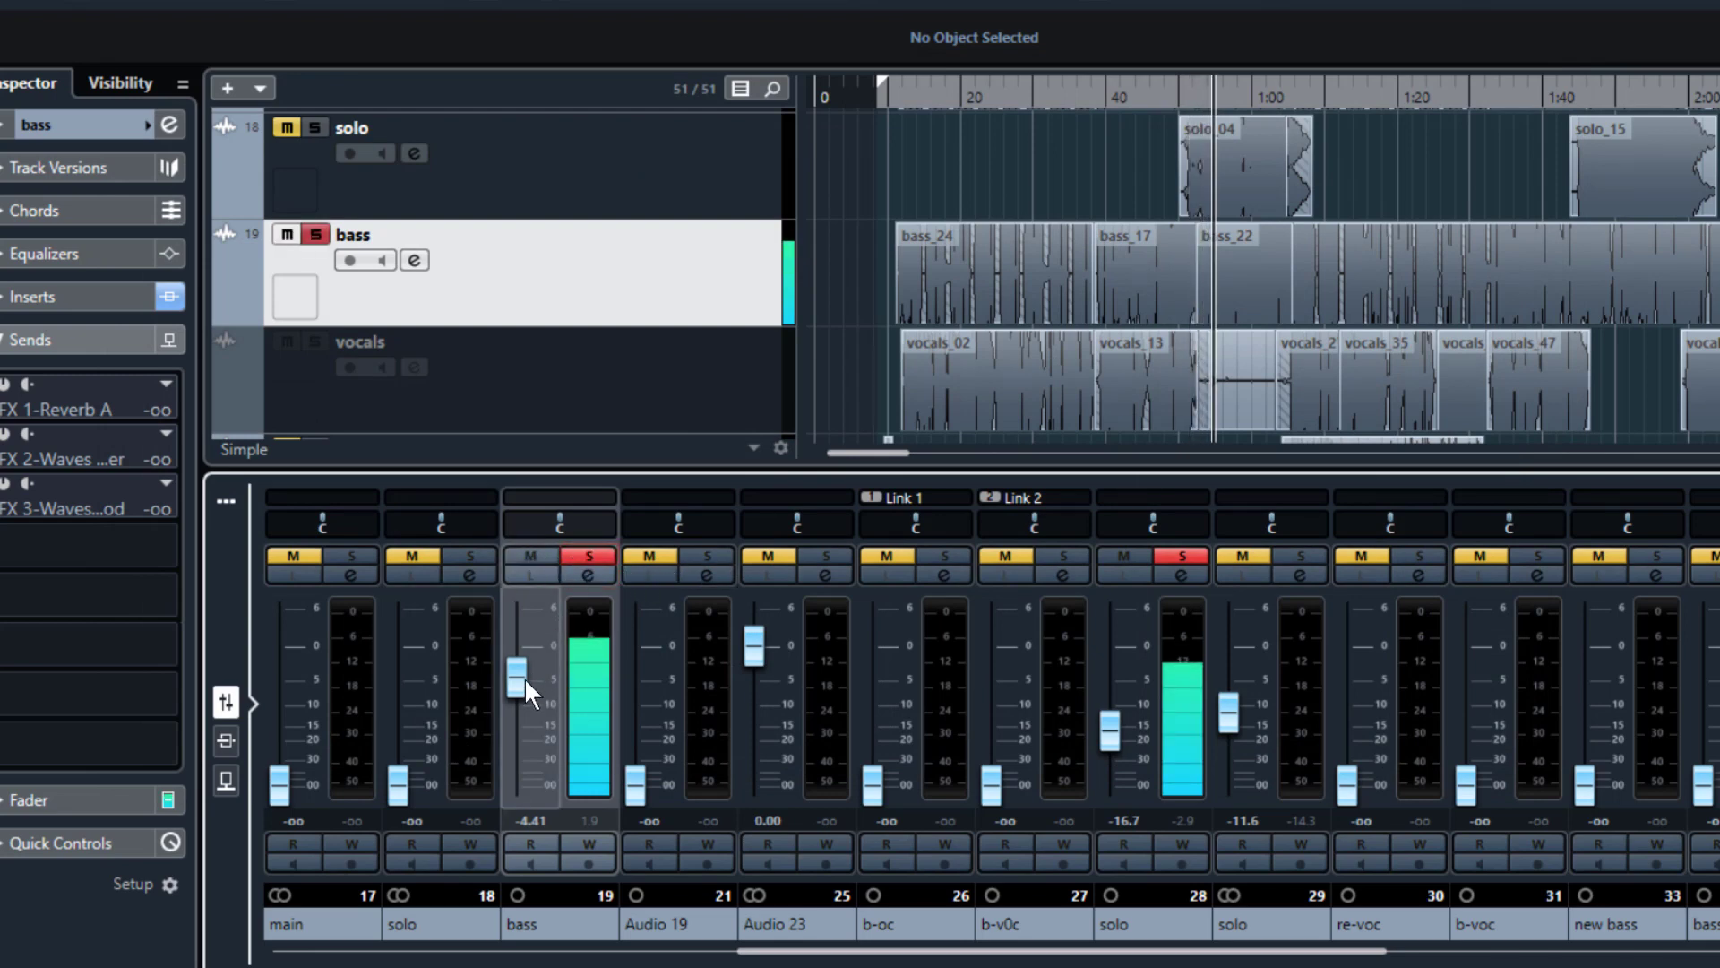
pyautogui.moveTo(524, 677); pyautogui.dragTo(523, 685)
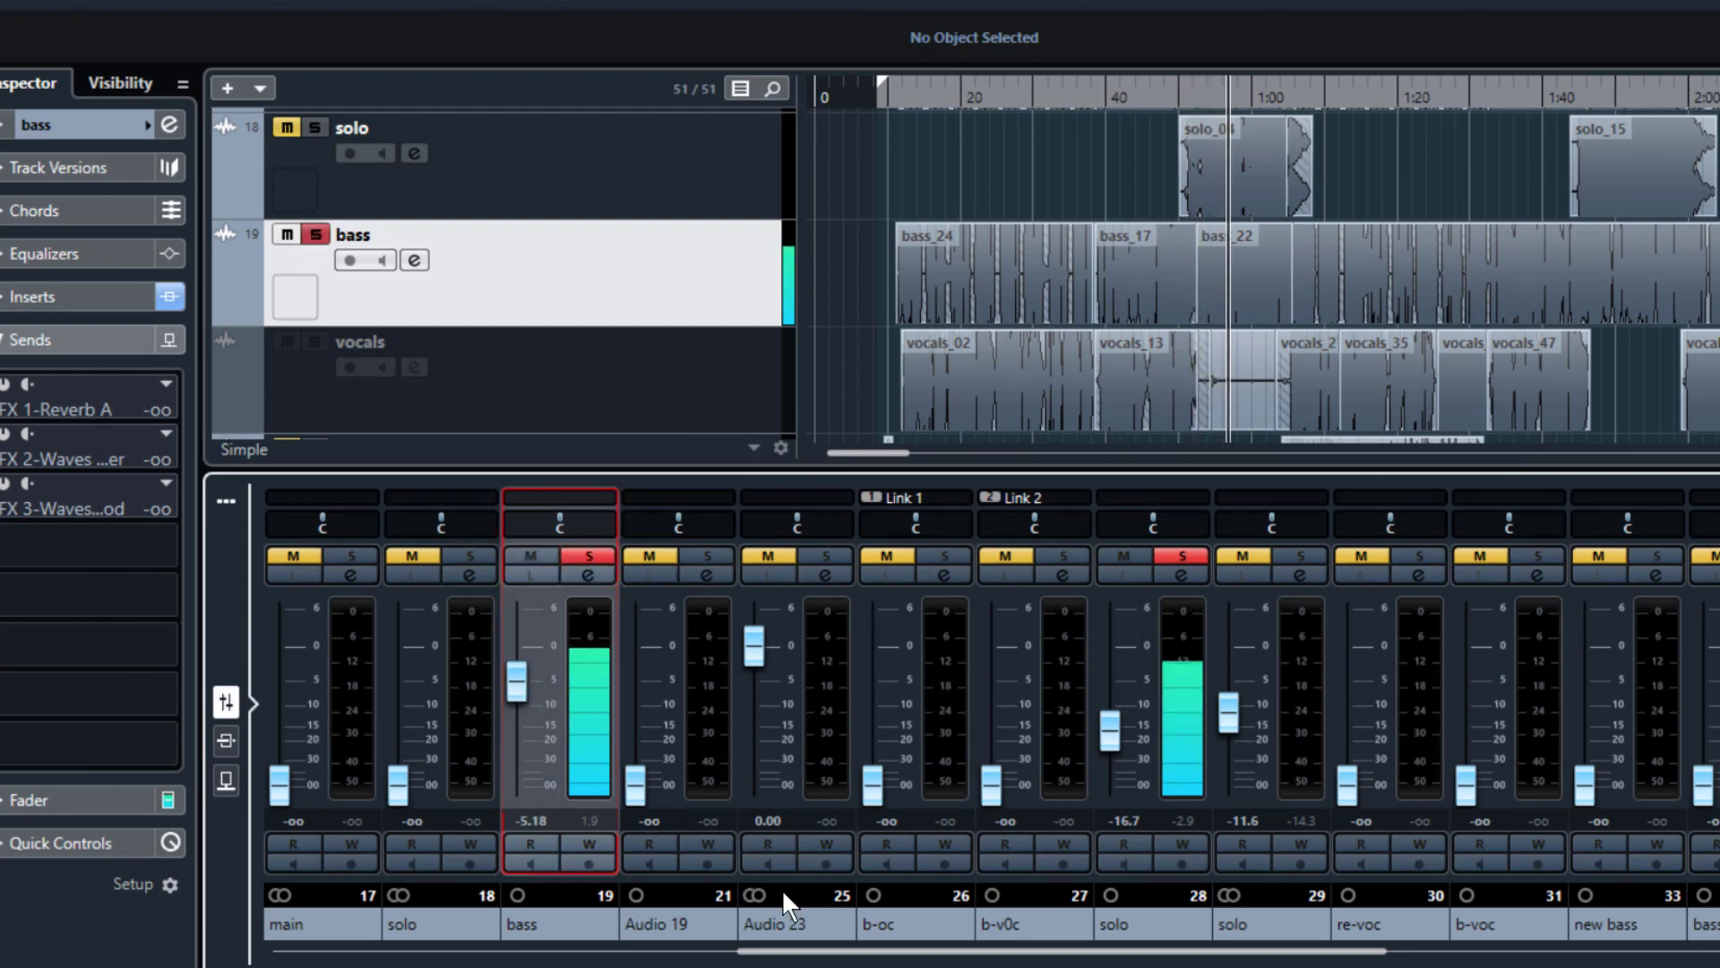
pyautogui.hscroll(10, 789, 903)
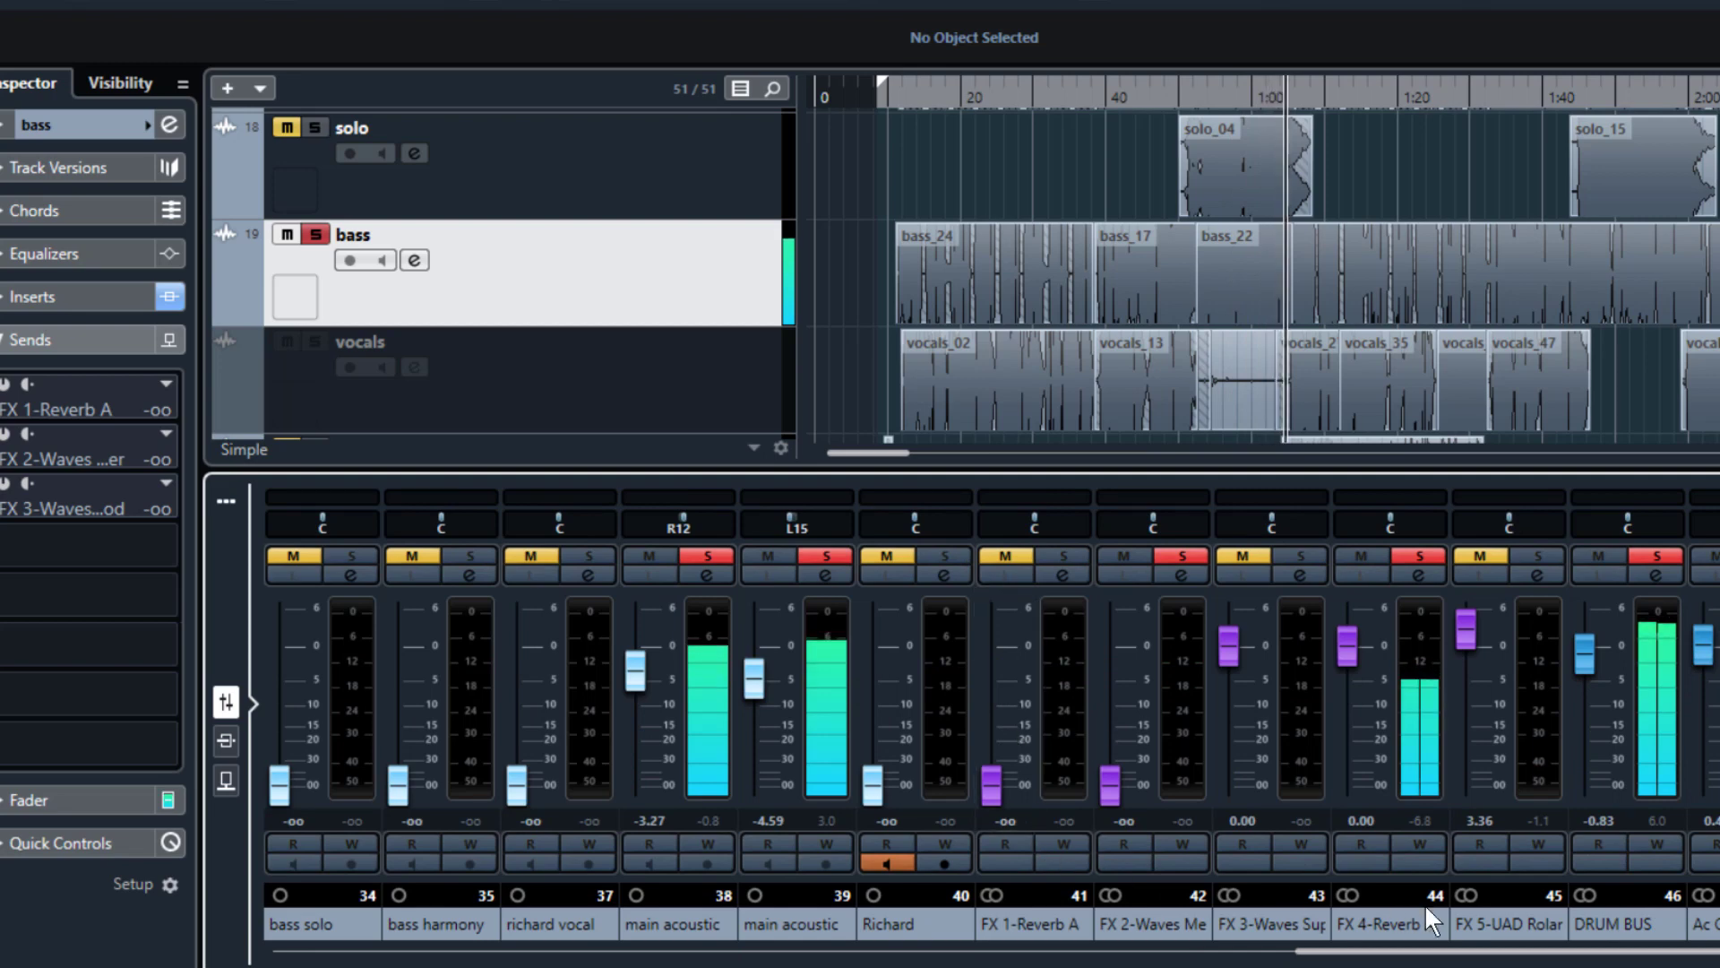
pyautogui.hscroll(-10, 1431, 919)
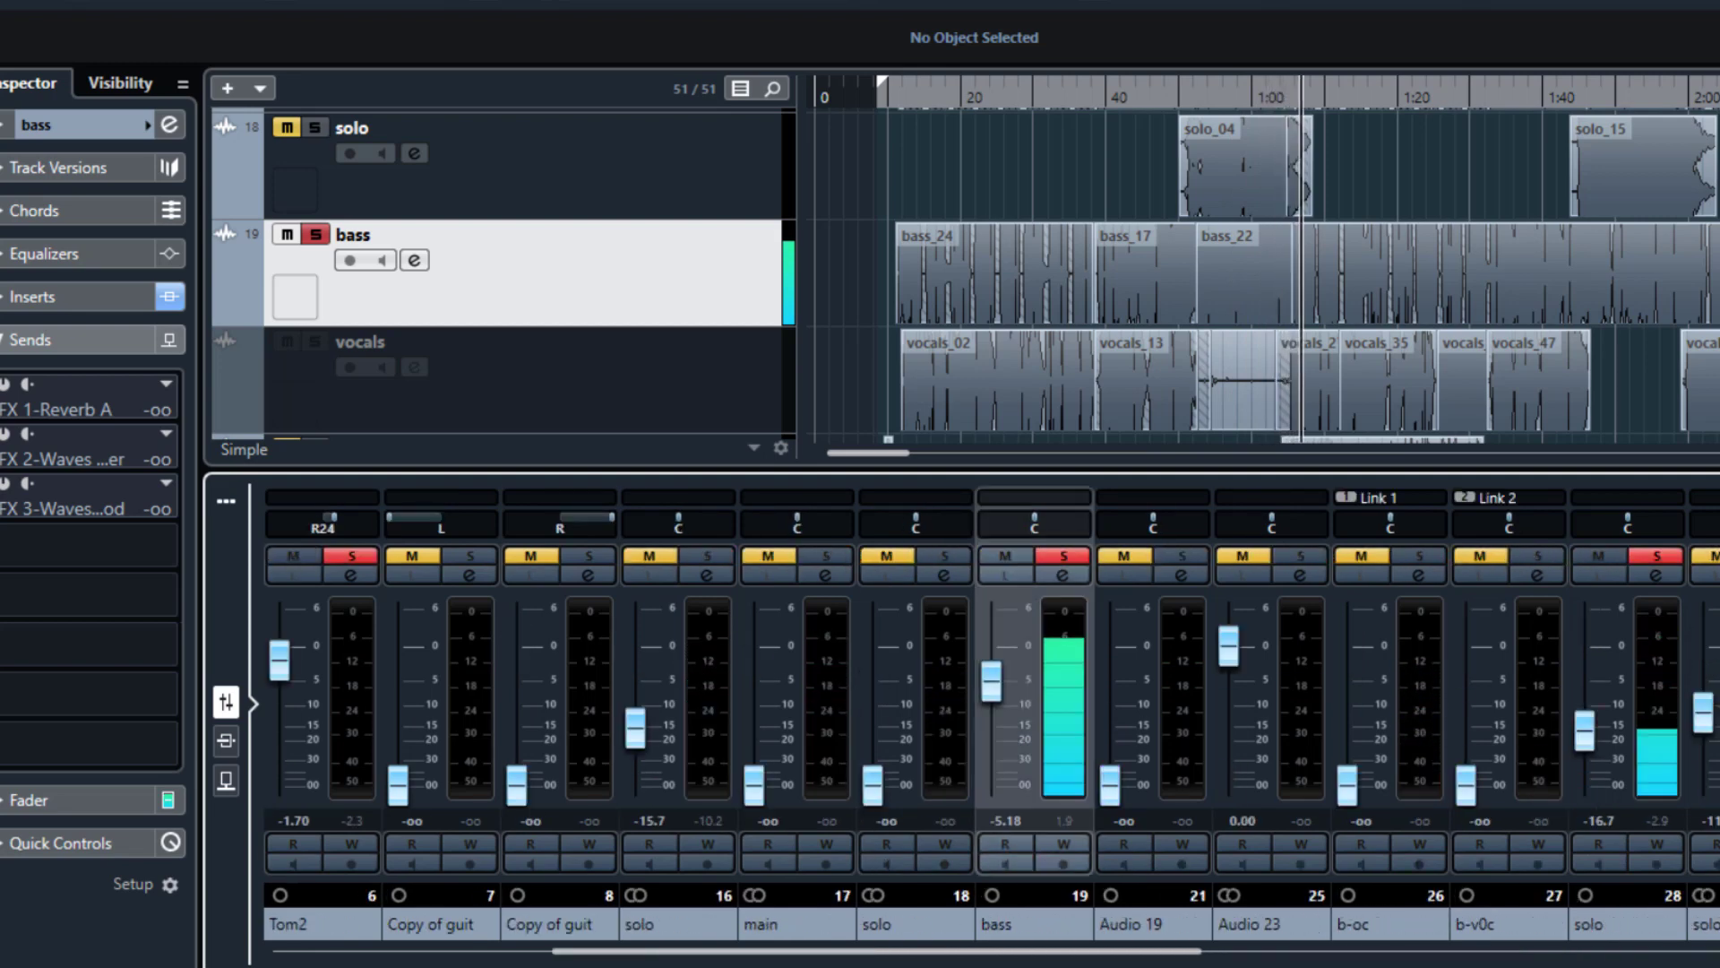
pyautogui.scroll(-3, 1018, 685)
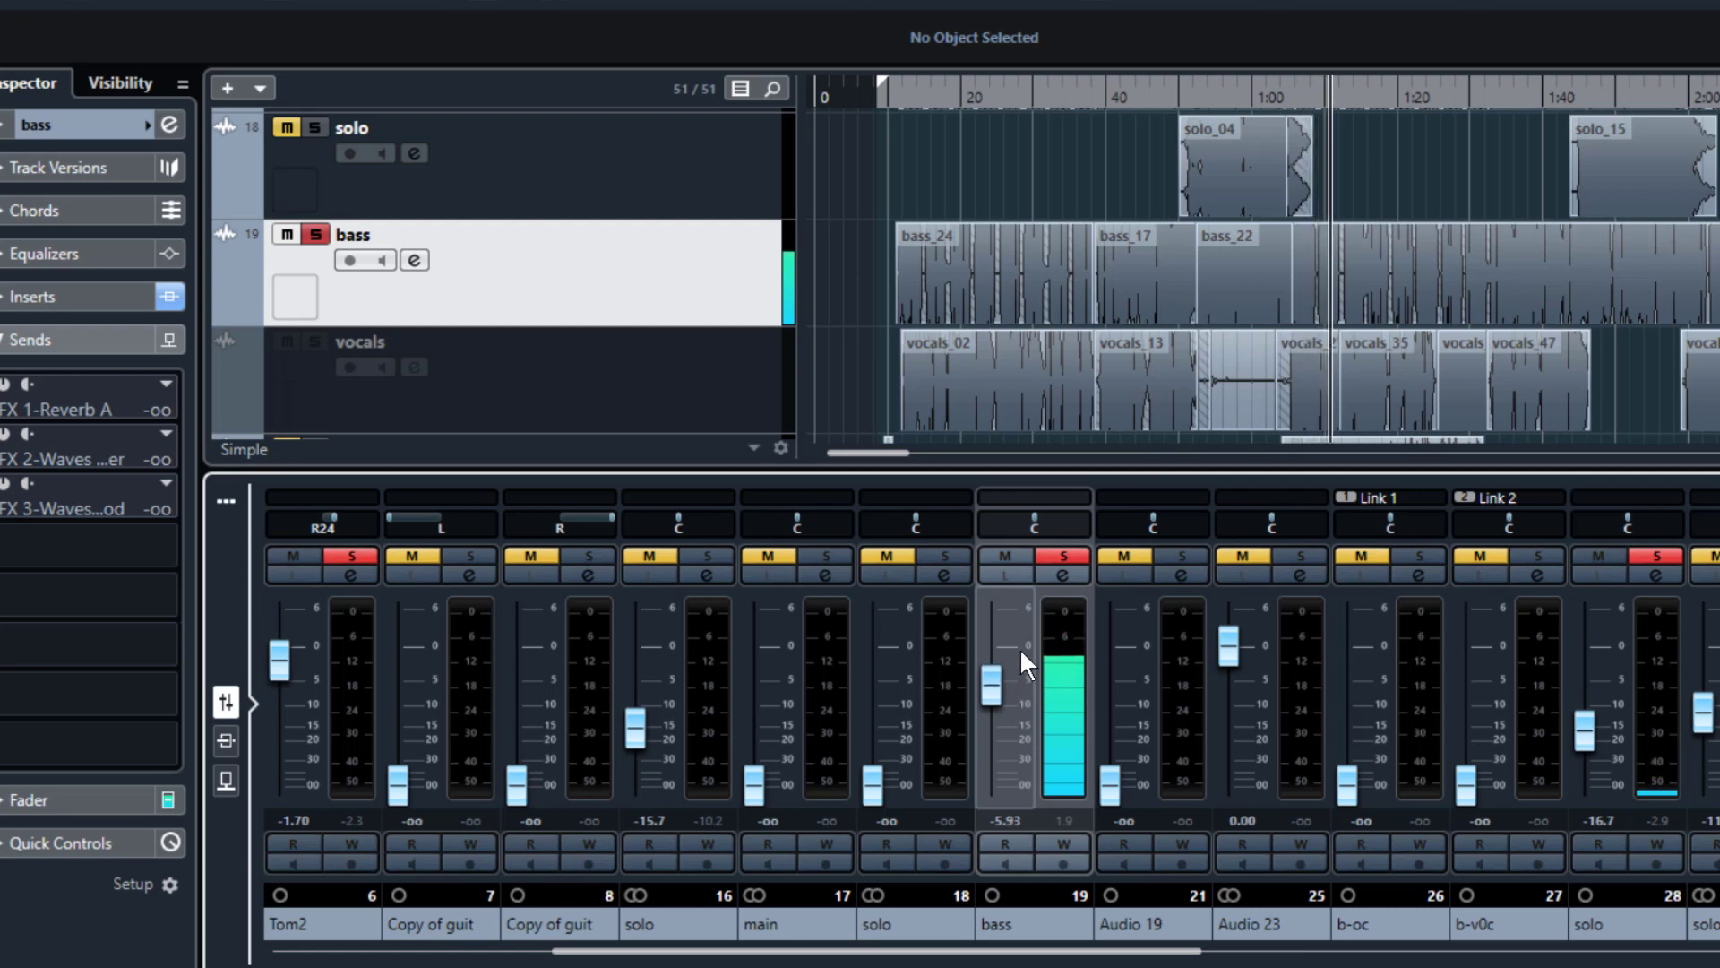
# Reopen the bass track's OmniTec-67A, raise its mid and treble further, try a drier mix and switch the tube type to C.
pyautogui.click(1060, 573)
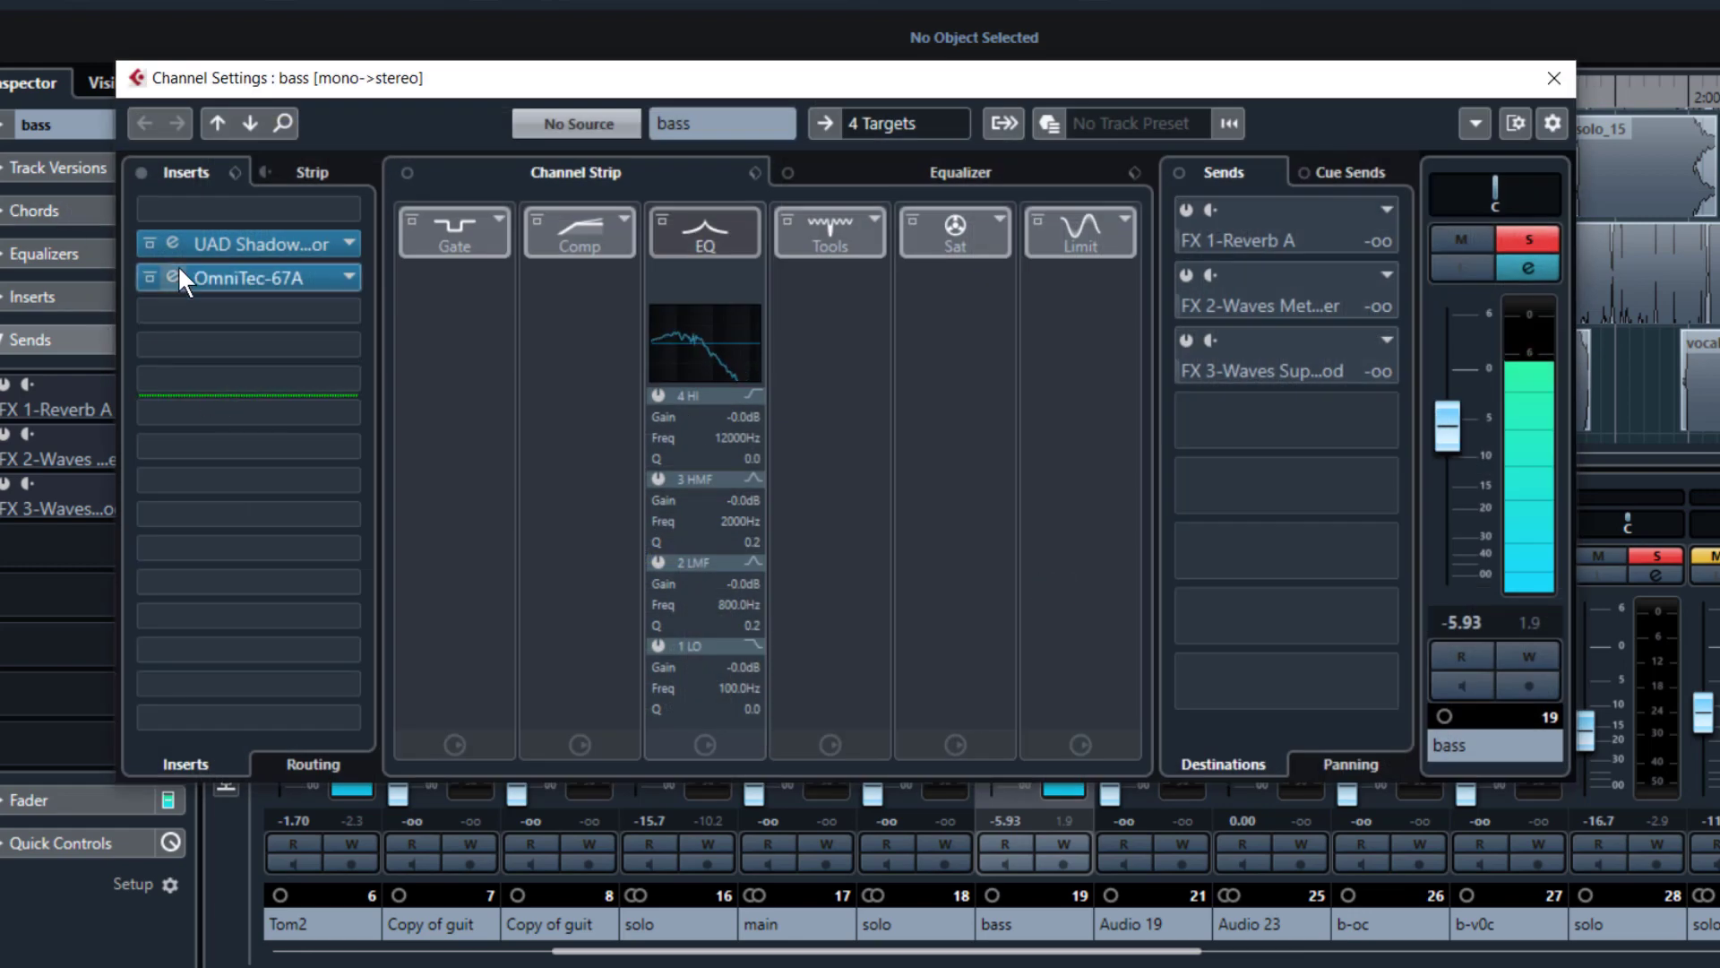
pyautogui.click(178, 269)
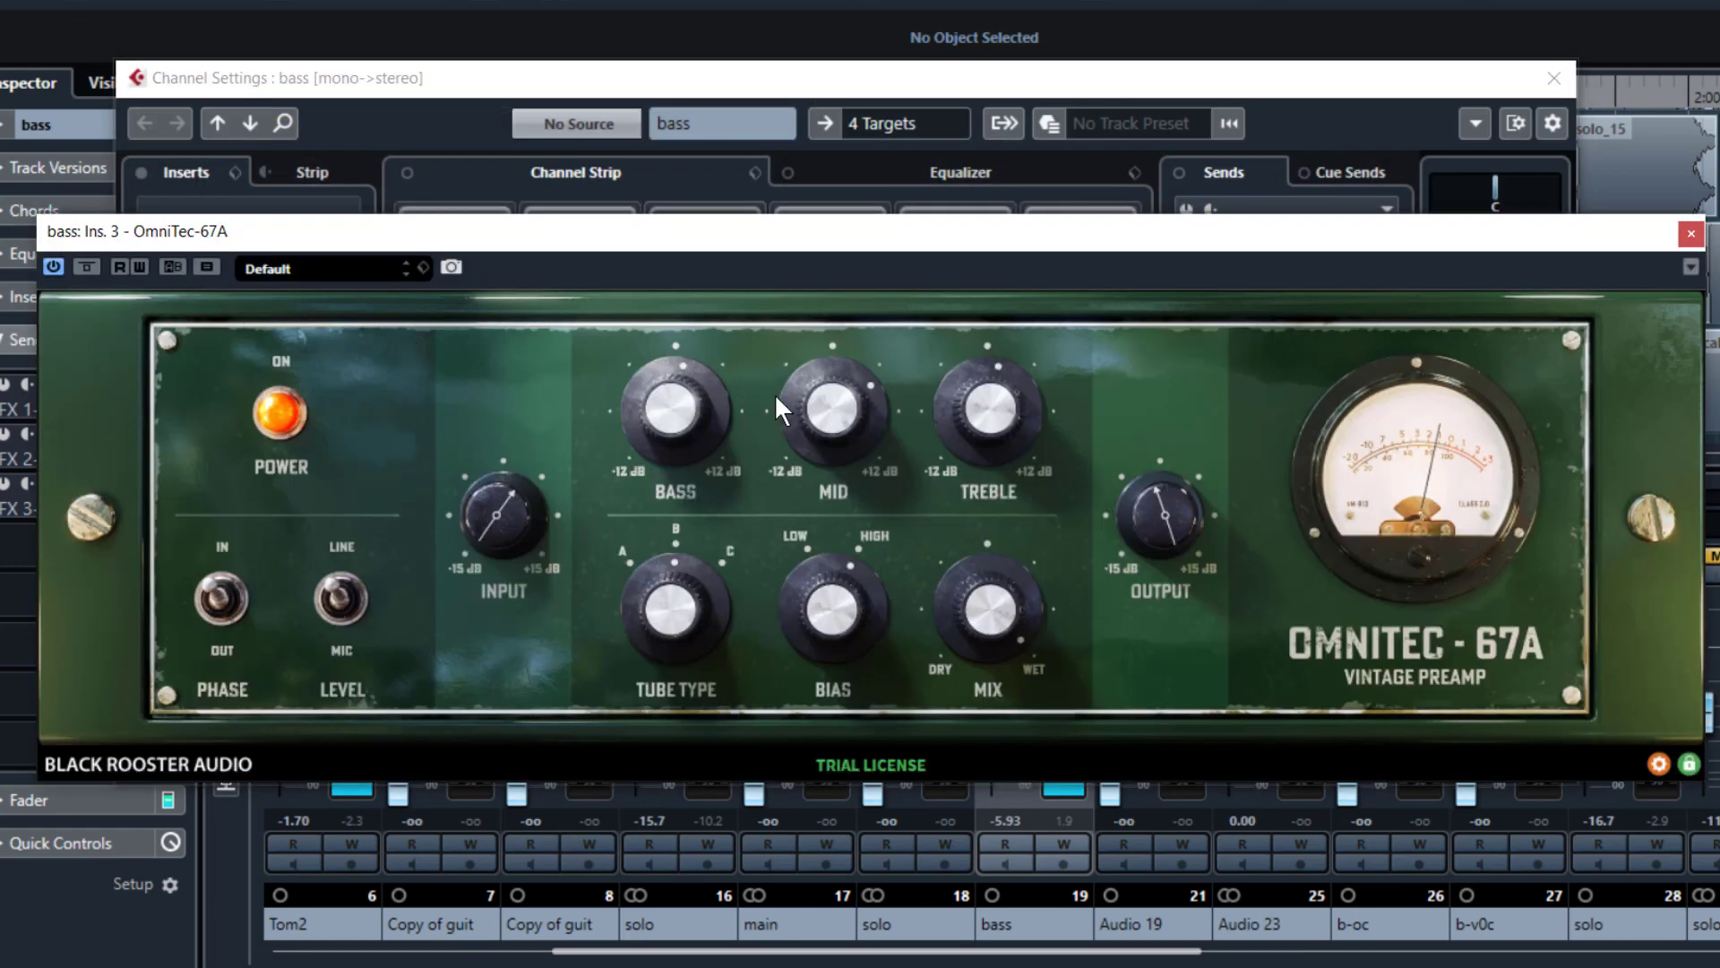
pyautogui.moveTo(865, 352); pyautogui.dragTo(1040, 293)
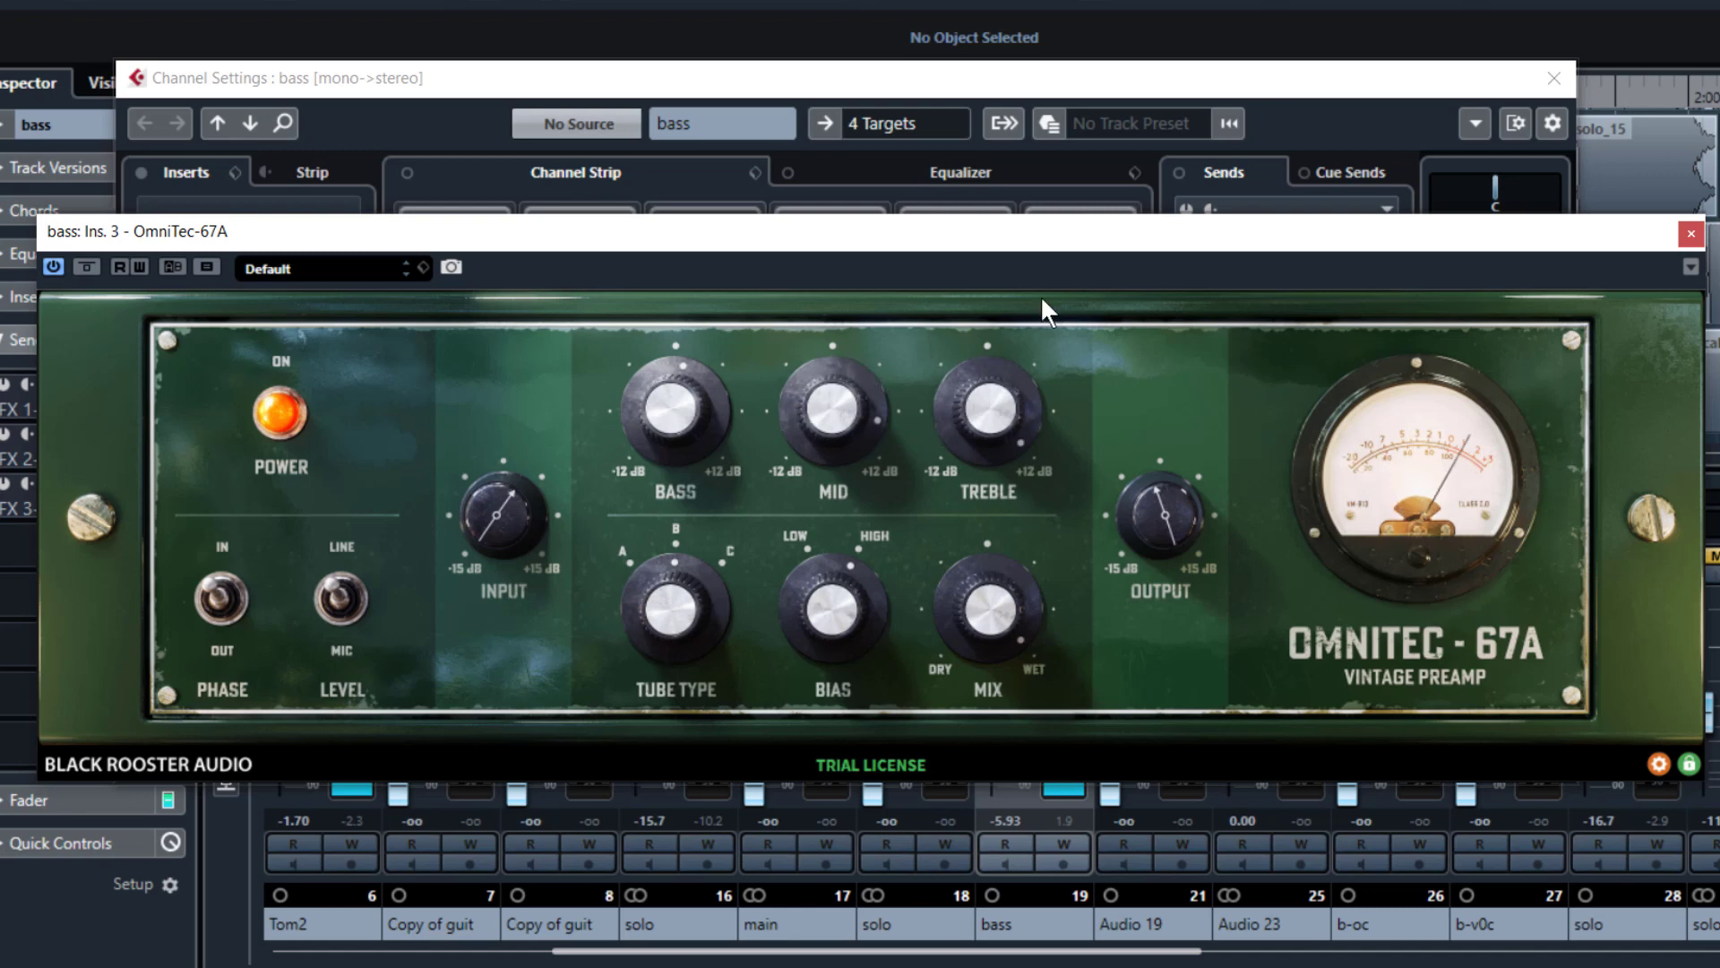
pyautogui.moveTo(1016, 379); pyautogui.dragTo(1014, 401)
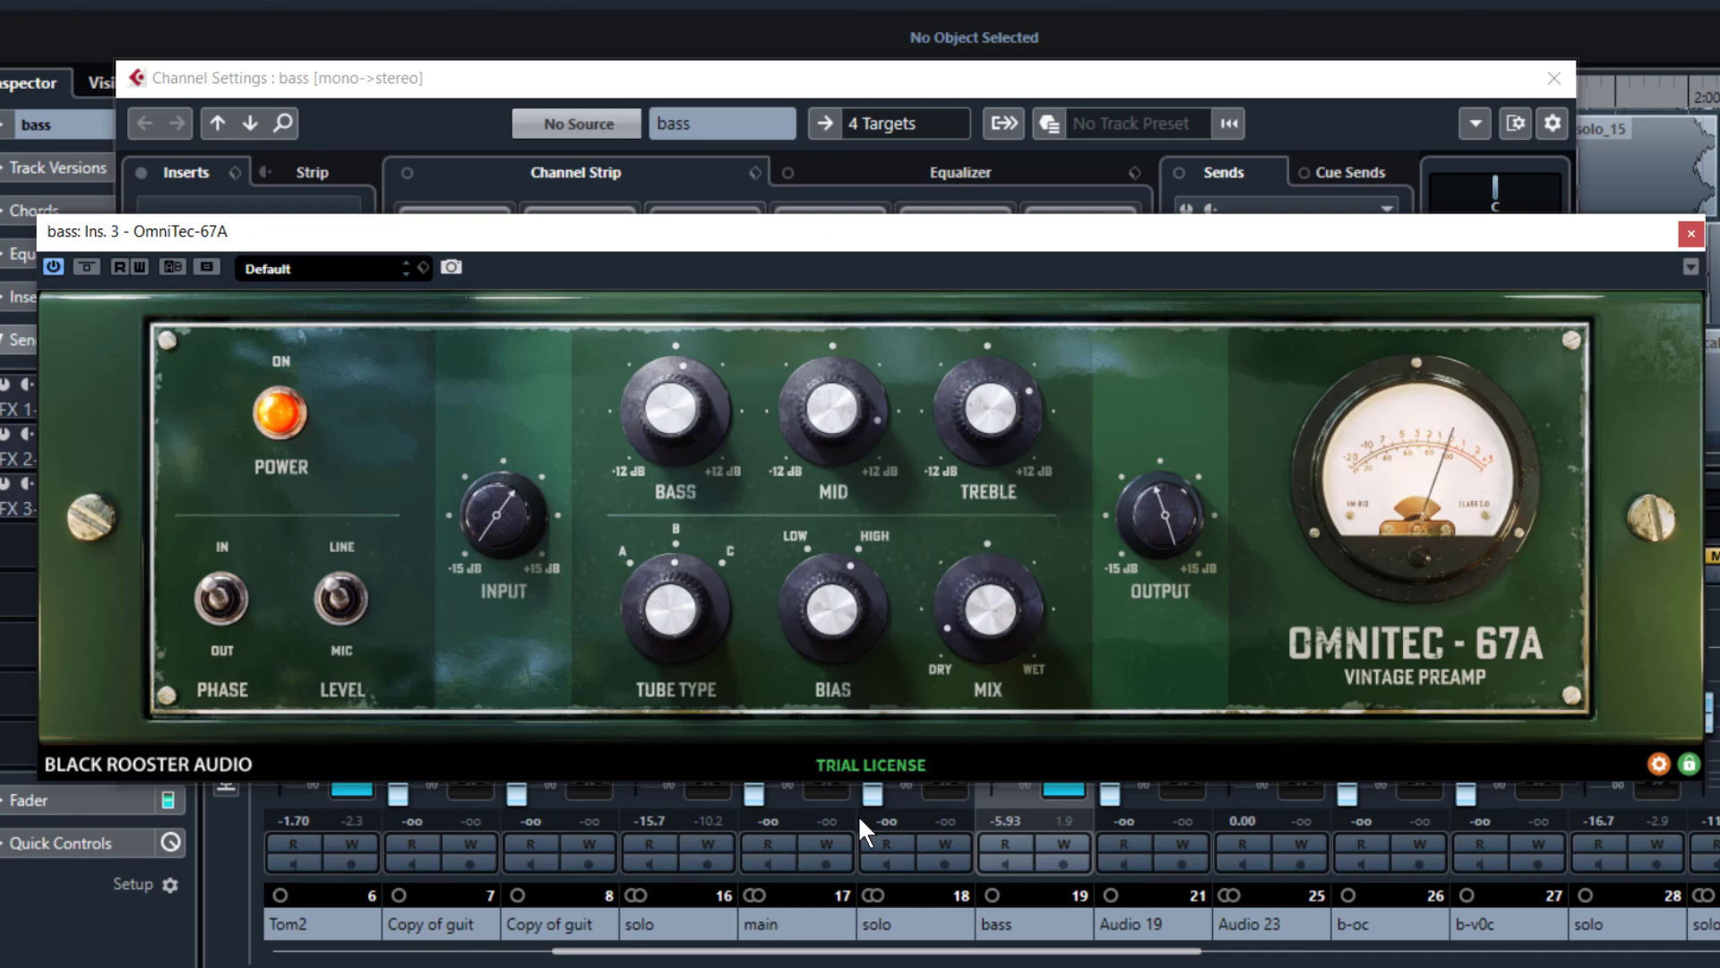
pyautogui.moveTo(858, 814); pyautogui.dragTo(906, 643)
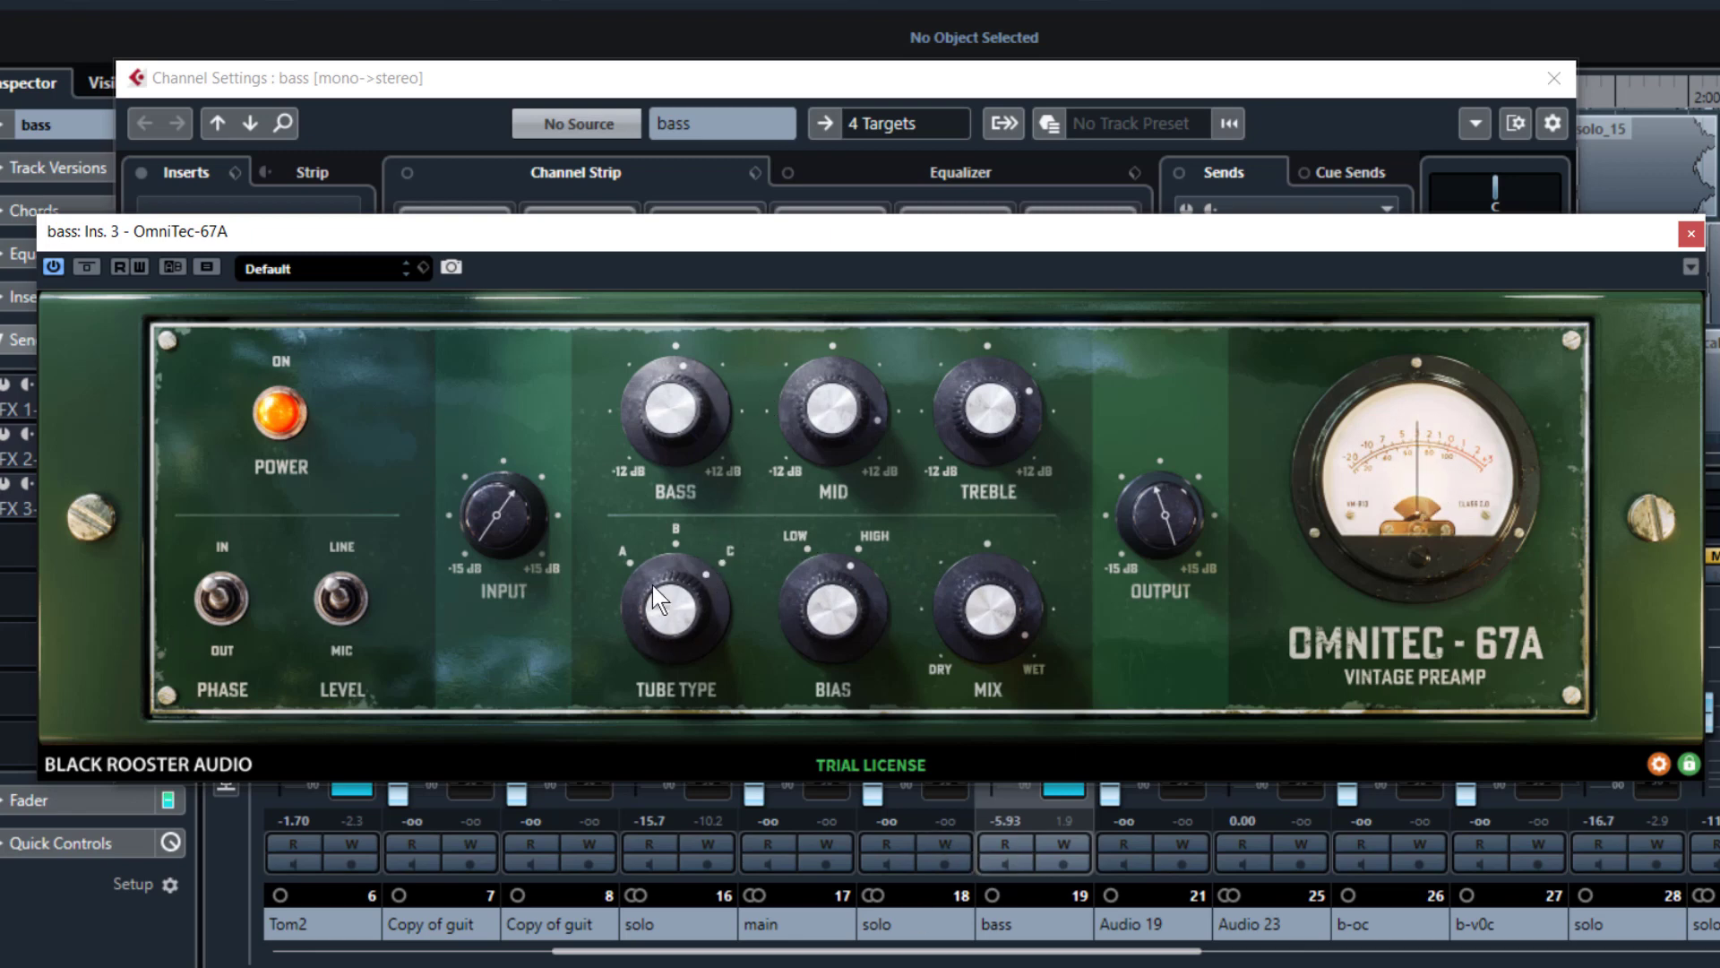
# Switch the bass preamp's tube type to A and close the preamp and channel settings windows.
pyautogui.moveTo(659, 593); pyautogui.dragTo(610, 771)
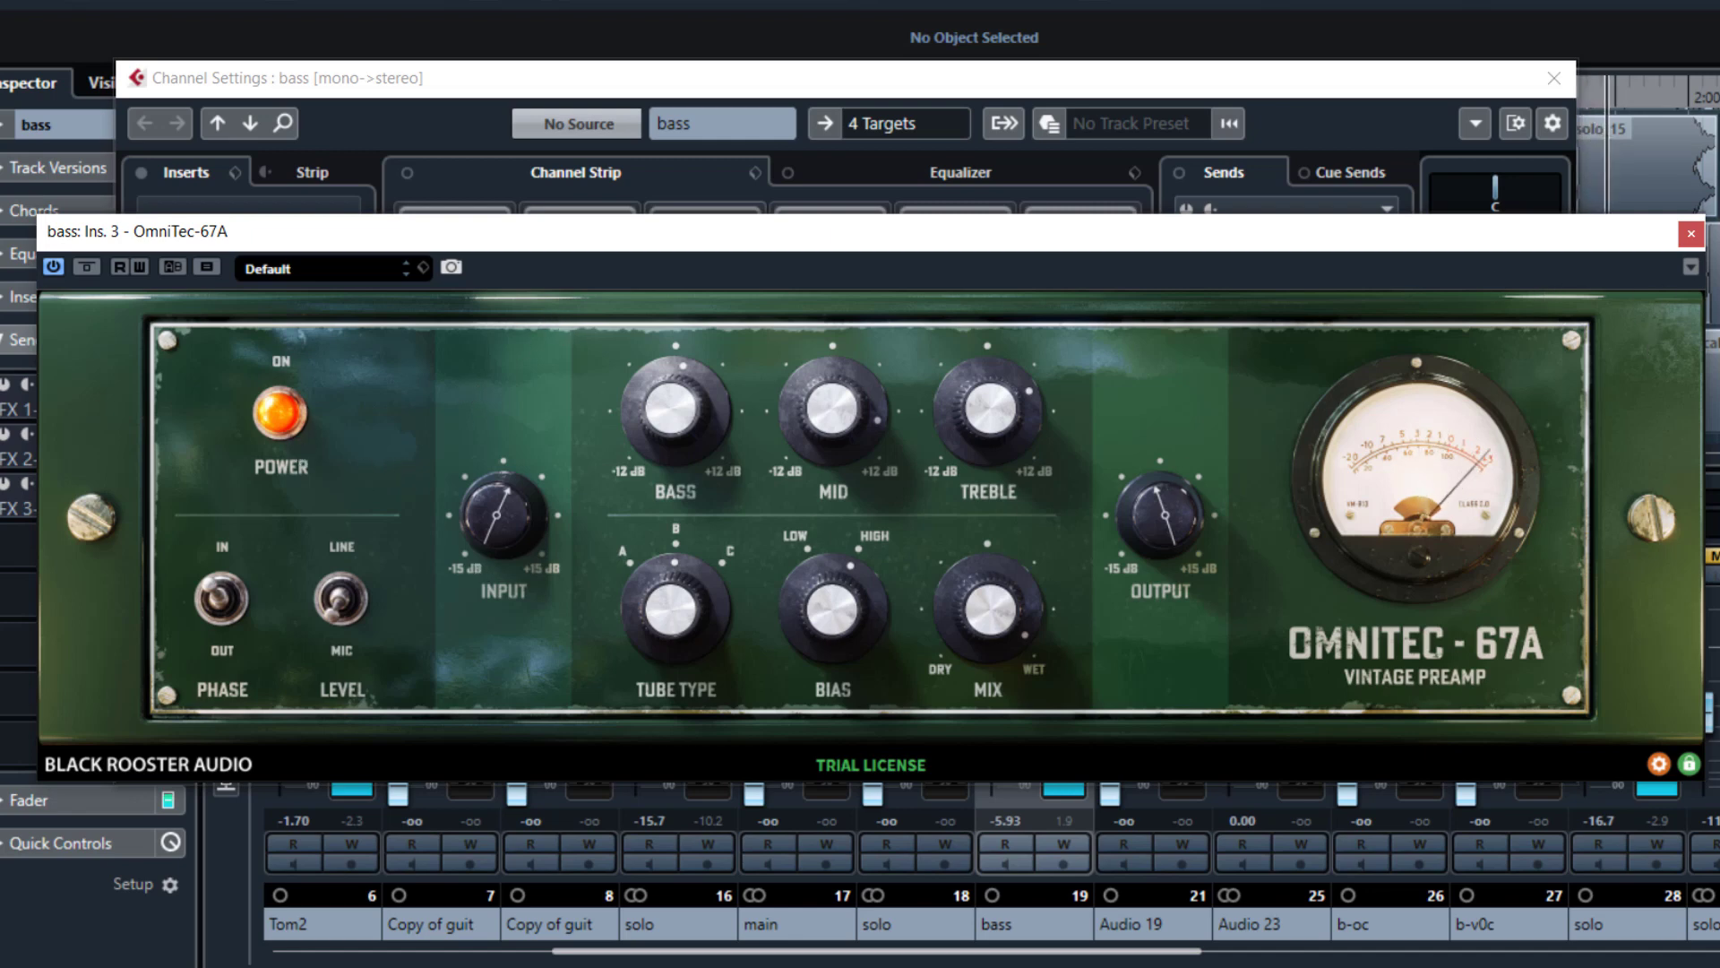
pyautogui.click(1691, 233)
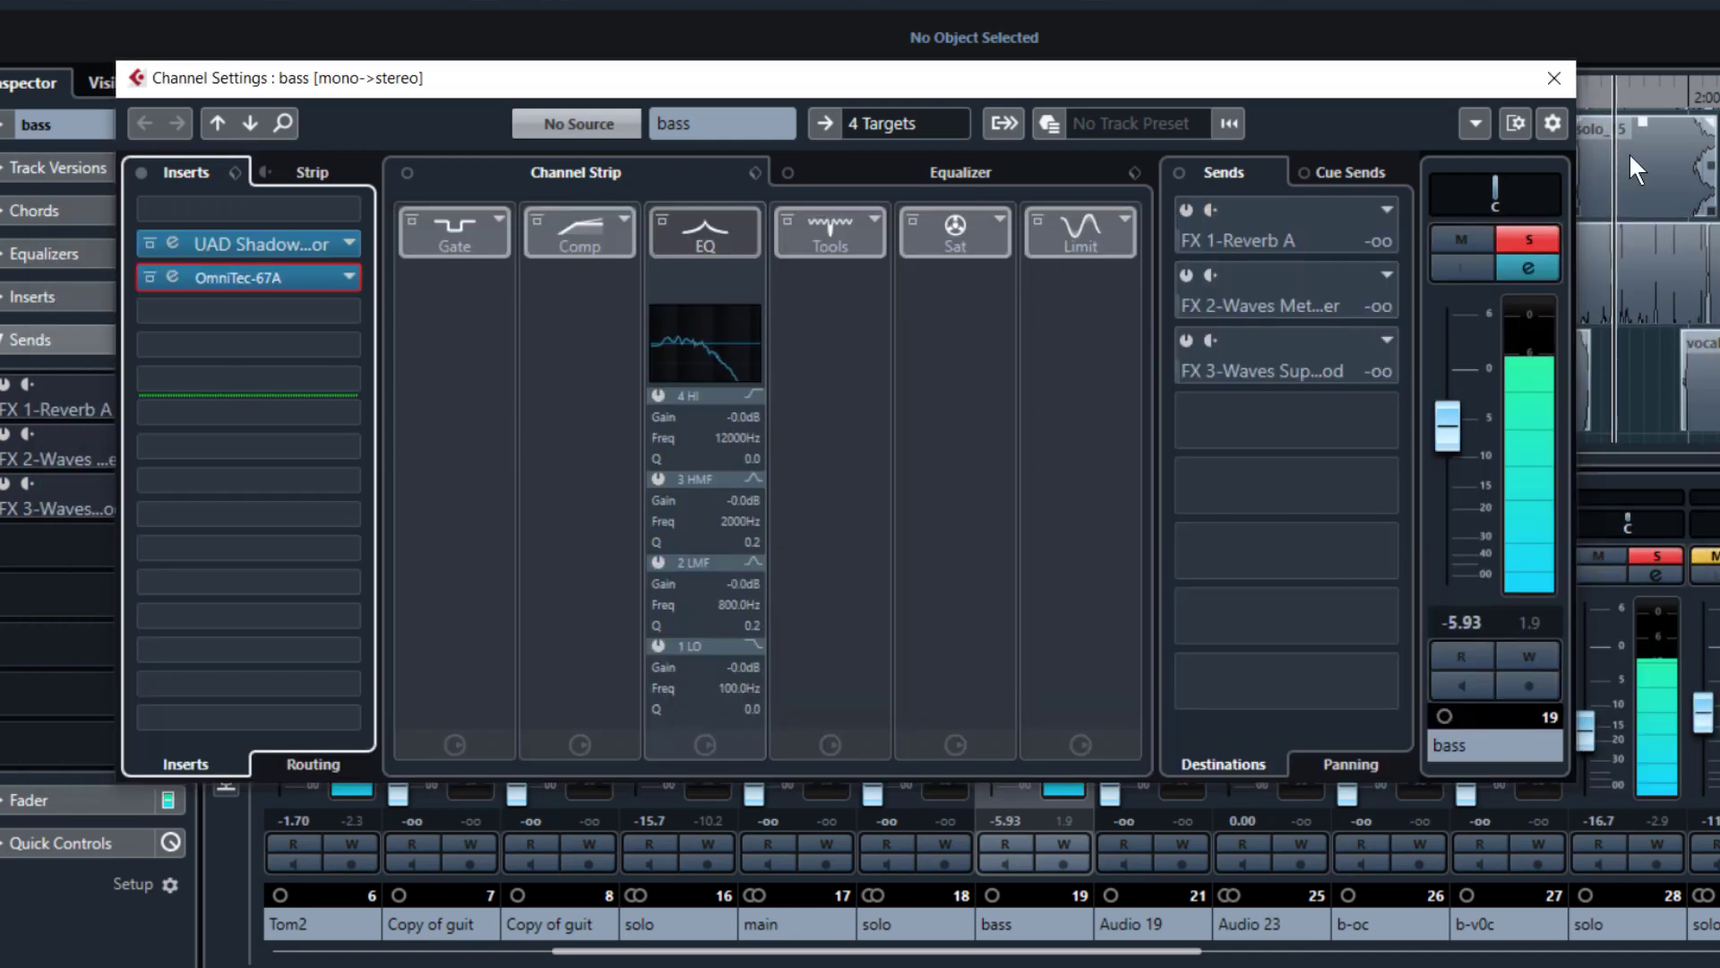
pyautogui.click(1554, 79)
# Rebalance the mix faders: channel 28 solo to -11.9, over-l to -1.70, over-R to -3.94, tom1 to -0.69 and Tom2 to 1.27.
pyautogui.moveTo(1600, 739)
pyautogui.mouseDown()
pyautogui.moveTo(1599, 706)
pyautogui.moveTo(1599, 722)
pyautogui.mouseUp()
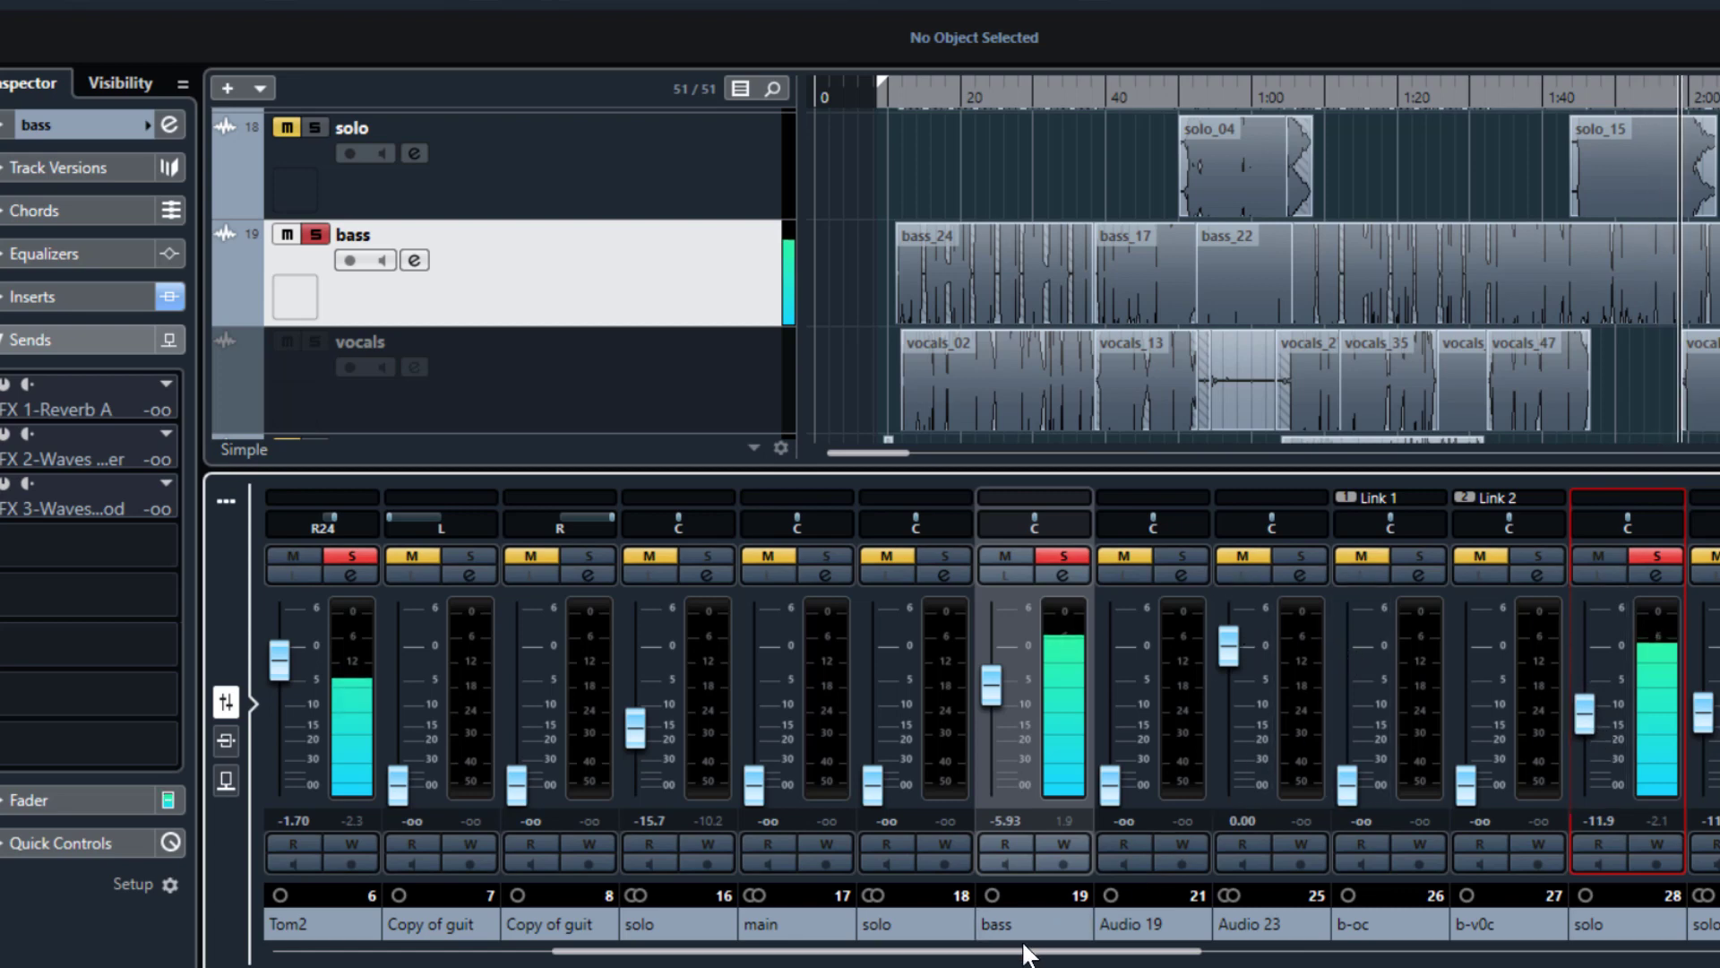
pyautogui.moveTo(807, 949); pyautogui.dragTo(524, 965)
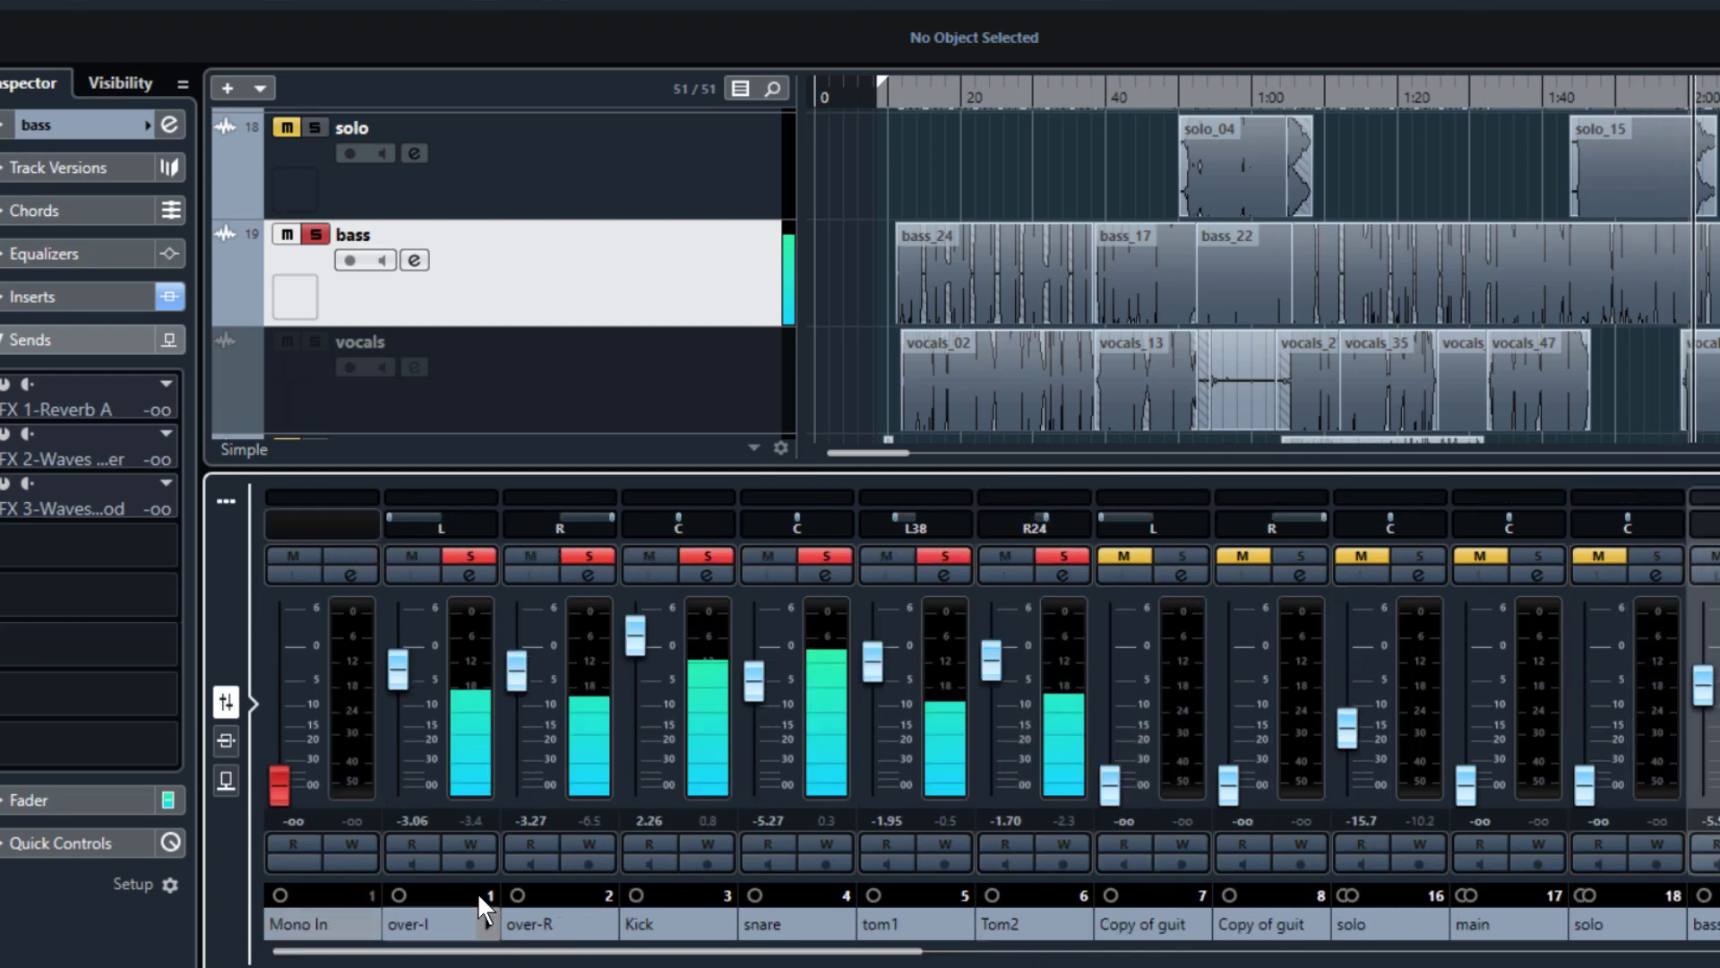
pyautogui.moveTo(406, 664); pyautogui.dragTo(523, 679)
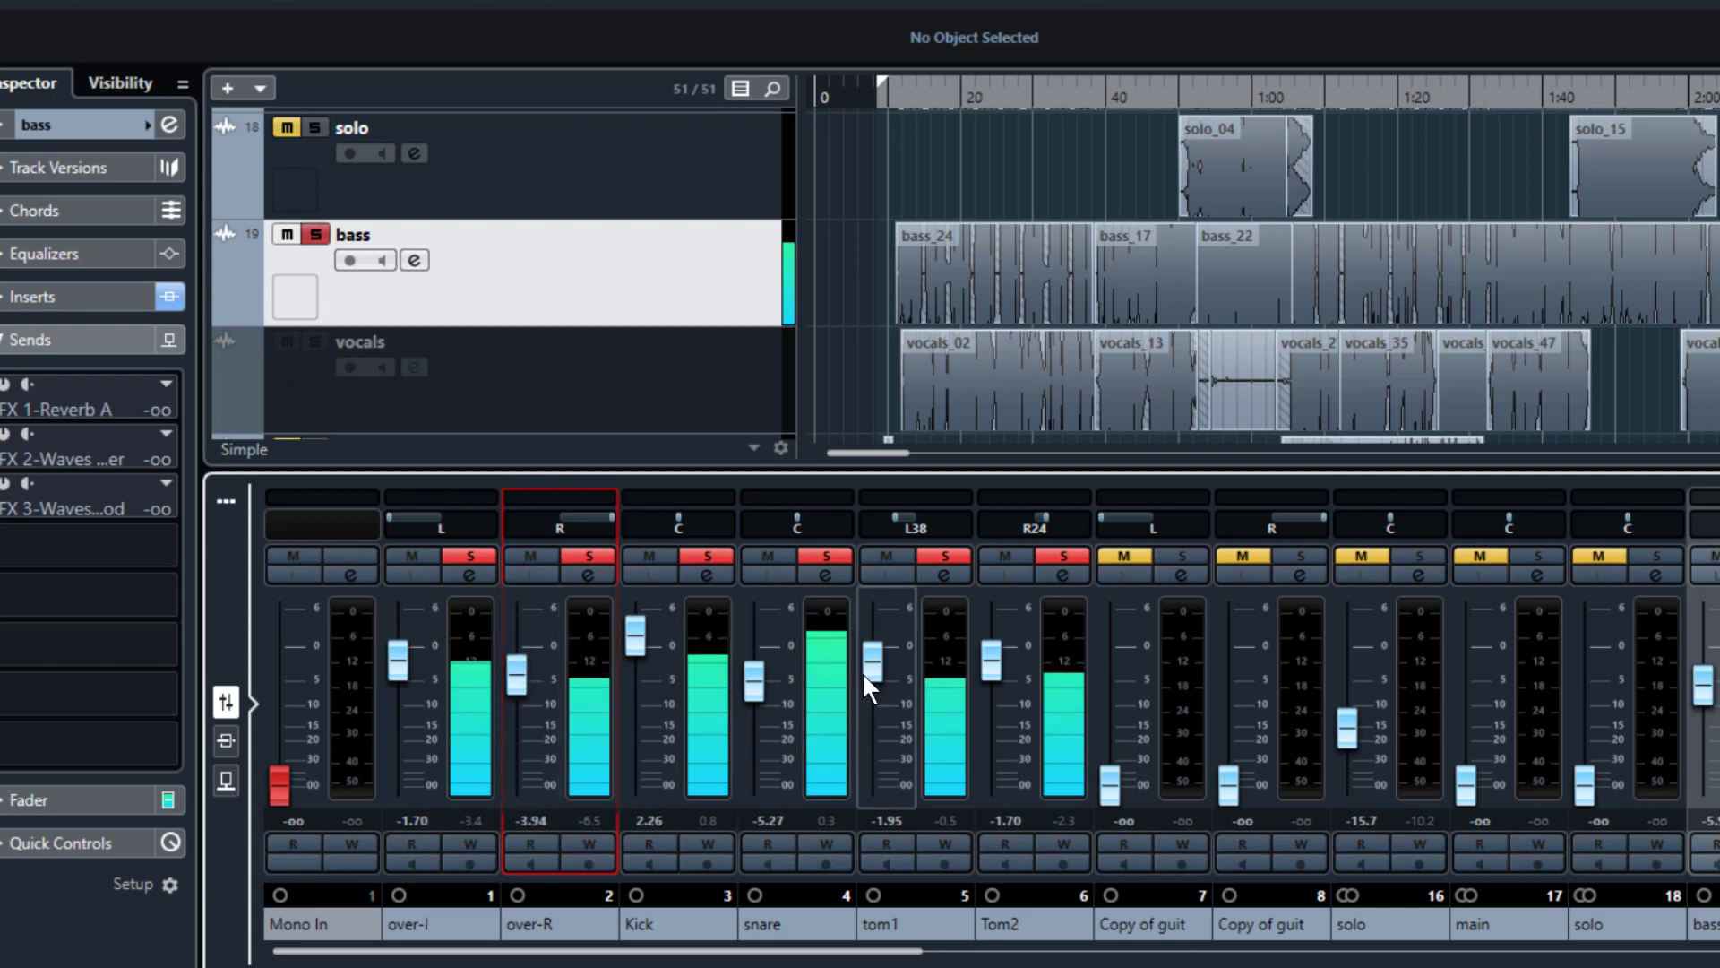
pyautogui.moveTo(866, 669); pyautogui.dragTo(872, 660)
pyautogui.moveTo(991, 670); pyautogui.dragTo(997, 649)
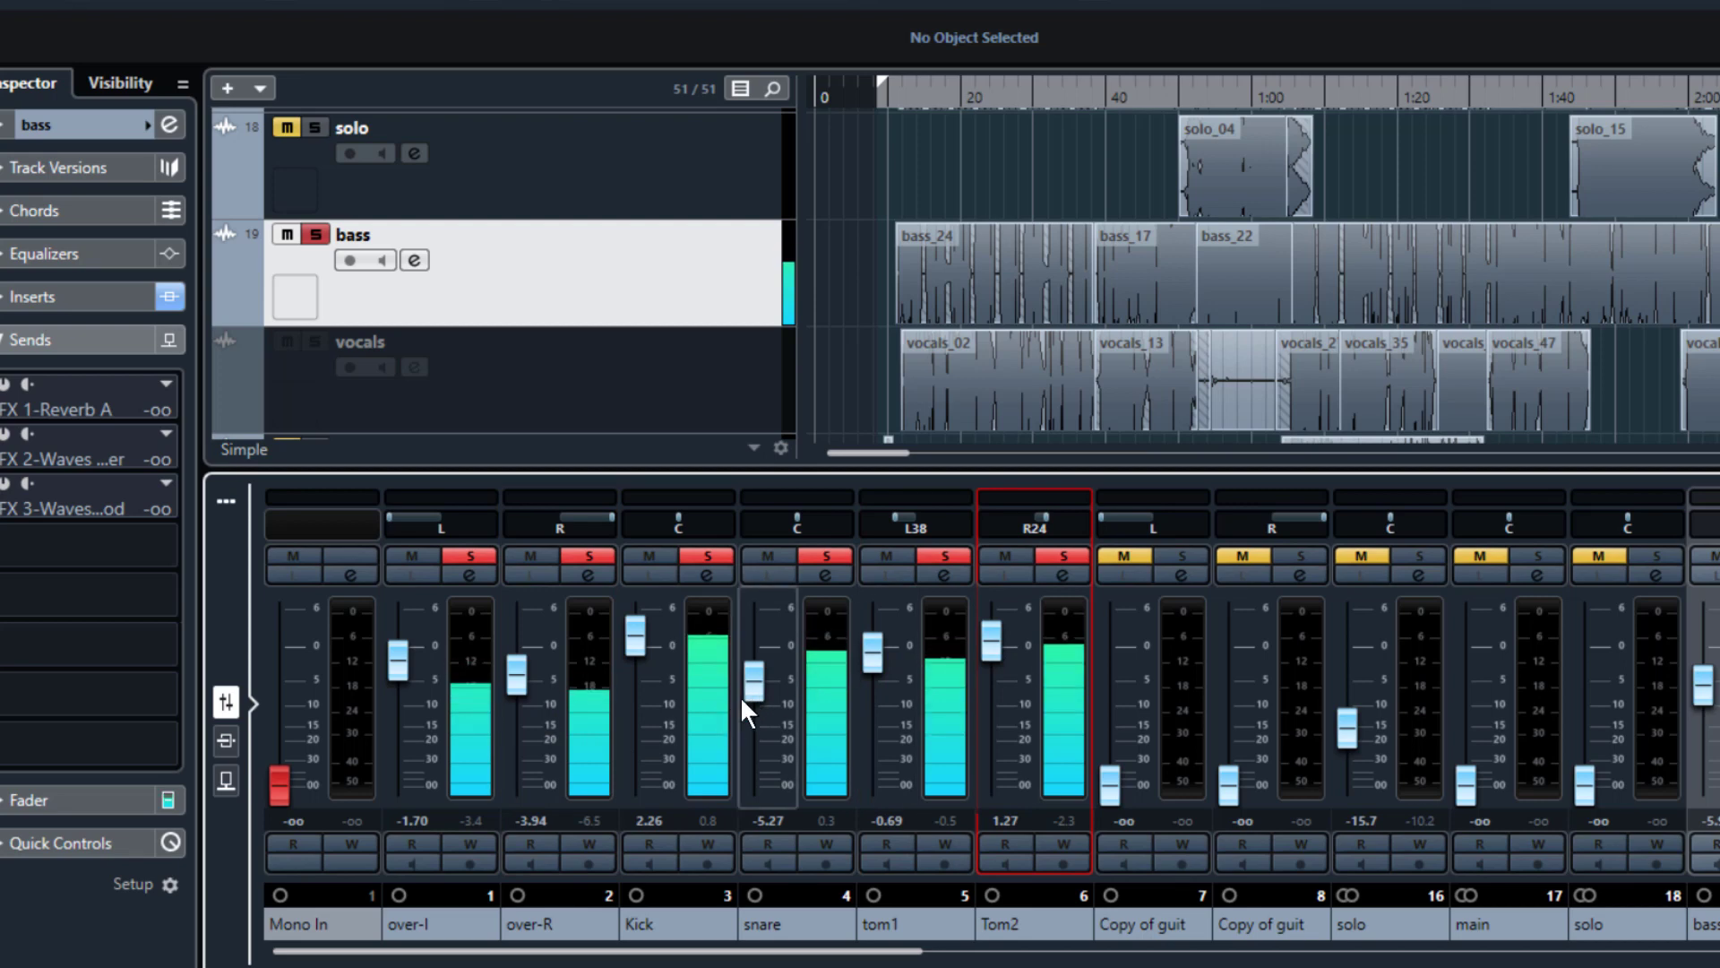
# Compare the DRUM BUS with its OmniTec-67A bypassed and active, review the preamp's settings, and close both windows.
pyautogui.moveTo(805, 951); pyautogui.dragTo(1719, 955)
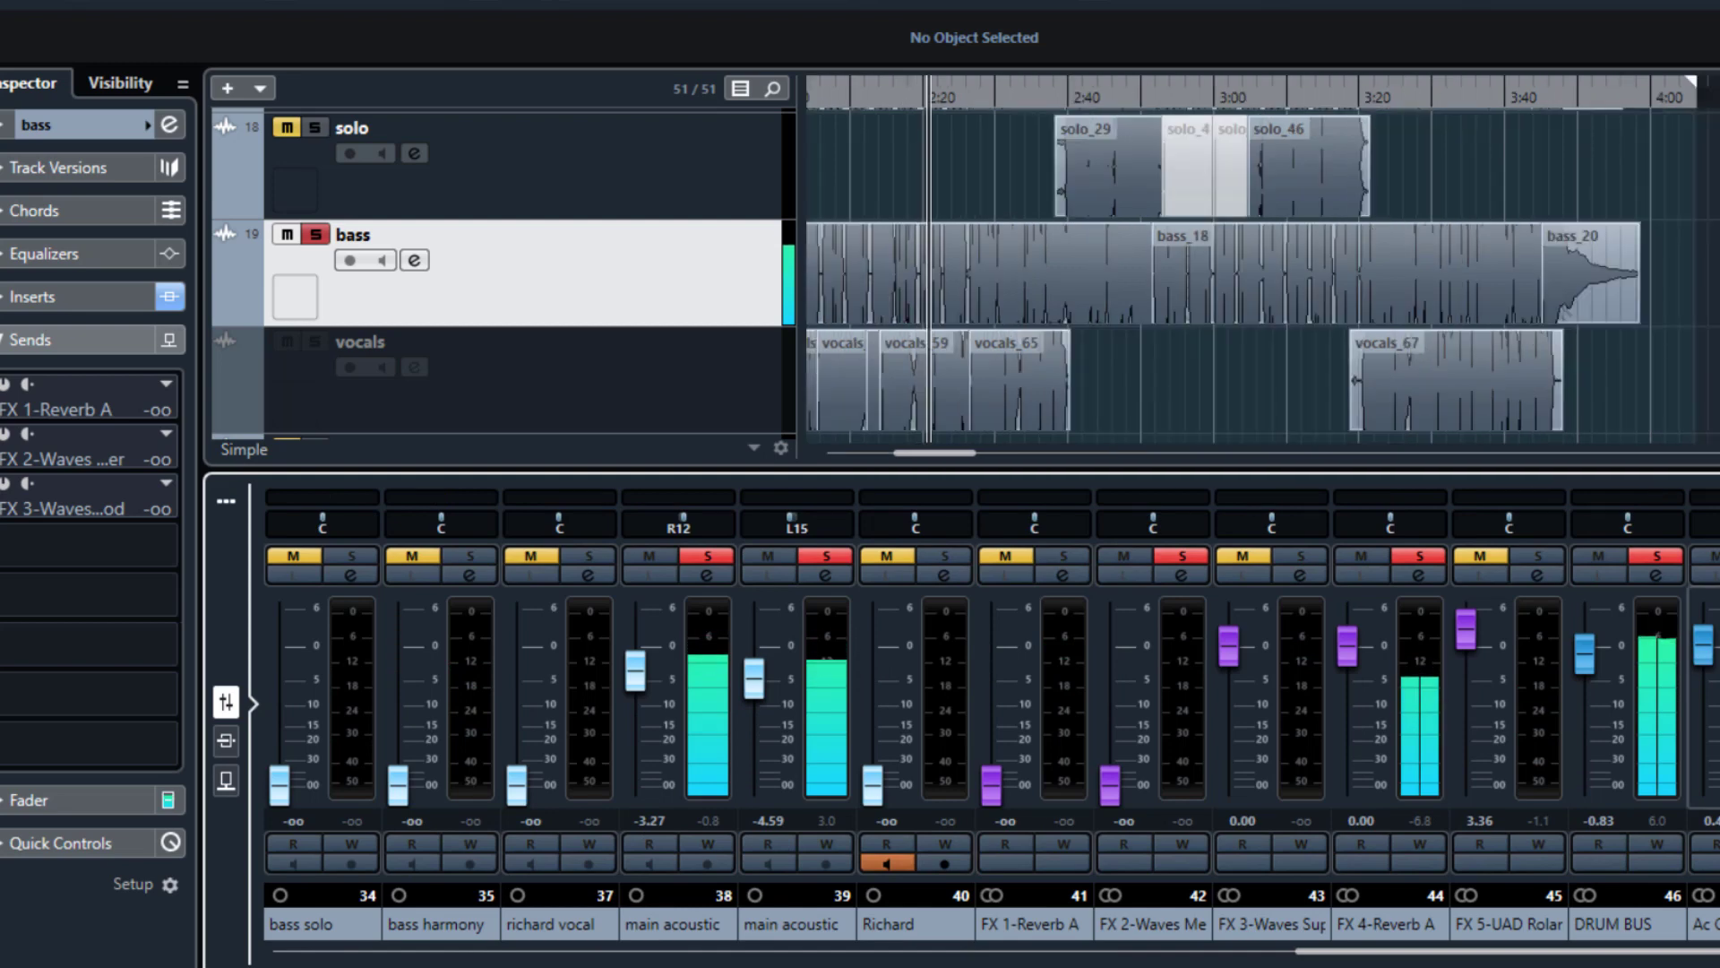
pyautogui.click(1666, 570)
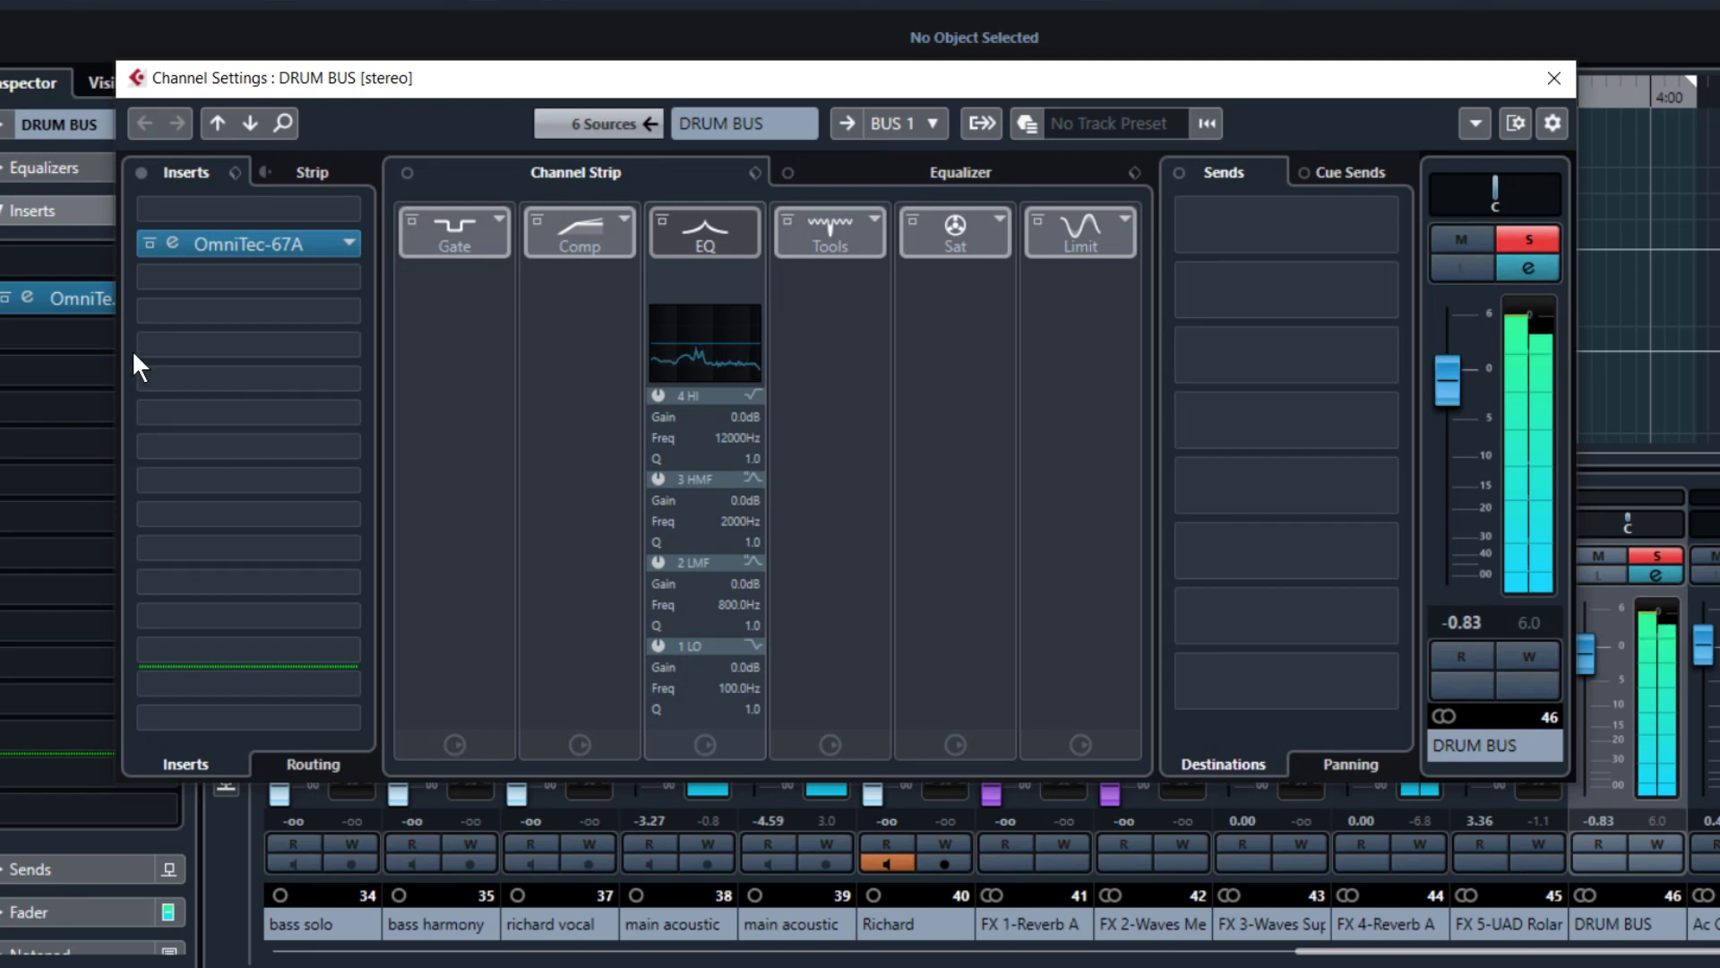
pyautogui.click(148, 243)
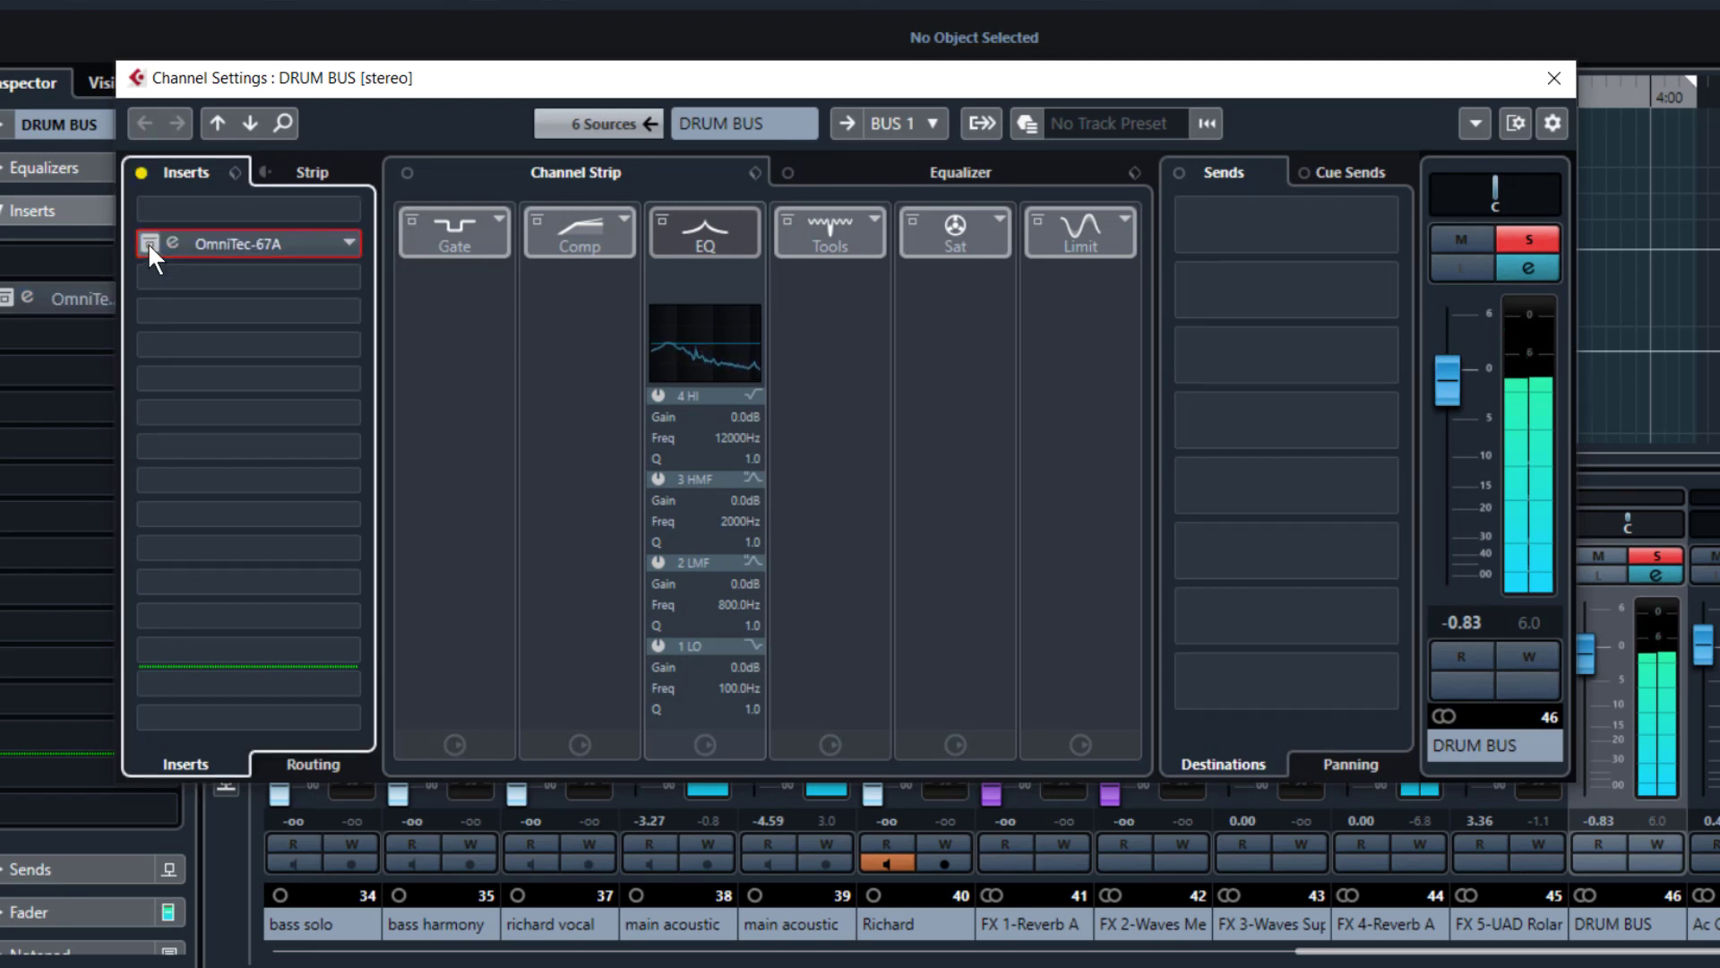
pyautogui.click(149, 243)
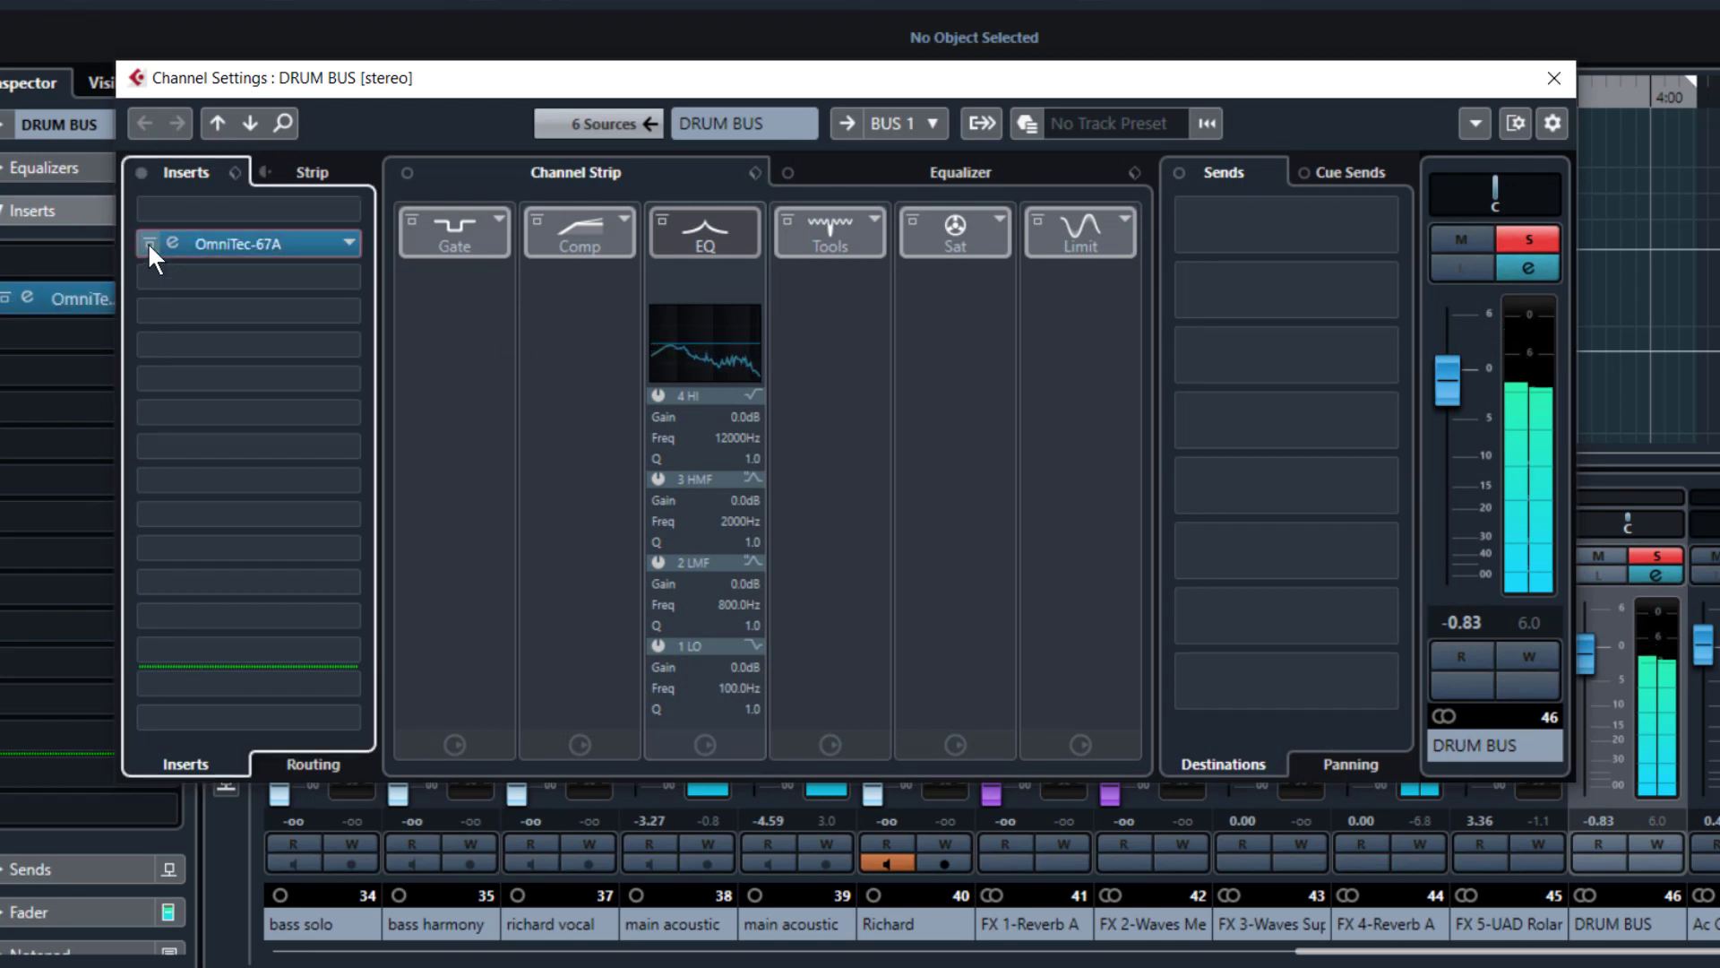
pyautogui.click(170, 242)
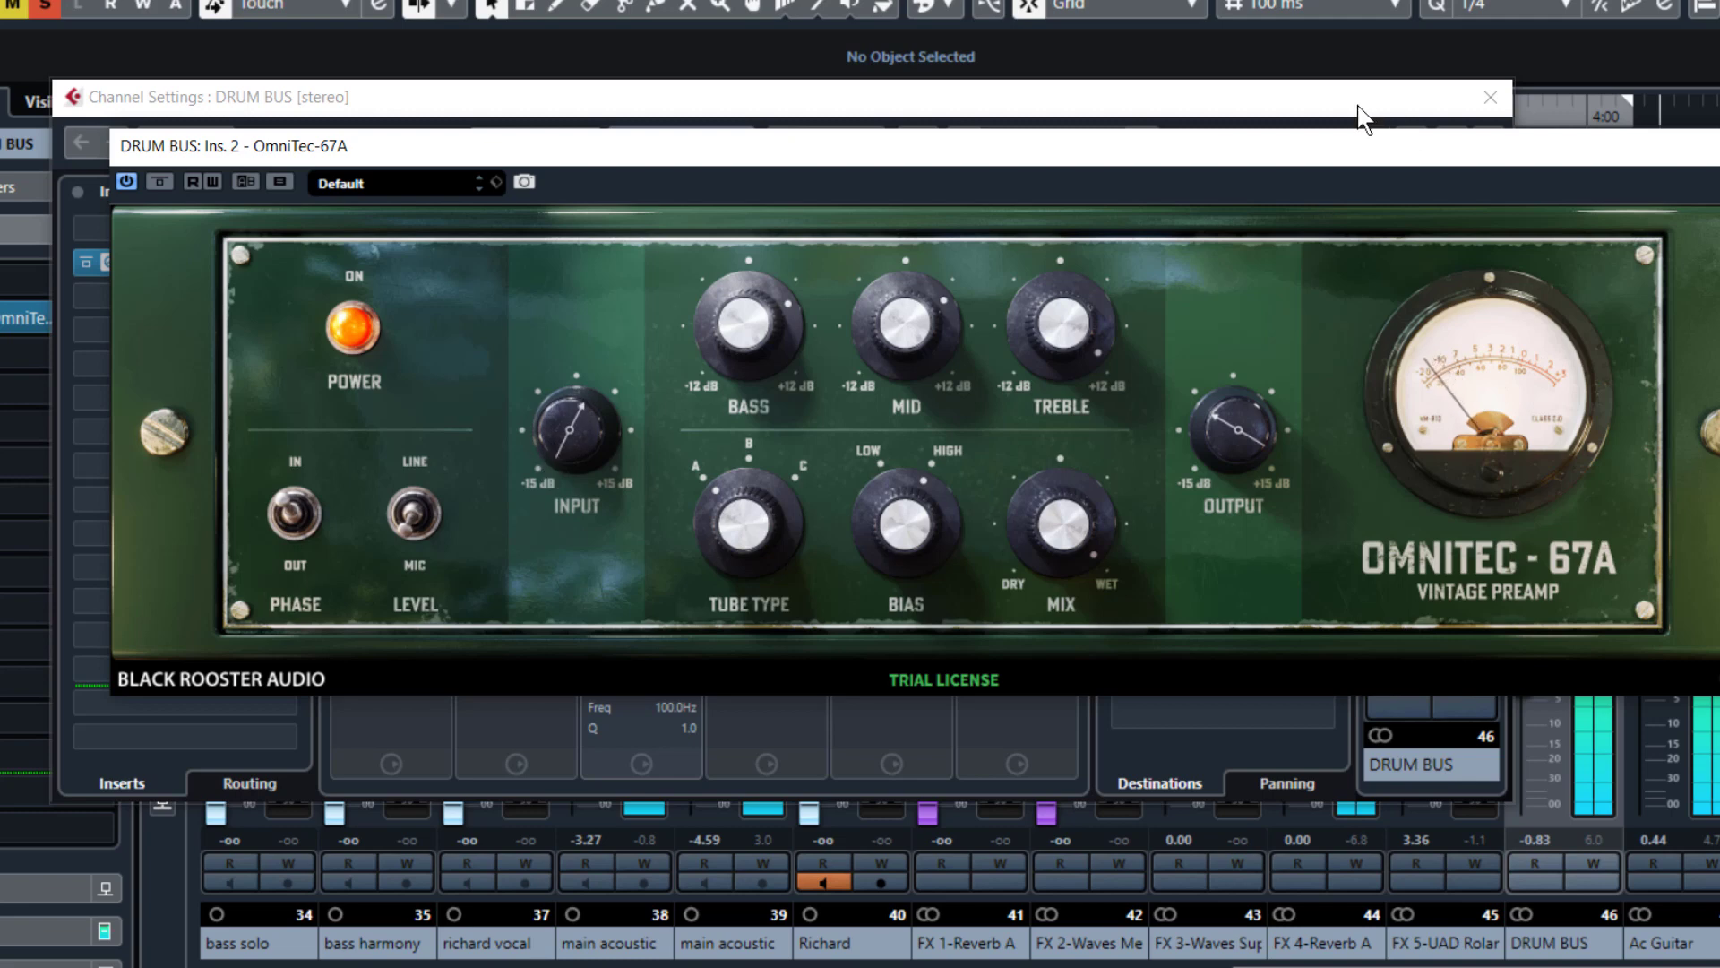
pyautogui.press('Escape')
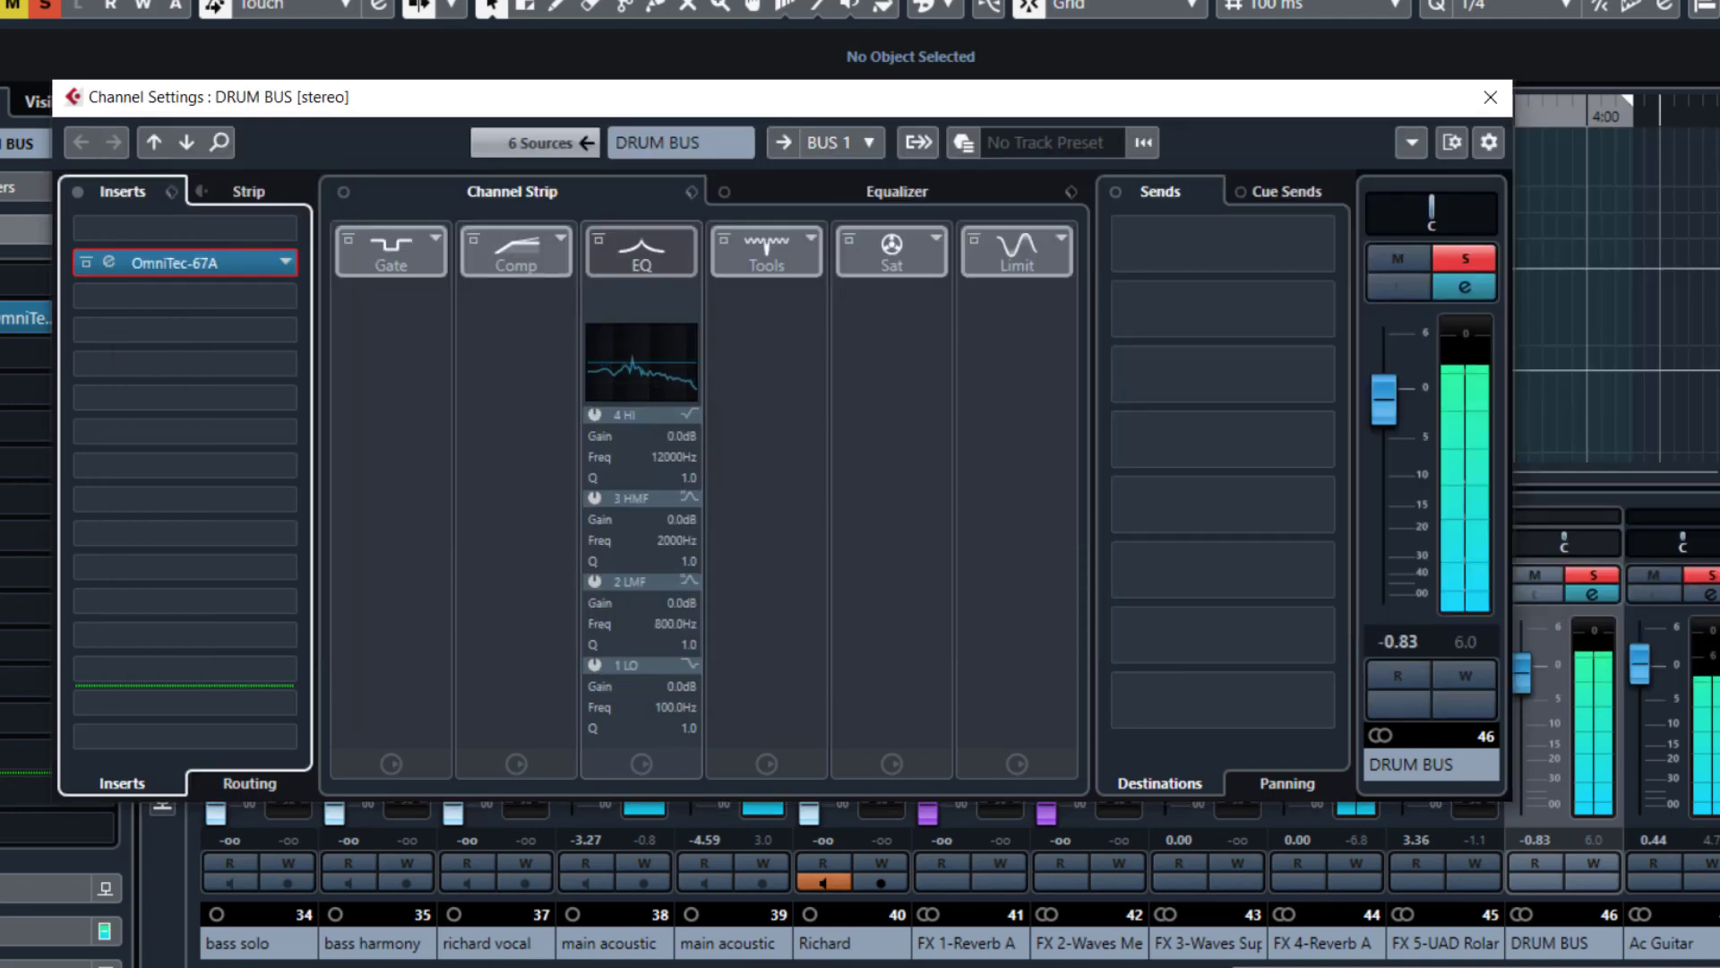
pyautogui.click(1490, 98)
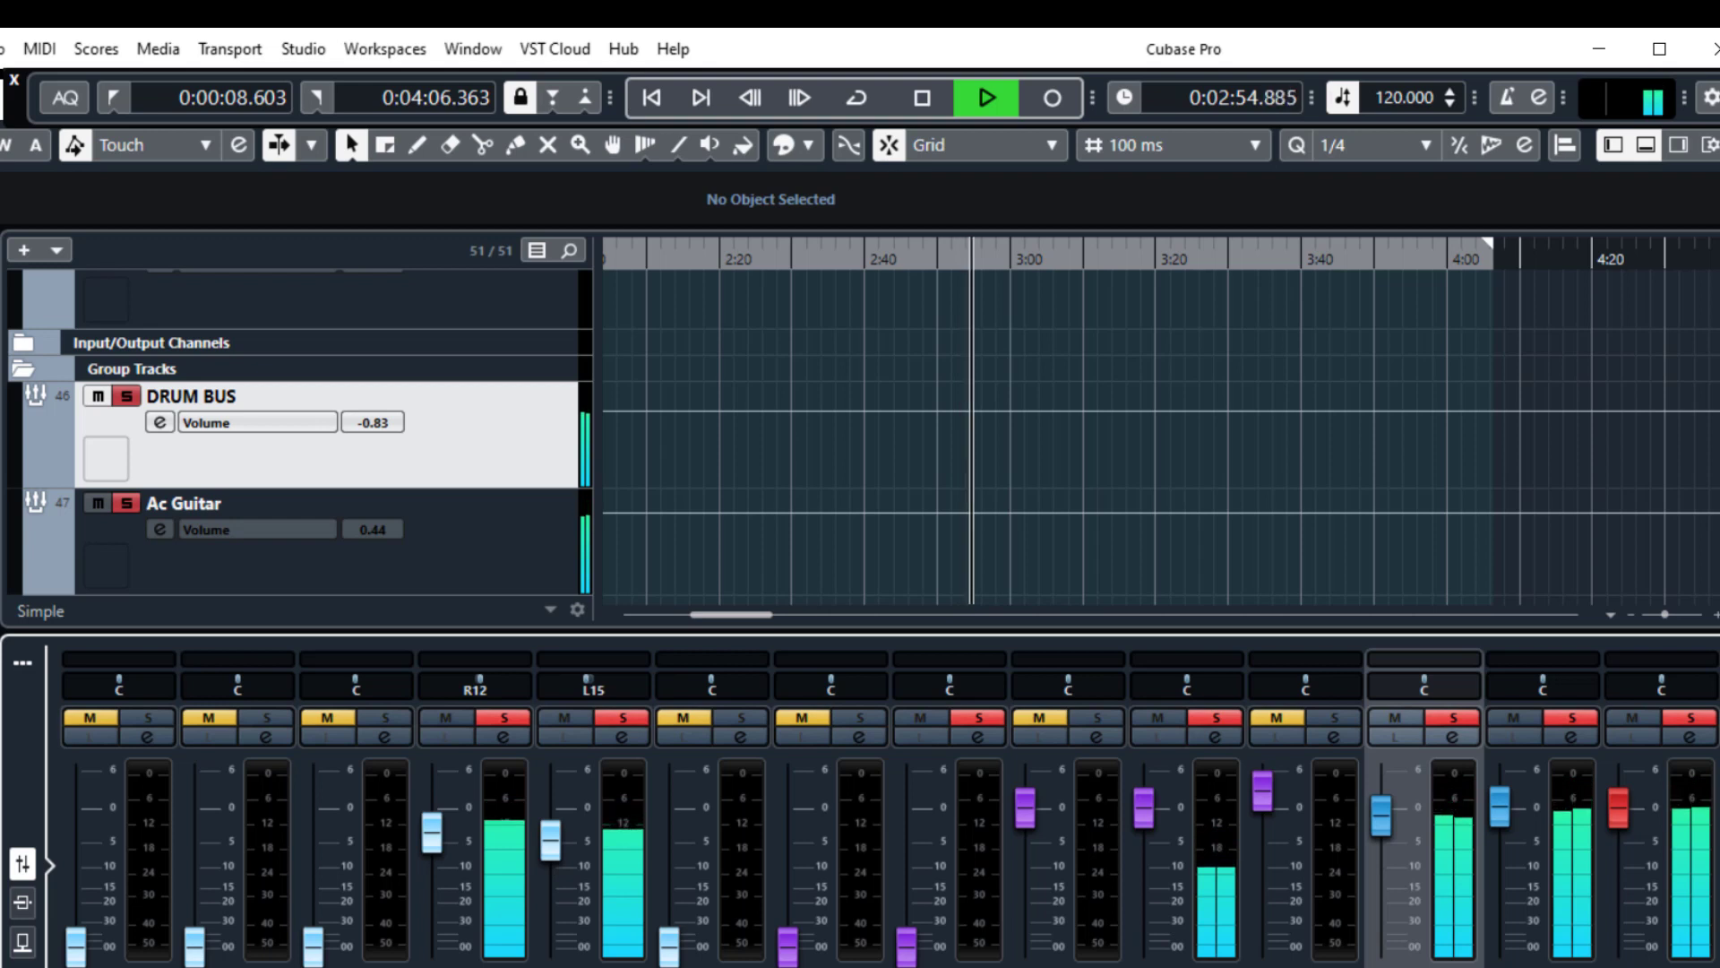
# Raise the faders of the two main acoustic tracks, panned R12 and L15, to just below 0 dB.
pyautogui.hscroll(-2, 860, 806)
pyautogui.hscroll(-4, 860, 806)
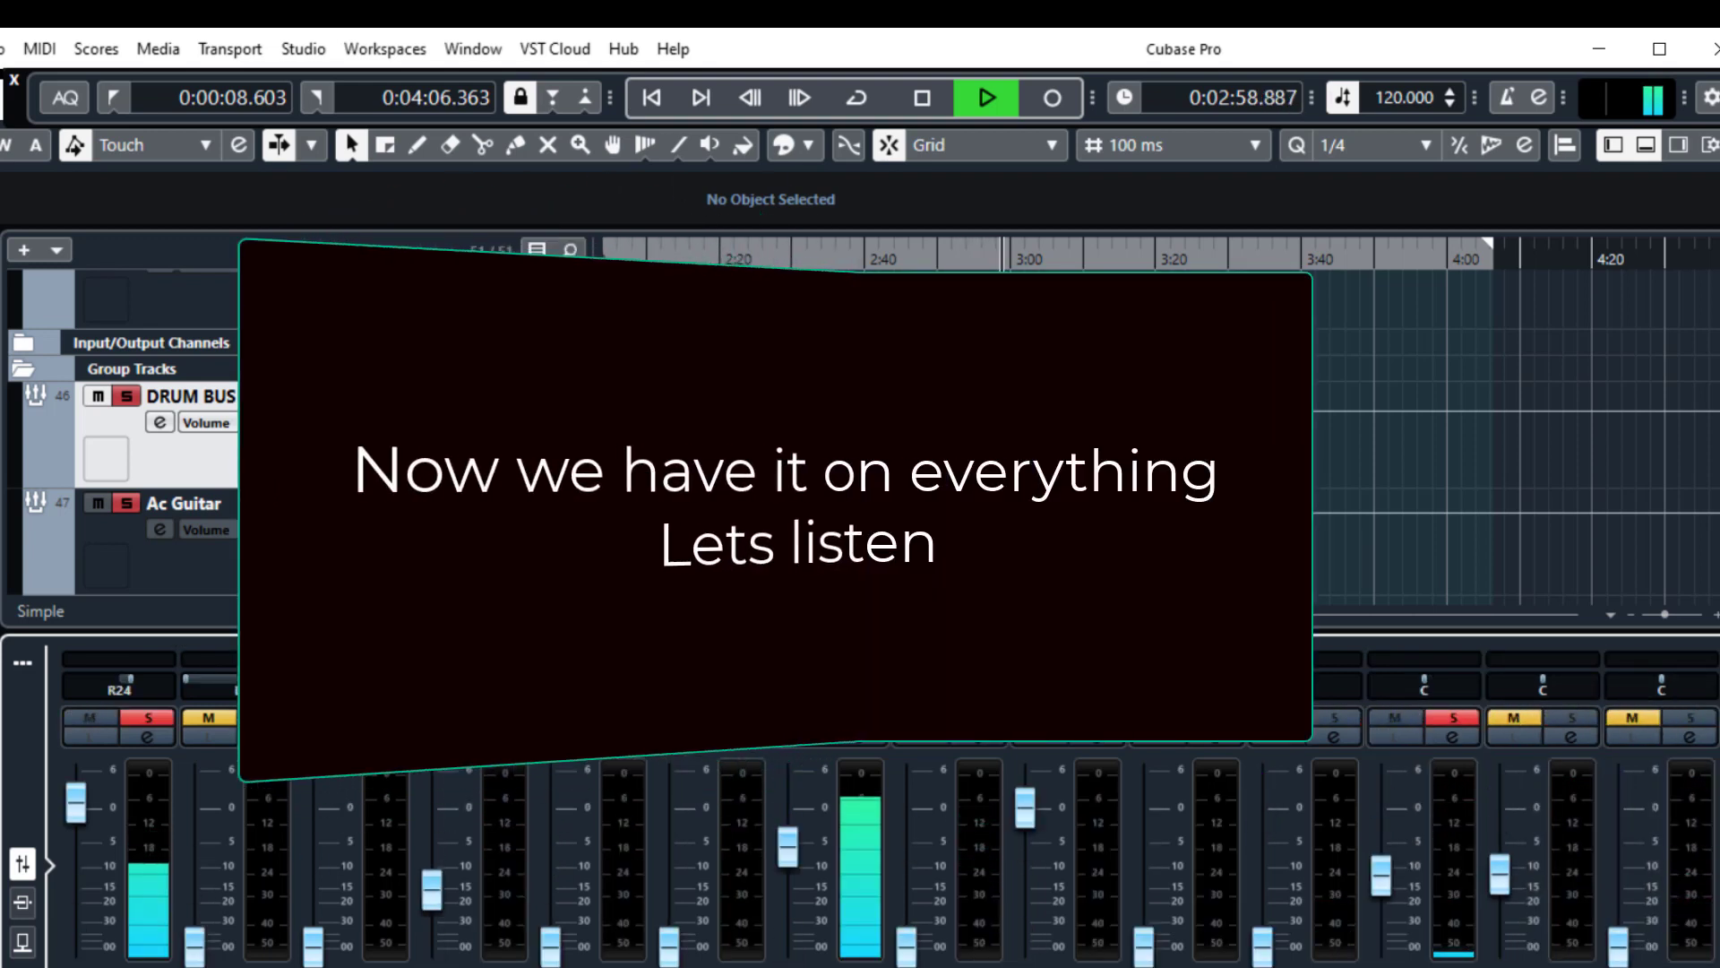
pyautogui.hscroll(-1, 860, 807)
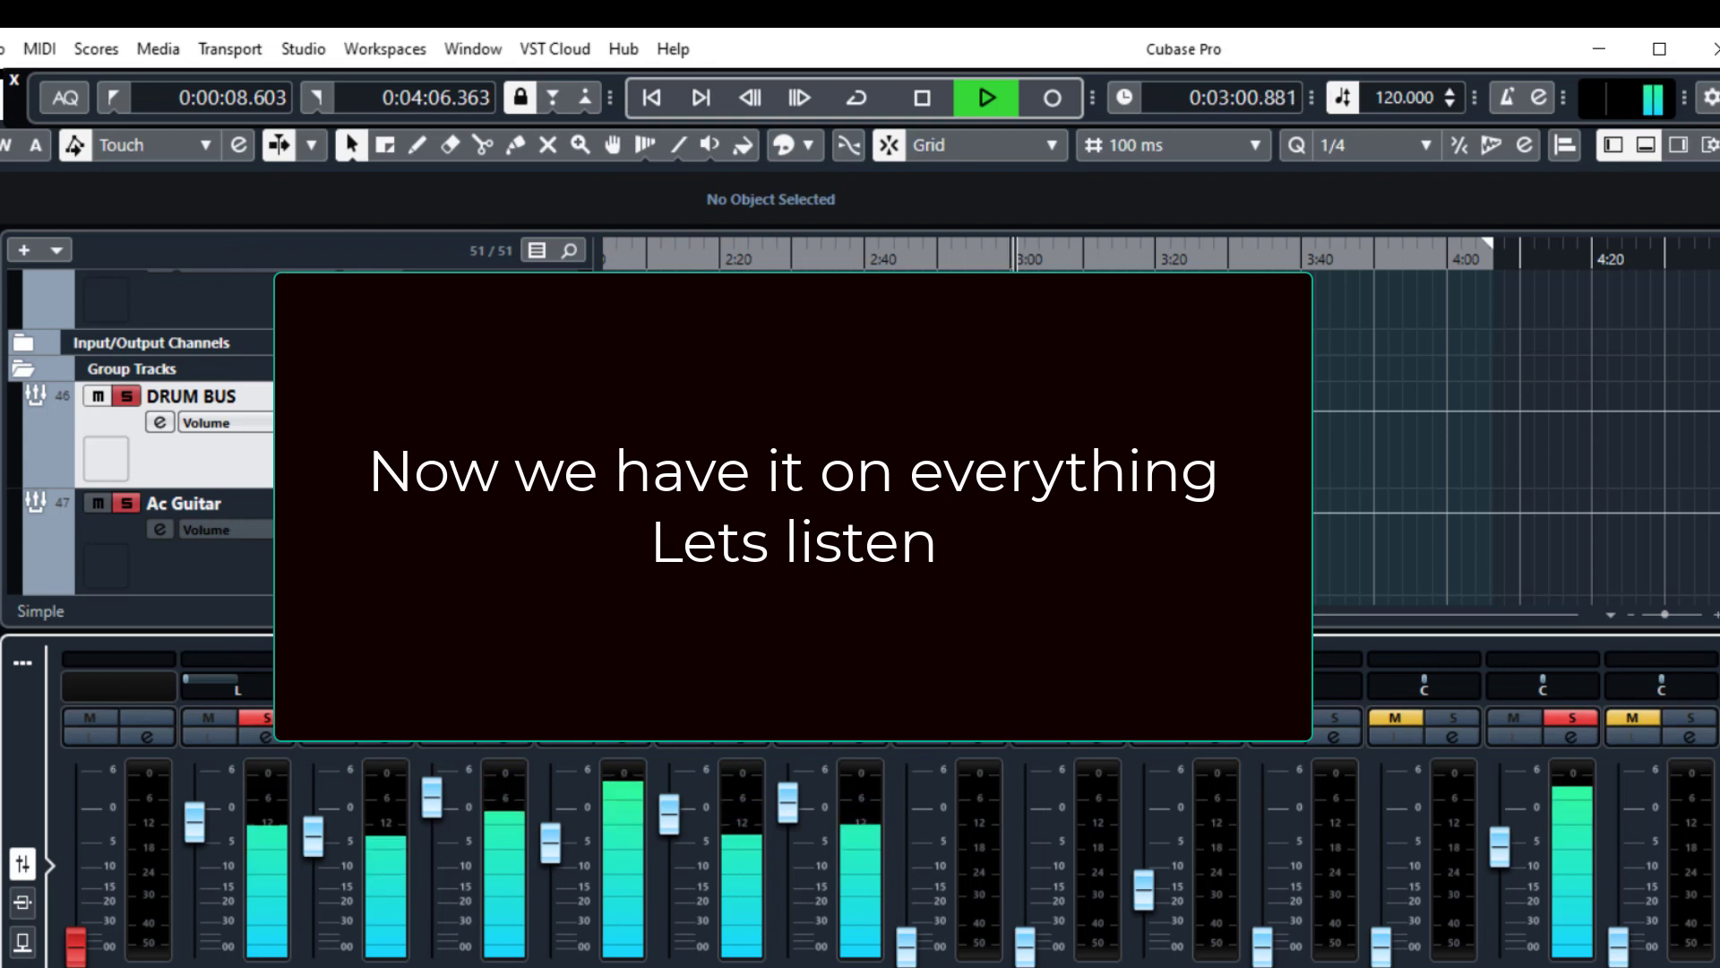
pyautogui.hscroll(-1, 860, 806)
pyautogui.hscroll(2, 860, 807)
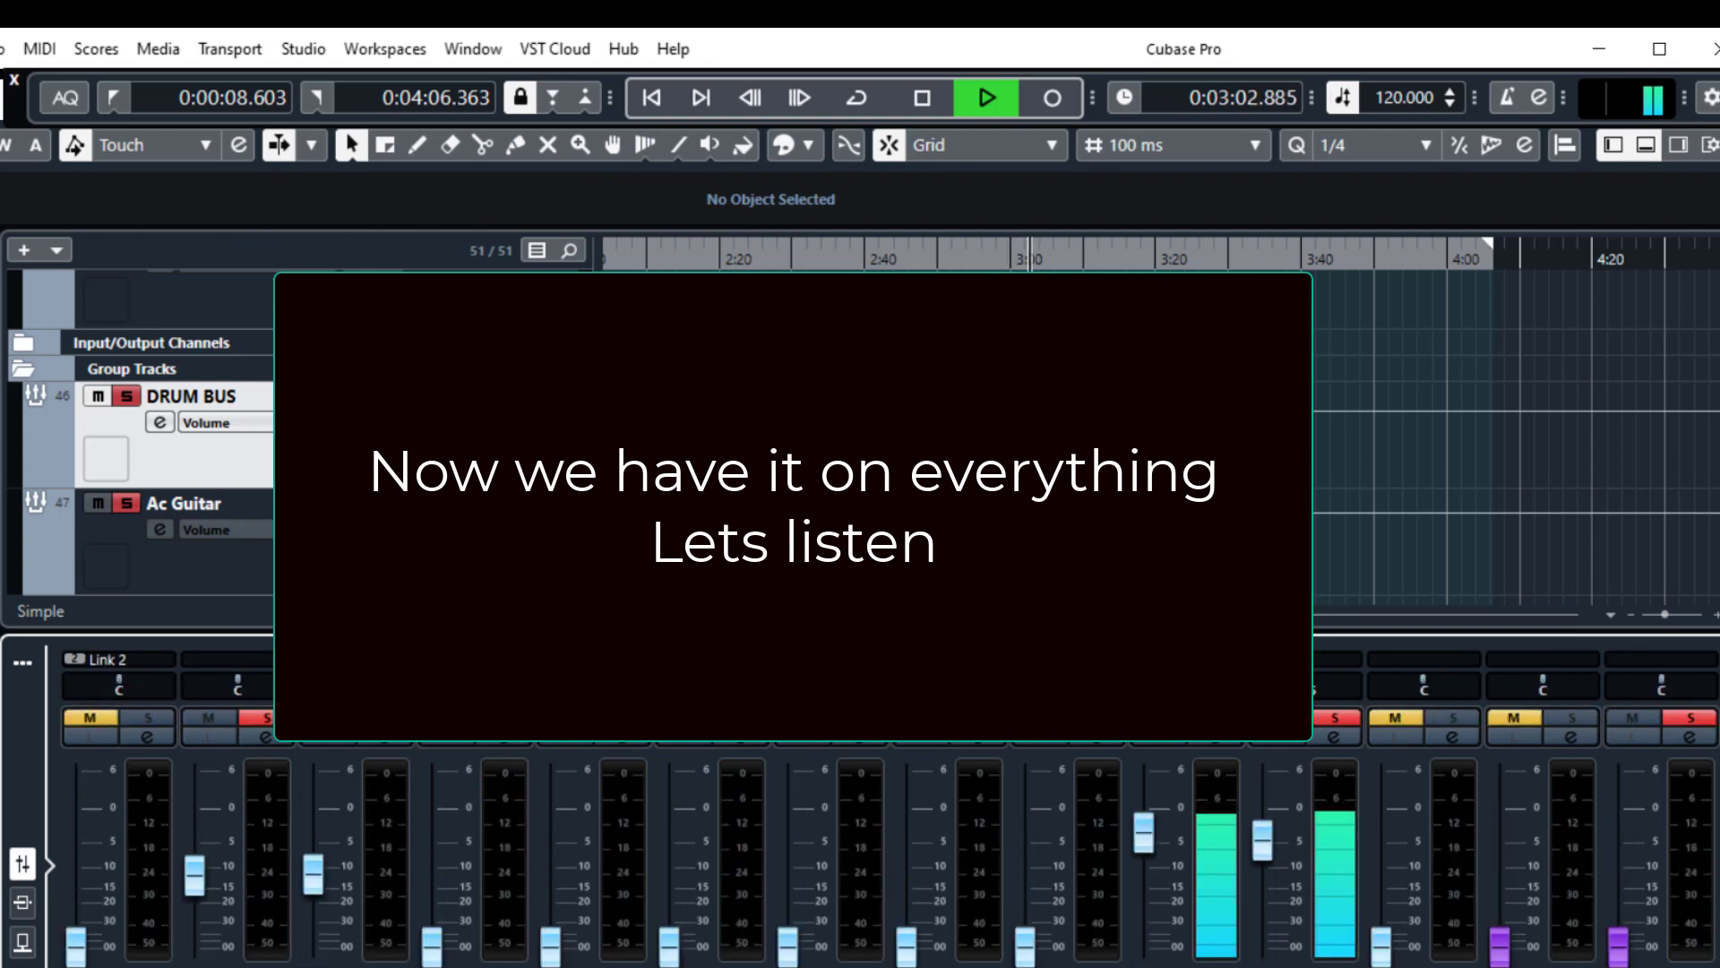
pyautogui.click(1153, 831)
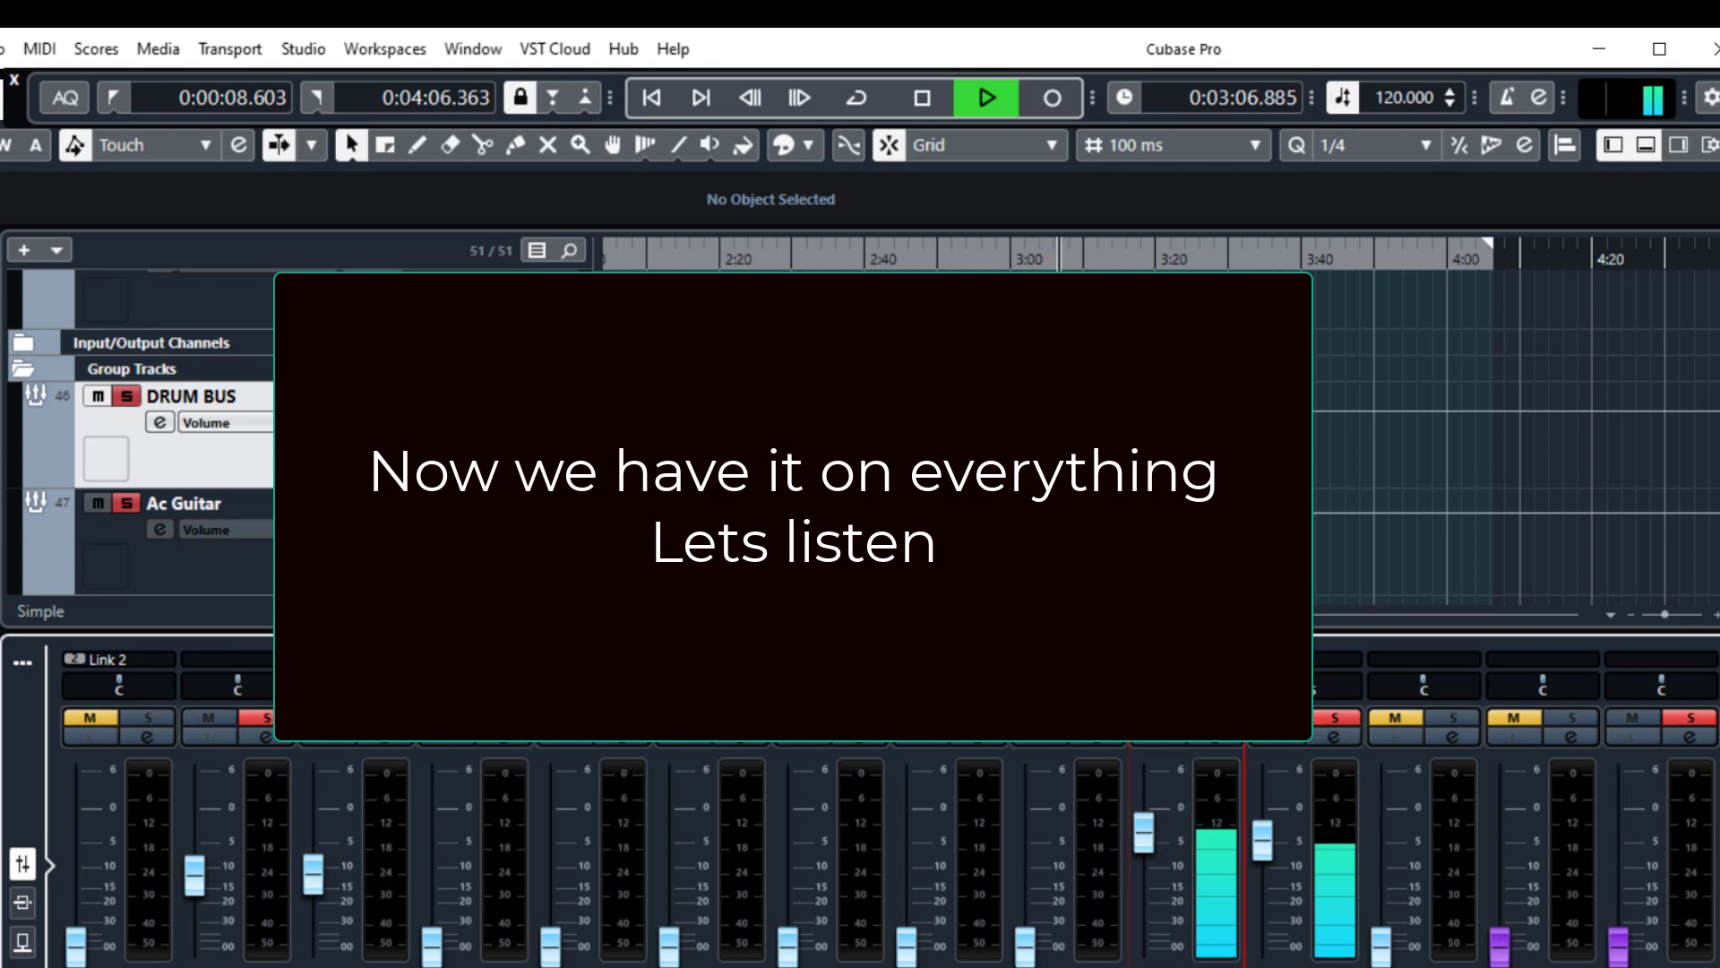
pyautogui.moveTo(1143, 836); pyautogui.dragTo(1147, 826)
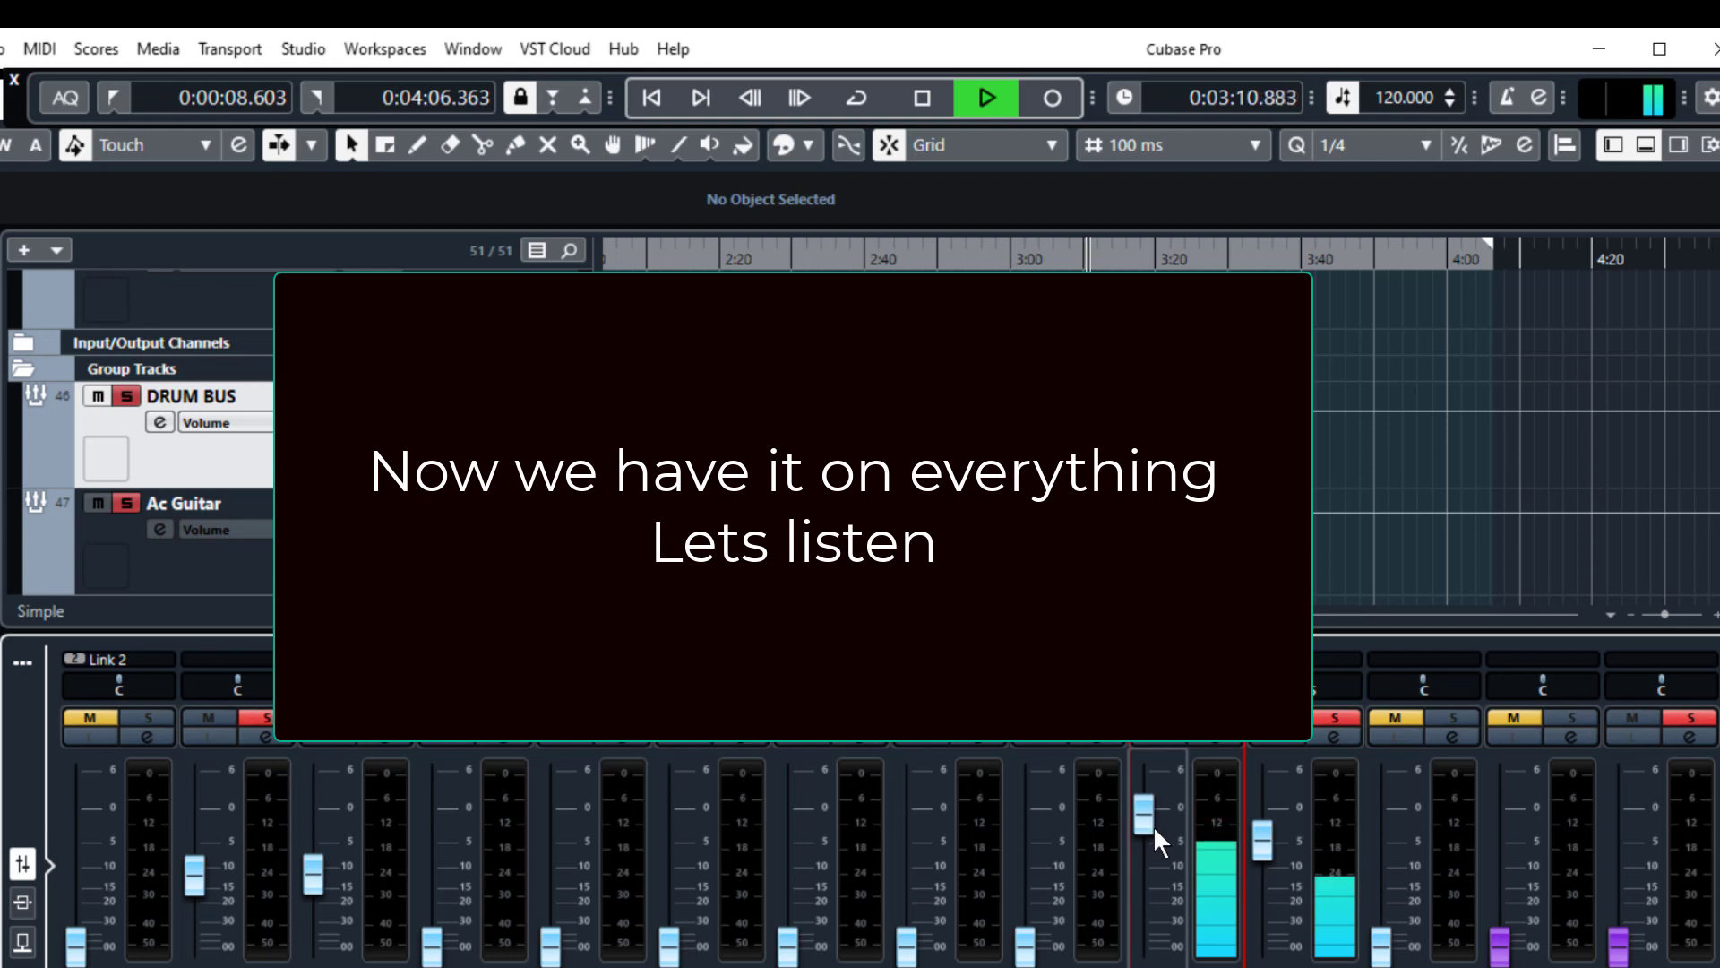
pyautogui.moveTo(1263, 841)
pyautogui.mouseDown()
pyautogui.moveTo(1262, 785)
pyautogui.moveTo(1265, 813)
pyautogui.mouseUp()
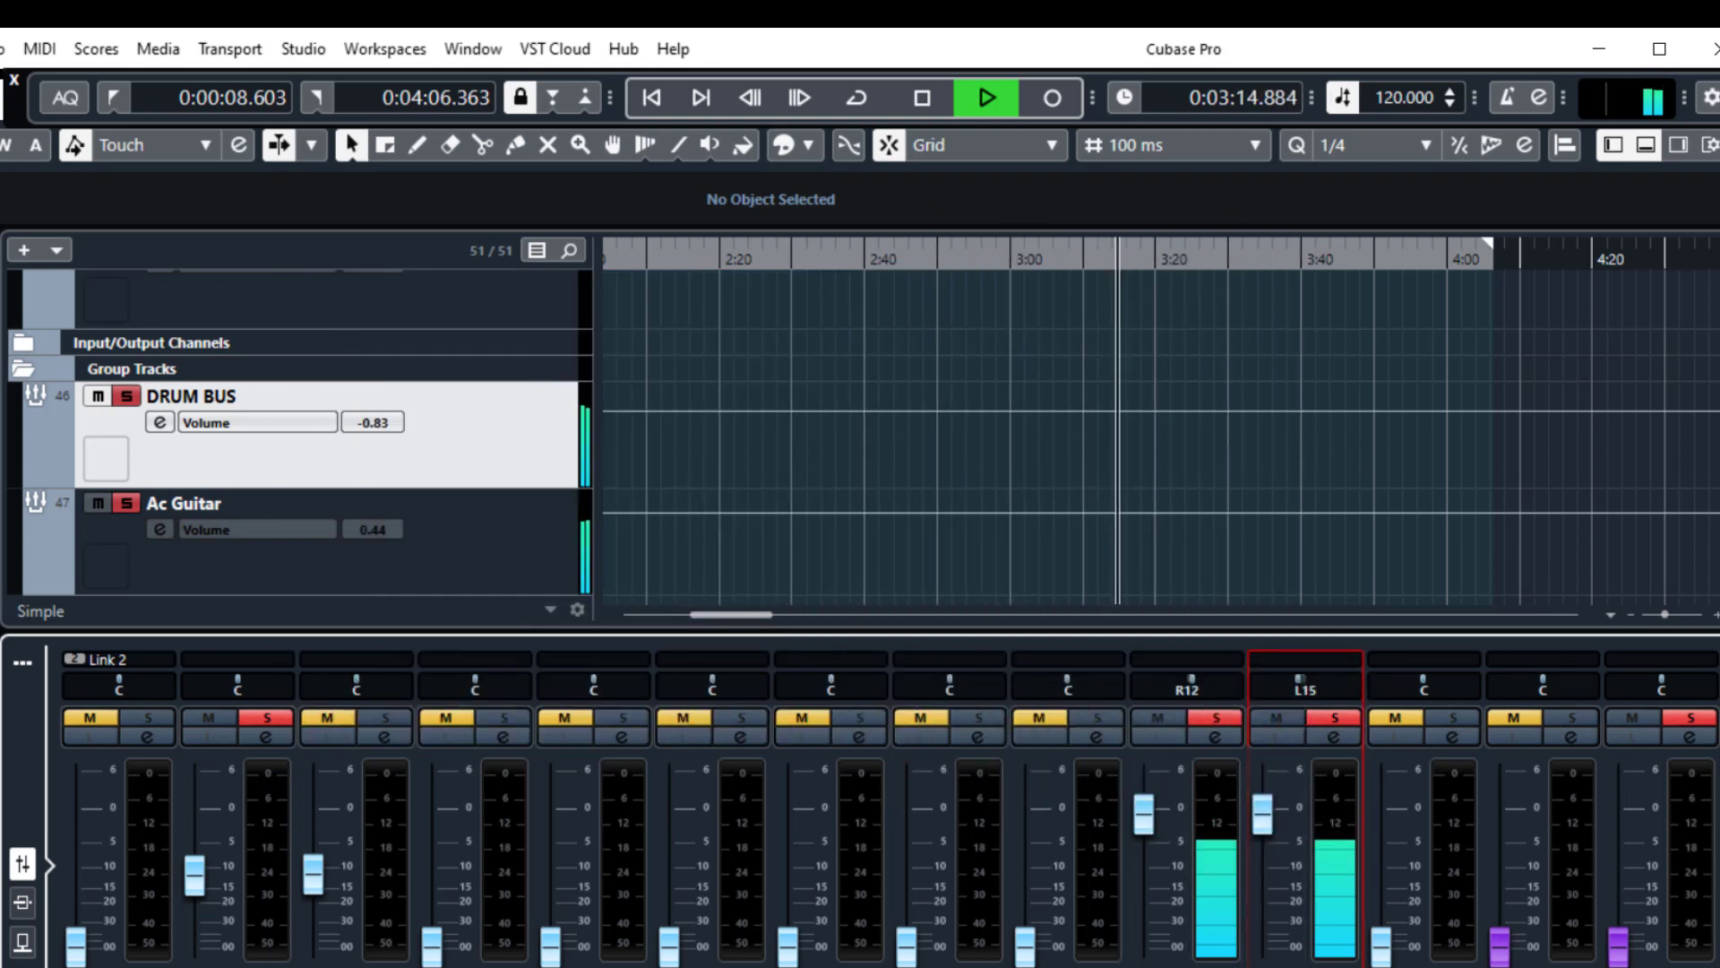
# Review the group channels and look through the track list from the group tracks up to the drum tracks during playback.
pyautogui.hscroll(6, 986, 806)
pyautogui.click(1381, 810)
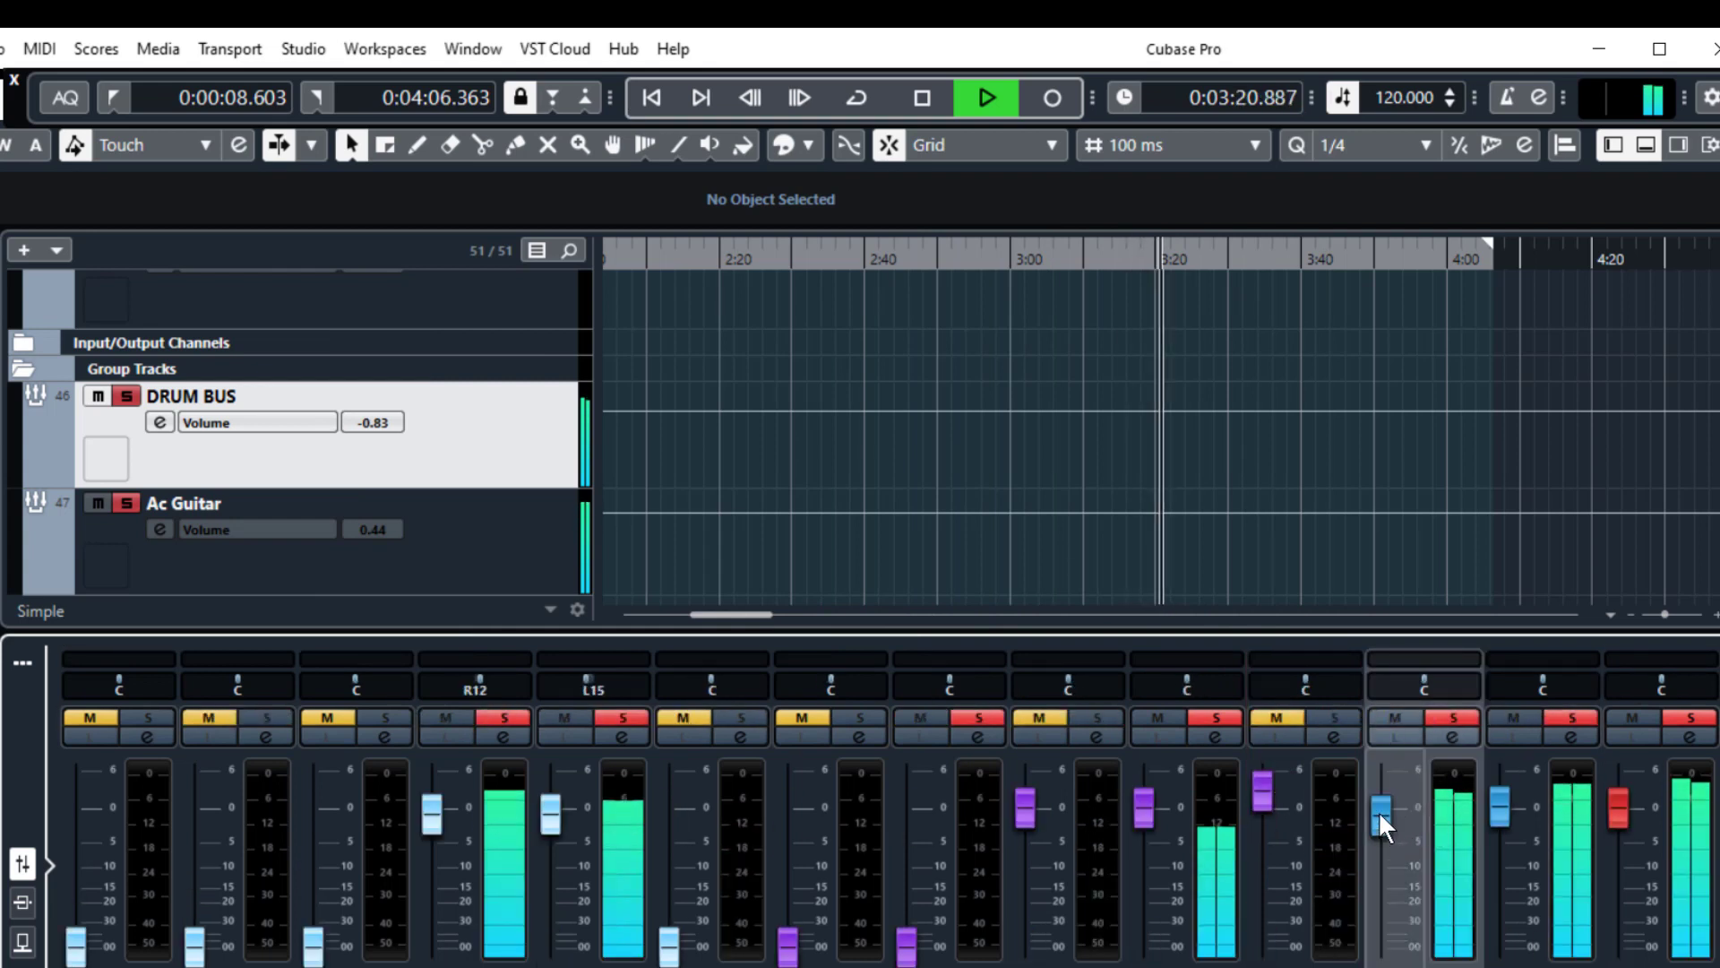
pyautogui.scroll(-1, 1358, 448)
pyautogui.scroll(10, 1369, 464)
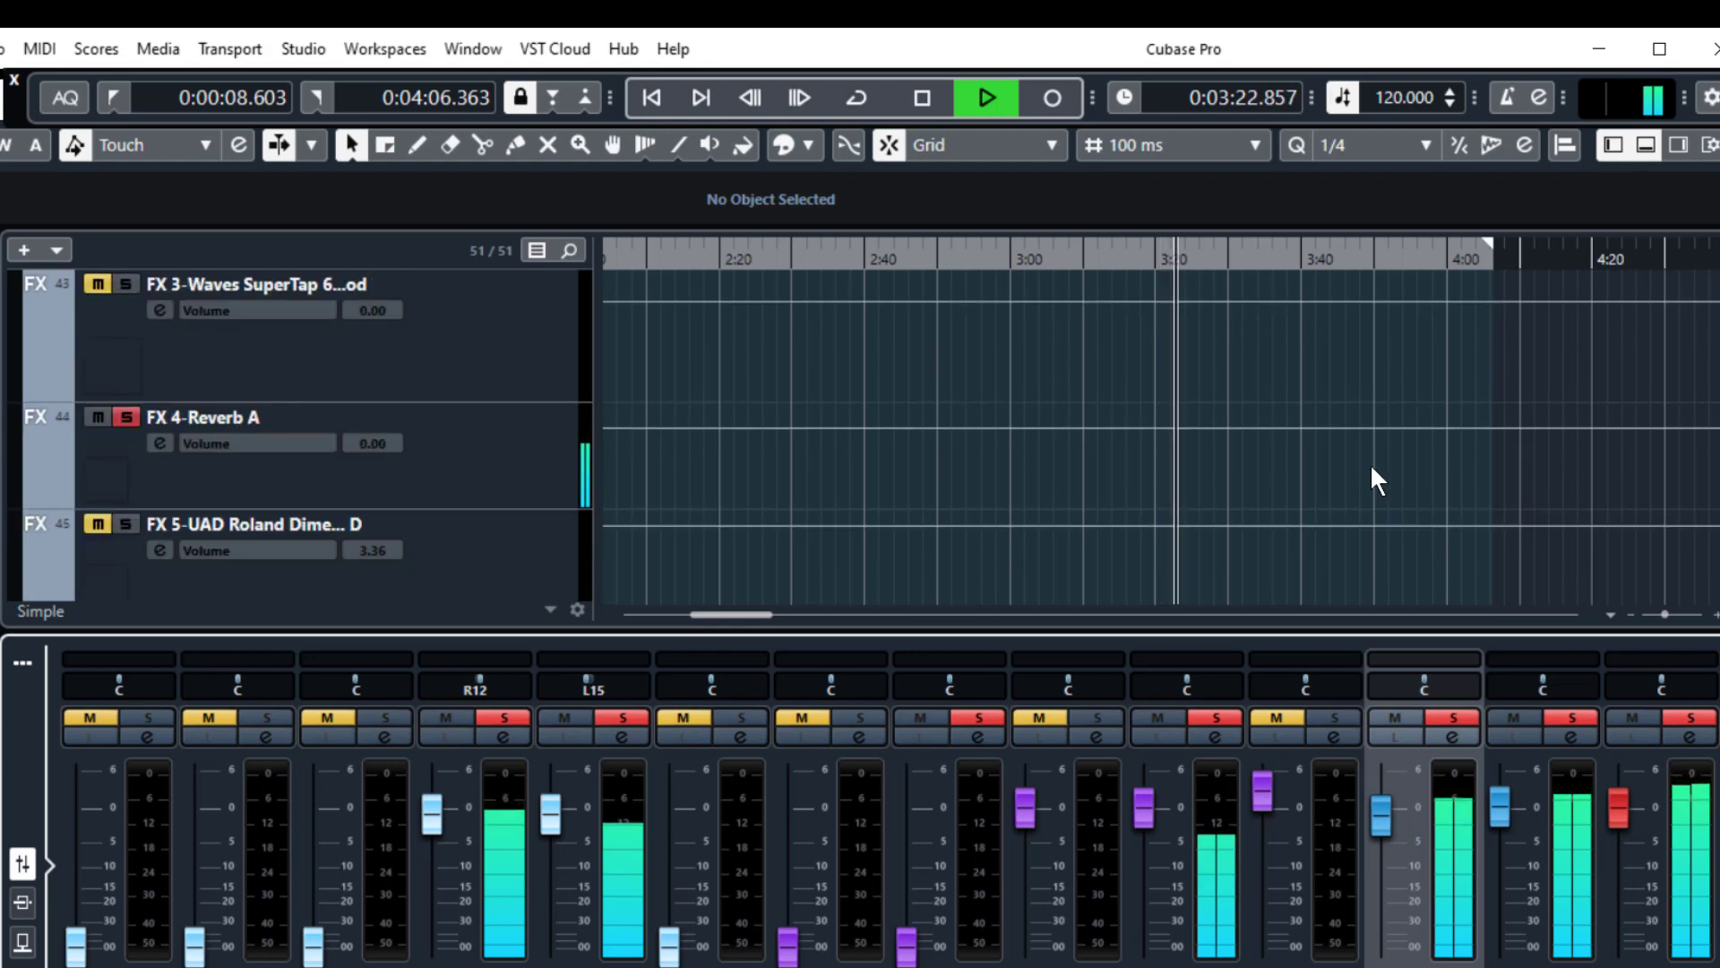
pyautogui.scroll(10, 1369, 465)
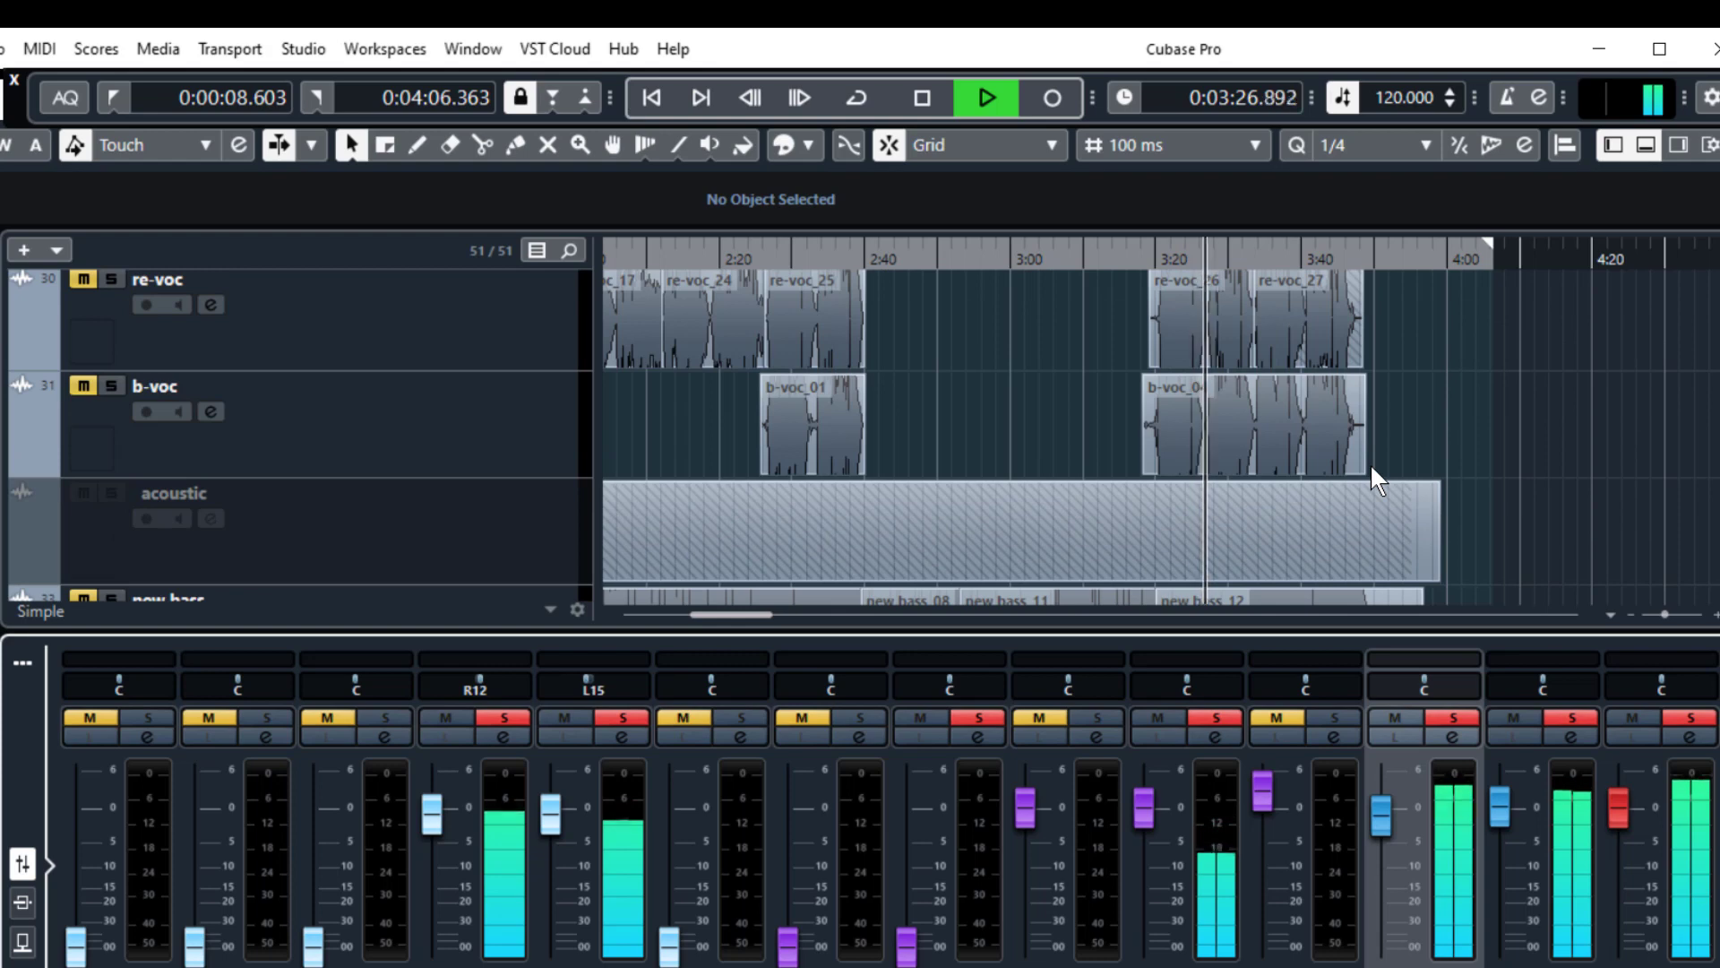
pyautogui.scroll(6, 1369, 464)
pyautogui.scroll(6, 1371, 467)
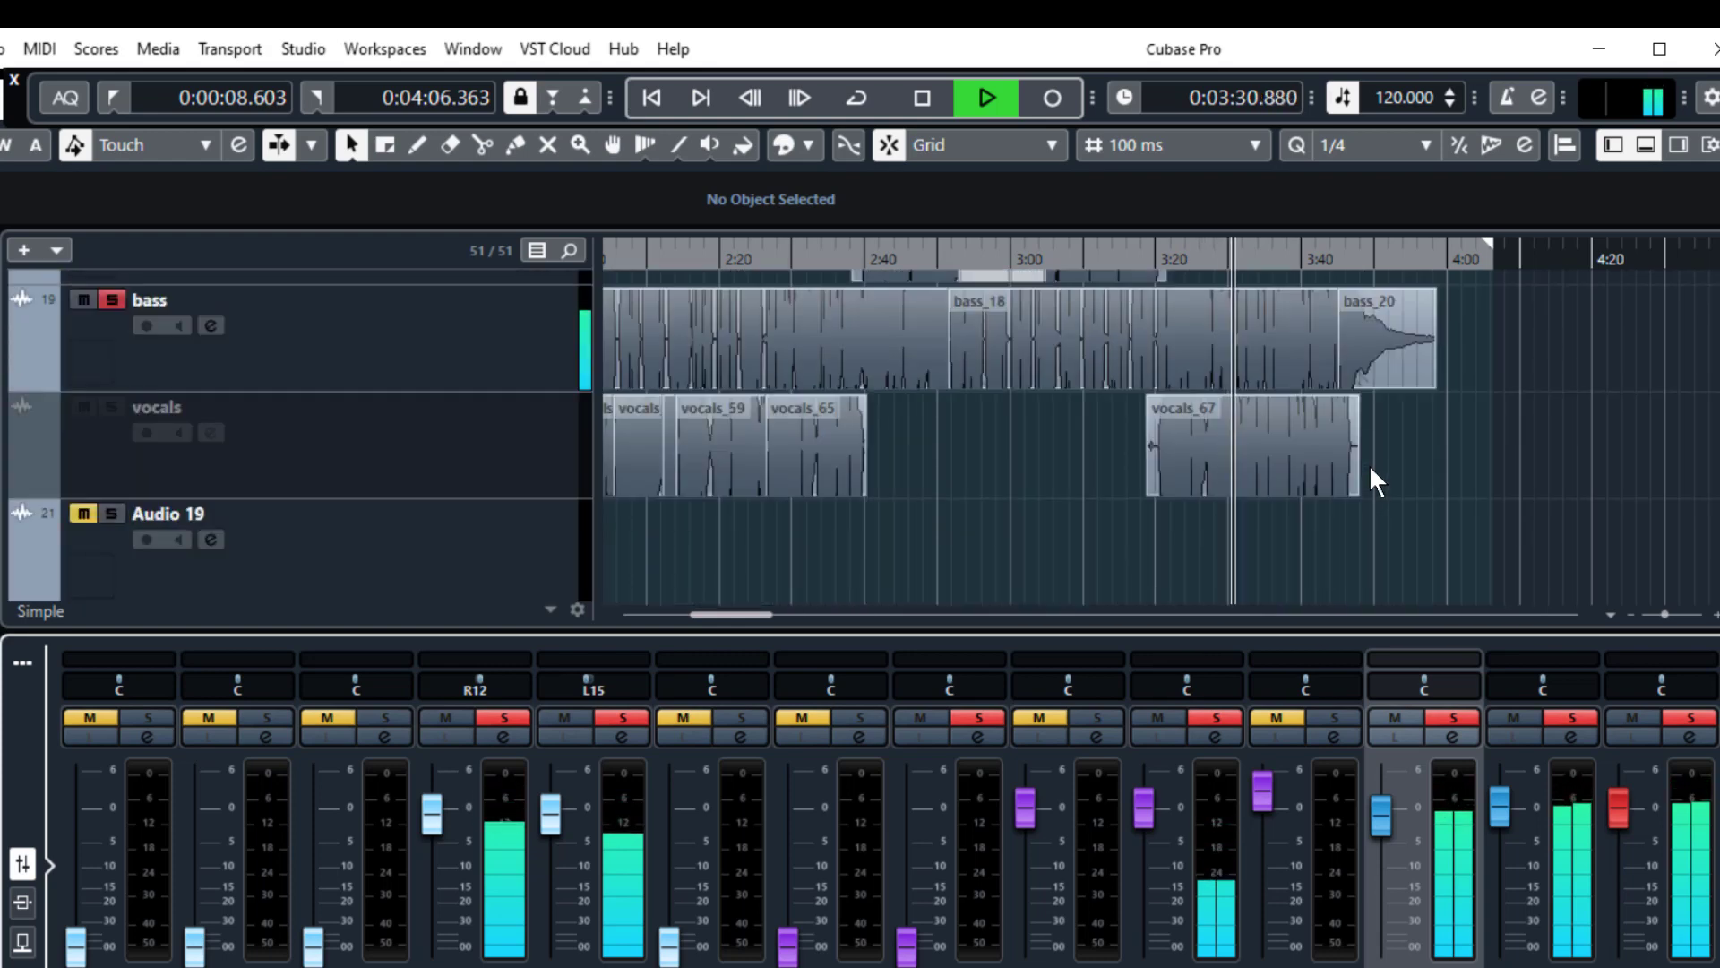
pyautogui.scroll(6, 1369, 464)
pyautogui.scroll(10, 1369, 464)
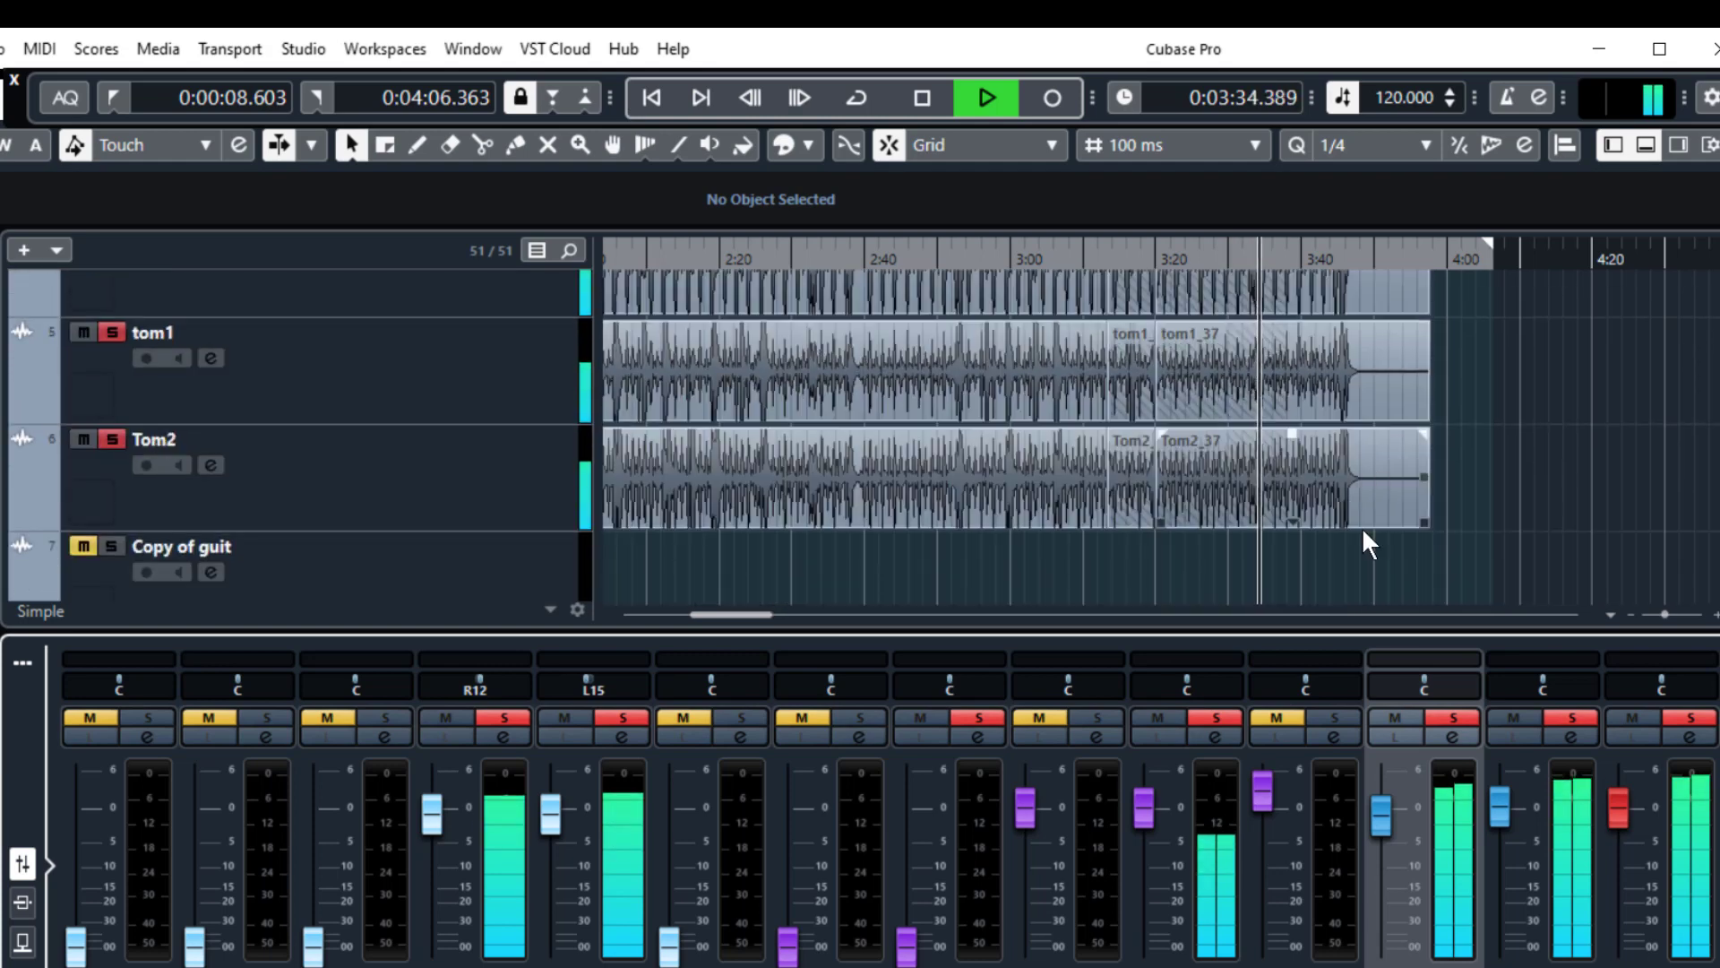
# Lower the DRUM BUS fader slightly and bring the Ac Guitar group fader down to about -4 dB.
pyautogui.click(1396, 812)
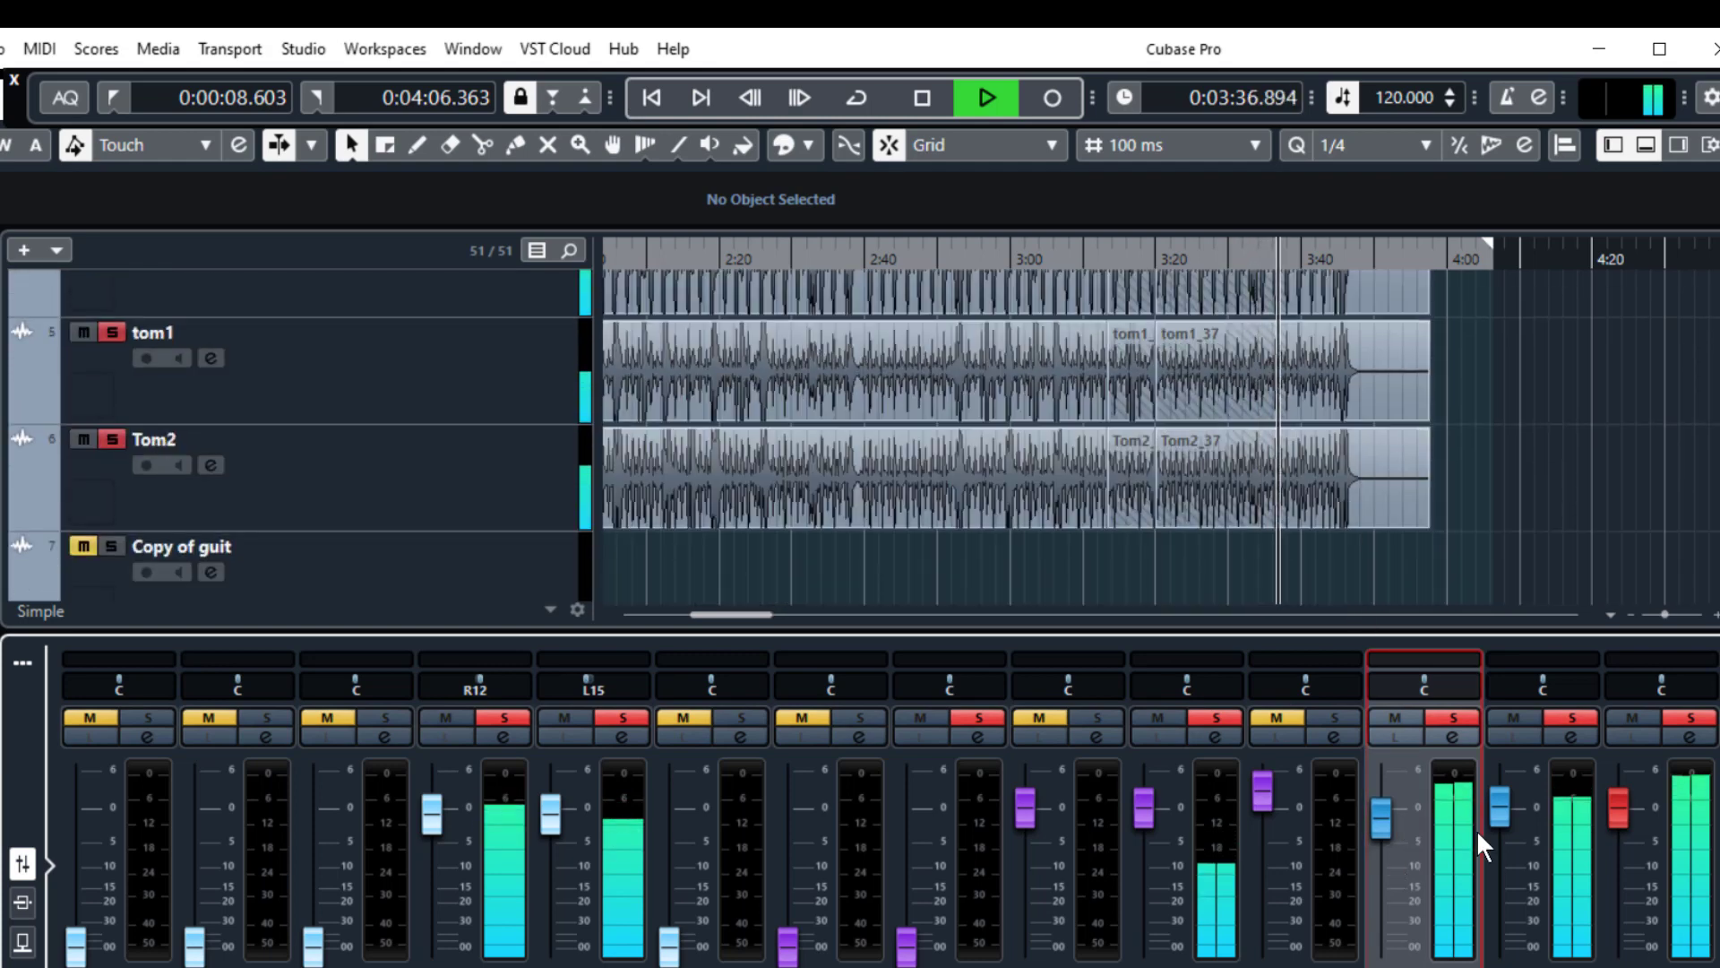
pyautogui.moveTo(1492, 819); pyautogui.dragTo(1502, 848)
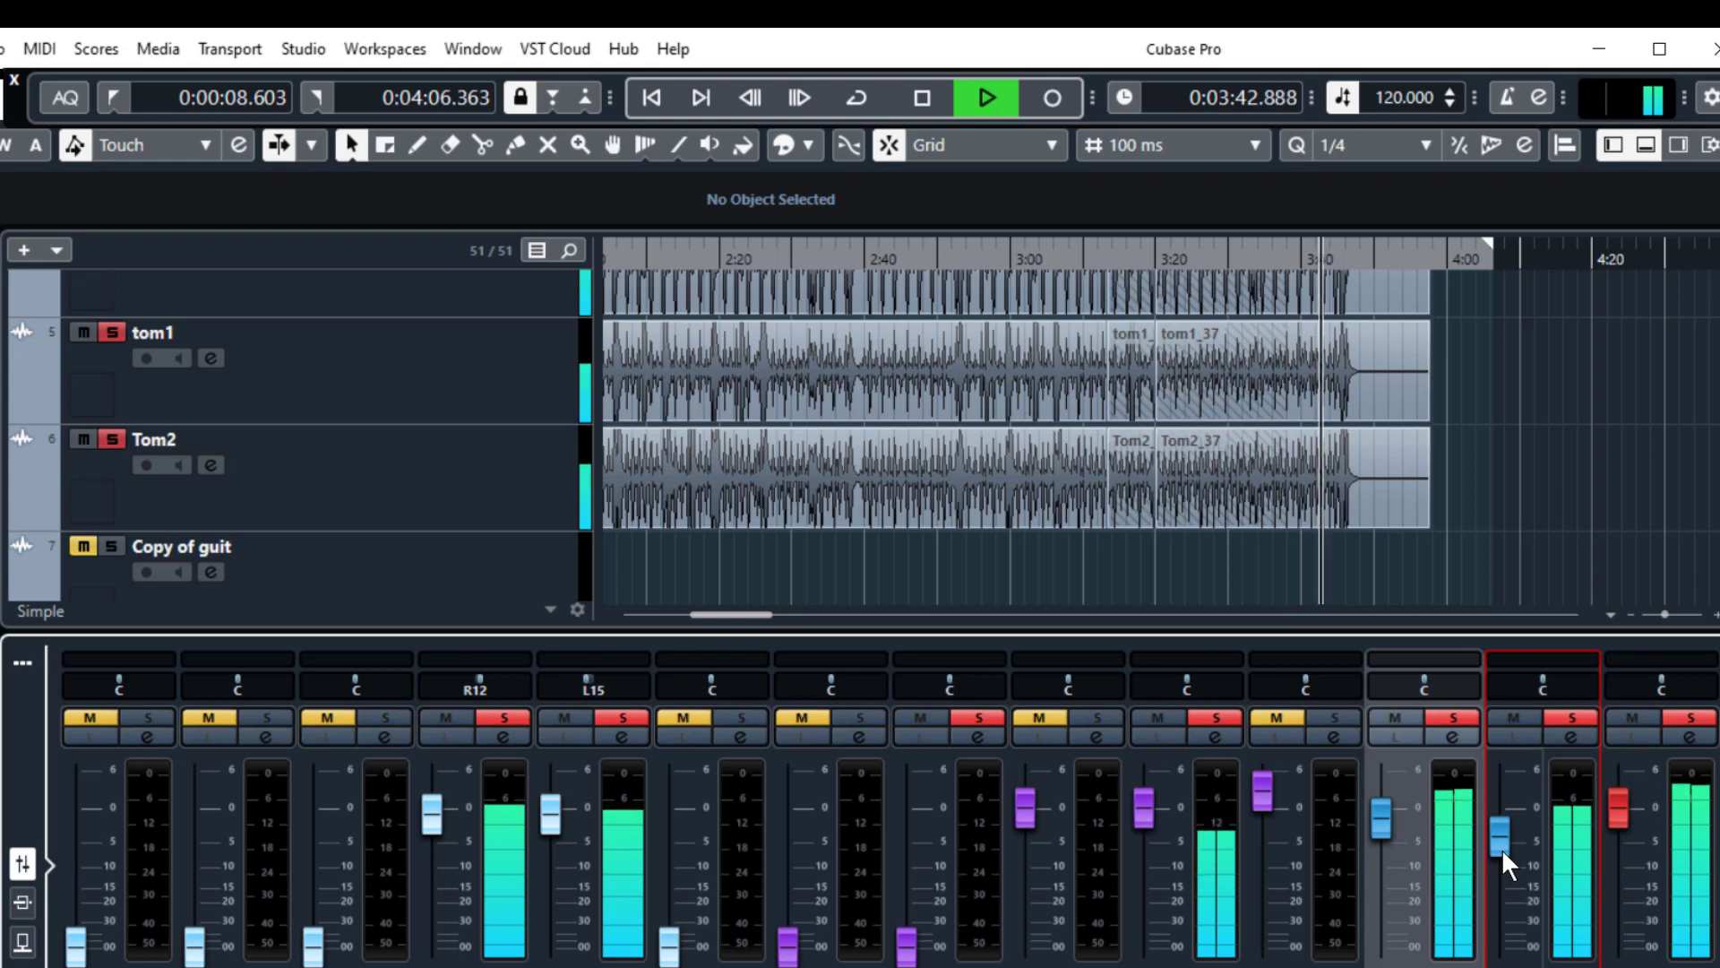
pyautogui.scroll(2, 1354, 498)
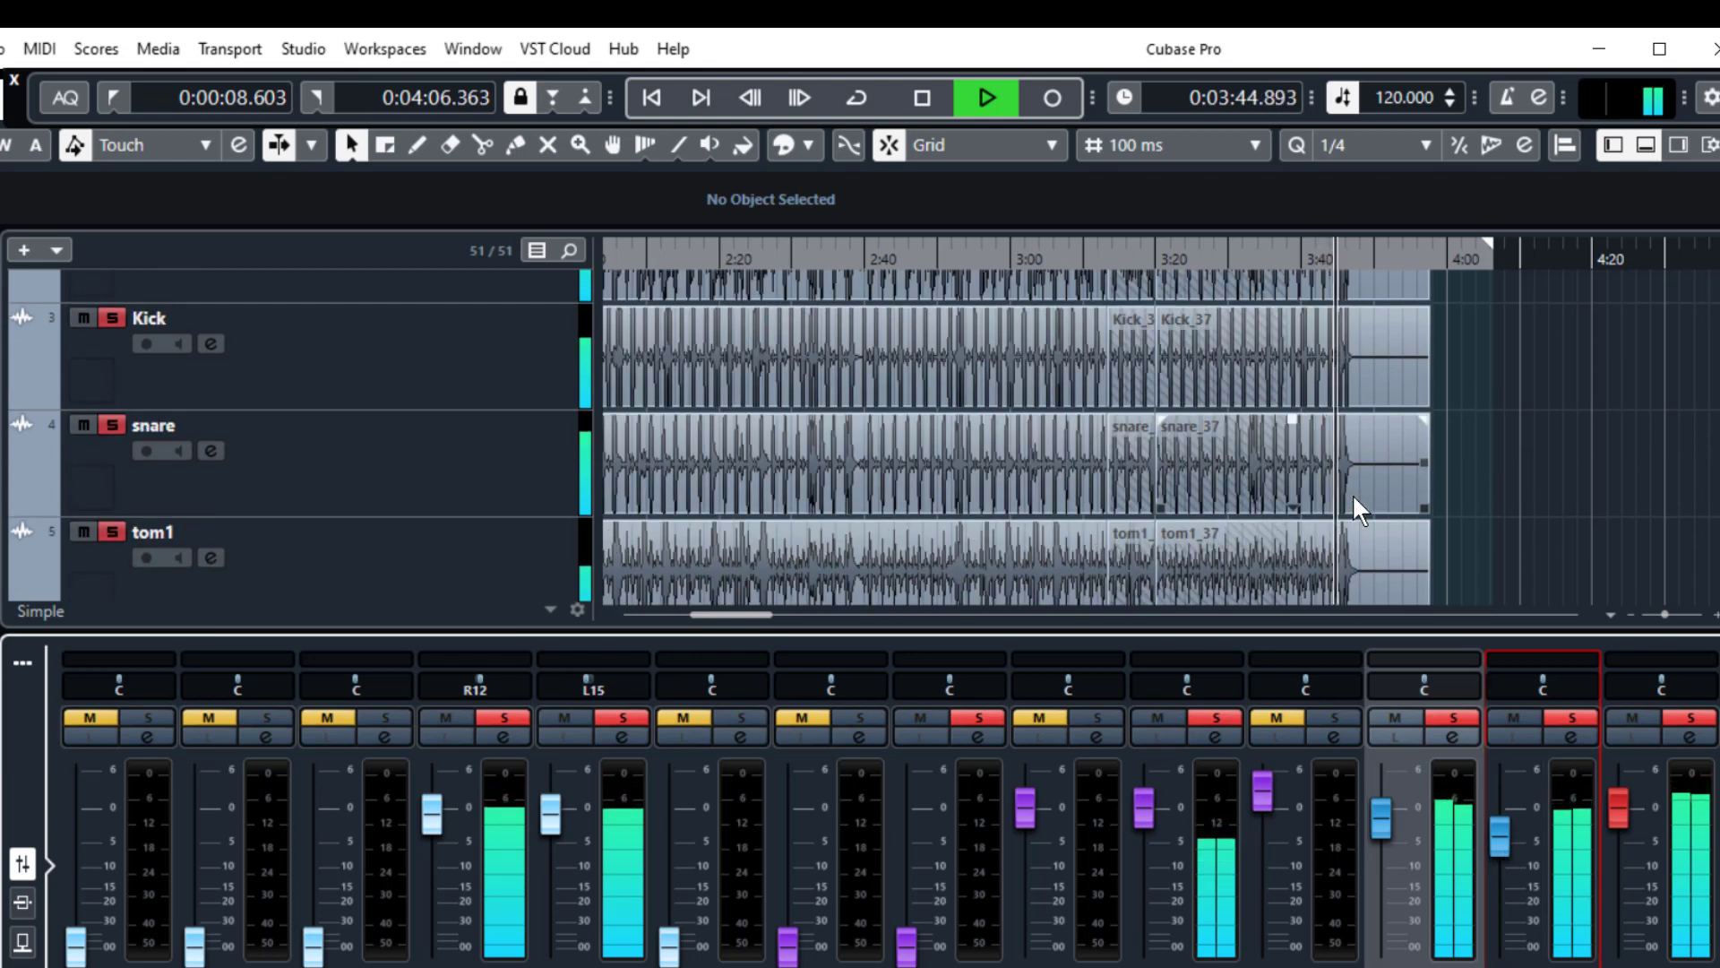